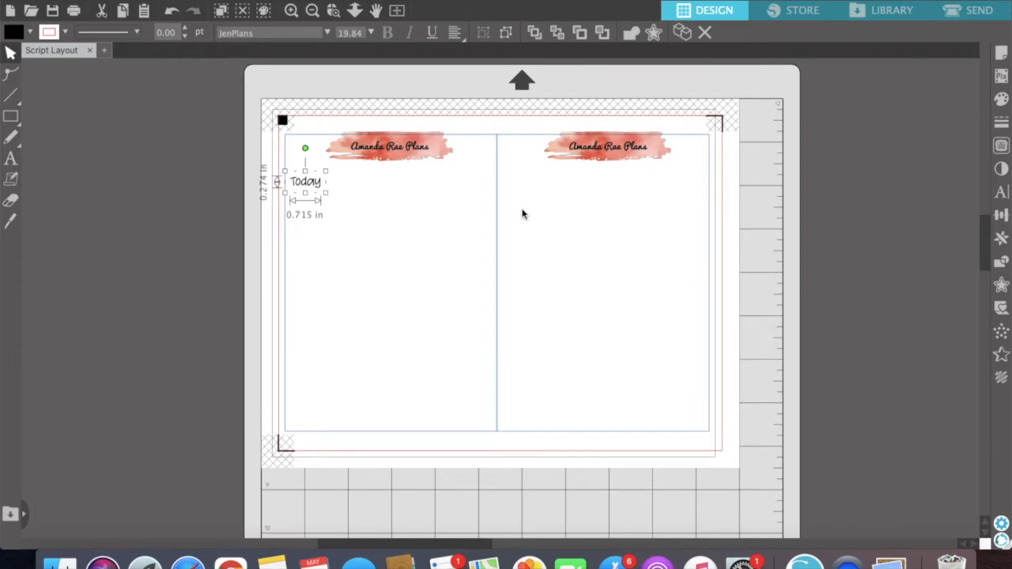
- Move the "Today" text off the page into the empty area left of the cutting mat
{"action": "left_click", "coordinate": [490, 140]}
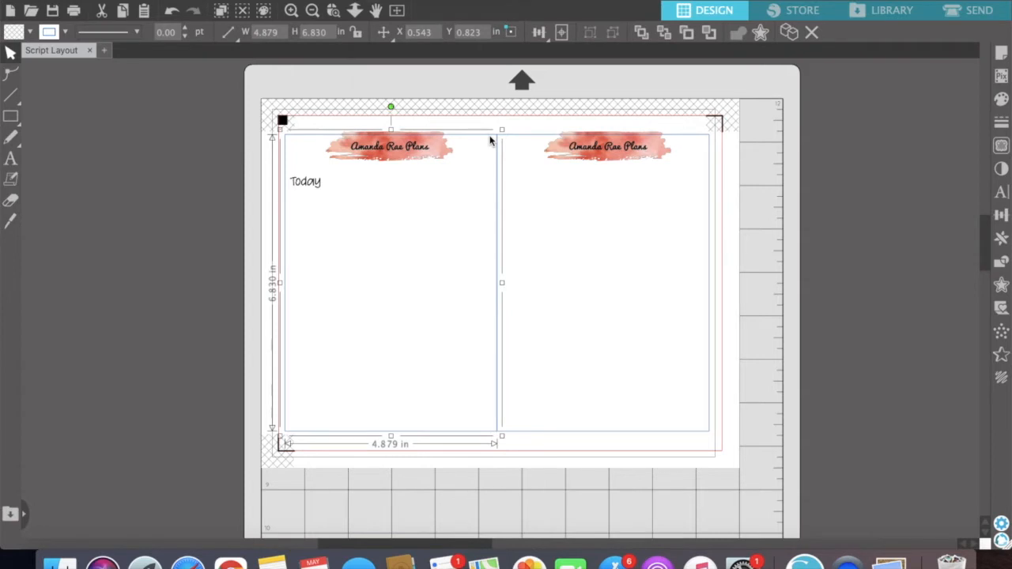
{"action": "left_click", "coordinate": [376, 223]}
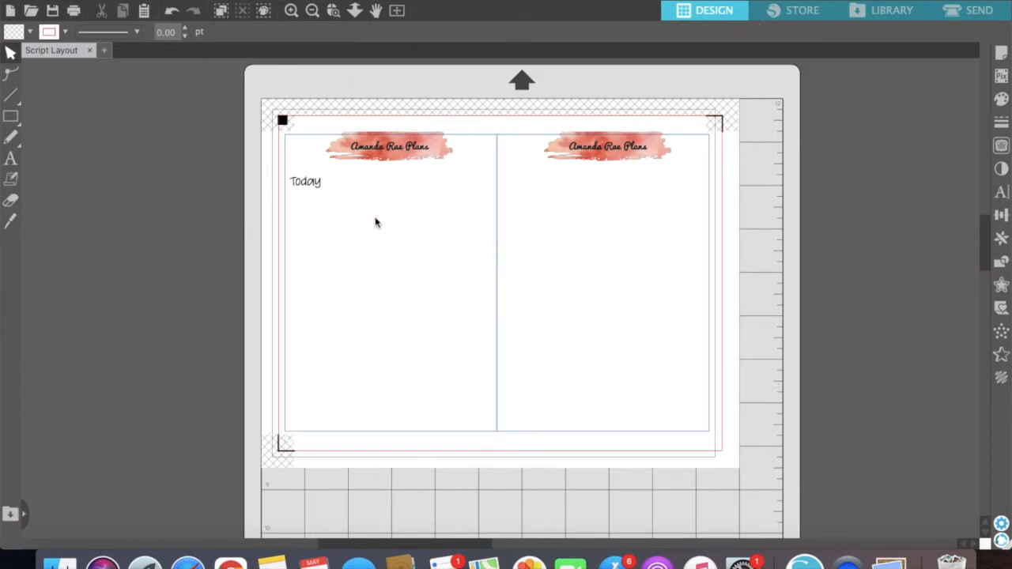
{"action": "left_click", "coordinate": [315, 186]}
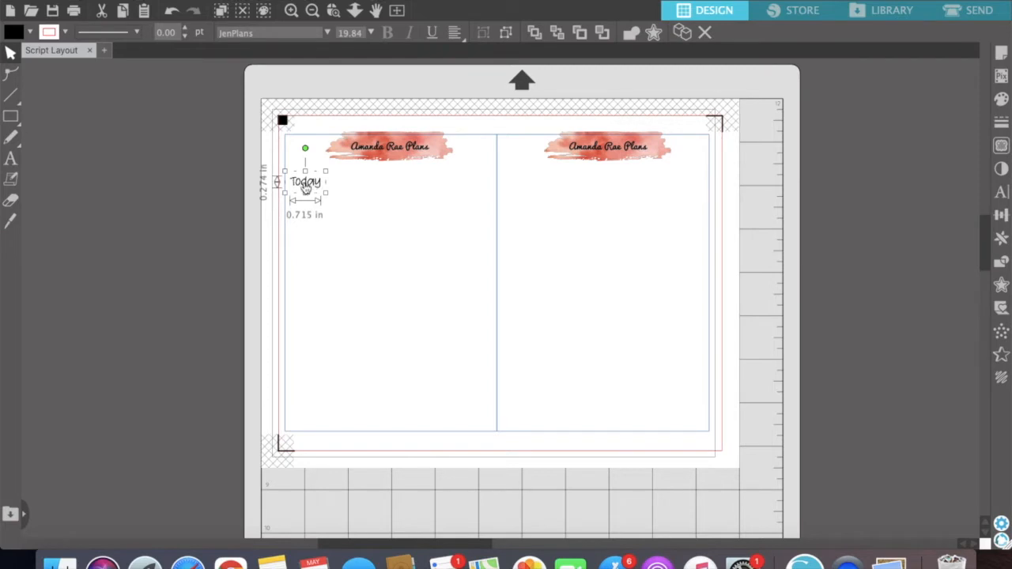
{"action": "left_click_drag", "start_coordinate": [297, 186], "coordinate": [168, 152]}
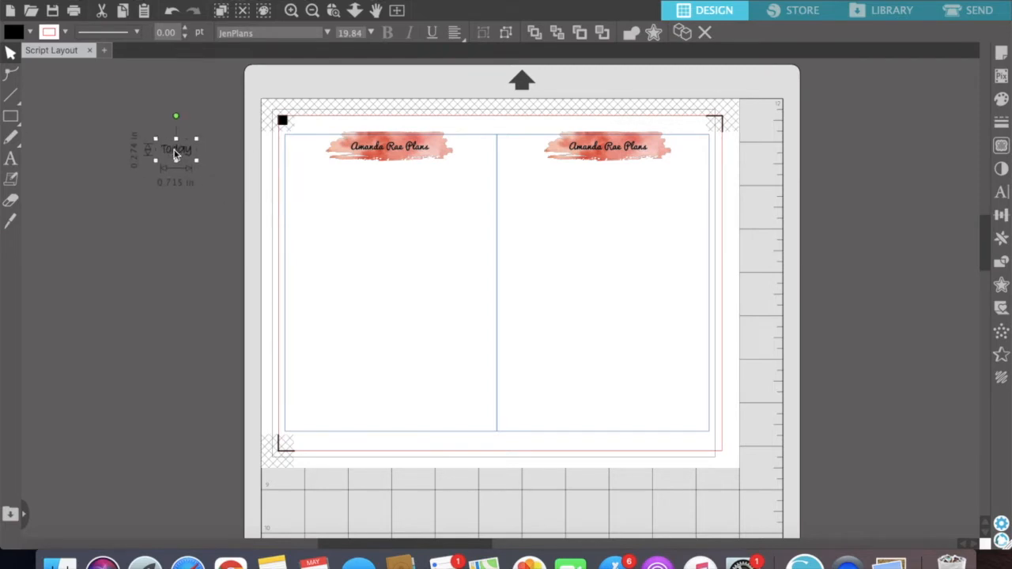
{"action": "left_click", "coordinate": [201, 228]}
{"action": "left_click", "coordinate": [182, 150]}
{"action": "left_click_drag", "start_coordinate": [182, 149], "coordinate": [327, 210]}
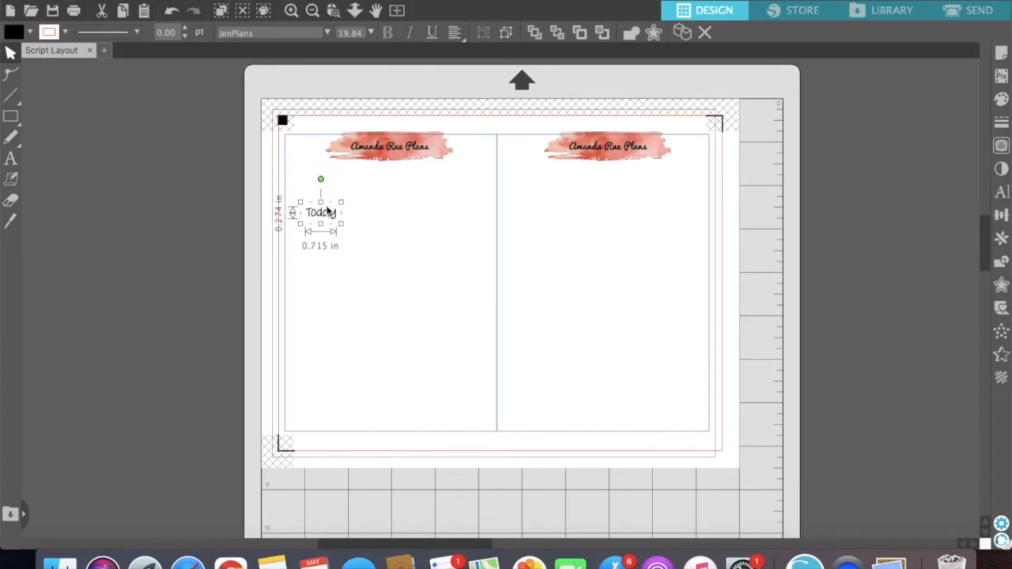
{"action": "left_click_drag", "start_coordinate": [331, 215], "coordinate": [200, 190]}
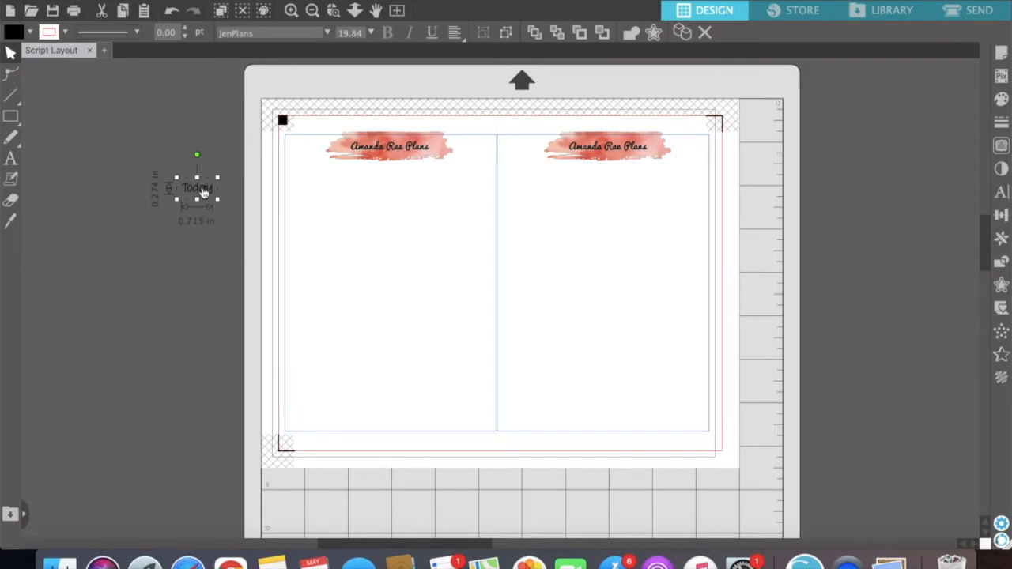
{"action": "left_click", "coordinate": [184, 249]}
- Add the text "fun" to the left half of the page
{"action": "key", "text": "t"}
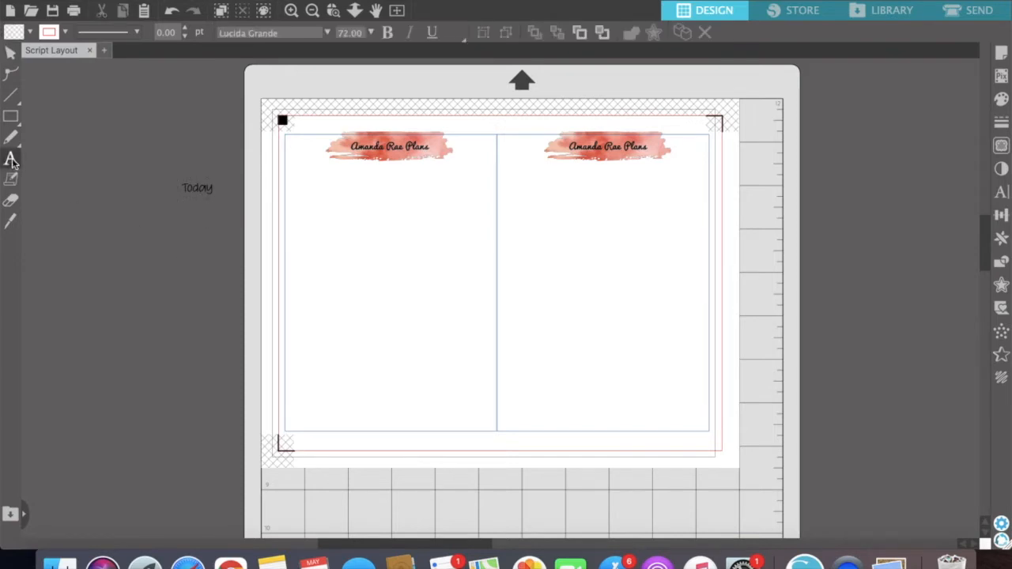
{"action": "left_click", "coordinate": [352, 253]}
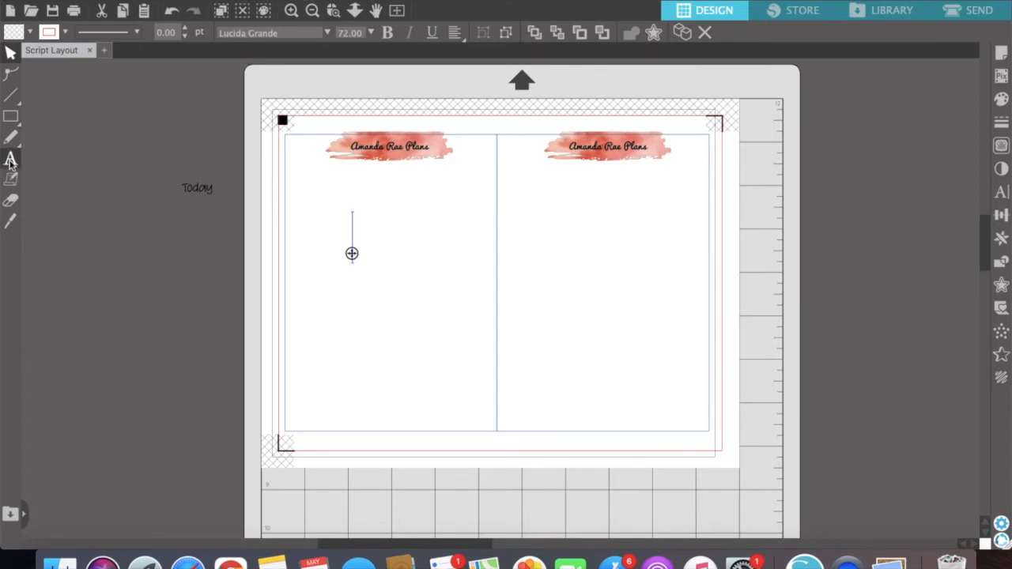
{"action": "type", "text": "f"}
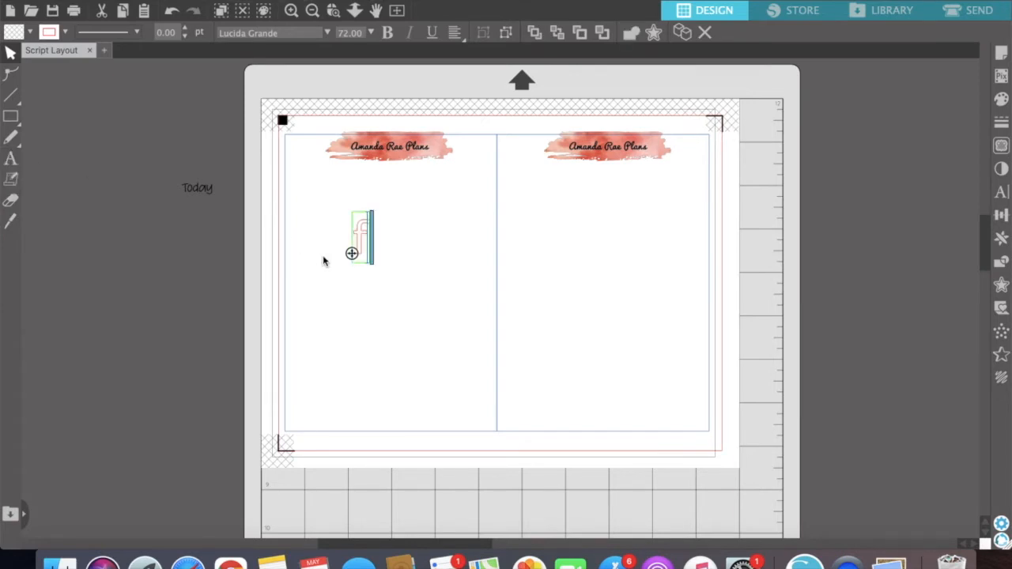
{"action": "type", "text": "un"}
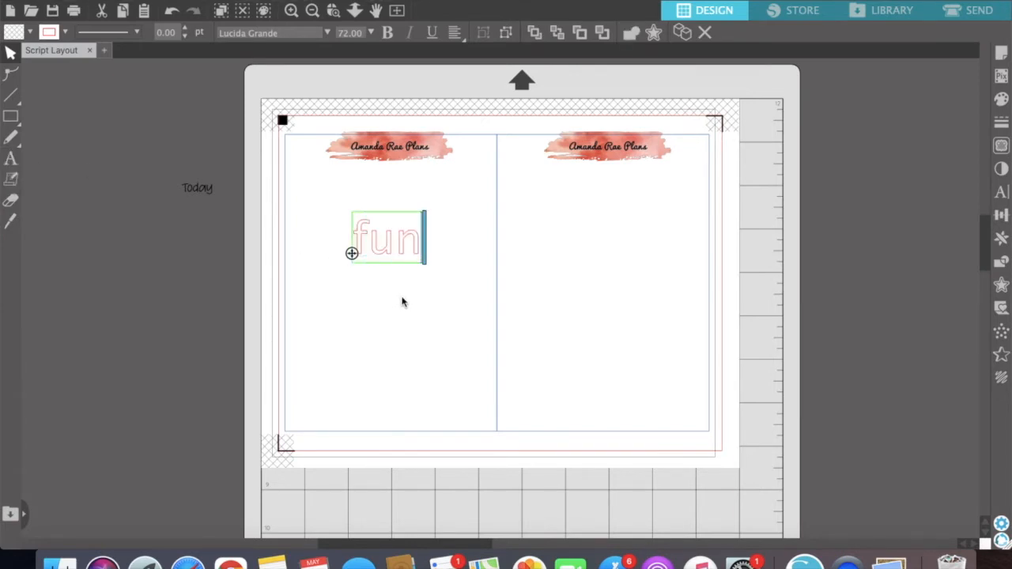
{"action": "left_click", "coordinate": [425, 291]}
- Make the "fun" text's outline transparent and fill the letters with black
{"action": "left_click", "coordinate": [411, 242]}
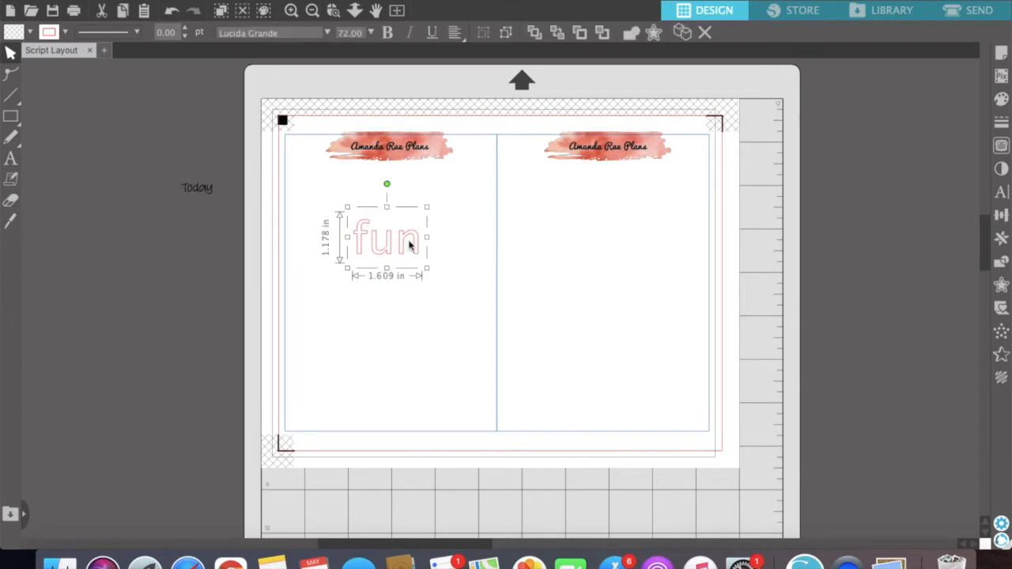
{"action": "left_click", "coordinate": [1001, 121]}
{"action": "left_click", "coordinate": [809, 83]}
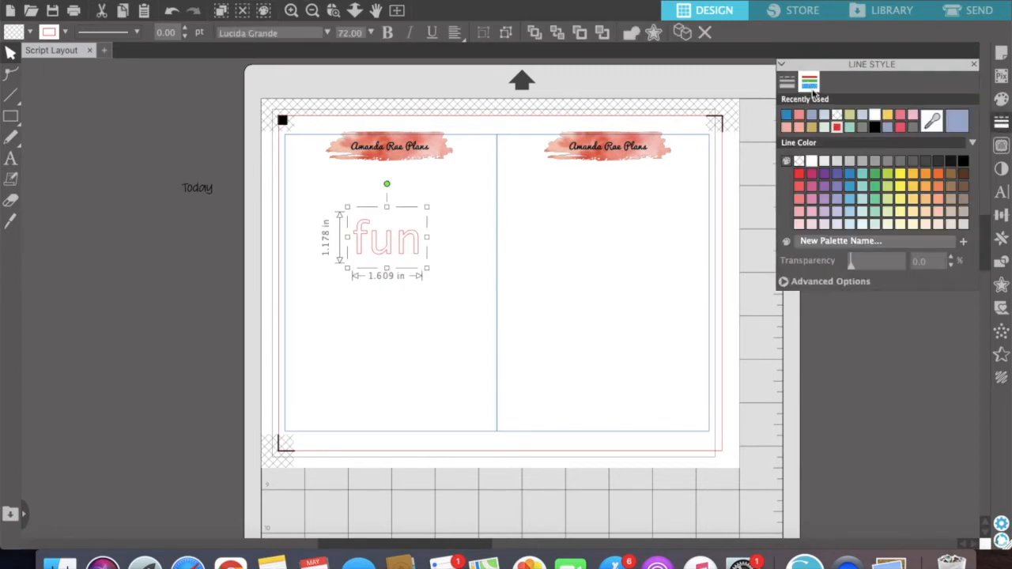
{"action": "left_click", "coordinate": [839, 115]}
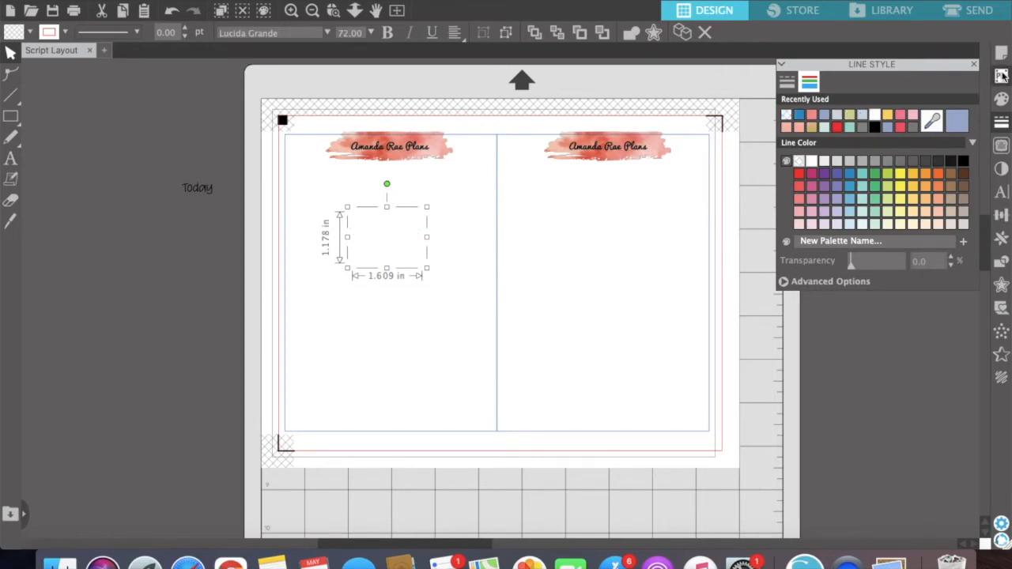
{"action": "left_click", "coordinate": [1001, 101]}
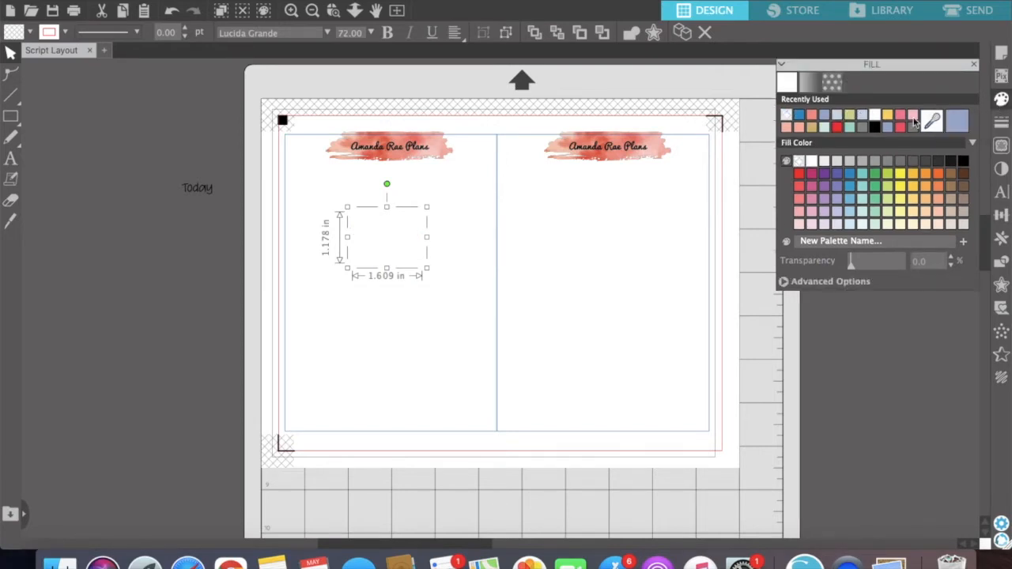
{"action": "left_click", "coordinate": [874, 127]}
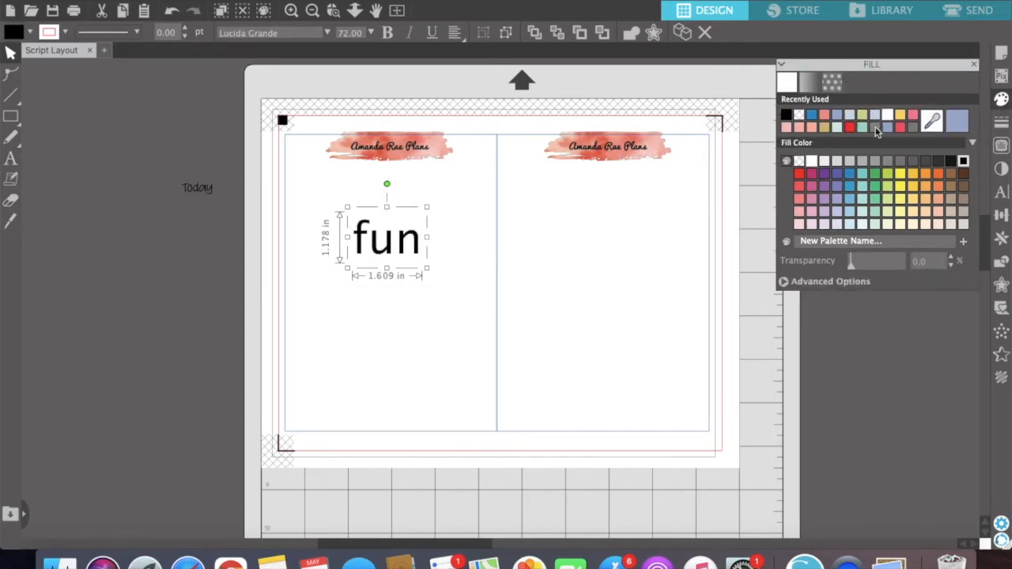
- Change the "fun" text's font to LemonCookie and delete the text from the page
{"action": "left_click", "coordinate": [1001, 195]}
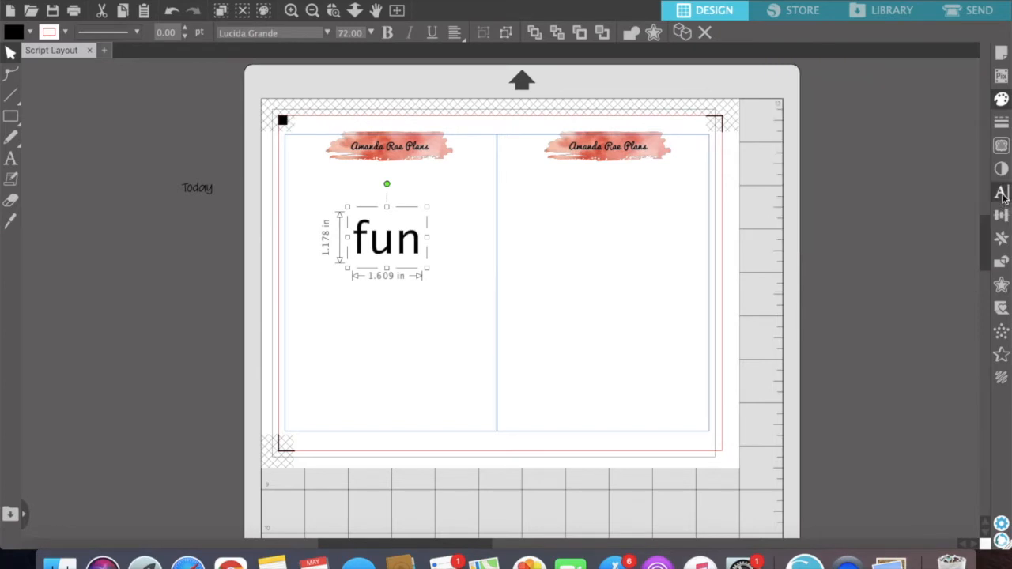
{"action": "left_click", "coordinate": [1002, 195]}
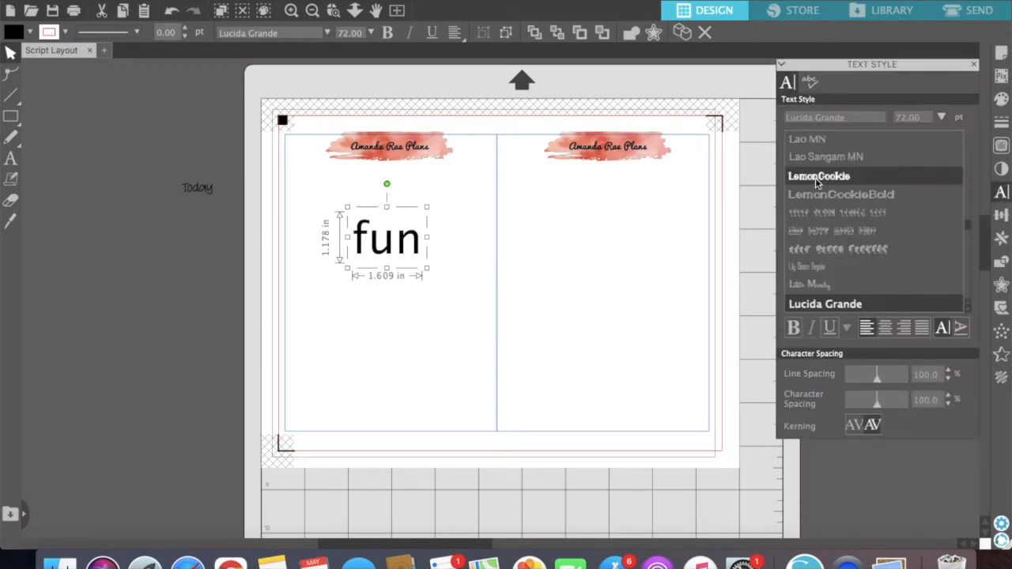
{"action": "left_click", "coordinate": [818, 179]}
{"action": "left_click", "coordinate": [449, 279]}
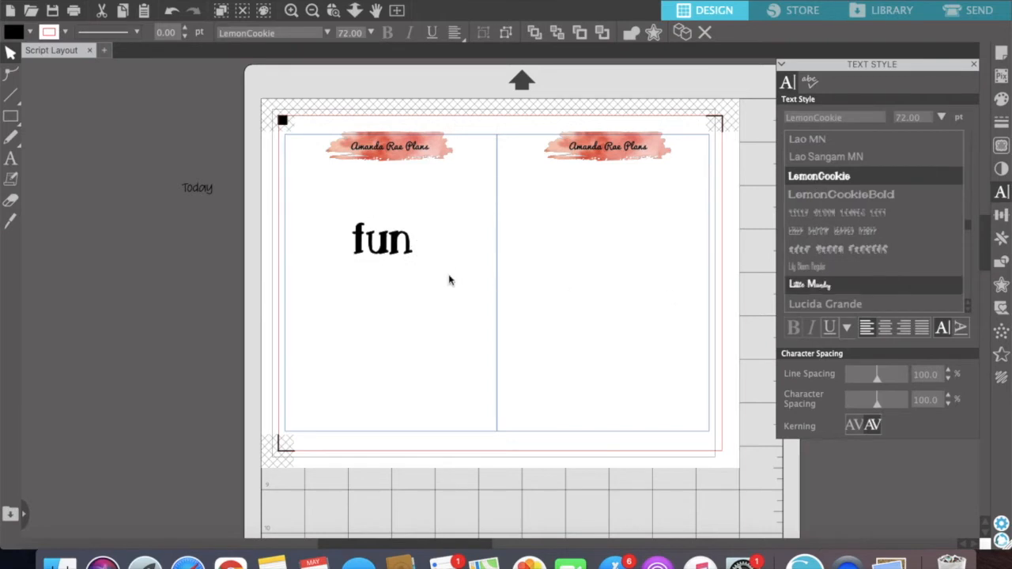
{"action": "left_click", "coordinate": [362, 263]}
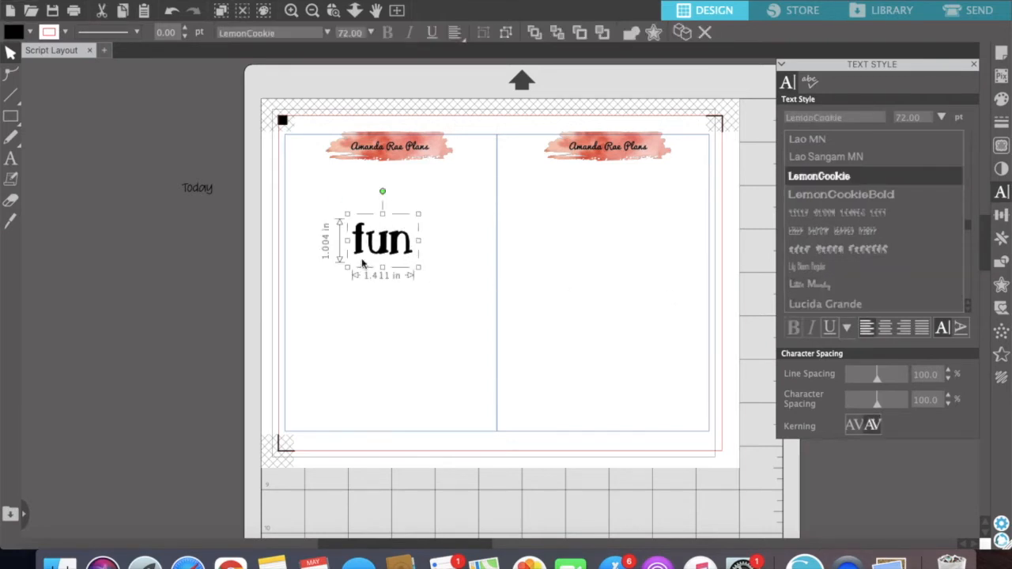
{"action": "key", "text": "Delete"}
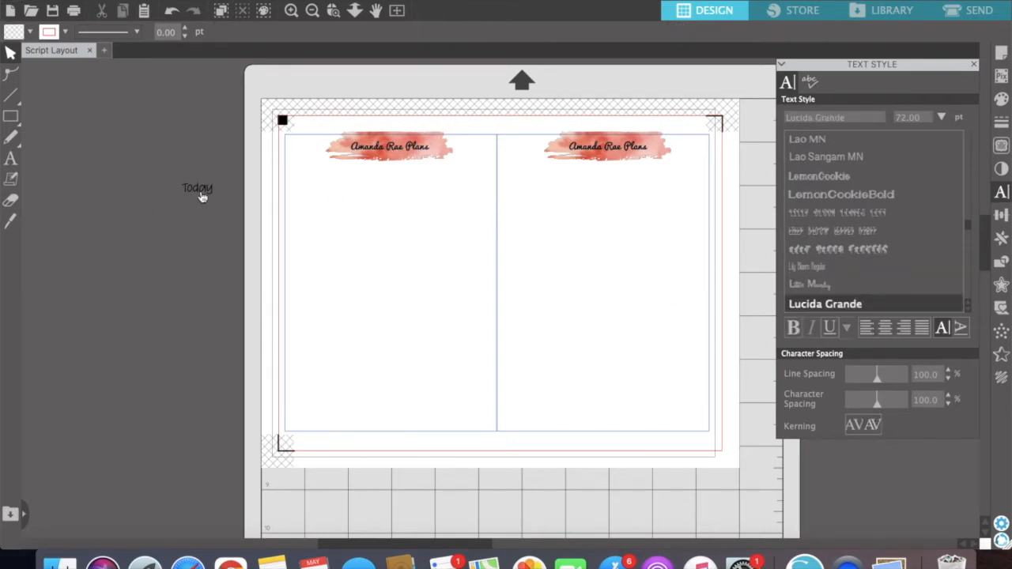
{"action": "left_click", "coordinate": [200, 192]}
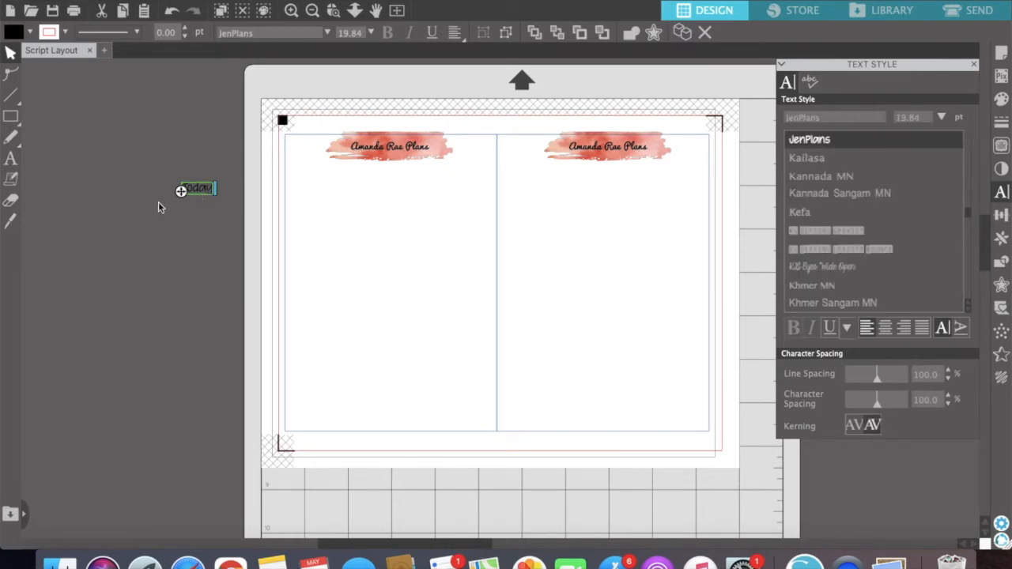
{"action": "left_click", "coordinate": [122, 273]}
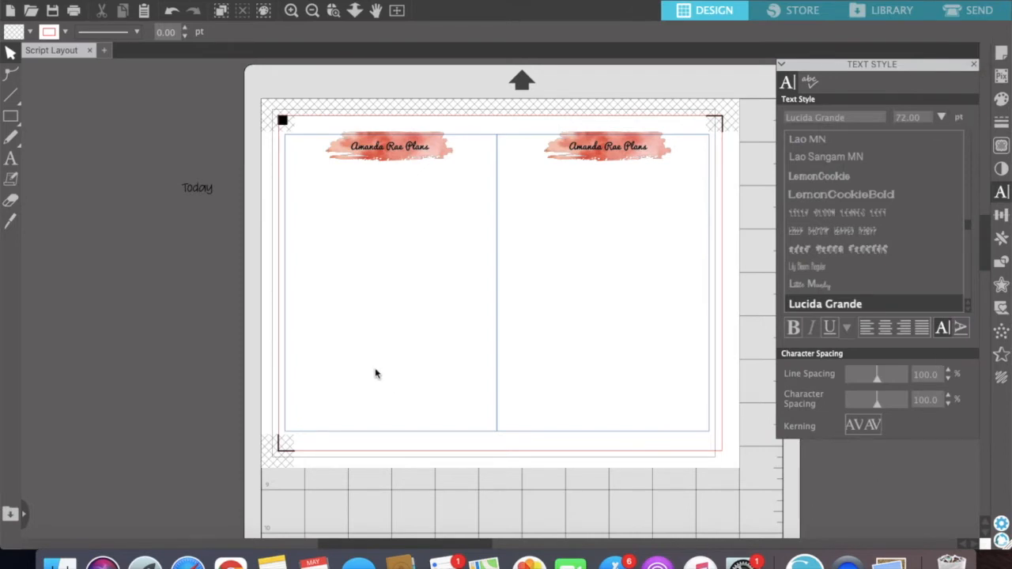
- Draw a rounded rectangle about 3.02 by 0.92 in below the header in the left half of the page
{"action": "mouse_move", "coordinate": [10, 120]}
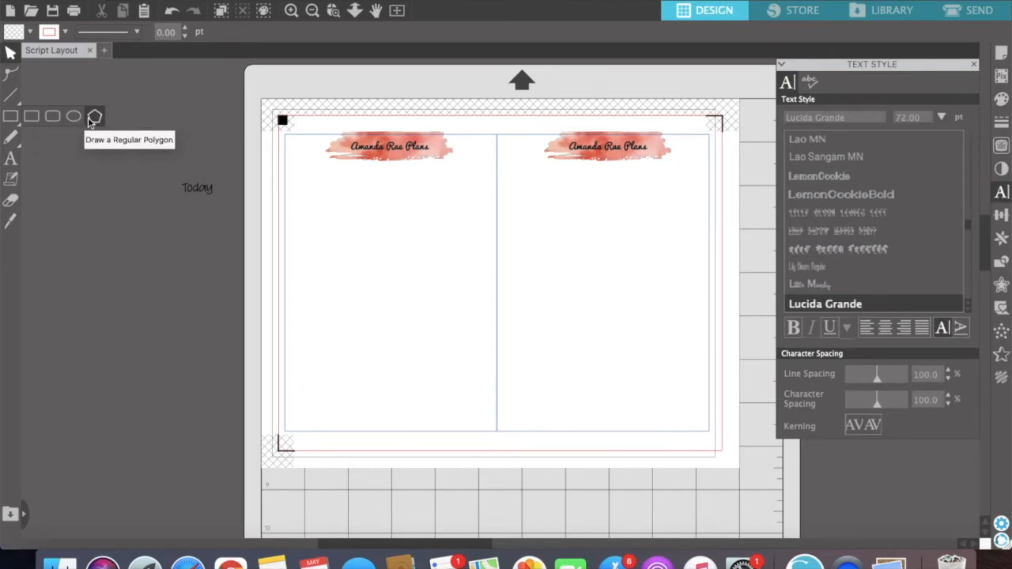
{"action": "left_click", "coordinate": [53, 117]}
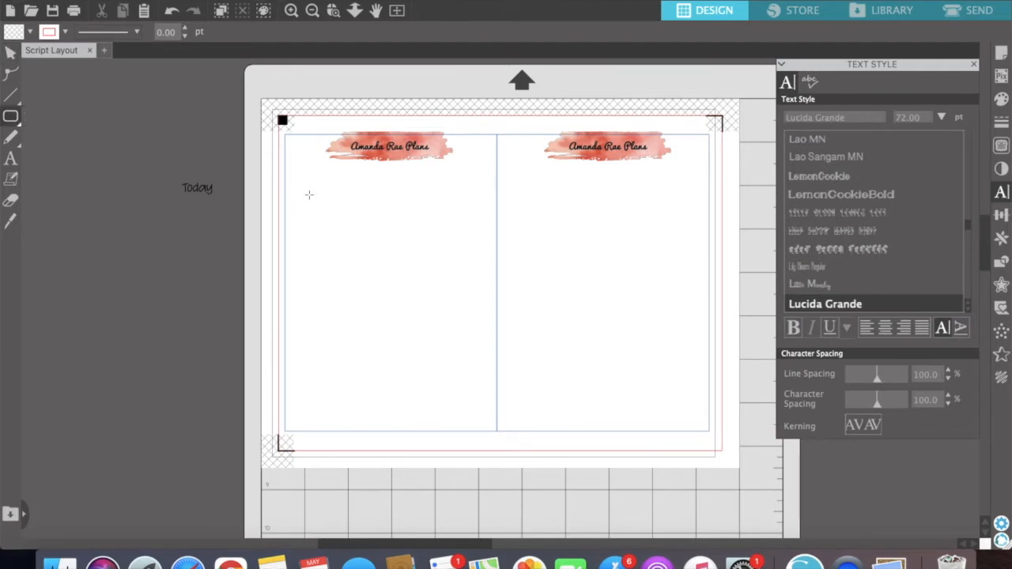
{"action": "left_click_drag", "start_coordinate": [309, 195], "coordinate": [441, 241]}
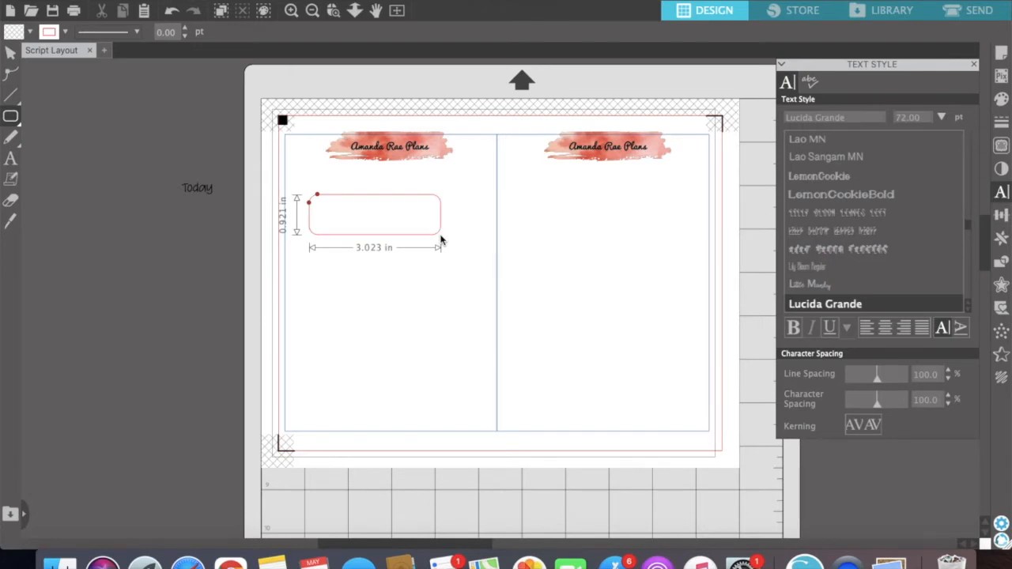
{"action": "left_click_drag", "start_coordinate": [441, 241], "coordinate": [441, 240]}
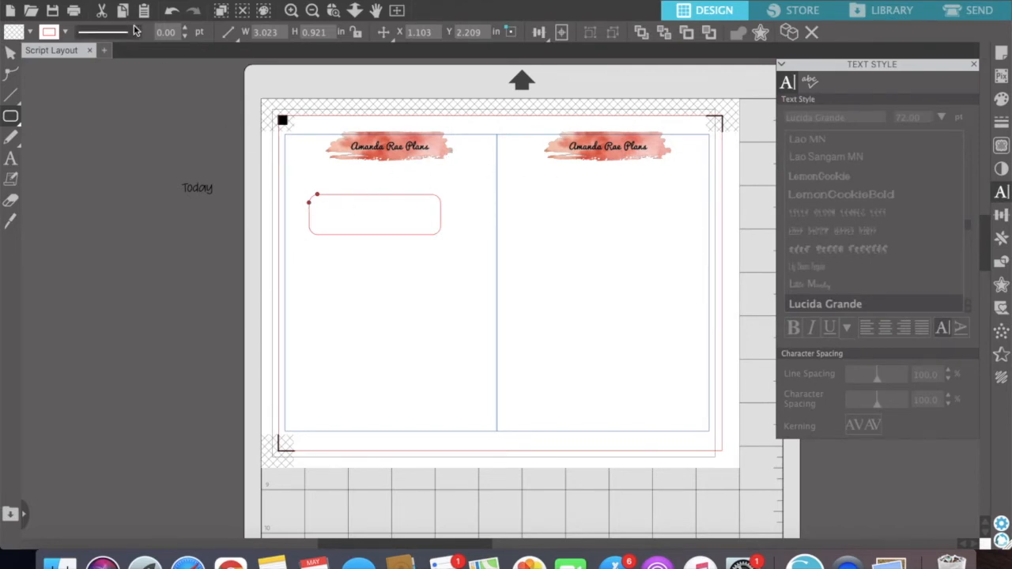
- Tighten the rounded rectangle's corners slightly by reducing their radius
{"action": "left_click", "coordinate": [290, 10]}
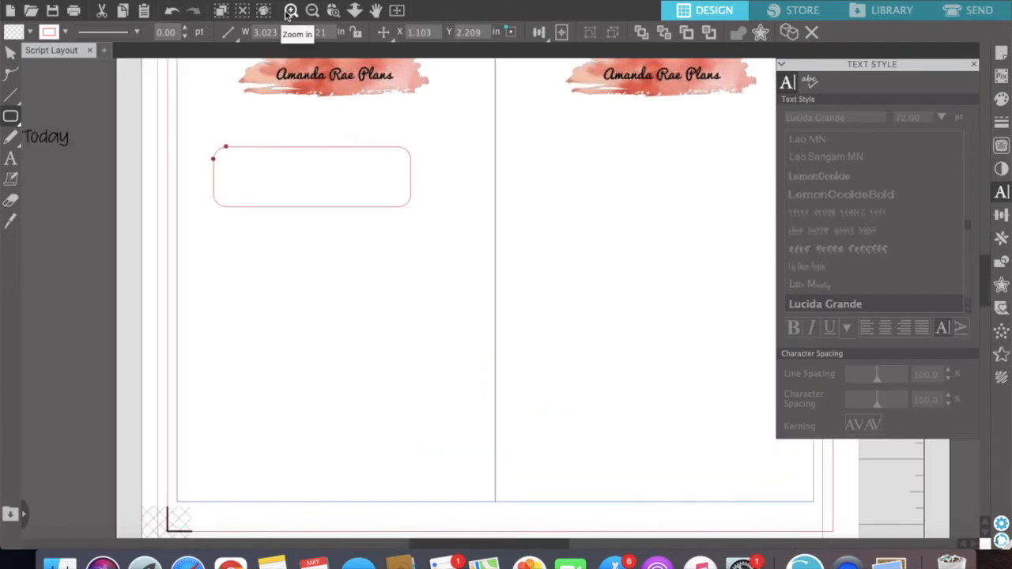
{"action": "left_click", "coordinate": [290, 10]}
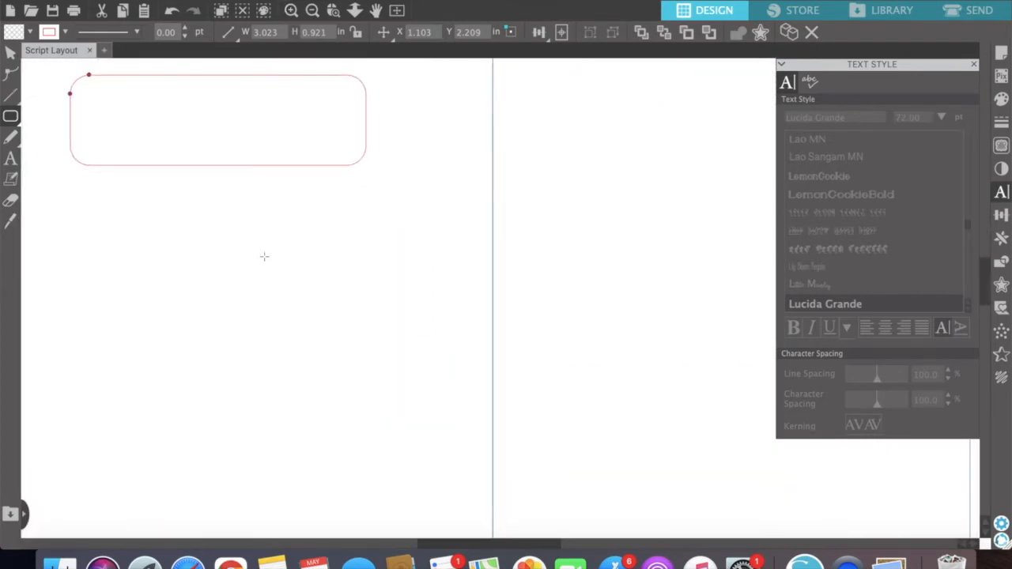
{"action": "right_click", "coordinate": [538, 545]}
{"action": "left_click", "coordinate": [378, 465]}
{"action": "scroll", "coordinate": [319, 406], "scroll_direction": "up", "scroll_amount": 3}
{"action": "scroll", "coordinate": [319, 407], "scroll_direction": "left", "scroll_amount": 3}
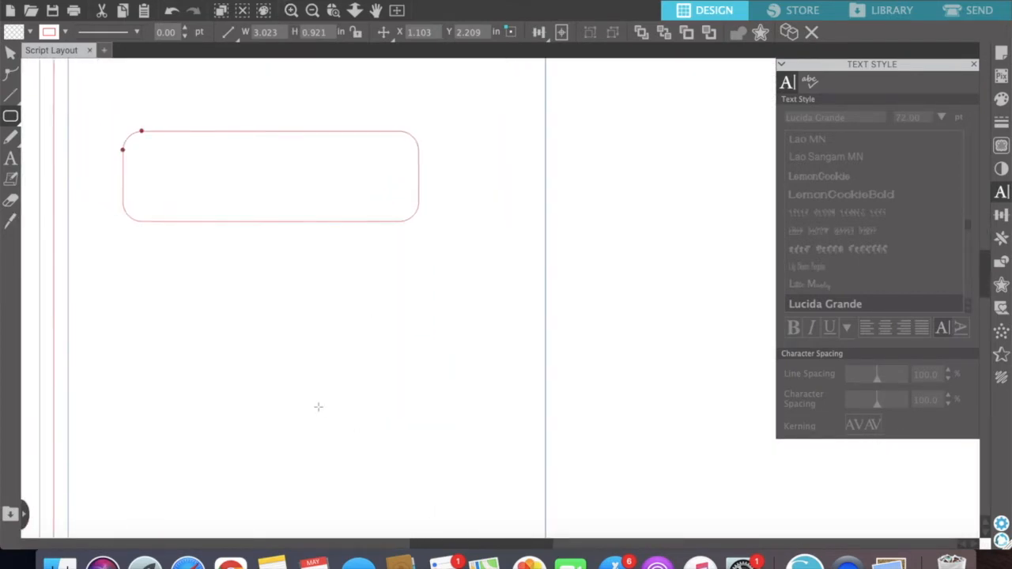
{"action": "scroll", "coordinate": [318, 406], "scroll_direction": "left", "scroll_amount": 2}
{"action": "scroll", "coordinate": [318, 406], "scroll_direction": "up", "scroll_amount": 3}
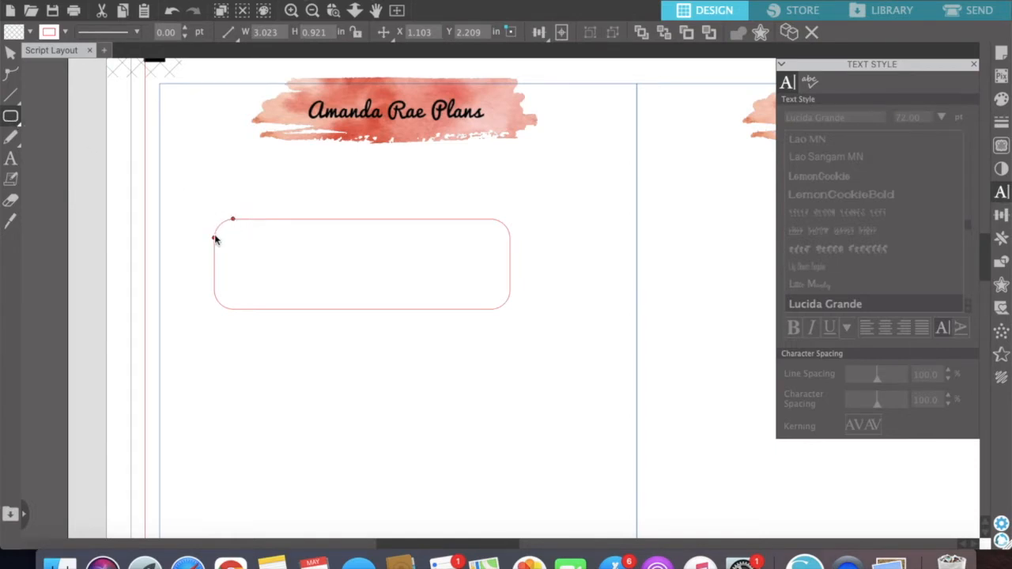
{"action": "left_click_drag", "start_coordinate": [232, 221], "coordinate": [239, 148]}
{"action": "left_click_drag", "start_coordinate": [214, 240], "coordinate": [214, 229]}
{"action": "left_click_drag", "start_coordinate": [227, 213], "coordinate": [223, 209]}
{"action": "left_click", "coordinate": [11, 51]}
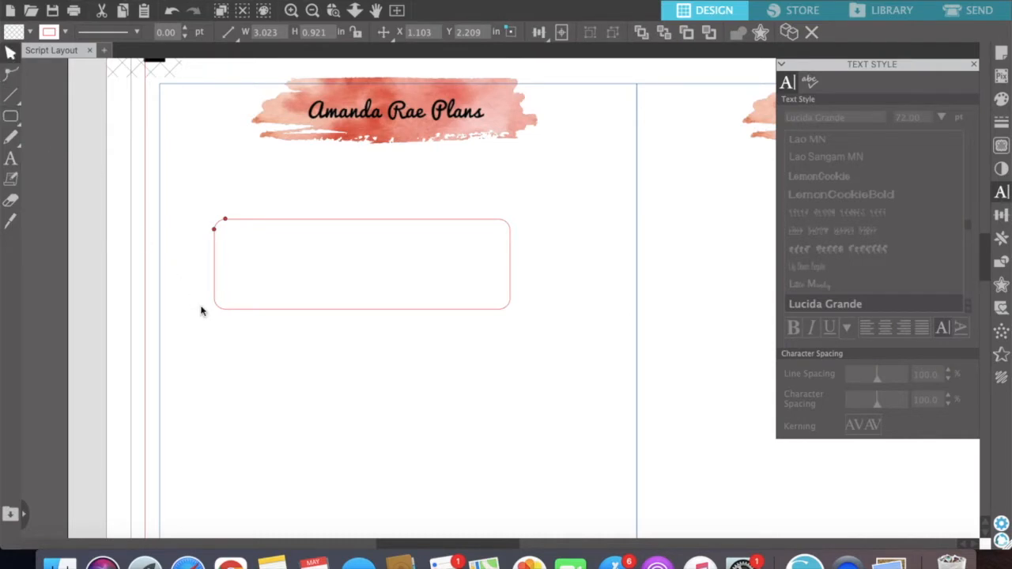
{"action": "left_click", "coordinate": [264, 337]}
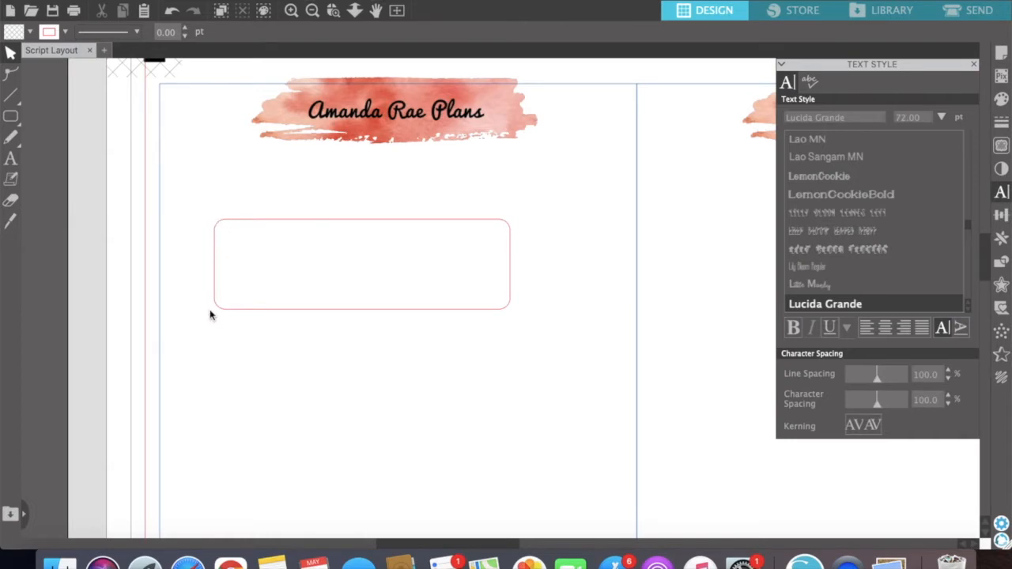
- Offset the rounded rectangle outward by 0.040 in with rounded corners
{"action": "left_click", "coordinate": [256, 227]}
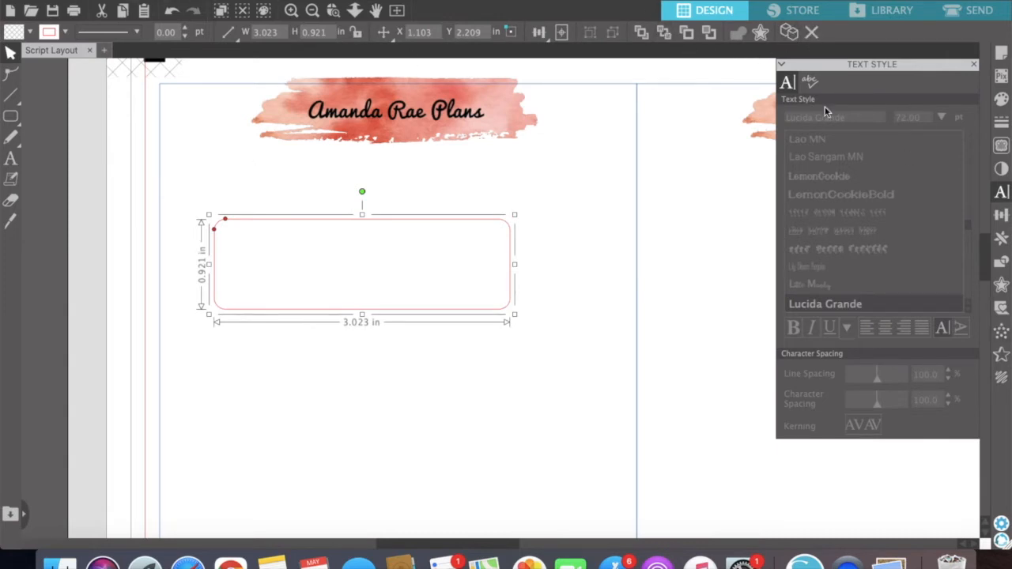
{"action": "left_click", "coordinate": [760, 32]}
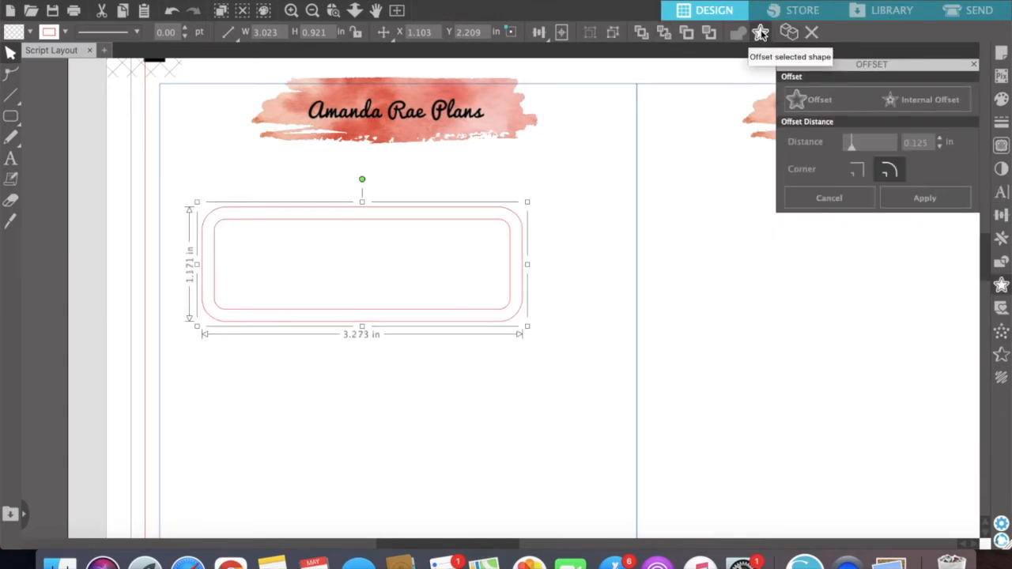
{"action": "left_click", "coordinate": [939, 147]}
{"action": "left_click", "coordinate": [939, 148]}
{"action": "left_click", "coordinate": [939, 147]}
{"action": "left_click", "coordinate": [939, 148]}
{"action": "left_click", "coordinate": [939, 148]}
{"action": "left_click", "coordinate": [939, 148]}
{"action": "left_click", "coordinate": [939, 148]}
{"action": "left_click", "coordinate": [939, 148]}
{"action": "left_click", "coordinate": [939, 148]}
{"action": "left_click", "coordinate": [939, 147]}
{"action": "left_click", "coordinate": [939, 147]}
{"action": "left_click", "coordinate": [939, 147]}
{"action": "left_click", "coordinate": [939, 148]}
{"action": "left_click", "coordinate": [939, 147]}
{"action": "left_click", "coordinate": [939, 148]}
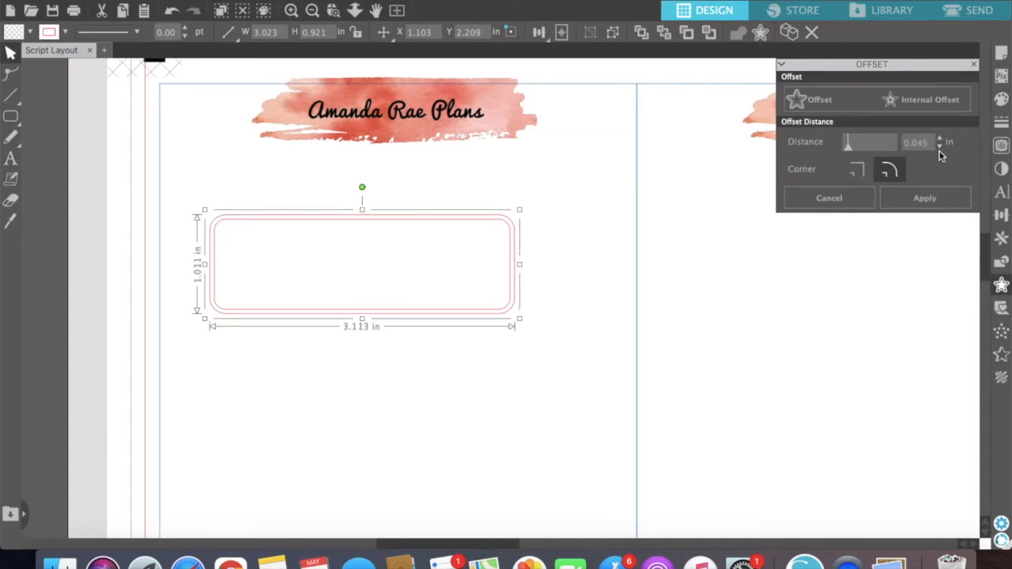
{"action": "left_click", "coordinate": [939, 148]}
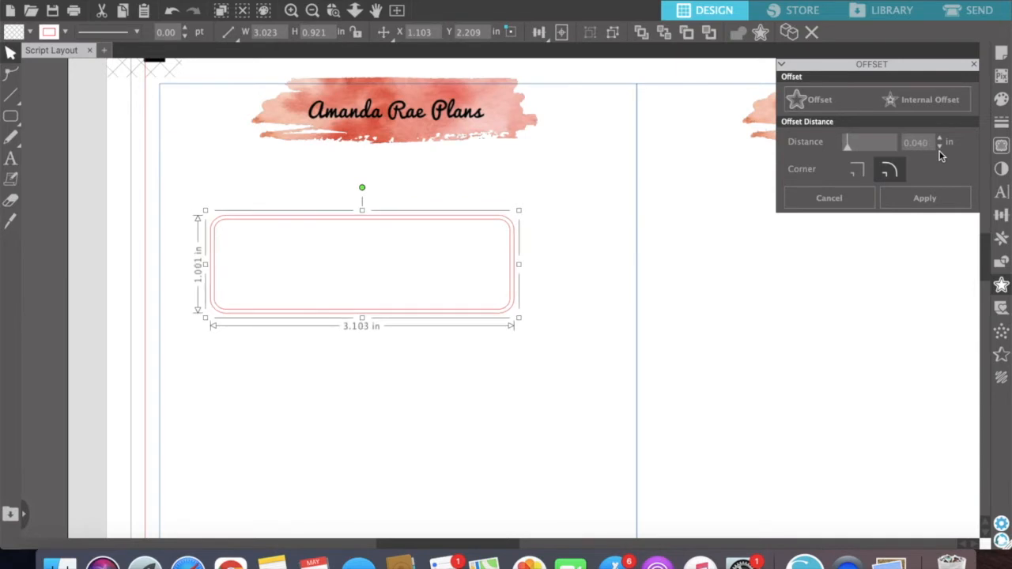
{"action": "left_click", "coordinate": [940, 147]}
{"action": "left_click", "coordinate": [940, 147]}
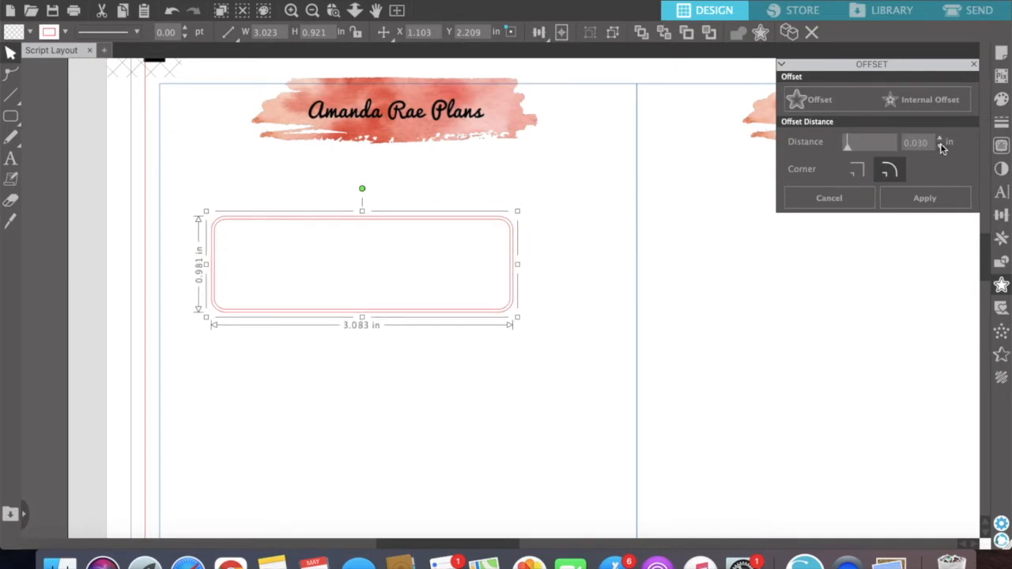
{"action": "left_click", "coordinate": [940, 139]}
{"action": "left_click", "coordinate": [942, 141]}
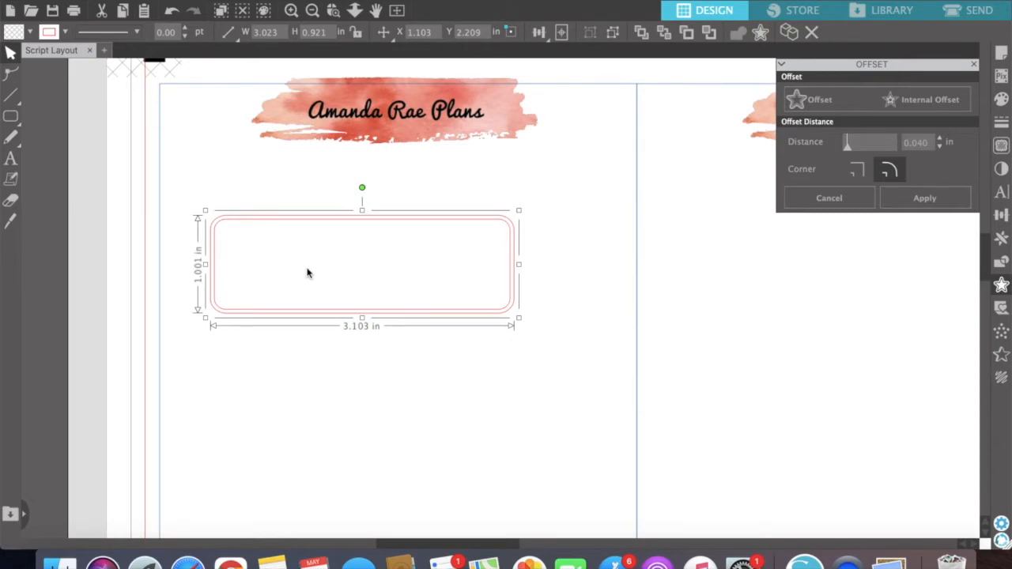
{"action": "left_click", "coordinate": [251, 235]}
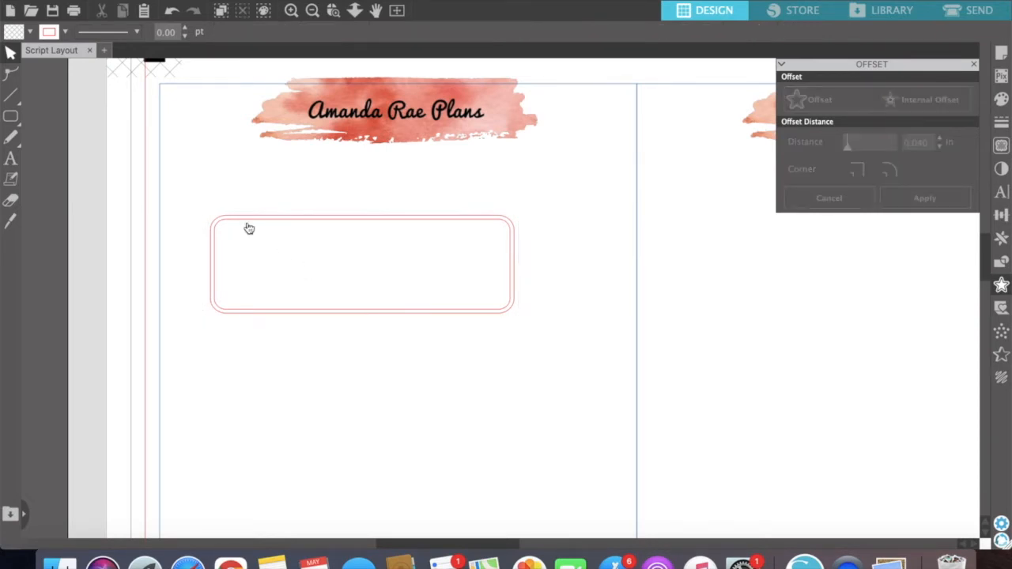
- Make the outline of the outer offset rectangle transparent
{"action": "left_click", "coordinate": [248, 227]}
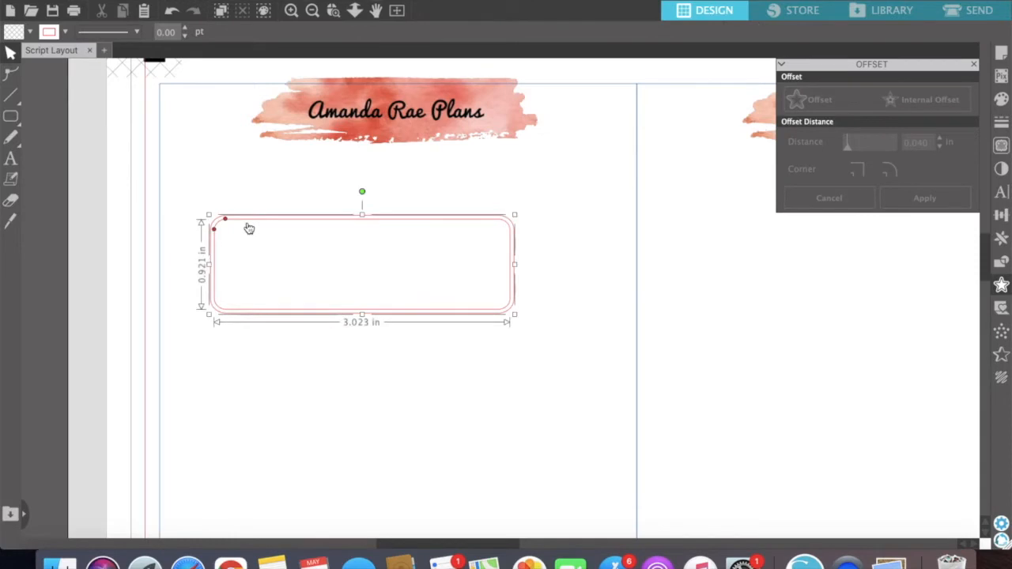
{"action": "left_click", "coordinate": [1002, 124]}
{"action": "left_click", "coordinate": [402, 174]}
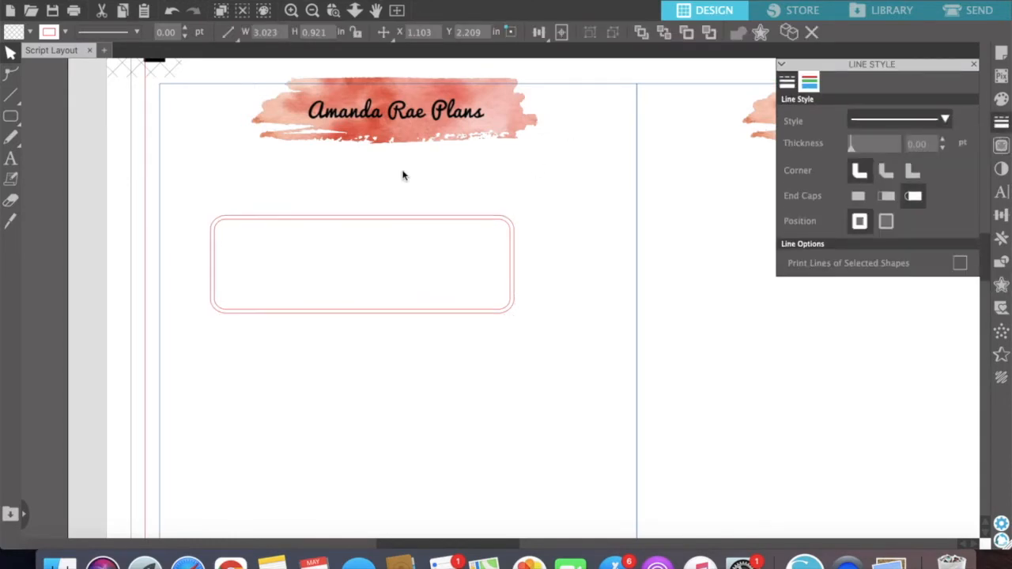
{"action": "left_click", "coordinate": [407, 220]}
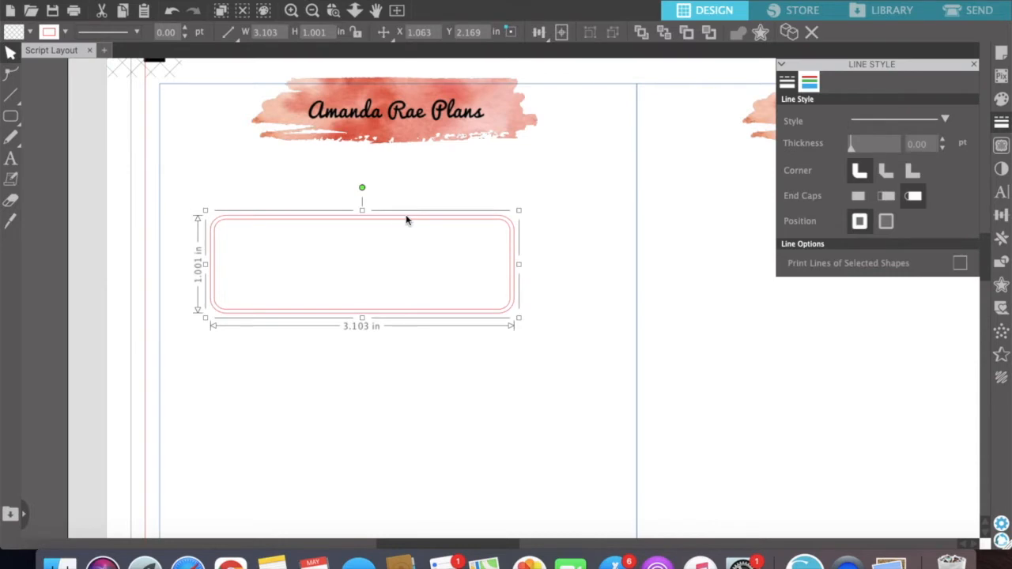
{"action": "left_click", "coordinate": [809, 82]}
{"action": "left_click", "coordinate": [787, 115]}
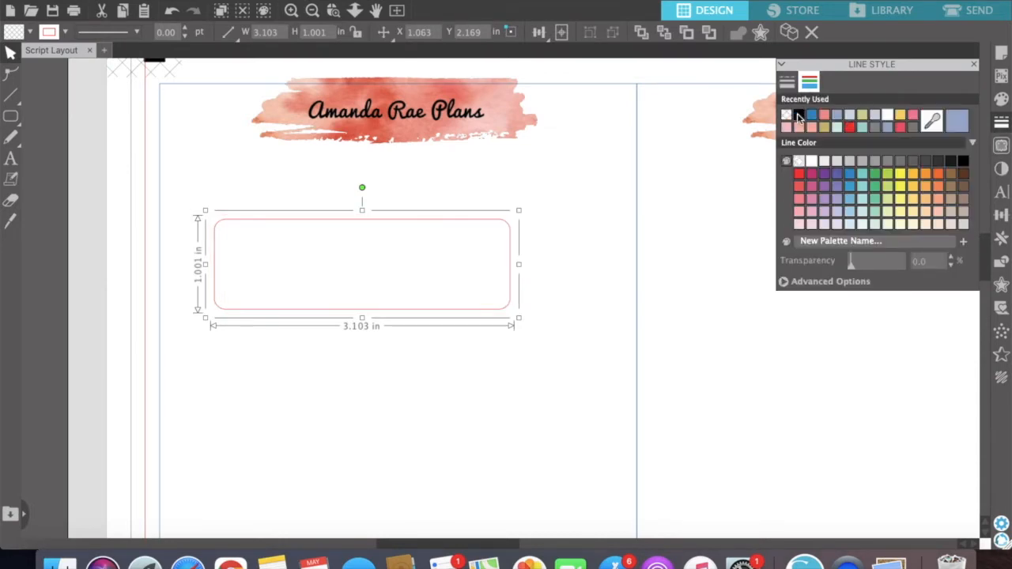
- Fill the outer offset rectangle with the light taupe color
{"action": "left_click", "coordinate": [1002, 103]}
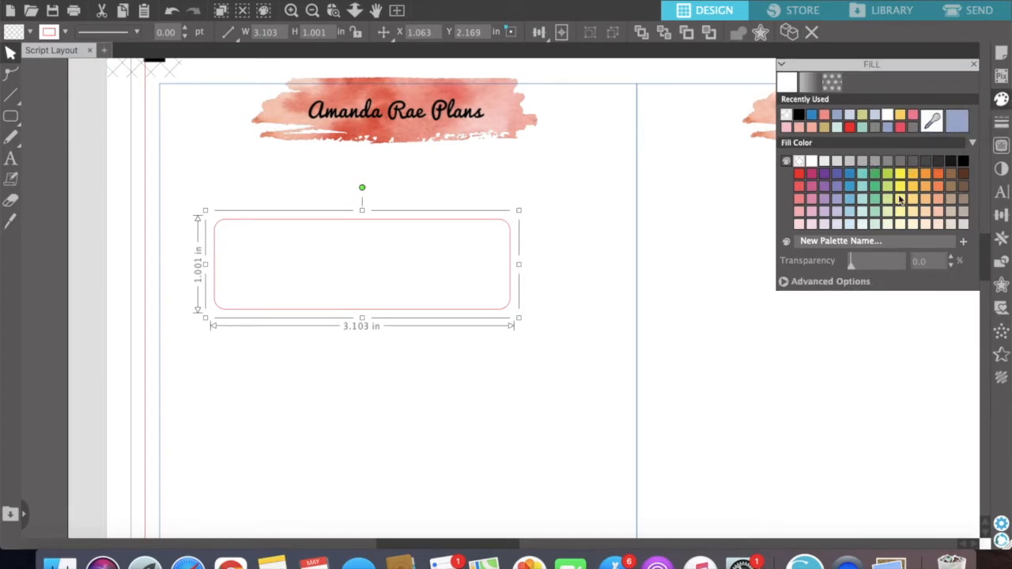
{"action": "left_click", "coordinate": [962, 213]}
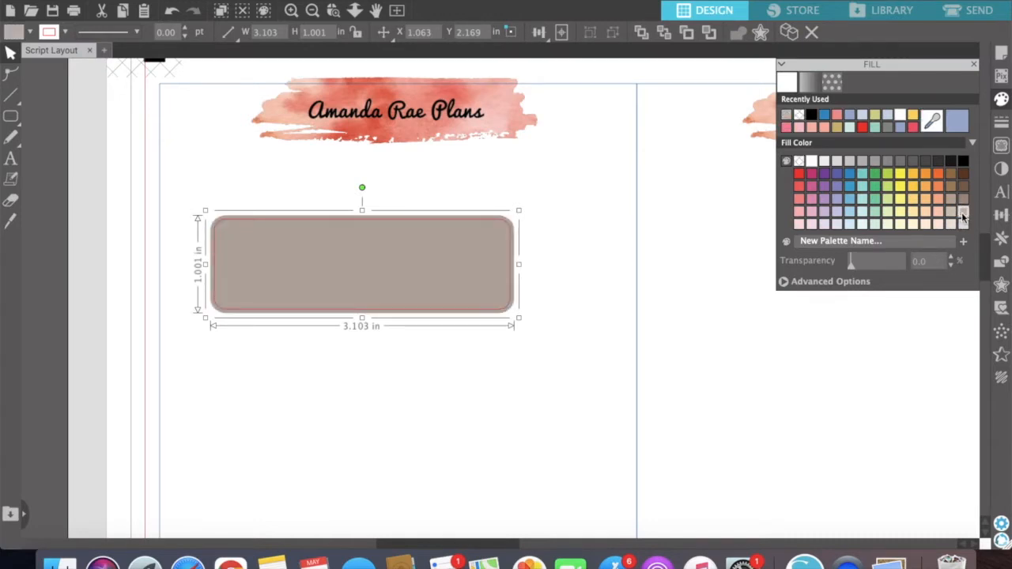
{"action": "left_click", "coordinate": [203, 164]}
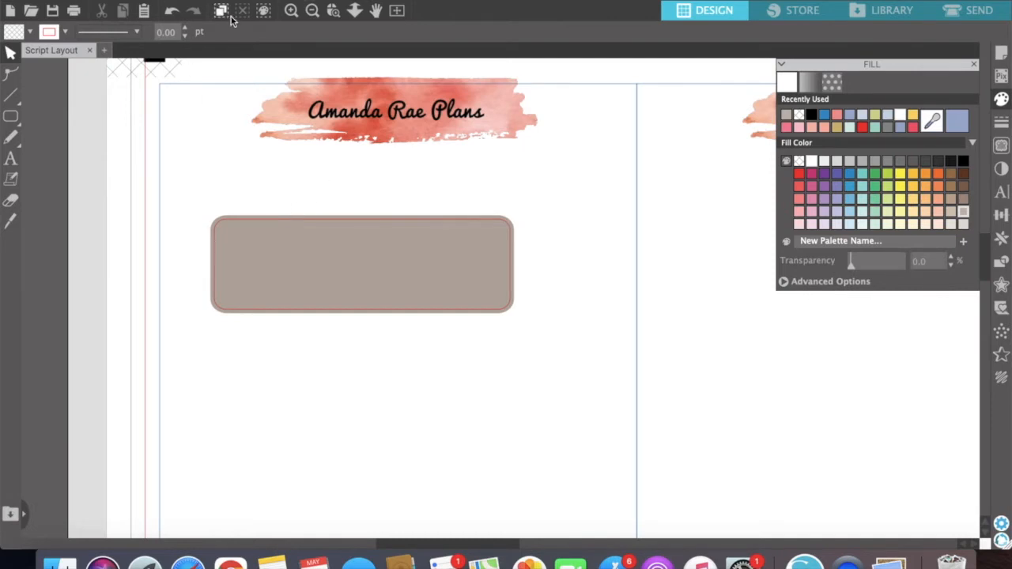
{"action": "left_click", "coordinate": [291, 12]}
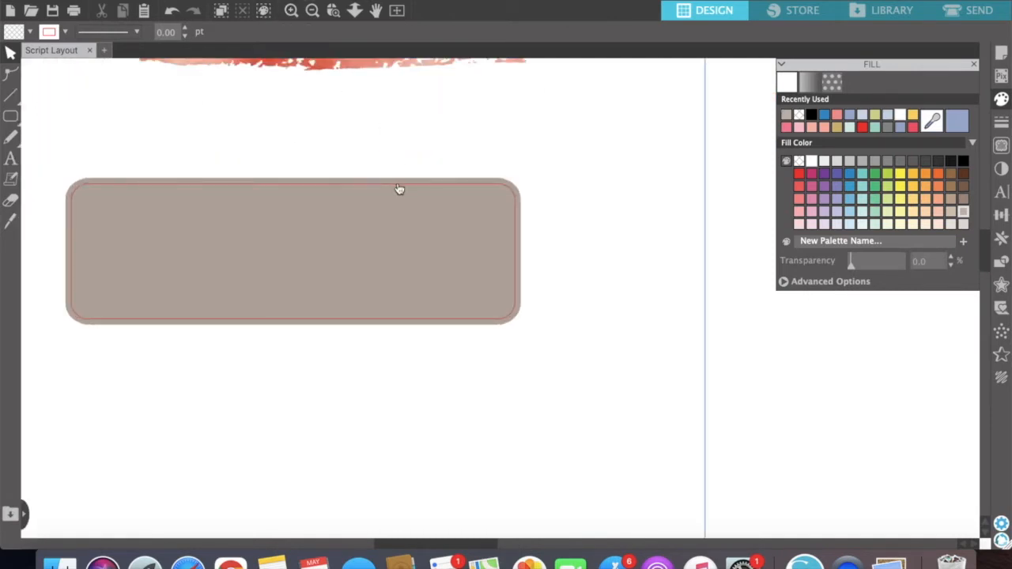
{"action": "left_click", "coordinate": [399, 188]}
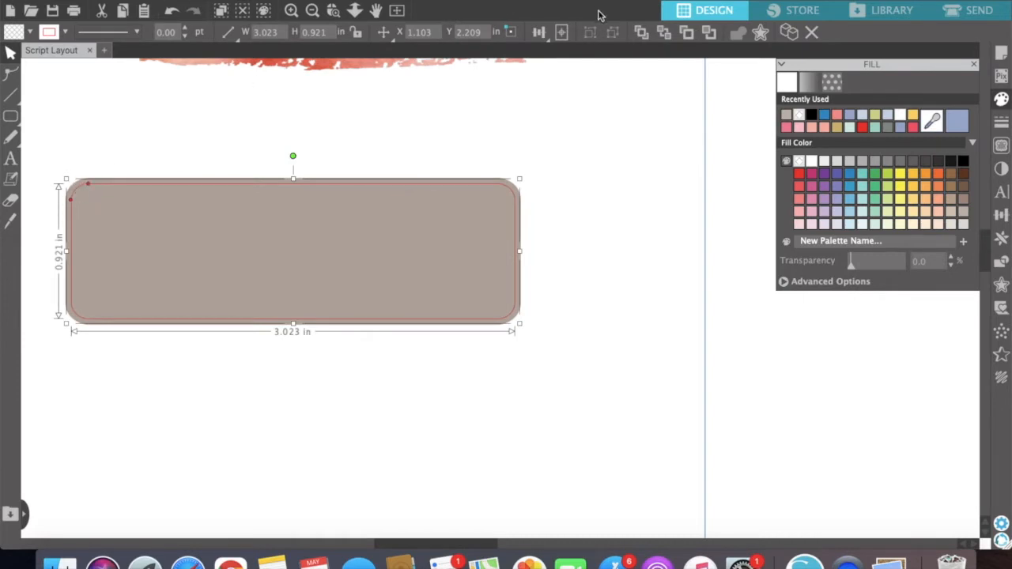
{"action": "left_click", "coordinate": [472, 183]}
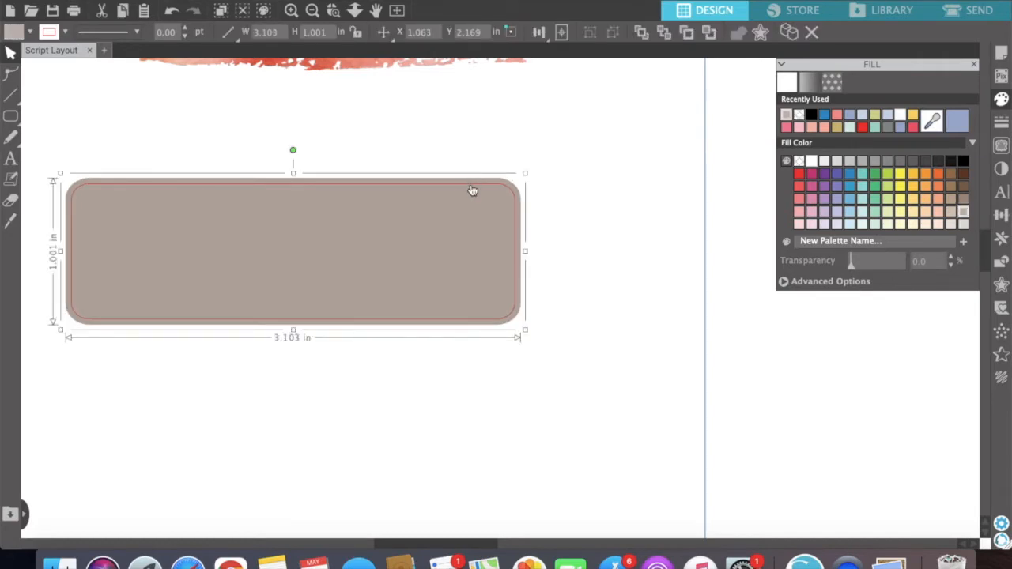
{"action": "left_click", "coordinate": [472, 183]}
{"action": "left_click", "coordinate": [470, 184]}
{"action": "left_click", "coordinate": [470, 184]}
{"action": "left_click", "coordinate": [467, 184]}
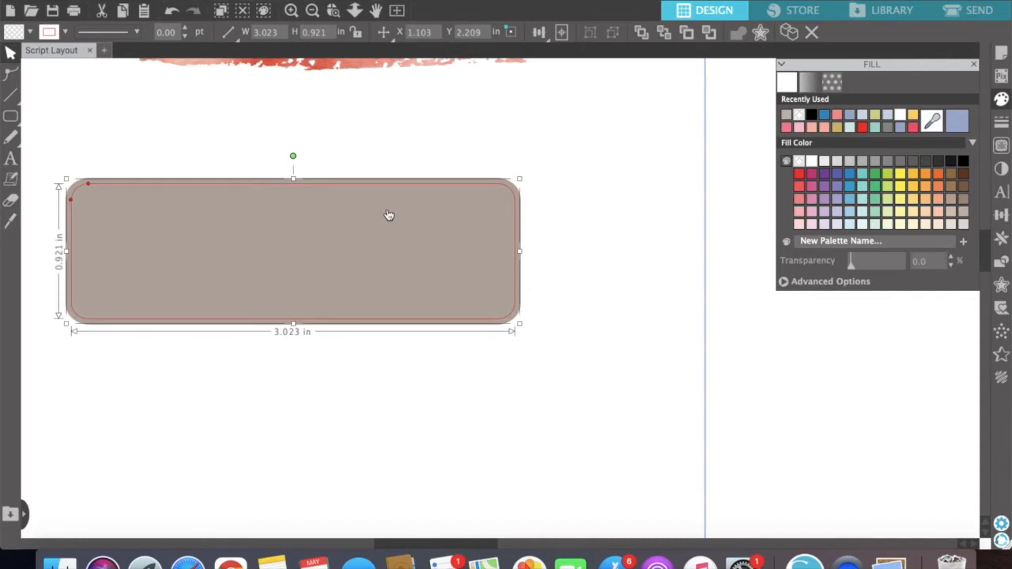
{"action": "left_click", "coordinate": [760, 31]}
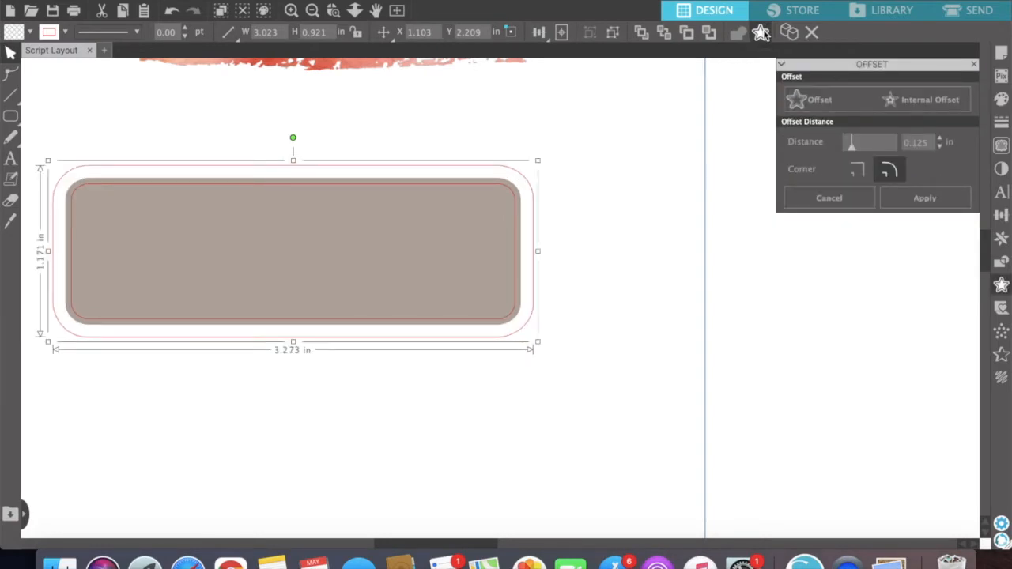
{"action": "left_click", "coordinate": [346, 166]}
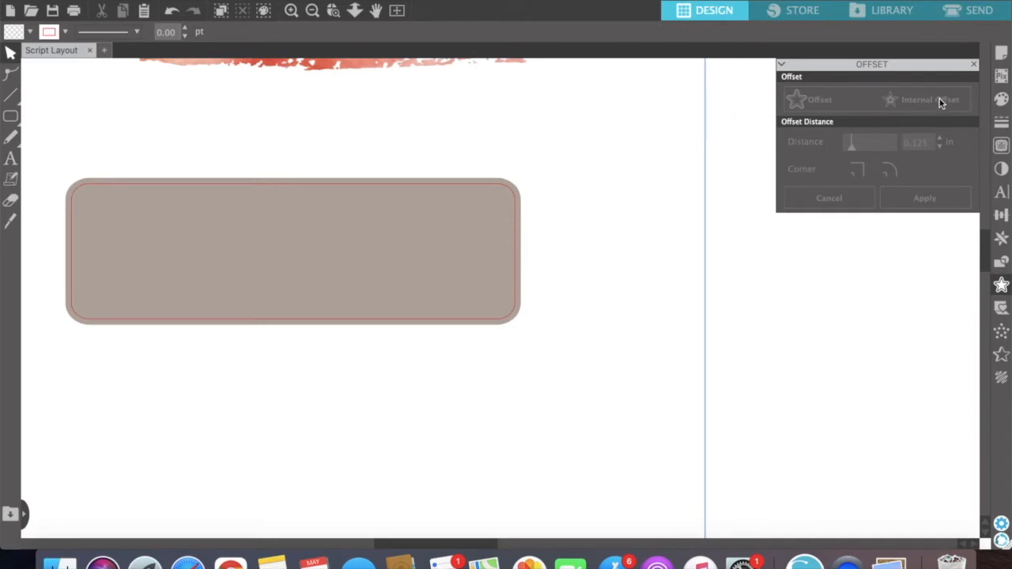
- Try a 0.125 in internal offset on the inner red-outlined rounded rectangle
{"action": "left_click", "coordinate": [460, 184]}
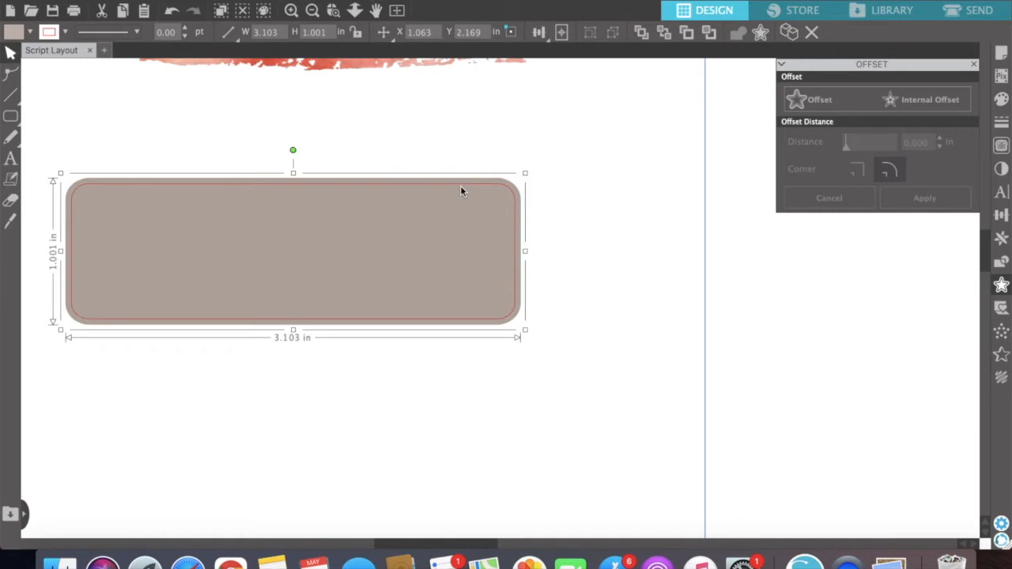
{"action": "left_click", "coordinate": [461, 186]}
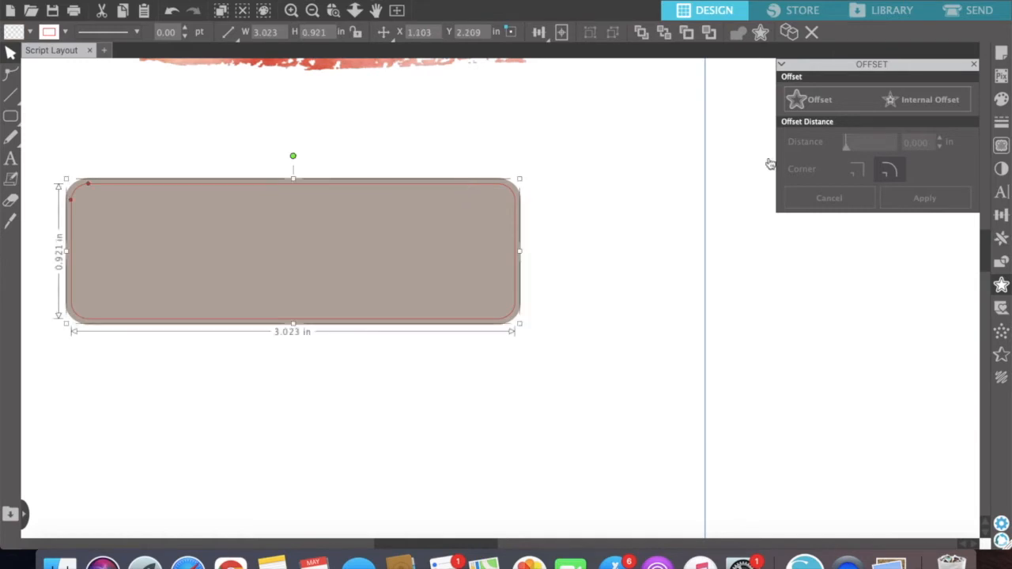
{"action": "left_click", "coordinate": [903, 109]}
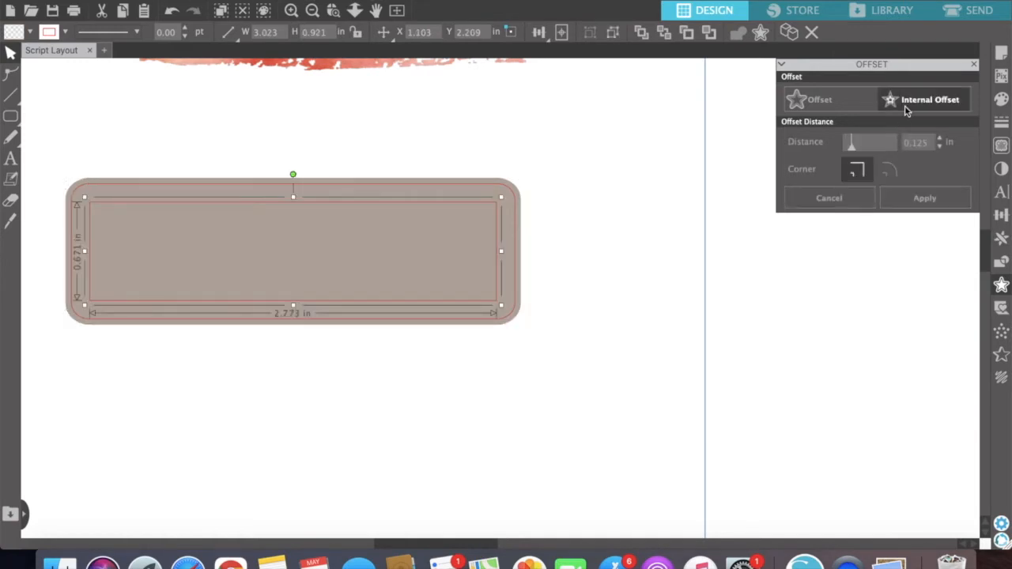
{"action": "key", "text": "l"}
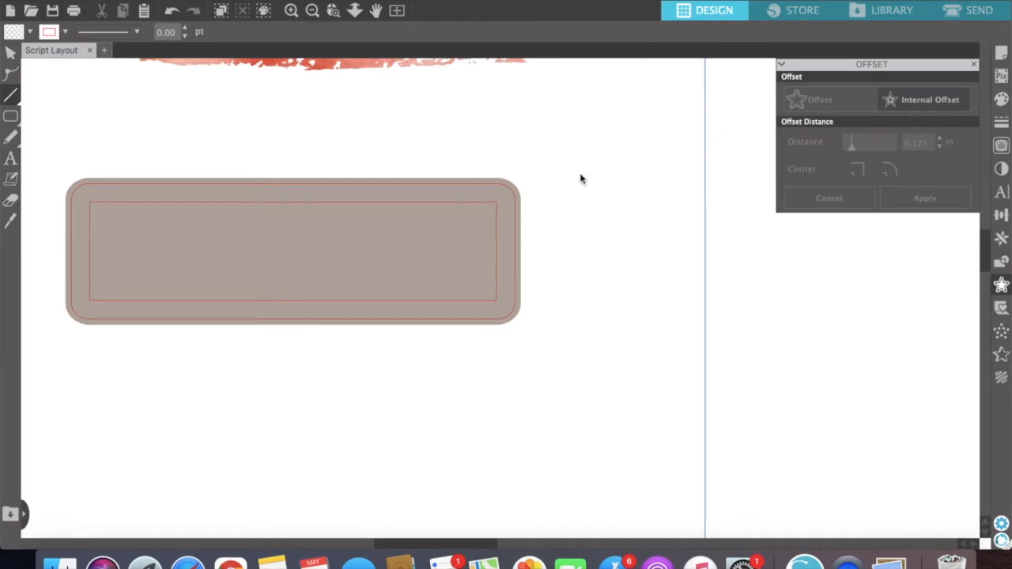
{"action": "mouse_move", "coordinate": [489, 209]}
{"action": "left_mouse_down"}
{"action": "mouse_move", "coordinate": [294, 181]}
{"action": "mouse_move", "coordinate": [274, 146]}
{"action": "left_mouse_up"}
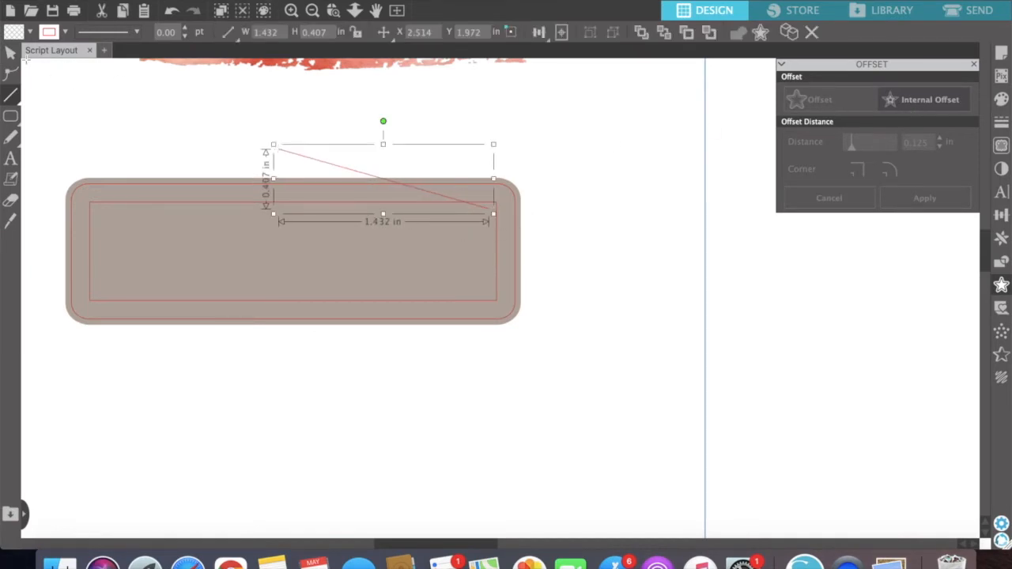
{"action": "right_click", "coordinate": [23, 58]}
{"action": "left_click", "coordinate": [6, 56]}
{"action": "left_click", "coordinate": [7, 54]}
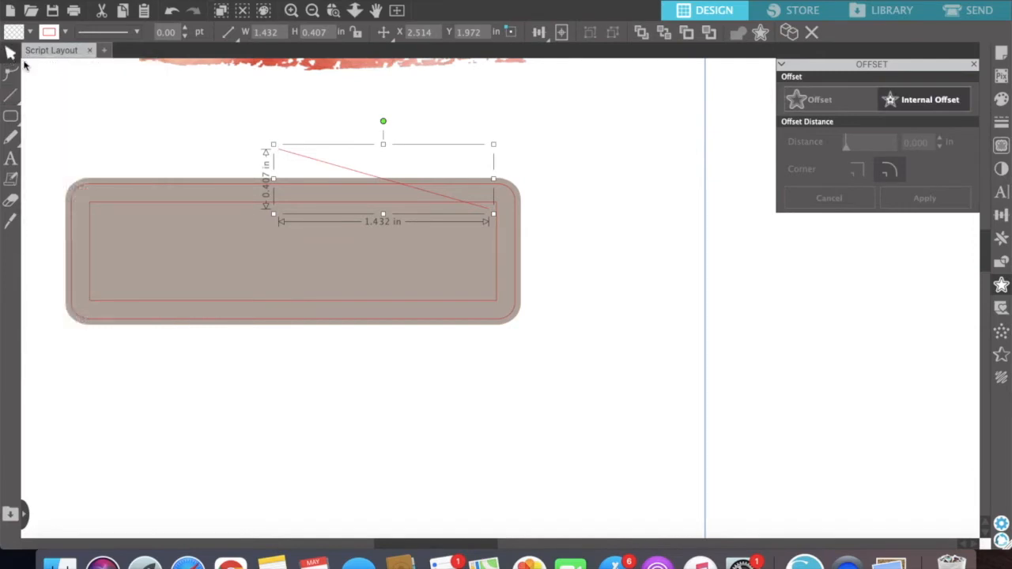
- Delete the stray diagonal line and the sharp-cornered internal offset rectangle
{"action": "left_click", "coordinate": [284, 162]}
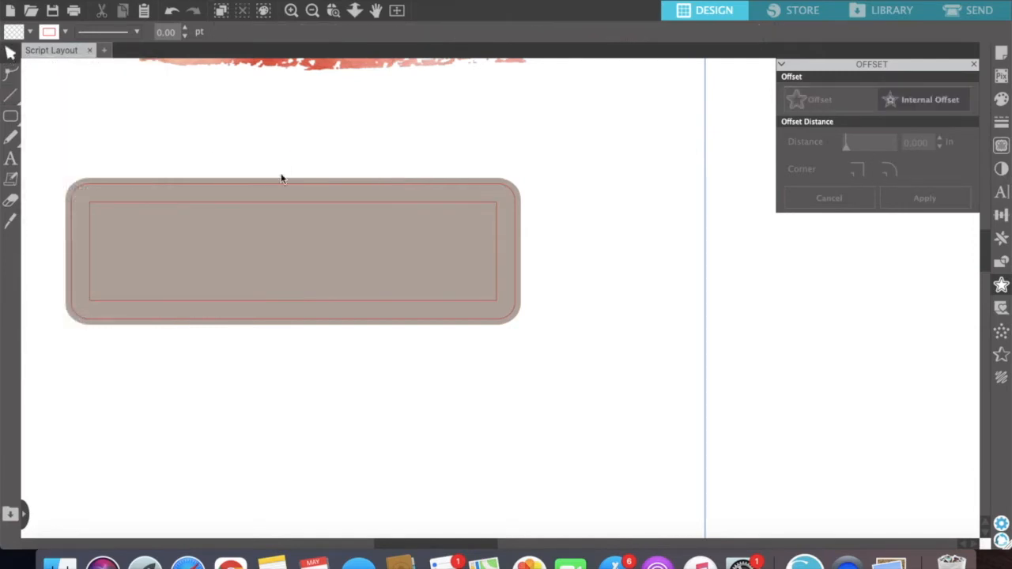
{"action": "left_click", "coordinate": [282, 205]}
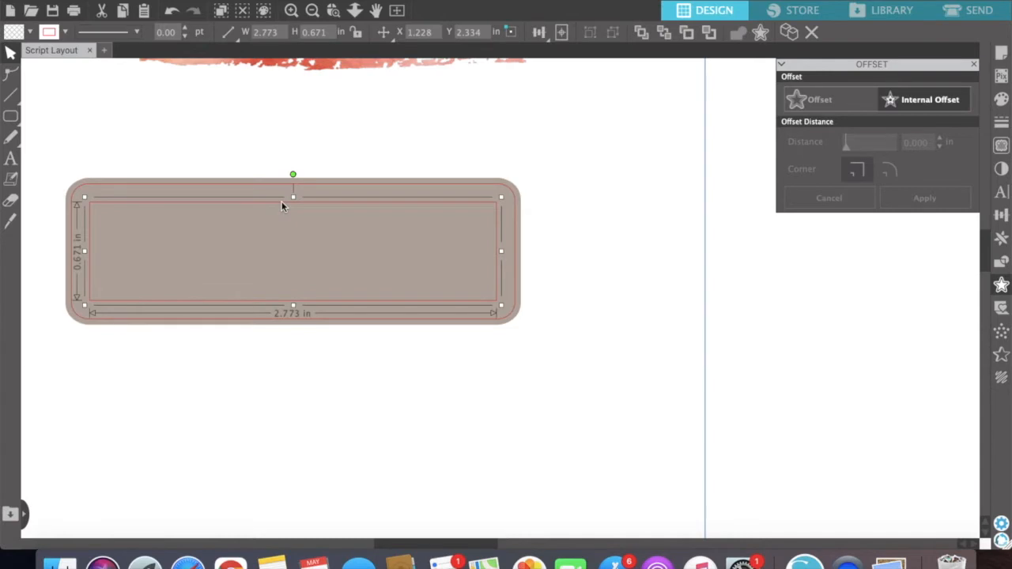
{"action": "key", "text": "Delete"}
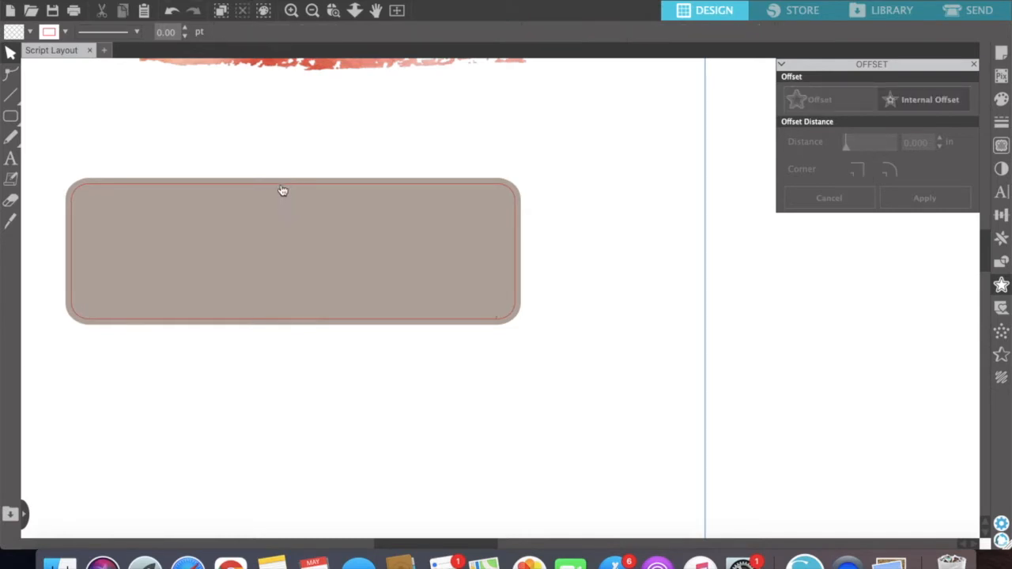
- Try the 0.125 in internal offset on the red-outlined rounded rectangle once more, then discard it
{"action": "left_click", "coordinate": [281, 187]}
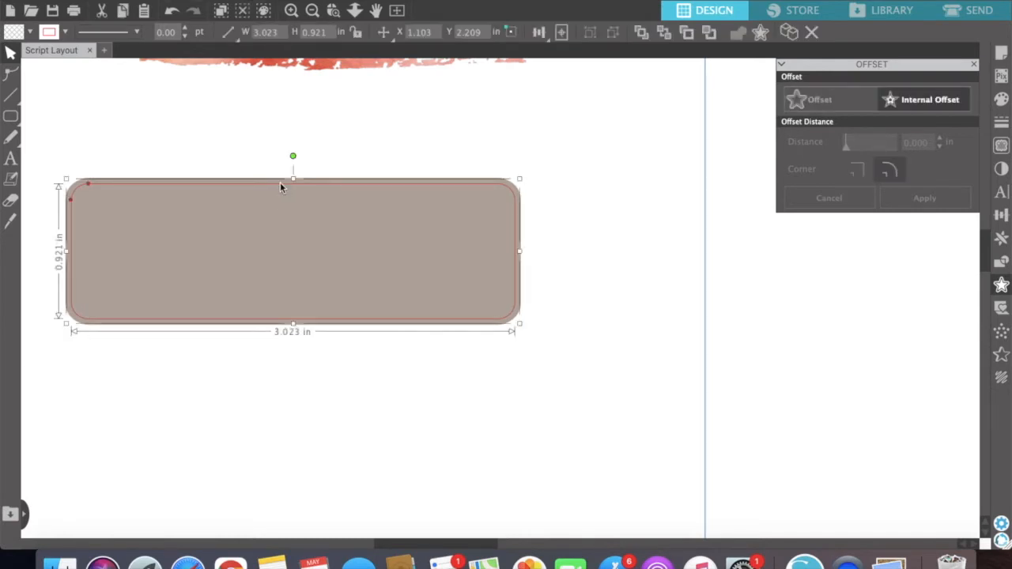
{"action": "left_click", "coordinate": [973, 64]}
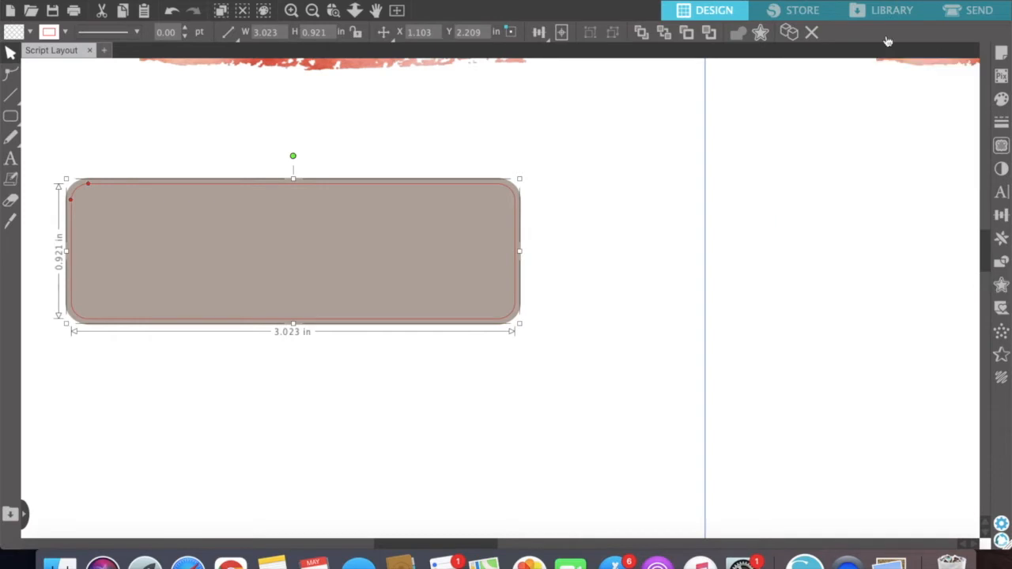
{"action": "left_click", "coordinate": [1001, 286]}
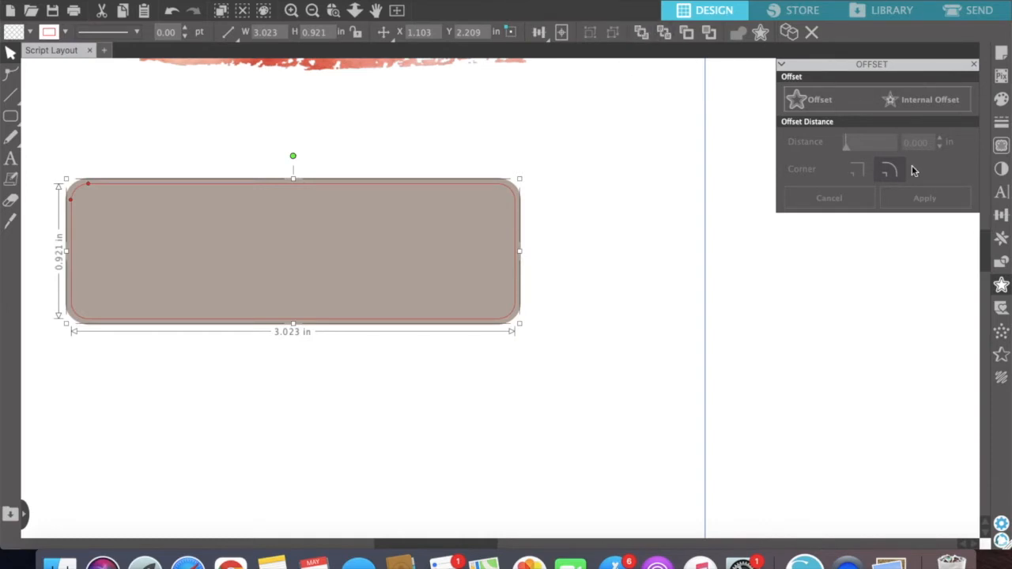
{"action": "left_click", "coordinate": [910, 108]}
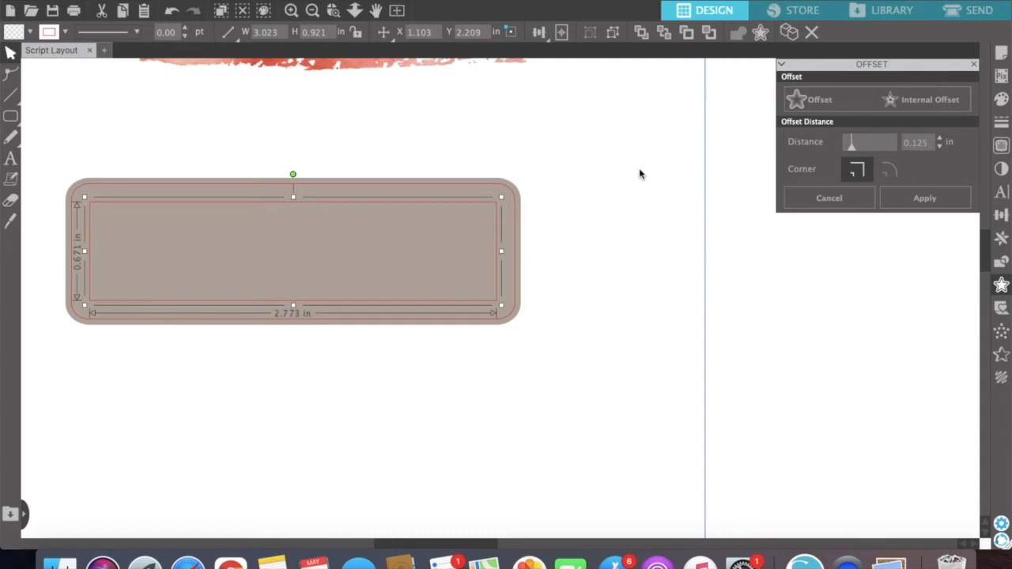
{"action": "left_click", "coordinate": [324, 224]}
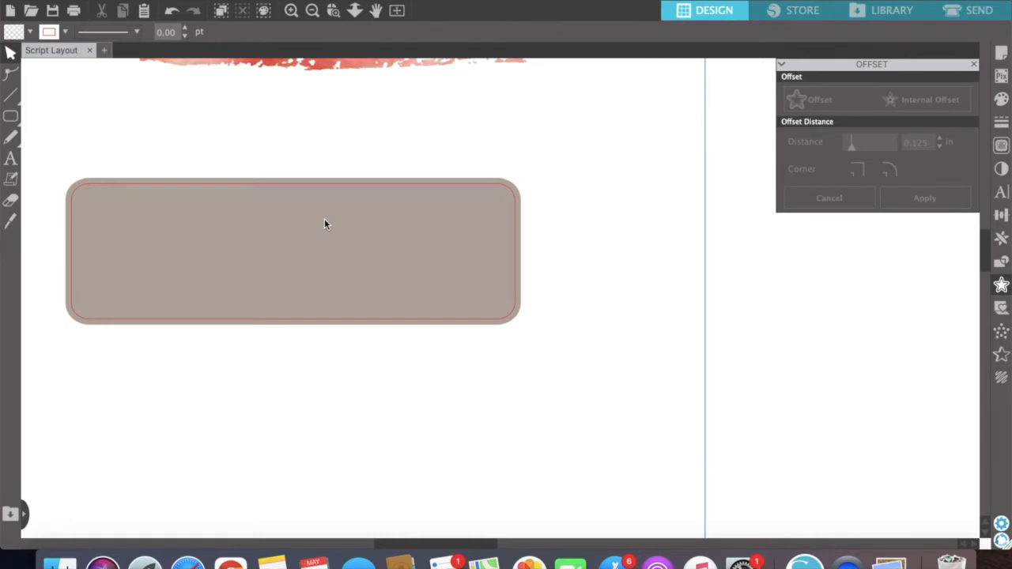
{"action": "left_click", "coordinate": [52, 116]}
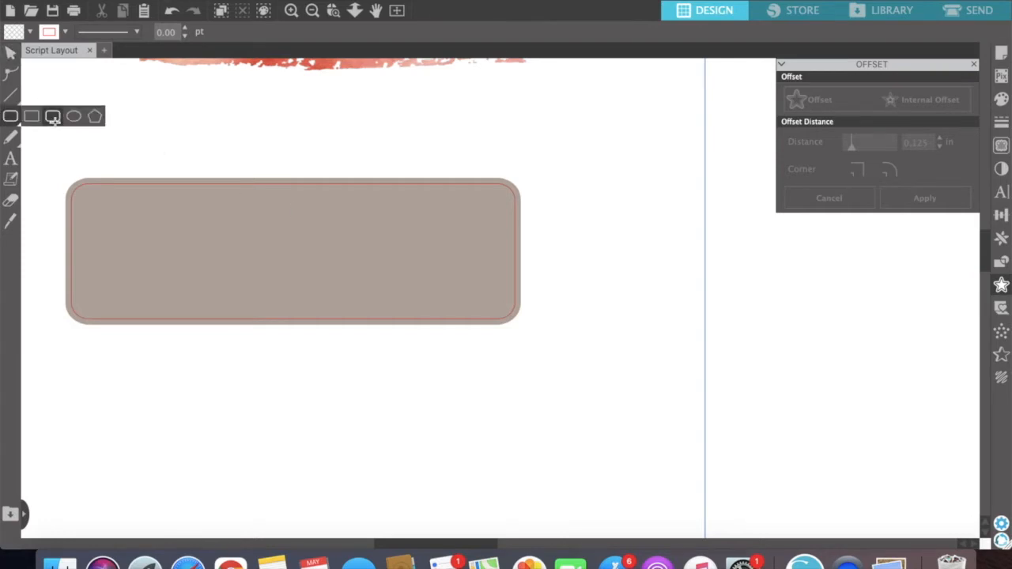
{"action": "left_click", "coordinate": [11, 52]}
{"action": "left_click", "coordinate": [101, 190]}
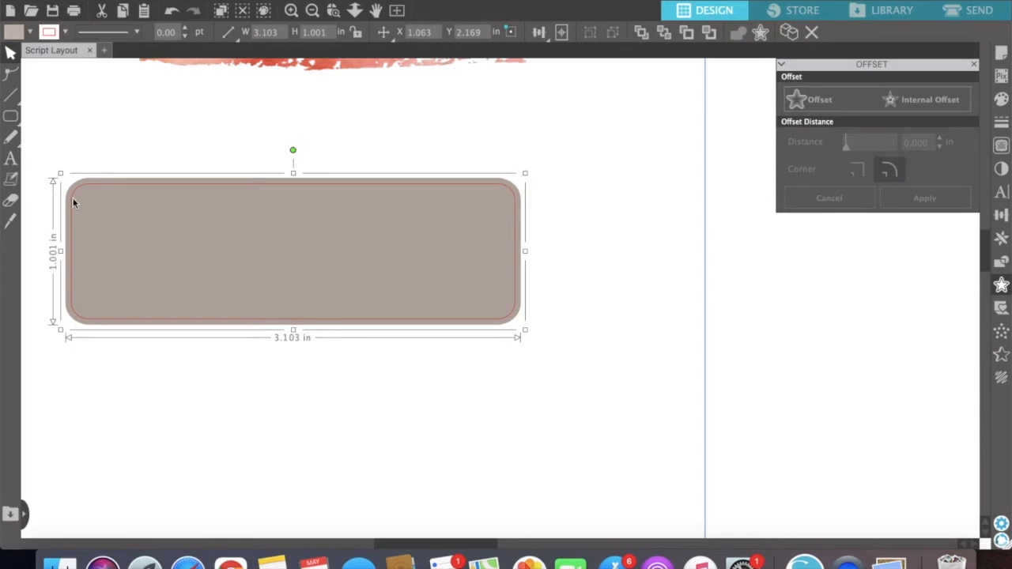
{"action": "left_click", "coordinate": [89, 157]}
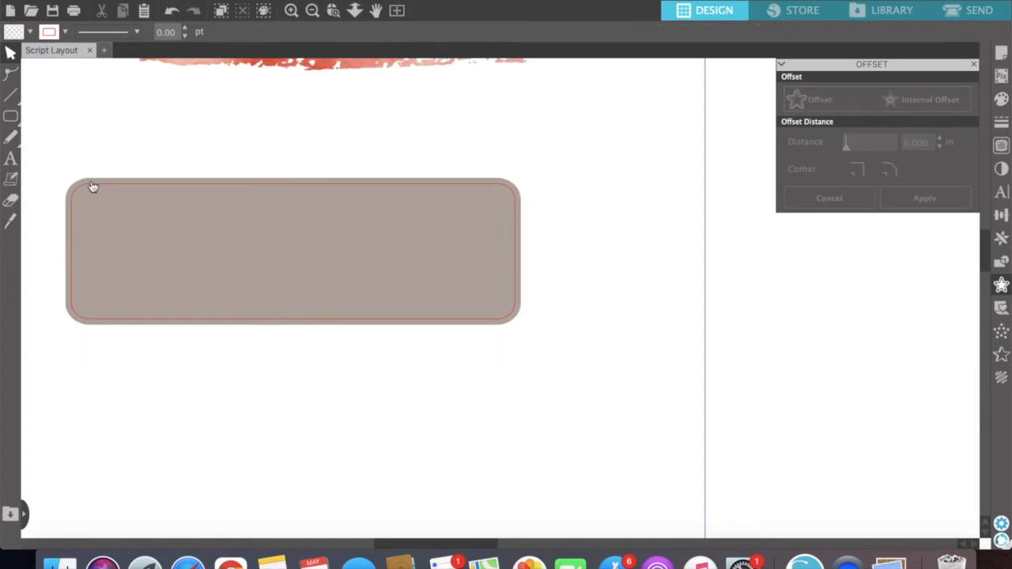
- Duplicate the red-outlined rounded rectangle and shrink the copy to about 2.56 × 0.78 in
{"action": "left_click", "coordinate": [94, 187]}
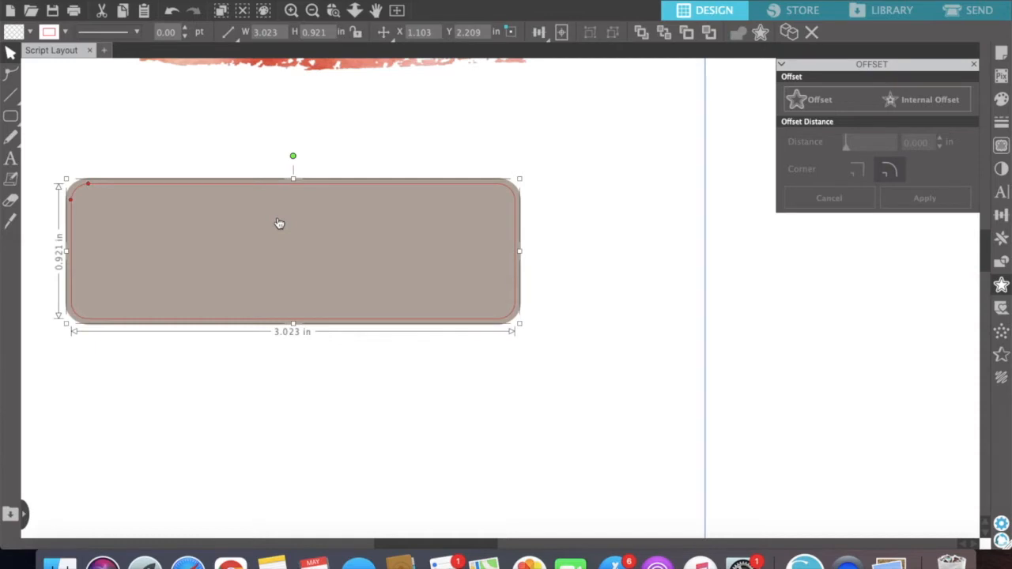
{"action": "key", "text": "super+d"}
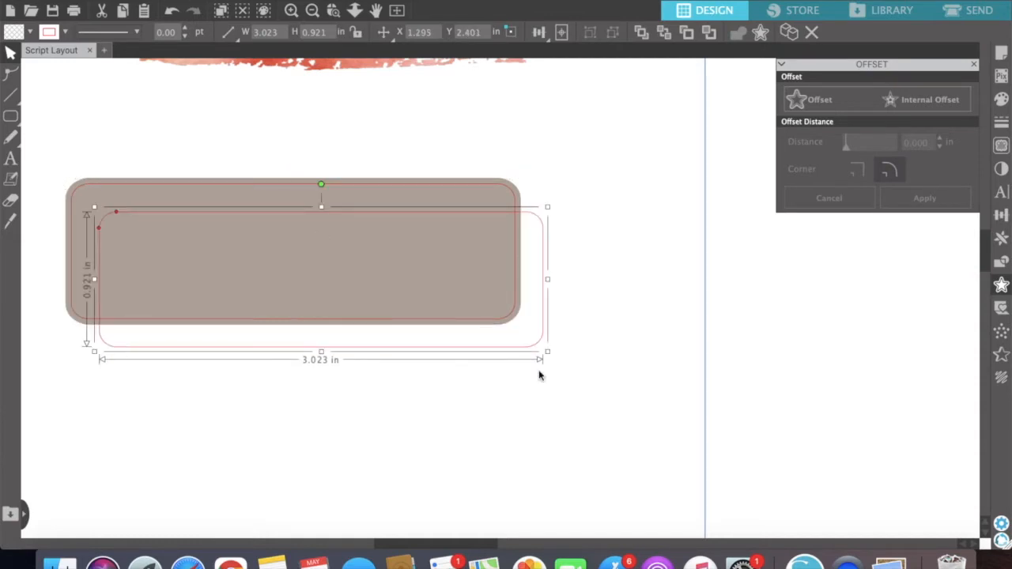
{"action": "left_click_drag", "start_coordinate": [547, 351], "coordinate": [486, 315]}
- Select all three rounded boxes, undo the accidental centering on the page, and align their centers with each other
{"action": "left_click_drag", "start_coordinate": [370, 136], "coordinate": [348, 258]}
{"action": "left_click", "coordinate": [561, 33]}
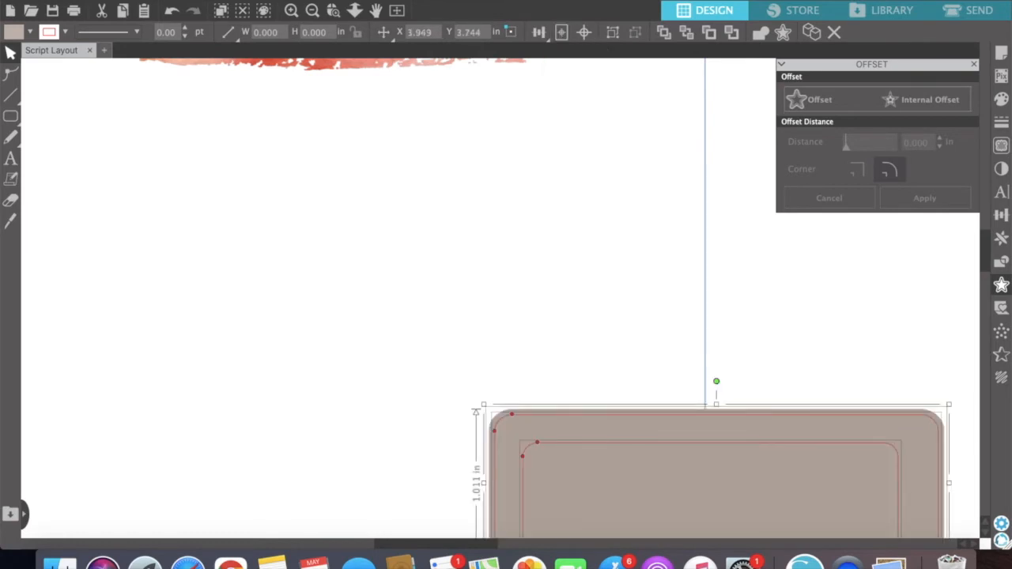
{"action": "left_click", "coordinate": [171, 10]}
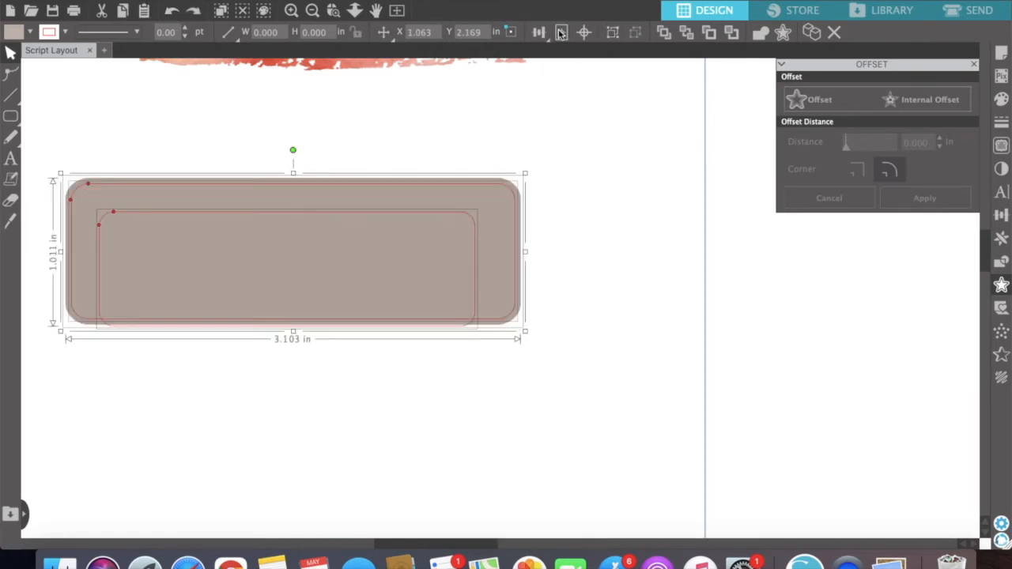
{"action": "left_click", "coordinate": [585, 33]}
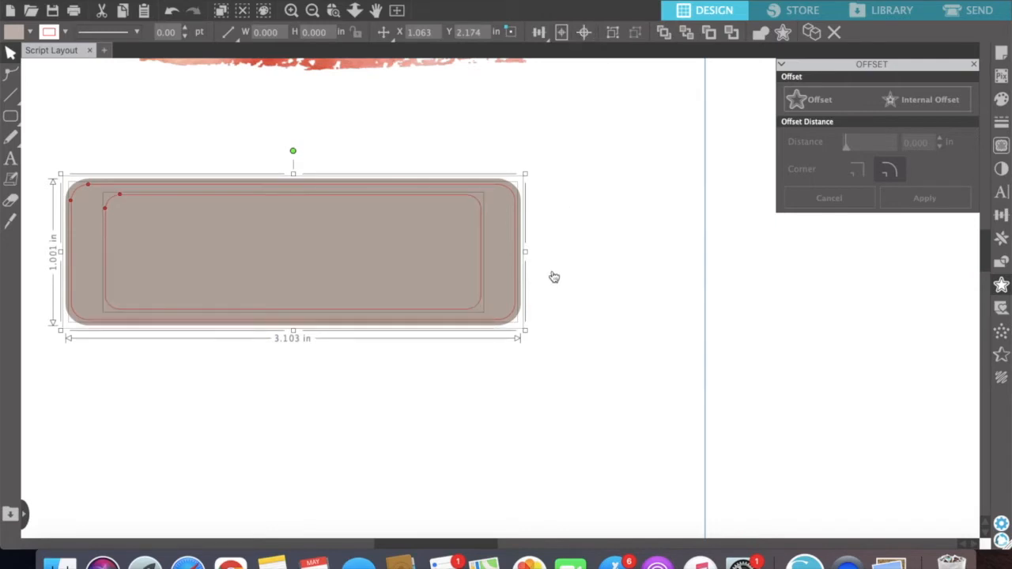
{"action": "left_click", "coordinate": [551, 297]}
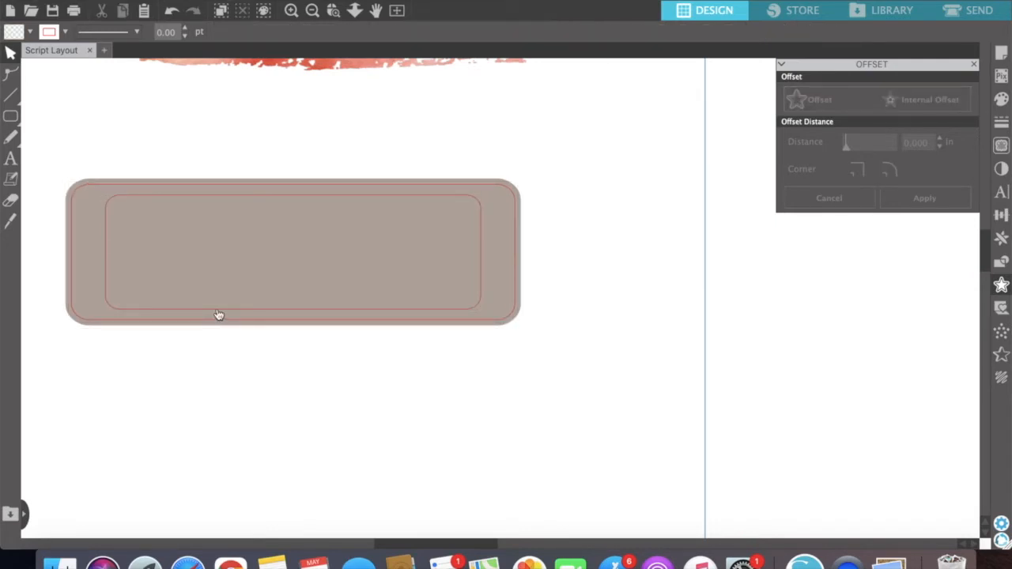
- Resize the inner rounded rectangle to about 2.69 in wide and 0.65 in high
{"action": "left_click", "coordinate": [214, 199]}
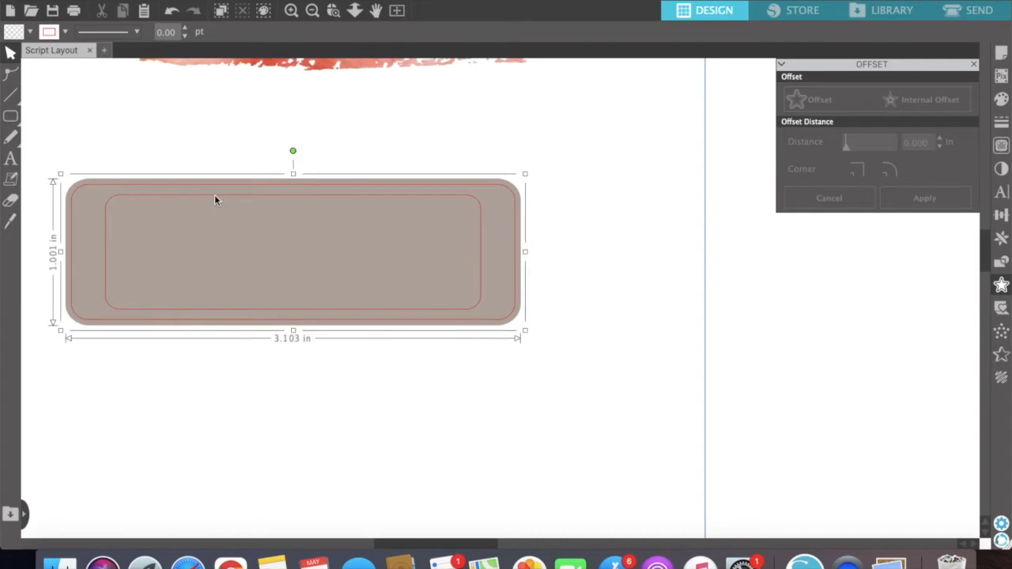
{"action": "left_click", "coordinate": [276, 204]}
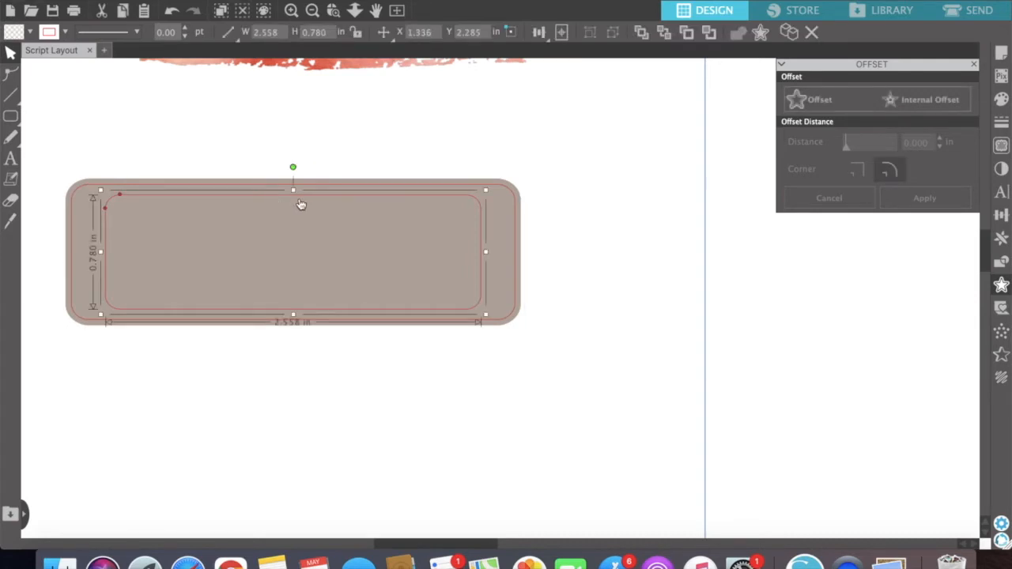
{"action": "left_click_drag", "start_coordinate": [292, 191], "coordinate": [293, 211]}
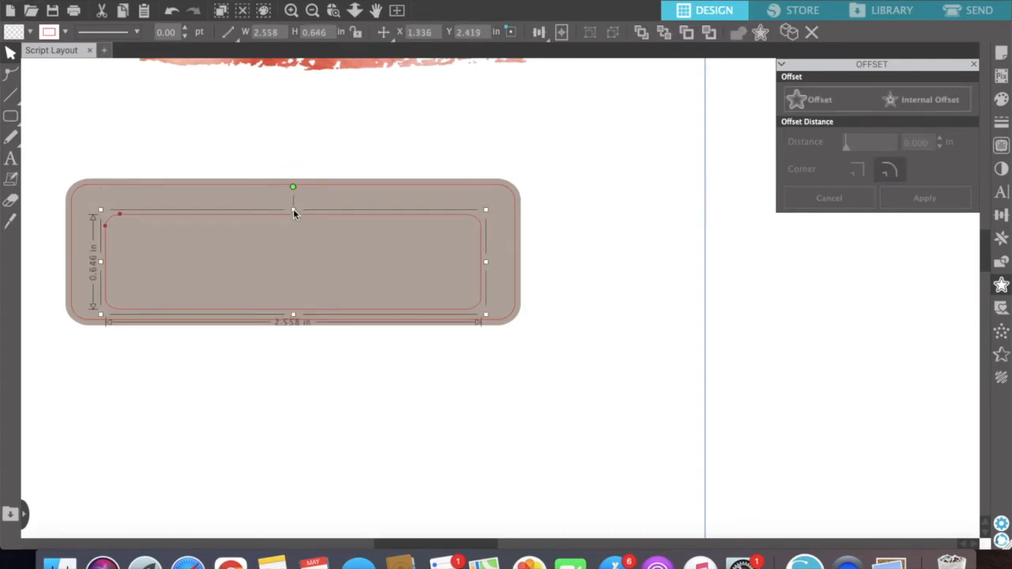
{"action": "left_click_drag", "start_coordinate": [100, 261], "coordinate": [82, 257]}
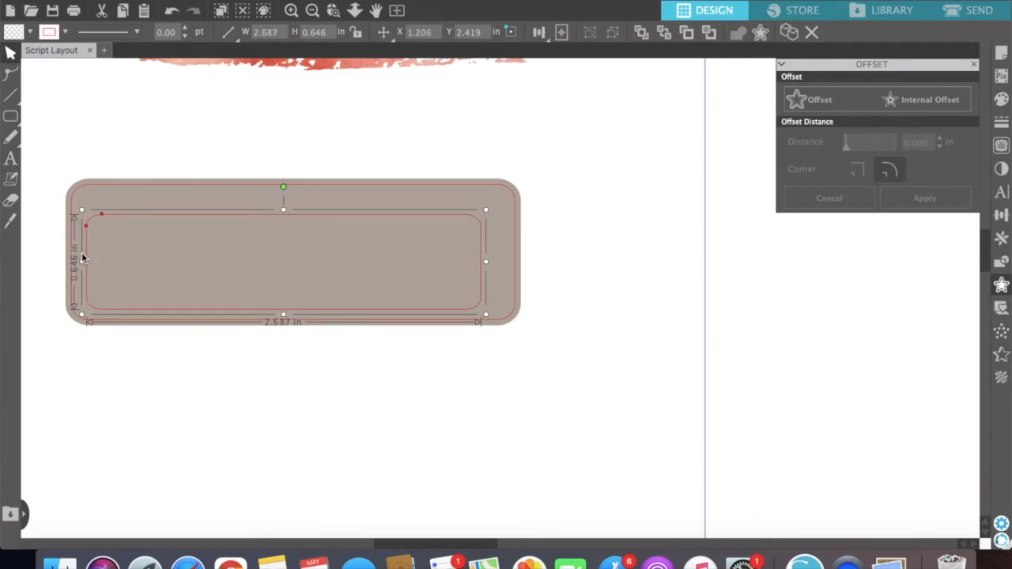
{"action": "left_click", "coordinate": [488, 263]}
- Center the resized inner rectangle within the outer boxes
{"action": "left_click_drag", "start_coordinate": [293, 140], "coordinate": [293, 280]}
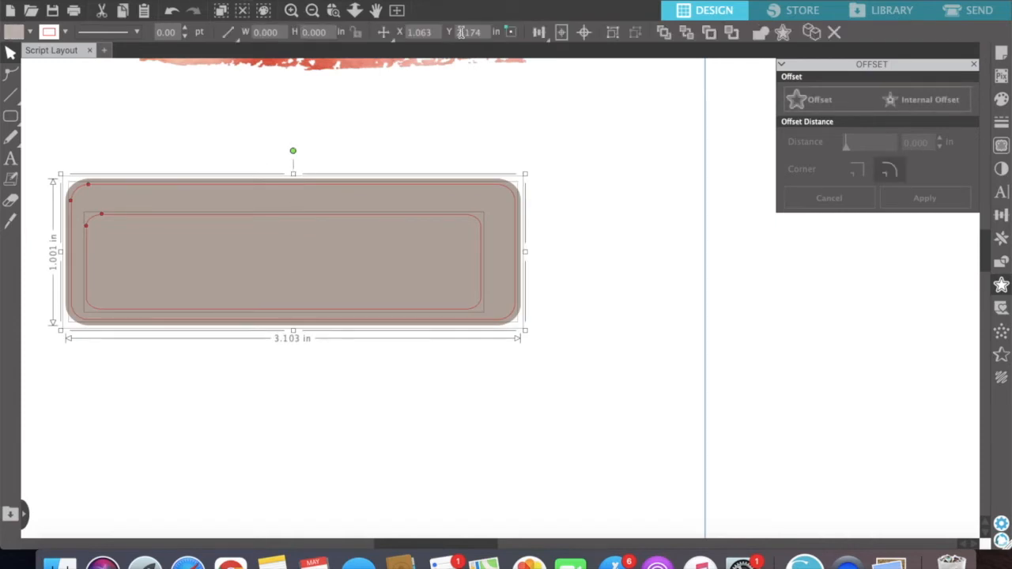
{"action": "left_click", "coordinate": [583, 32]}
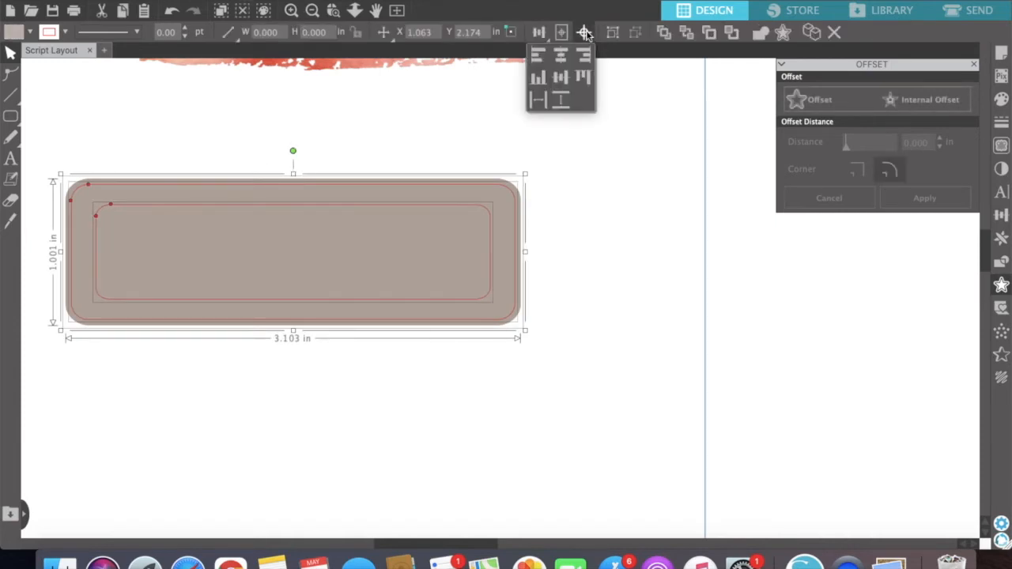
{"action": "left_click", "coordinate": [634, 267]}
- Make the inner rectangle's line color transparent and give it a white fill with slight transparency
{"action": "left_click", "coordinate": [403, 301]}
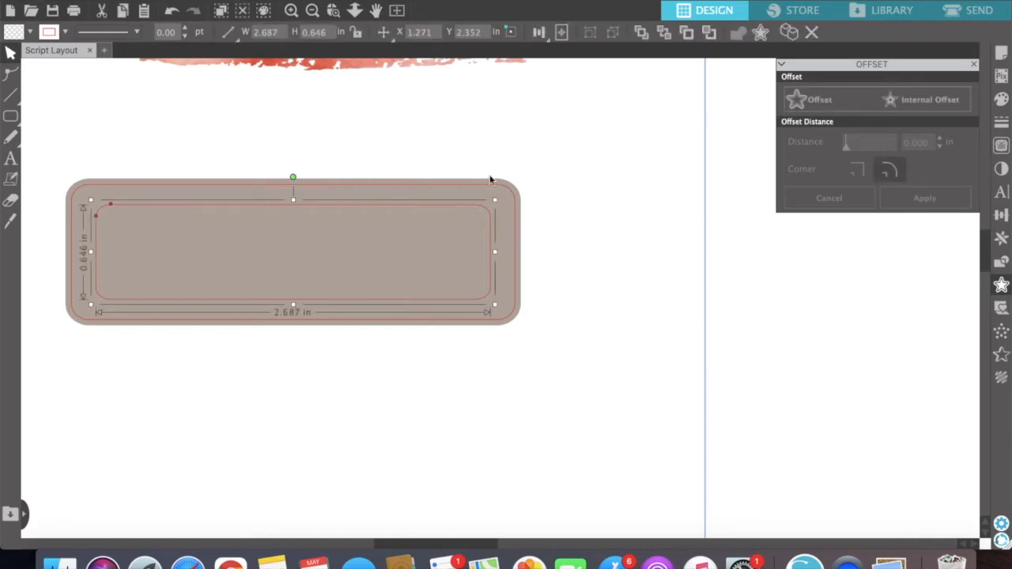
{"action": "left_click", "coordinate": [1002, 122]}
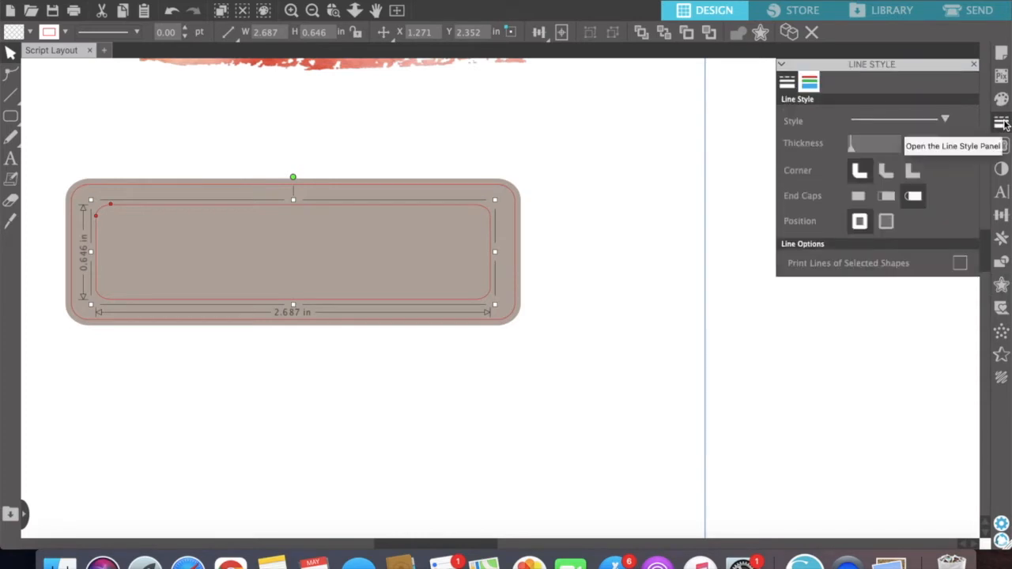
{"action": "left_click", "coordinate": [810, 82]}
{"action": "left_click", "coordinate": [801, 116]}
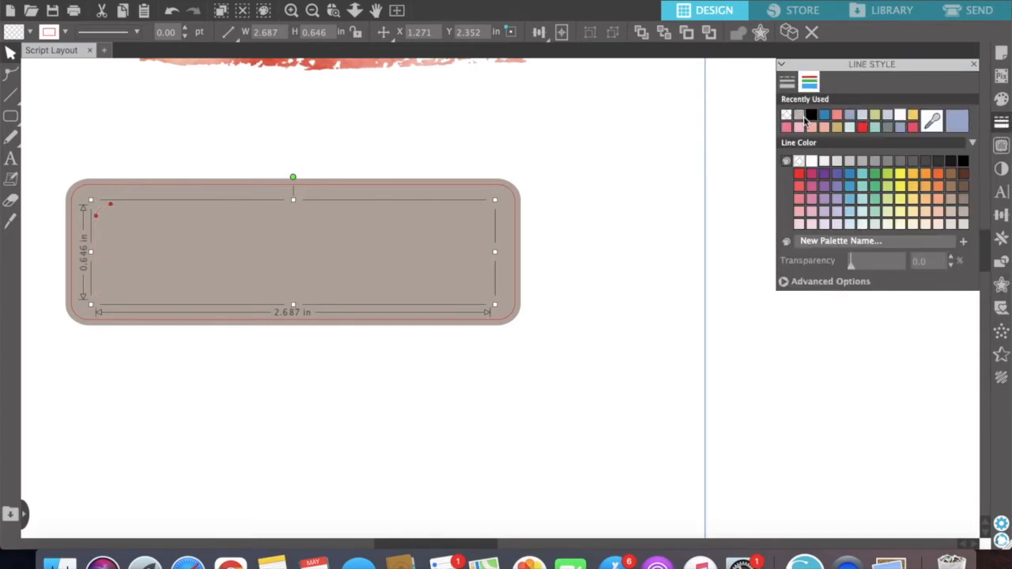
{"action": "left_click", "coordinate": [1001, 102]}
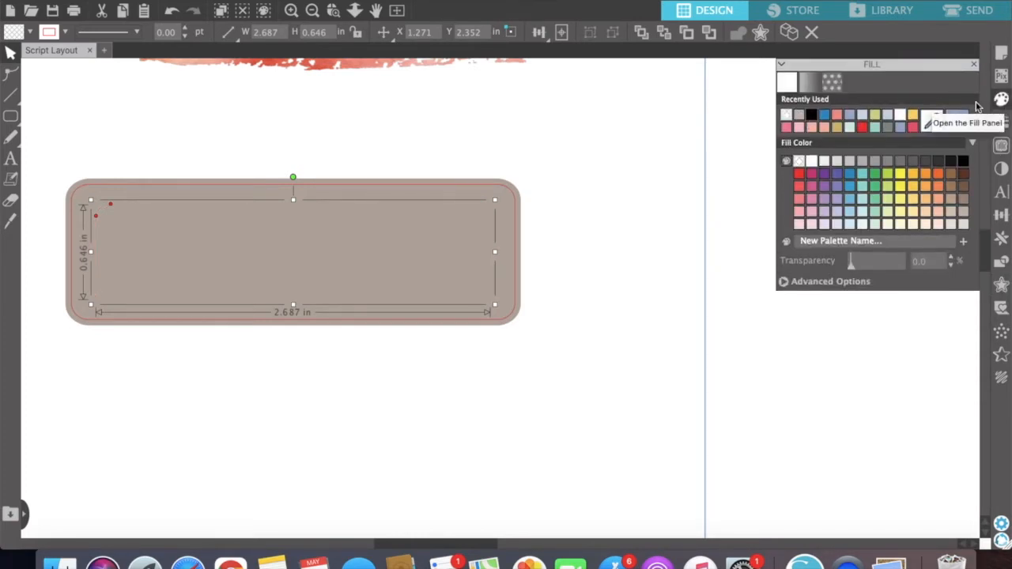
{"action": "left_click", "coordinate": [900, 115]}
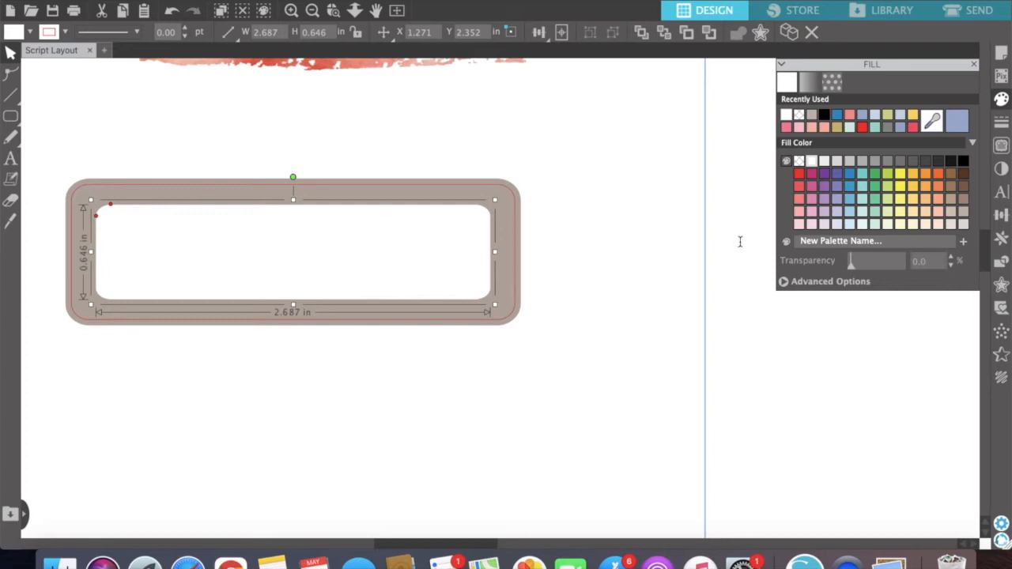
{"action": "mouse_move", "coordinate": [850, 264]}
{"action": "left_mouse_down"}
{"action": "mouse_move", "coordinate": [891, 273]}
{"action": "mouse_move", "coordinate": [851, 269]}
{"action": "mouse_move", "coordinate": [866, 268]}
{"action": "left_mouse_up"}
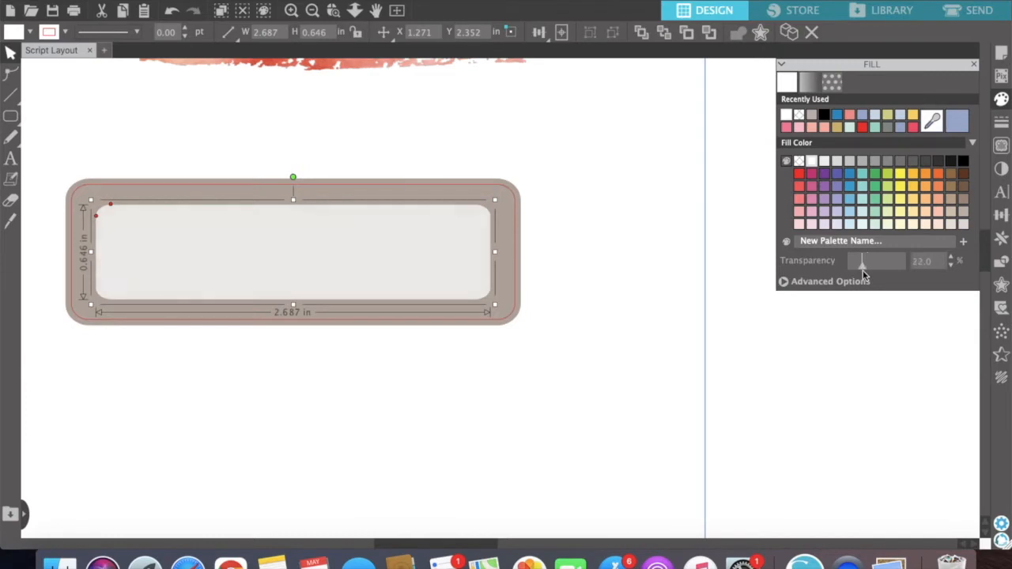
{"action": "left_click", "coordinate": [699, 313]}
- Select all three boxes and align their centers once more
{"action": "left_click", "coordinate": [328, 267]}
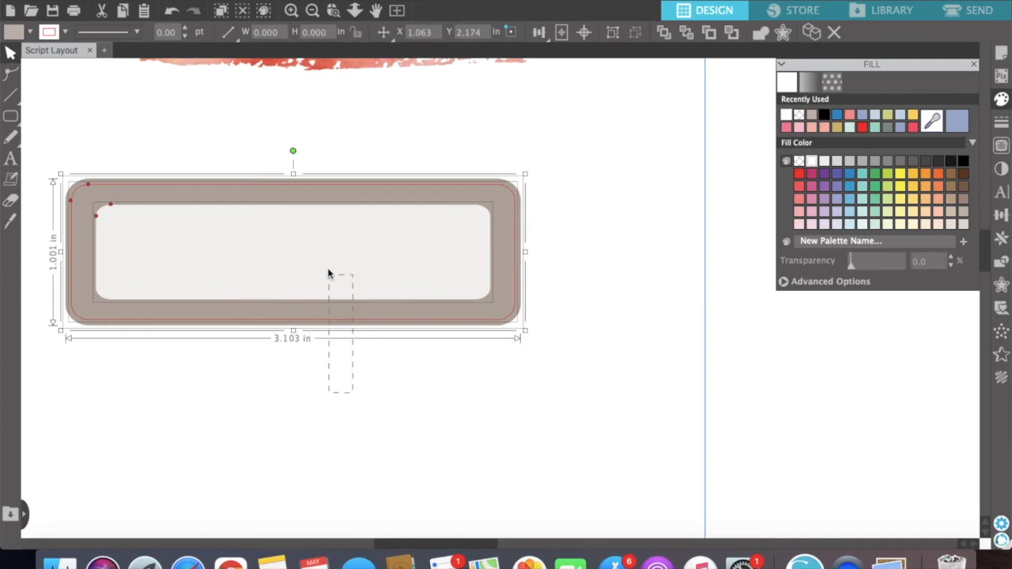
{"action": "left_click", "coordinate": [560, 32]}
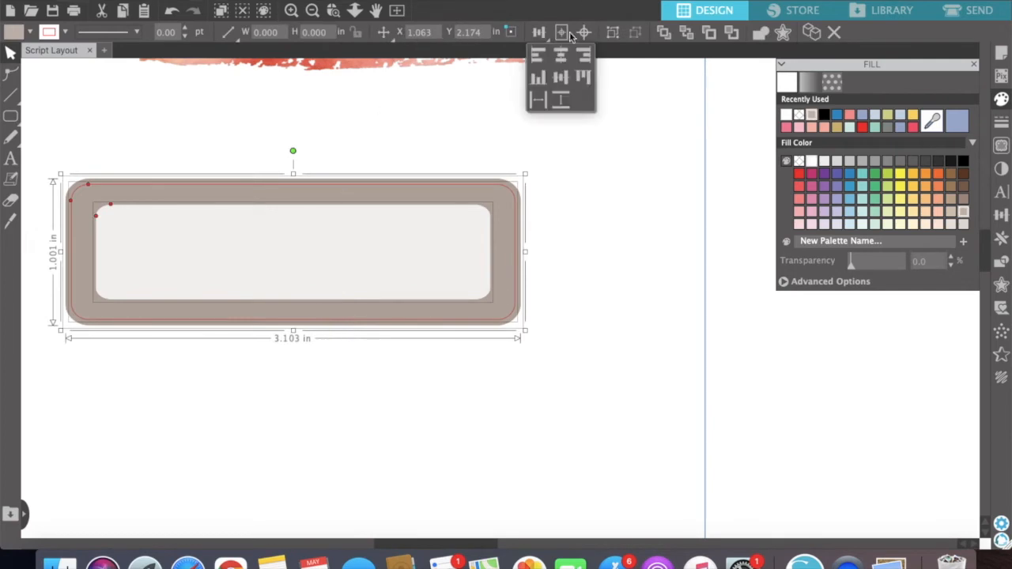
{"action": "left_click", "coordinate": [586, 214]}
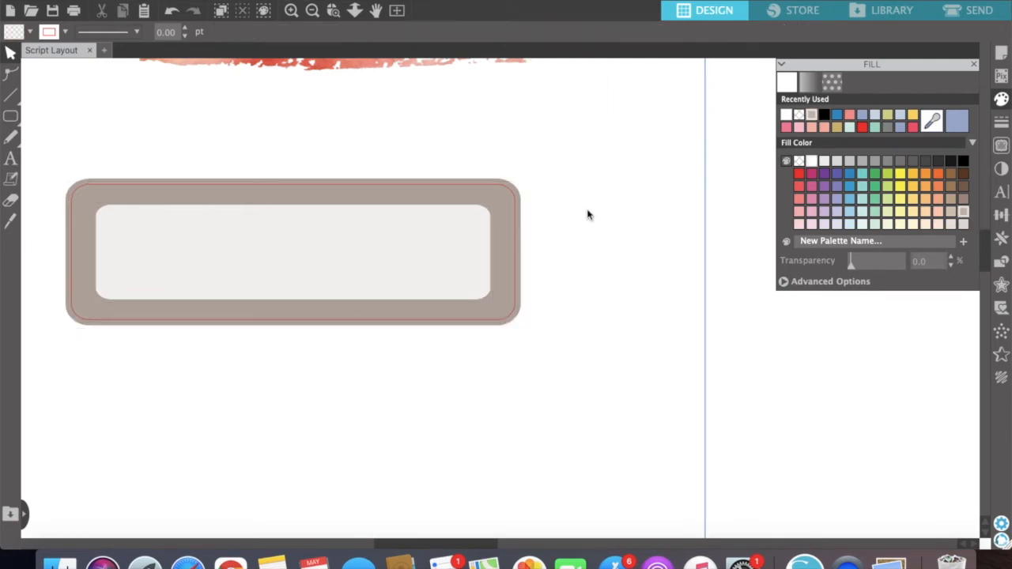
- Group the taupe box, the red cut line and the white inner box into one object
{"action": "left_click", "coordinate": [313, 11]}
{"action": "left_click", "coordinate": [312, 11]}
{"action": "left_click", "coordinate": [312, 11]}
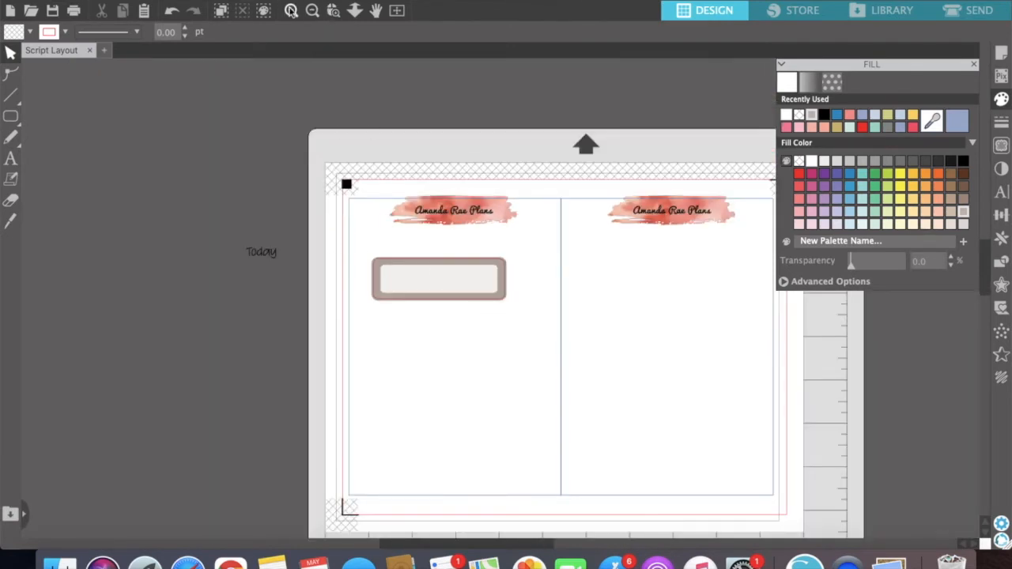
{"action": "left_click", "coordinate": [291, 11]}
{"action": "left_click", "coordinate": [291, 11]}
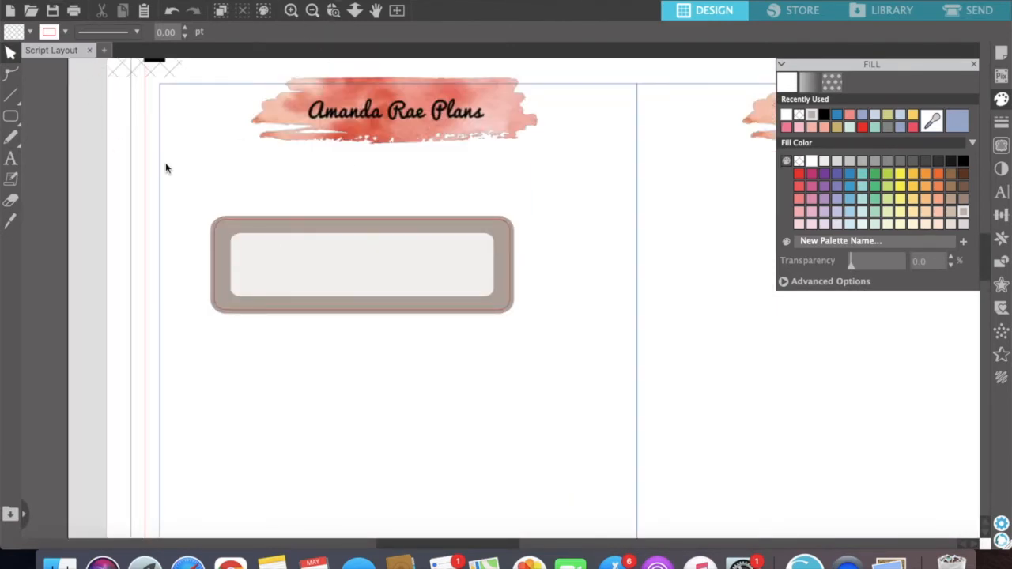
{"action": "left_click", "coordinate": [10, 70]}
{"action": "left_click_drag", "start_coordinate": [192, 207], "coordinate": [298, 304]}
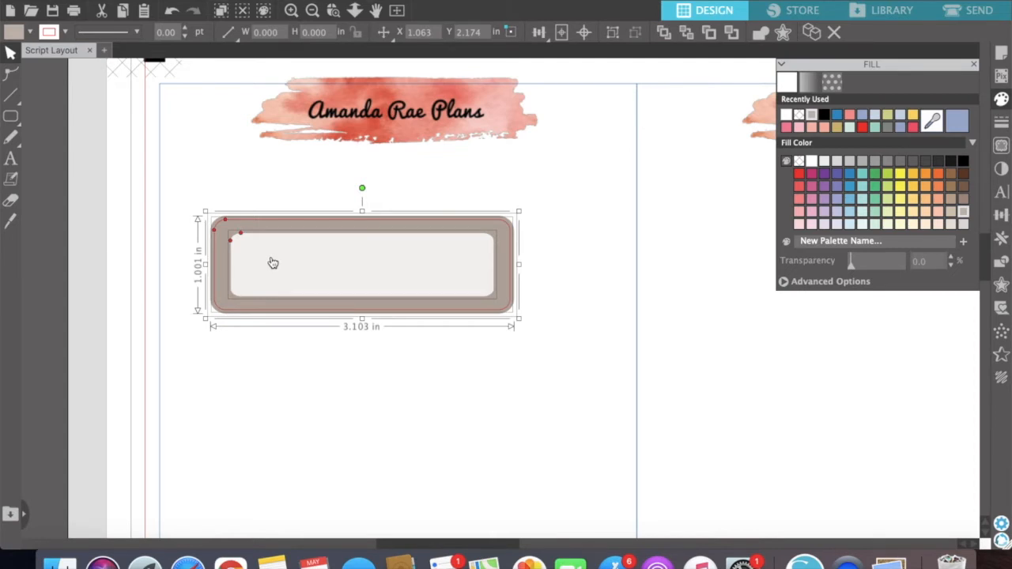
{"action": "key", "text": "super+g"}
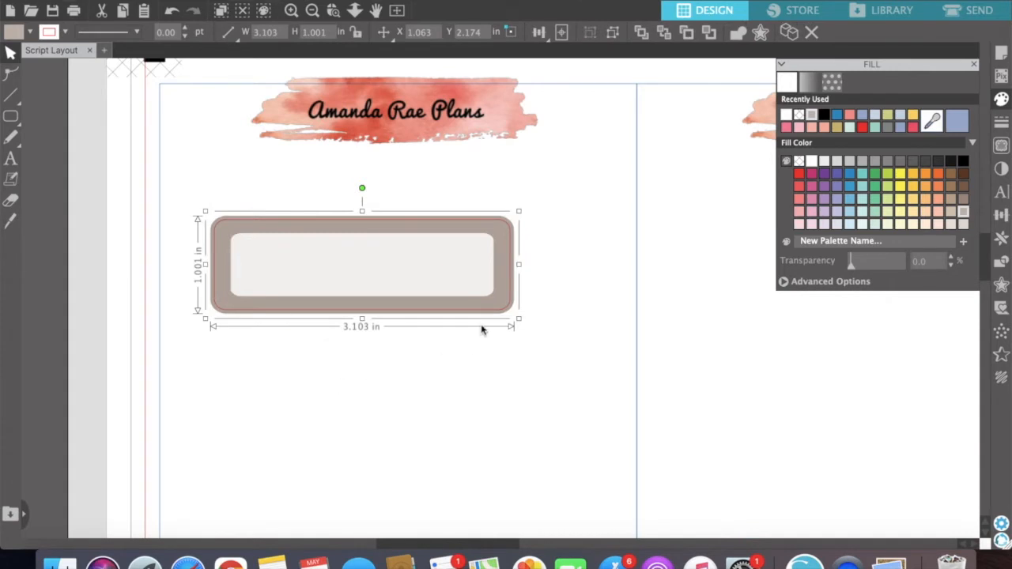
- Set the grouped sticker's size to 1.500 in wide and 0.355 in high
{"action": "left_click", "coordinate": [502, 364]}
{"action": "left_click", "coordinate": [442, 280]}
{"action": "left_click", "coordinate": [410, 189]}
{"action": "left_click_drag", "start_coordinate": [497, 289], "coordinate": [495, 287]}
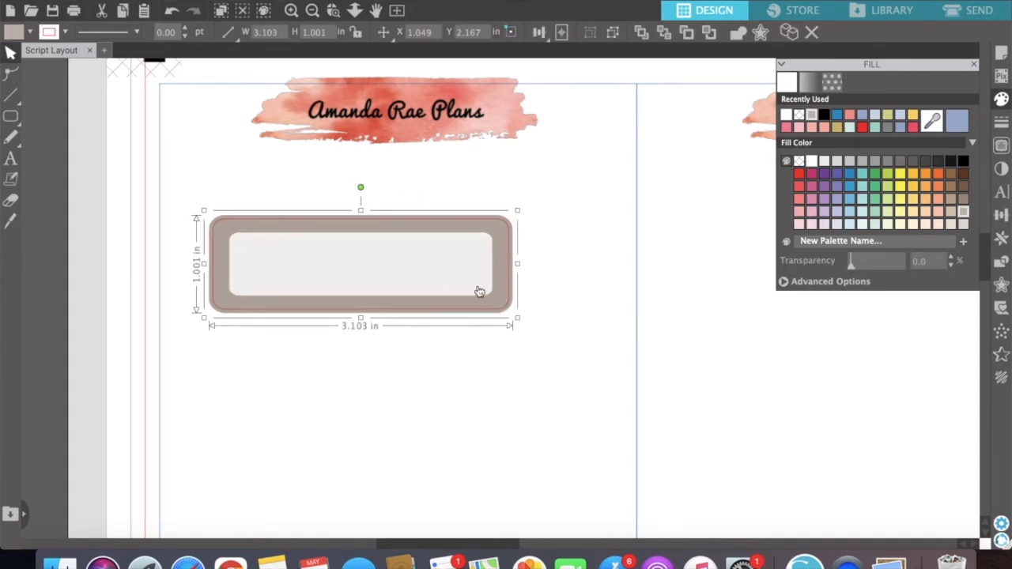
{"action": "double_click", "coordinate": [273, 32]}
{"action": "type", "text": "1.50"}
{"action": "key", "text": "Tab"}
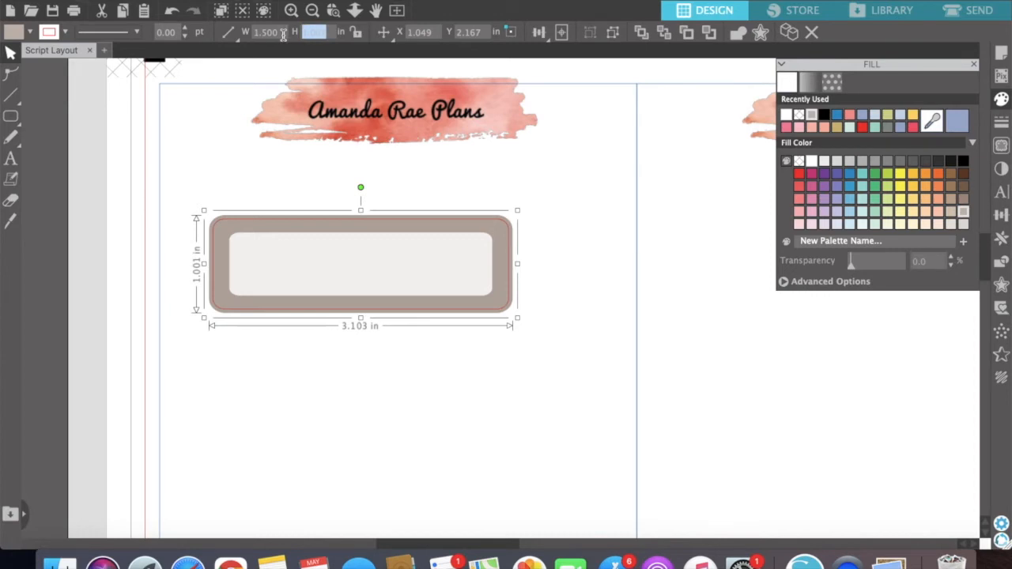
{"action": "key", "text": "BackSpace"}
{"action": "type", "text": ".355"}
{"action": "key", "text": "Return"}
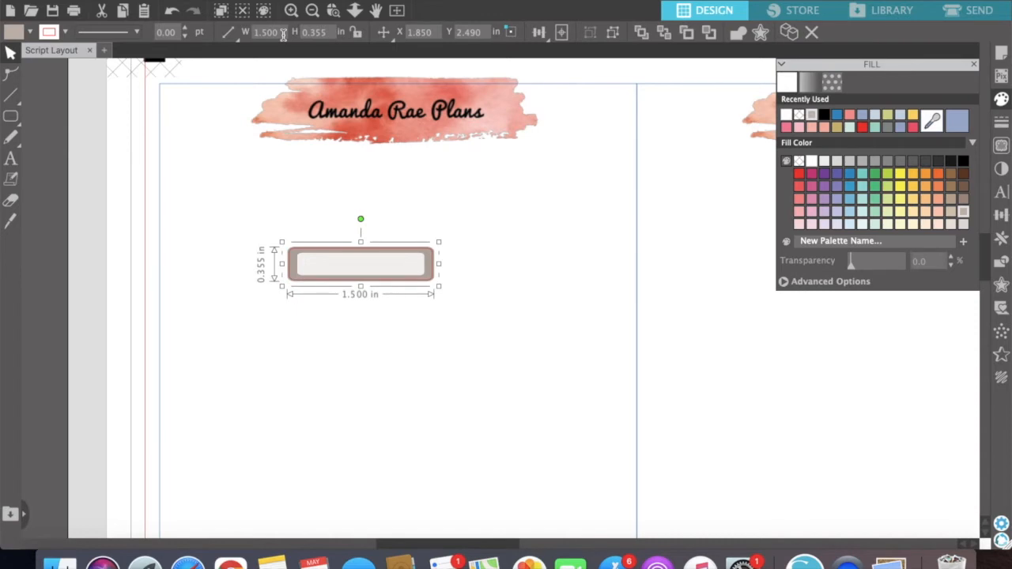
{"action": "left_click", "coordinate": [483, 229]}
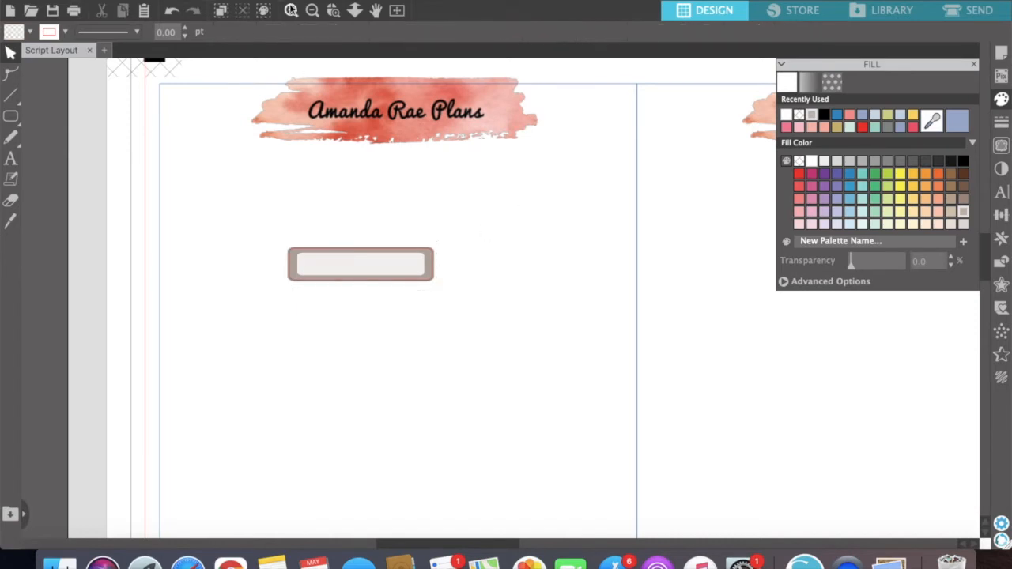
- Examine the grouped sticker up close, checking the taupe margin around the red cut line and the white box's corners
{"action": "left_click", "coordinate": [290, 10]}
{"action": "left_click", "coordinate": [291, 9]}
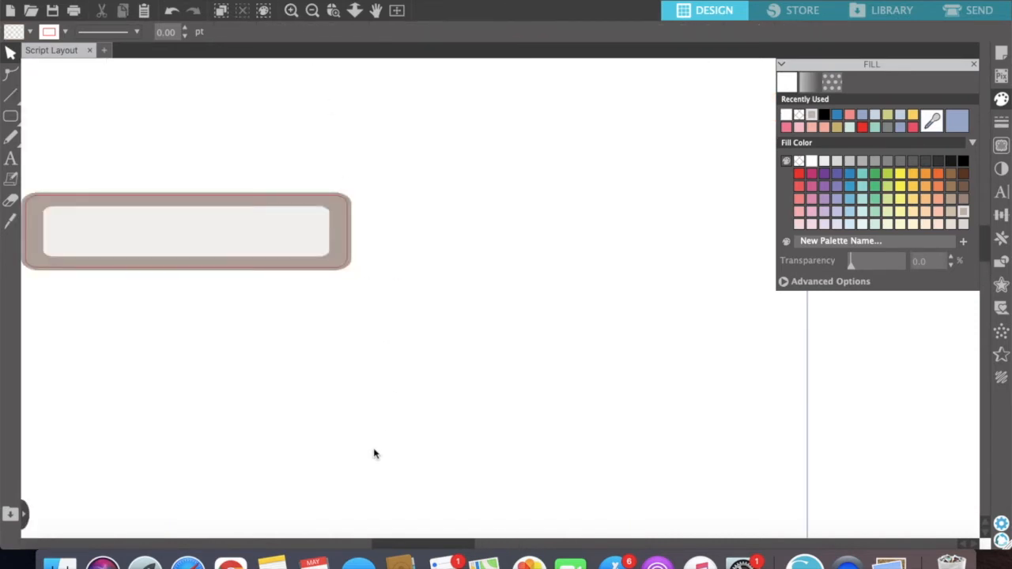
{"action": "left_click_drag", "start_coordinate": [408, 542], "coordinate": [312, 542]}
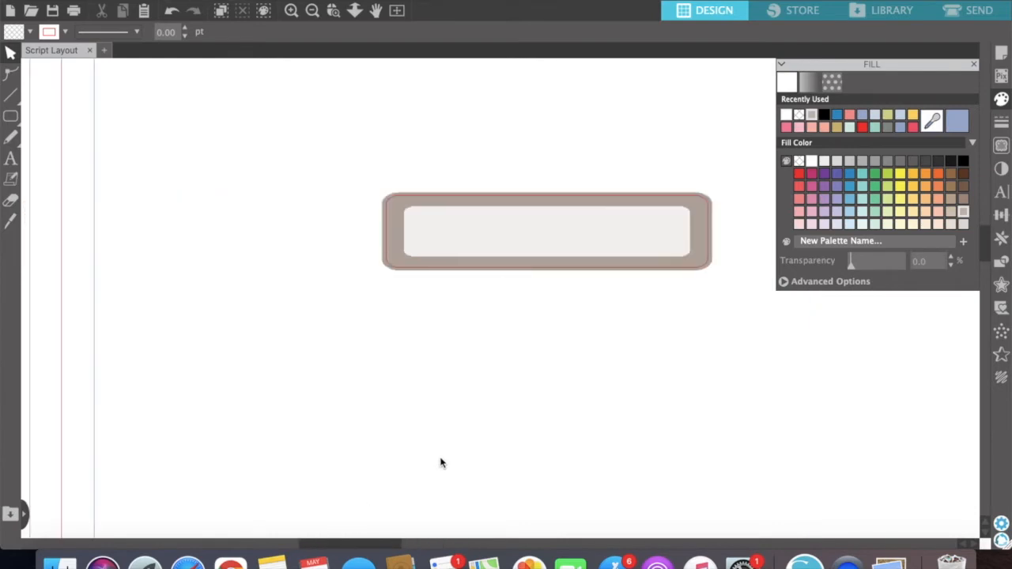
{"action": "left_click", "coordinate": [418, 201]}
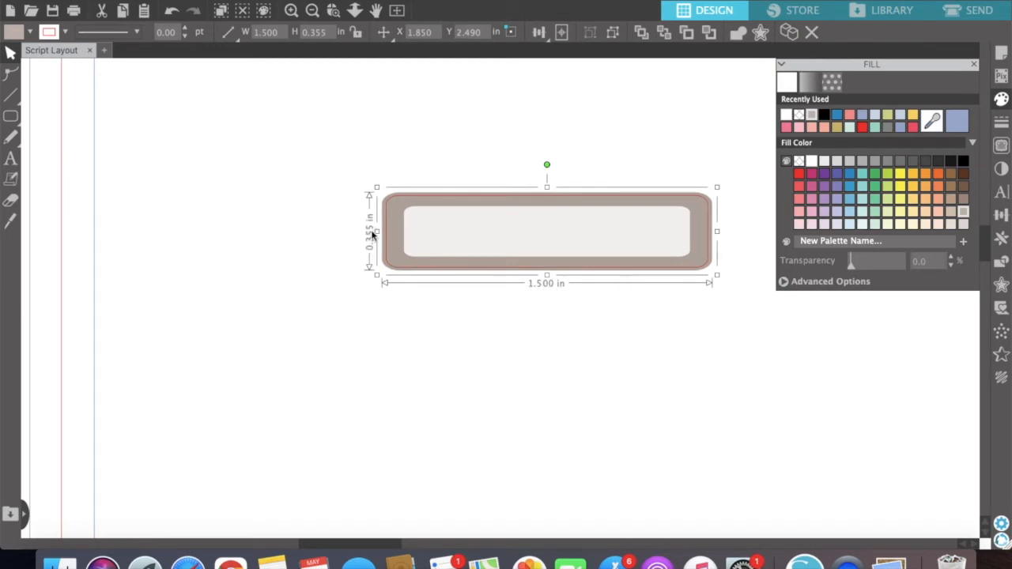
{"action": "left_click", "coordinate": [312, 10]}
{"action": "left_click", "coordinate": [535, 351]}
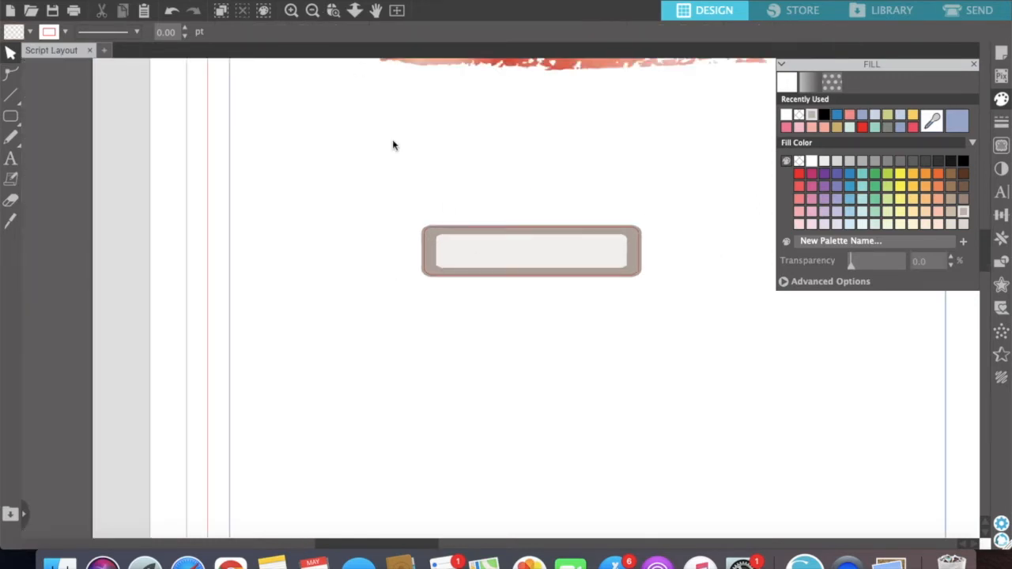
{"action": "left_click", "coordinate": [428, 247]}
{"action": "left_click", "coordinate": [519, 355]}
{"action": "left_click", "coordinate": [291, 9]}
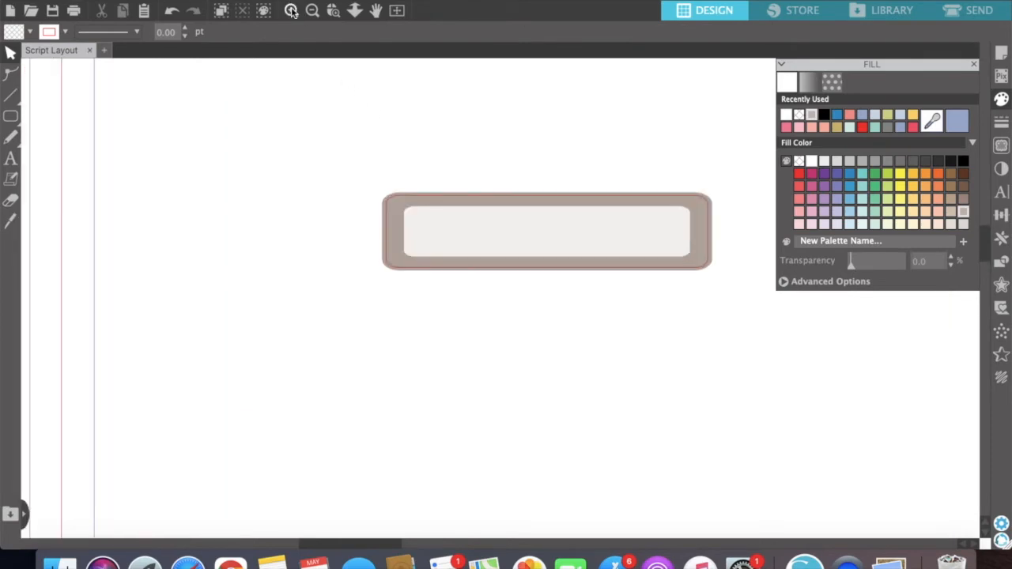
{"action": "left_click", "coordinate": [291, 10]}
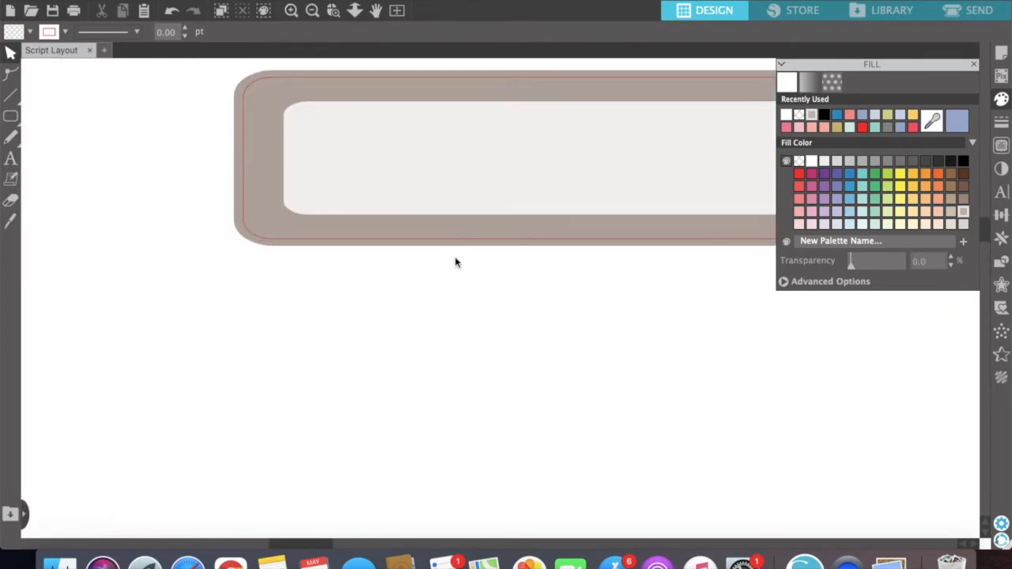
{"action": "scroll", "coordinate": [456, 263], "scroll_direction": "up", "scroll_amount": 2}
{"action": "scroll", "coordinate": [456, 263], "scroll_direction": "right", "scroll_amount": 5}
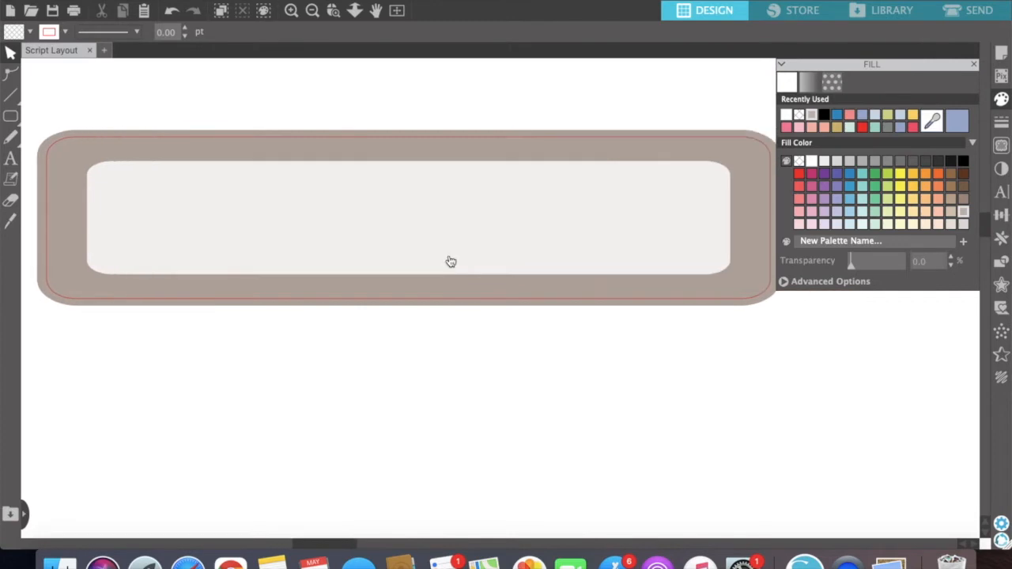
{"action": "scroll", "coordinate": [451, 262], "scroll_direction": "right", "scroll_amount": 1}
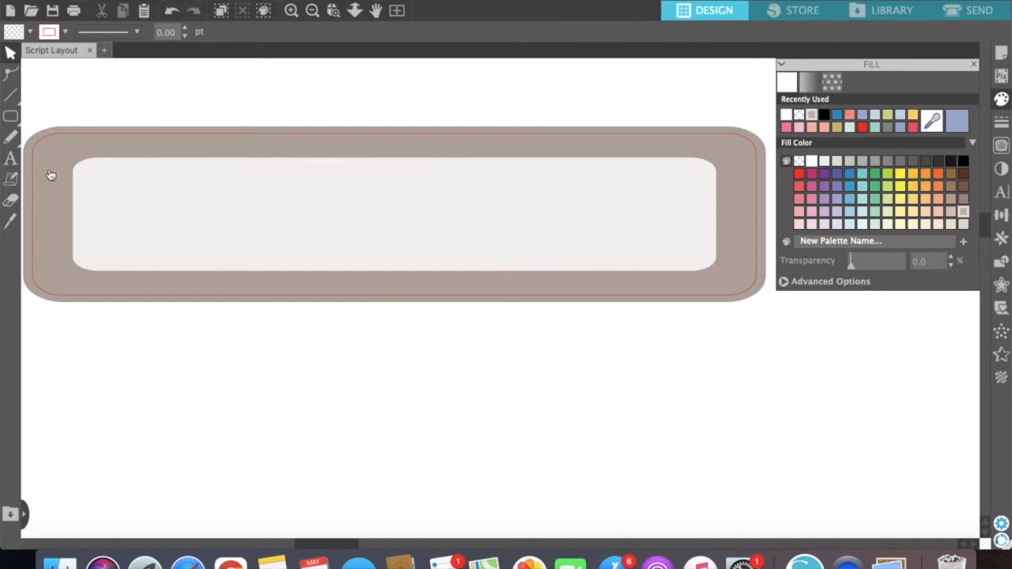
- Ungroup the sticker into its taupe box, red cut line and white inner box
{"action": "left_click", "coordinate": [139, 141]}
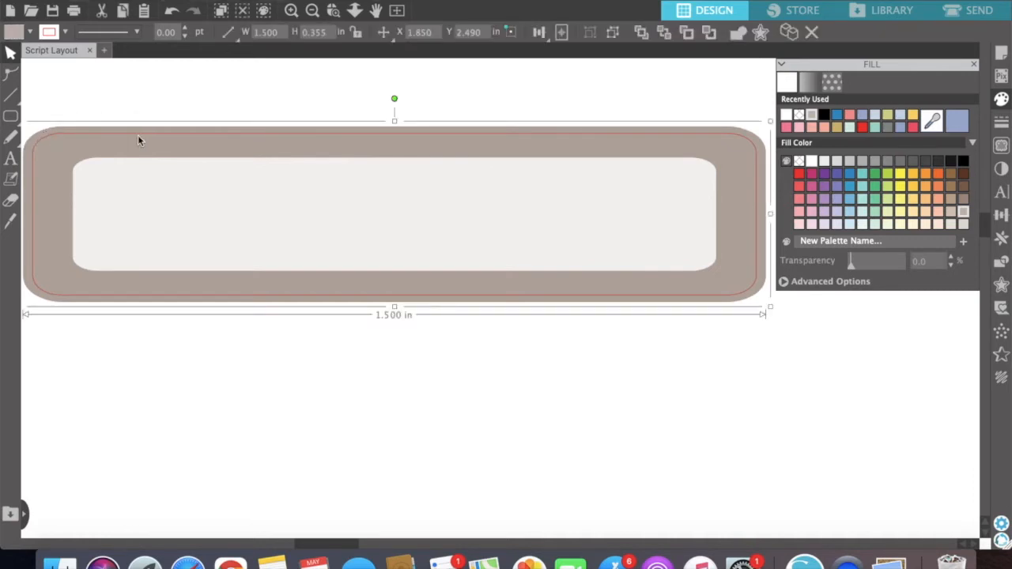
{"action": "right_click", "coordinate": [139, 141]}
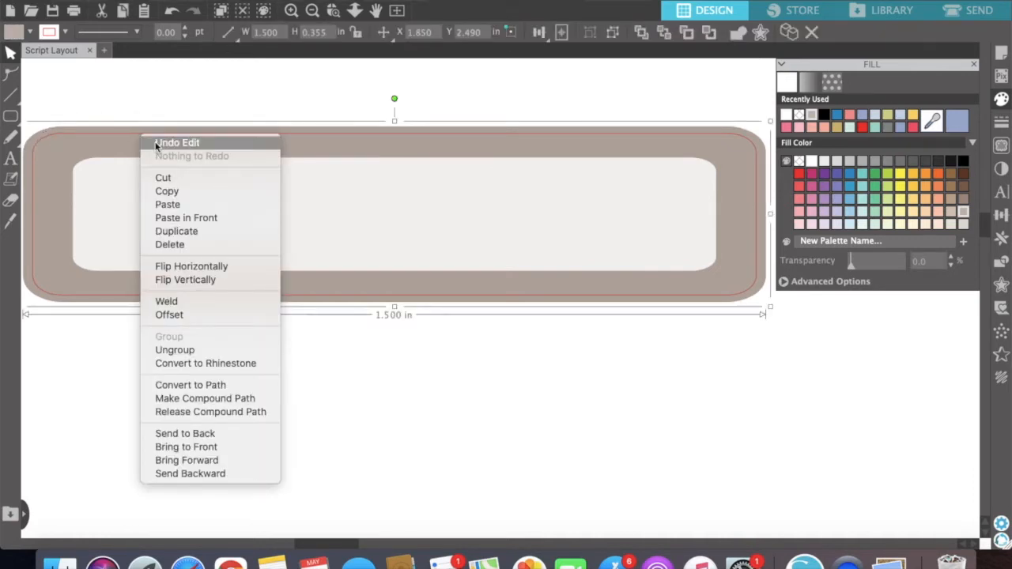
{"action": "left_click", "coordinate": [183, 349]}
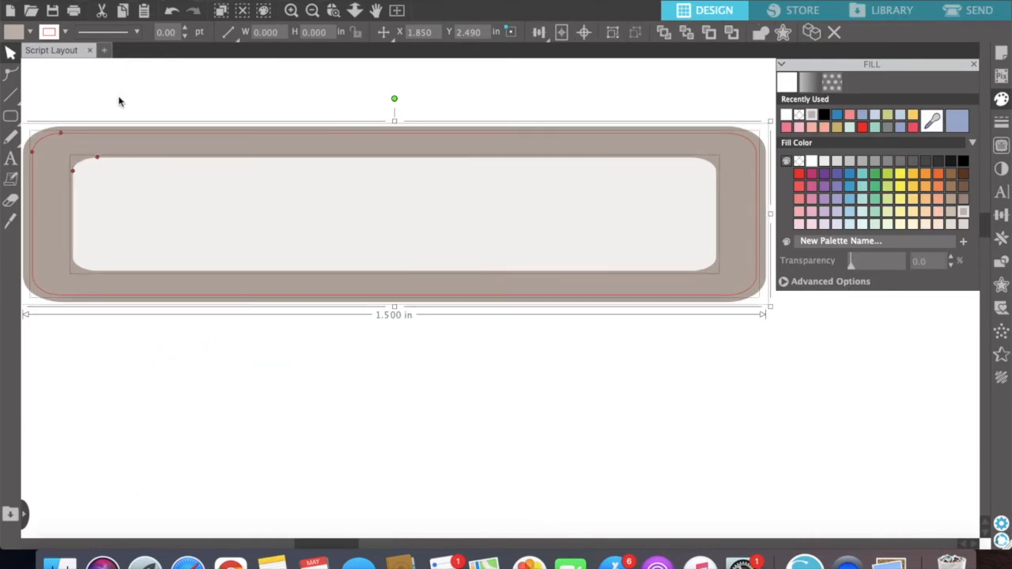
{"action": "left_click", "coordinate": [118, 101]}
- Reduce the corner rounding of the white inner box so its corners are tighter
{"action": "left_click", "coordinate": [104, 166]}
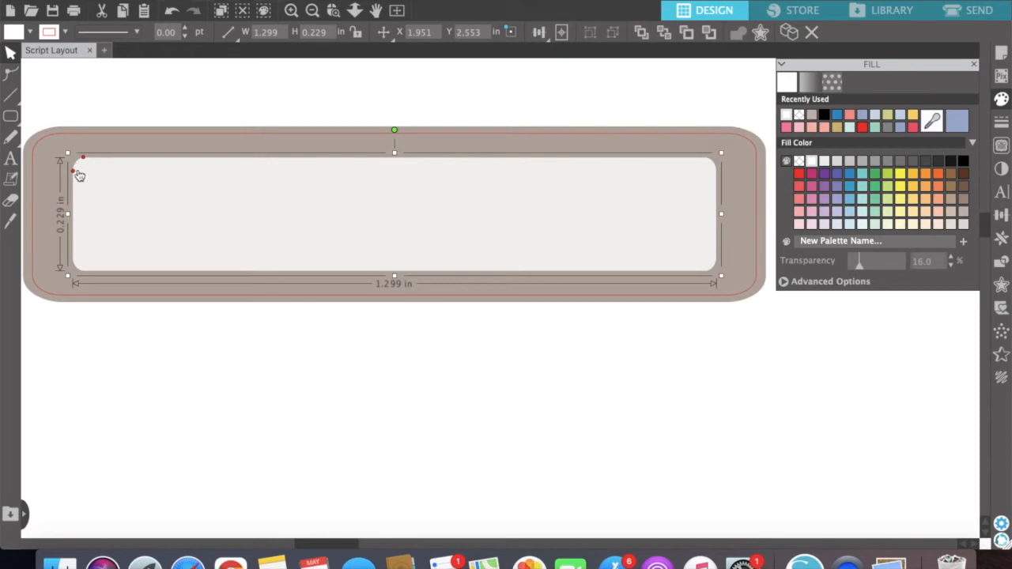
{"action": "right_click", "coordinate": [81, 175]}
{"action": "key", "text": "Escape"}
- Reduce the corner rounding of the red cut line slightly
{"action": "left_click", "coordinate": [145, 300]}
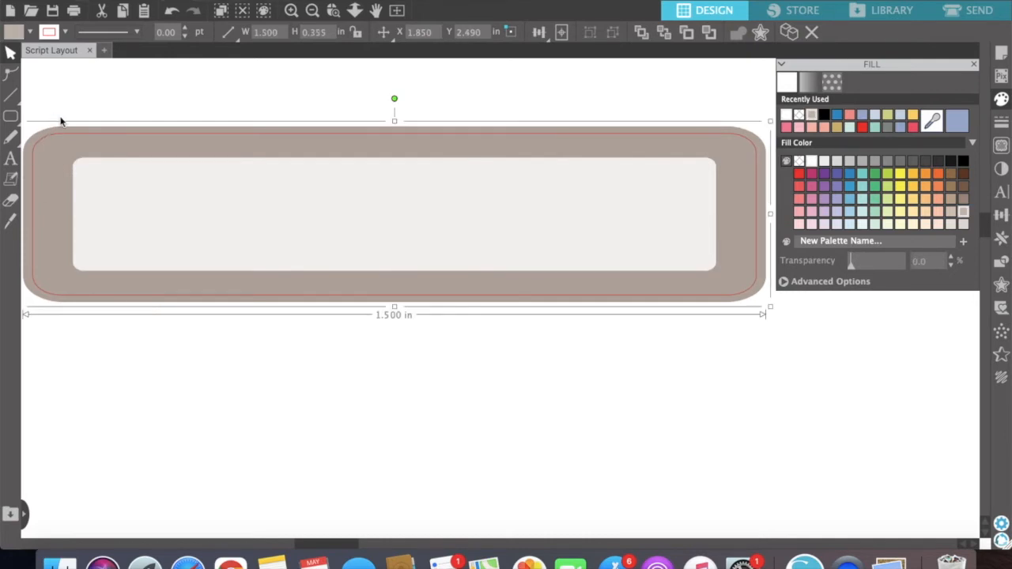
{"action": "scroll", "coordinate": [61, 122], "scroll_direction": "left", "scroll_amount": 3}
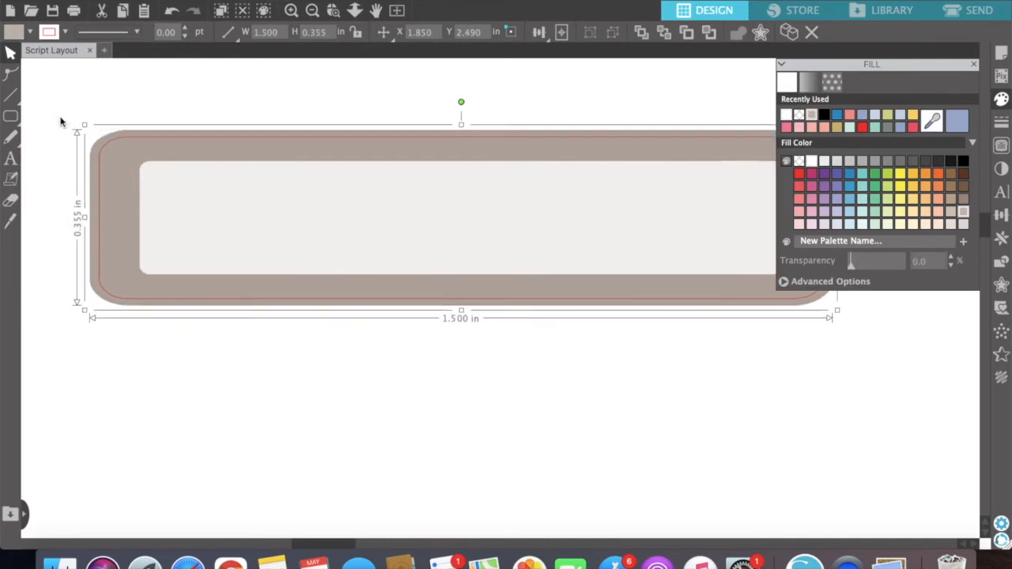
{"action": "left_click", "coordinate": [111, 156]}
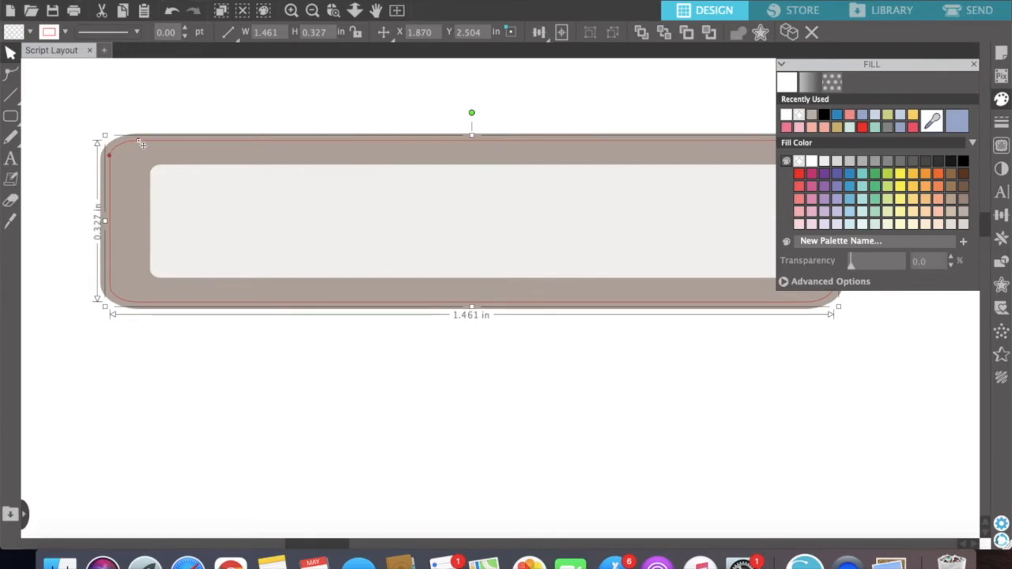
{"action": "left_click", "coordinate": [153, 123]}
{"action": "scroll", "coordinate": [258, 391], "scroll_direction": "right", "scroll_amount": 3}
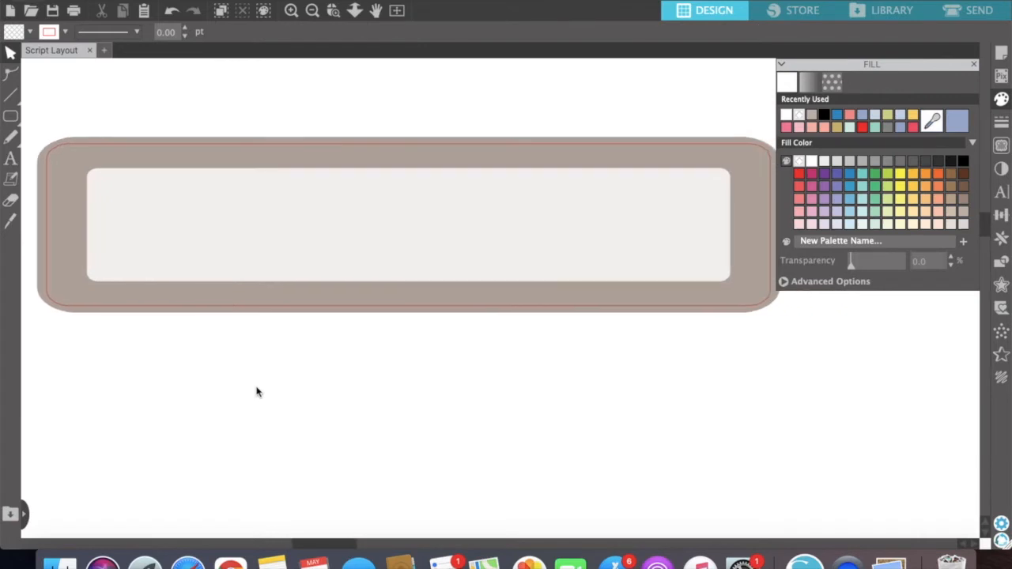
{"action": "scroll", "coordinate": [256, 391], "scroll_direction": "left", "scroll_amount": 2}
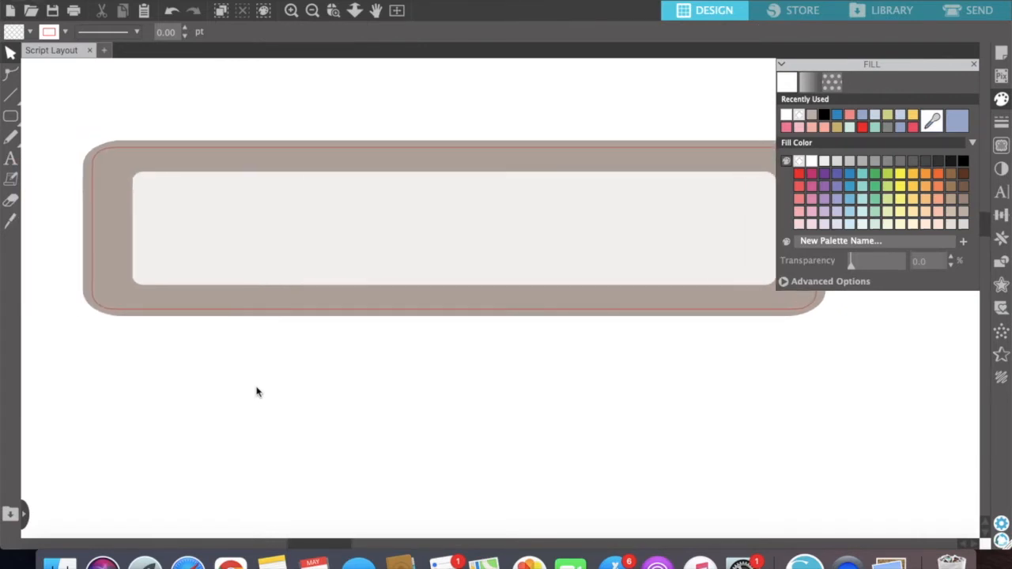
- Try to enlarge the taupe outer box to about 1.511 × 0.358 in from its lower-left corner
{"action": "left_click", "coordinate": [95, 315]}
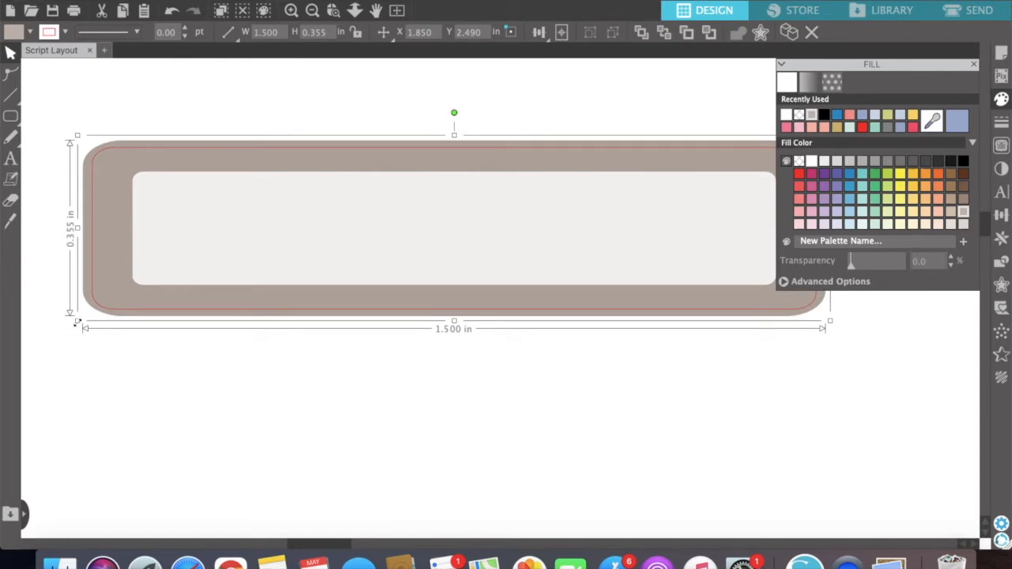
{"action": "left_click_drag", "start_coordinate": [77, 324], "coordinate": [71, 326]}
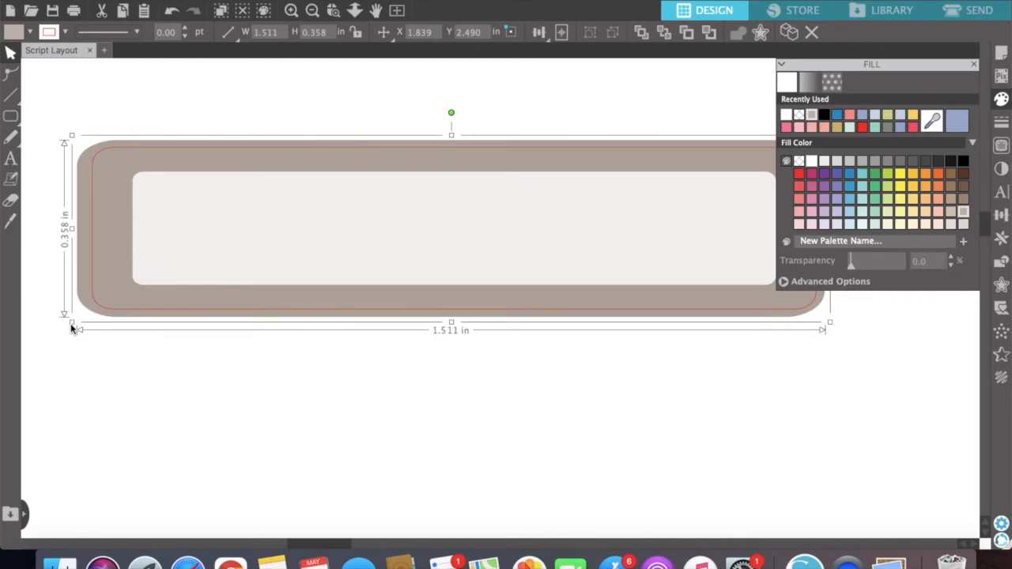
{"action": "left_click", "coordinate": [94, 338]}
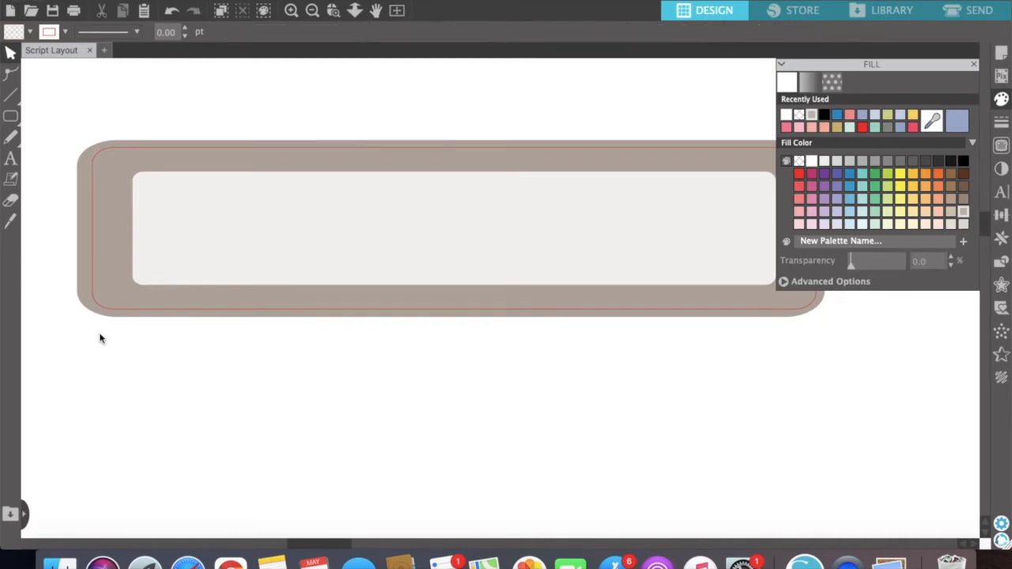
- Delete the taupe outer box and tighten the red cut line's corner rounding a little more
{"action": "left_click", "coordinate": [80, 291]}
{"action": "key", "text": "Delete"}
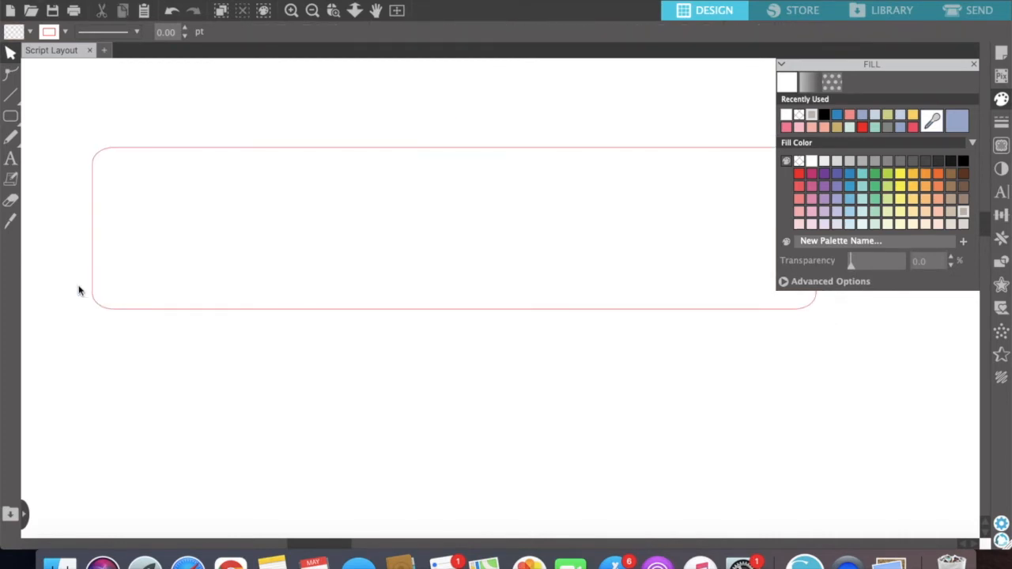
{"action": "left_click", "coordinate": [93, 275]}
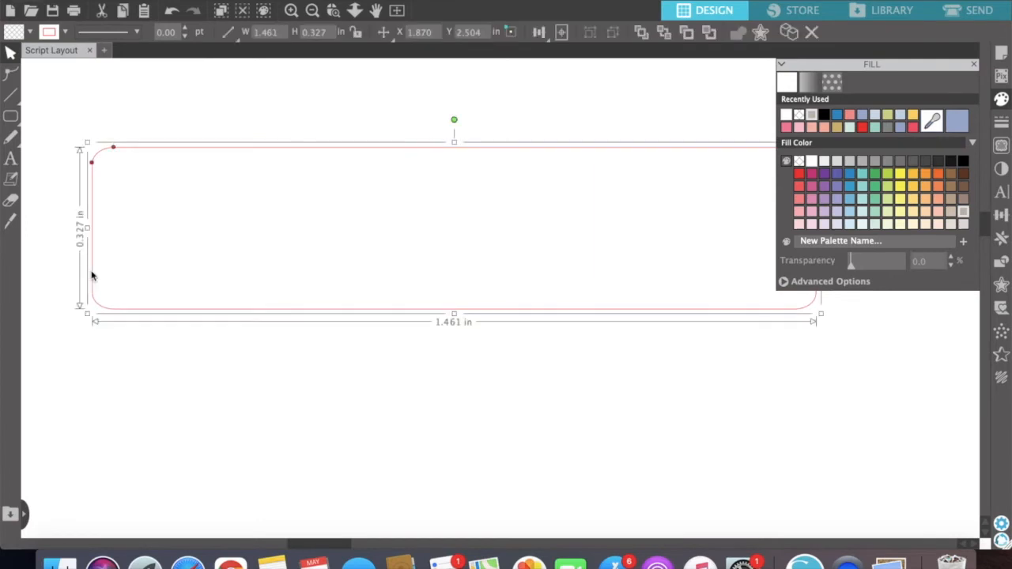
{"action": "left_click_drag", "start_coordinate": [111, 149], "coordinate": [109, 147]}
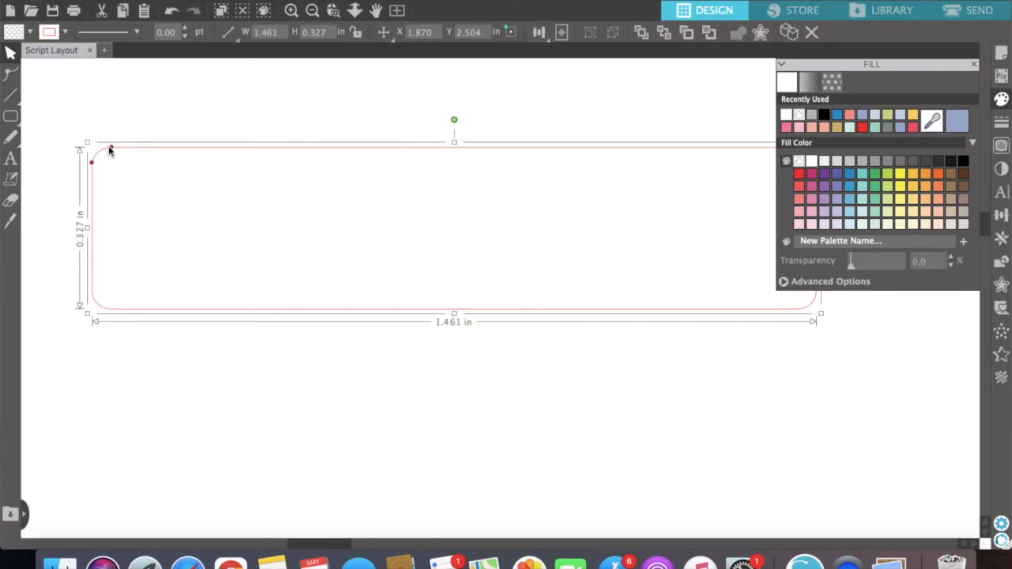
- Offset the red cut line outward by 0.040 in with rounded corners
{"action": "left_click", "coordinate": [762, 31]}
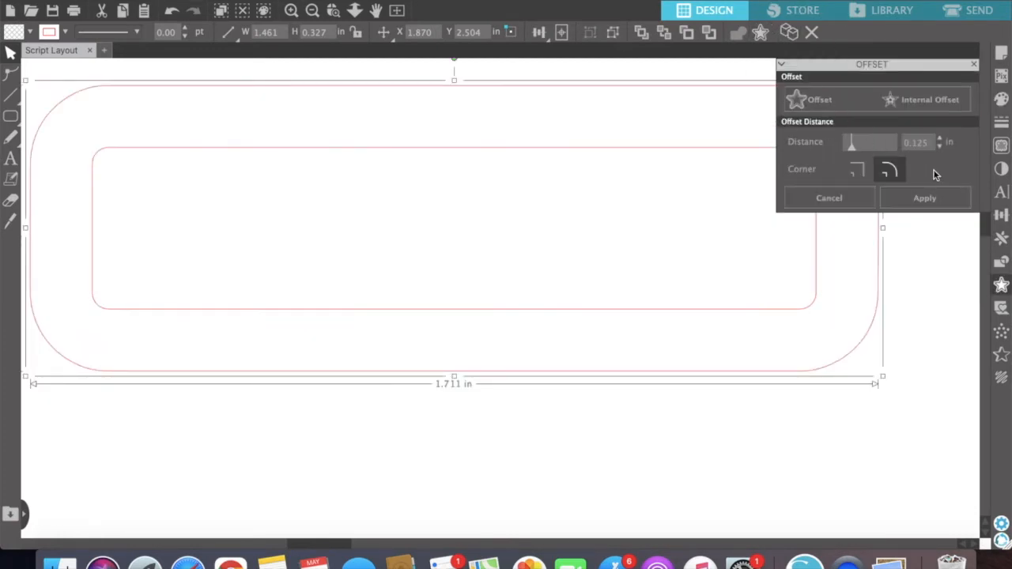
{"action": "left_click", "coordinate": [939, 147]}
{"action": "left_click", "coordinate": [940, 147]}
{"action": "left_click", "coordinate": [940, 147]}
{"action": "left_click", "coordinate": [940, 147]}
{"action": "left_click", "coordinate": [940, 148]}
{"action": "left_click", "coordinate": [940, 148]}
{"action": "left_click", "coordinate": [940, 148]}
{"action": "left_click", "coordinate": [940, 147]}
{"action": "left_click", "coordinate": [940, 148]}
{"action": "left_click", "coordinate": [940, 147]}
{"action": "left_click", "coordinate": [940, 148]}
{"action": "left_click", "coordinate": [940, 148]}
{"action": "left_click", "coordinate": [941, 147]}
{"action": "left_click", "coordinate": [941, 148]}
{"action": "left_click", "coordinate": [941, 148]}
{"action": "left_click", "coordinate": [941, 147]}
{"action": "left_click", "coordinate": [935, 198]}
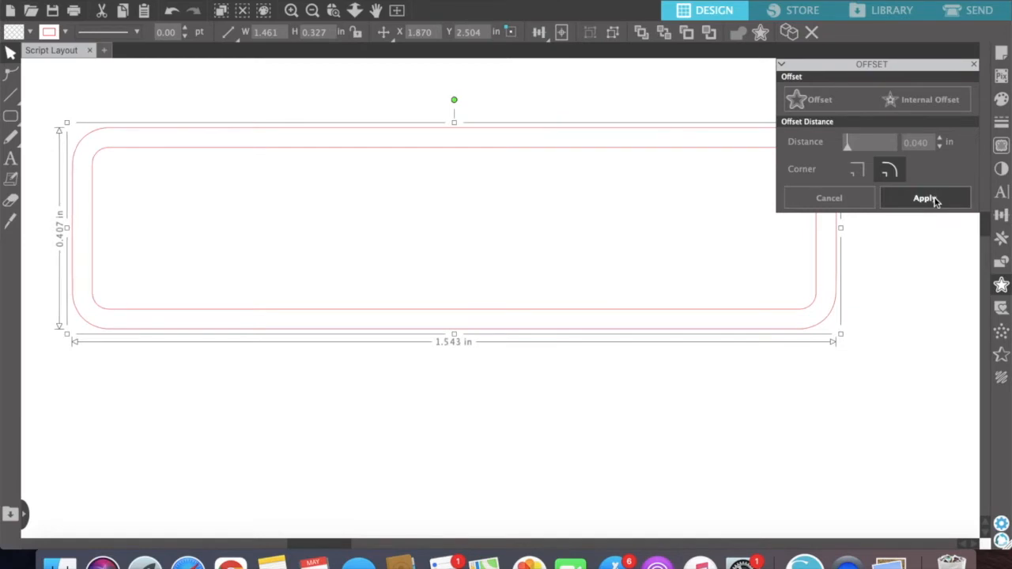
- Make the offset shape's line color transparent and fill it with light taupe
{"action": "left_click", "coordinate": [1002, 123]}
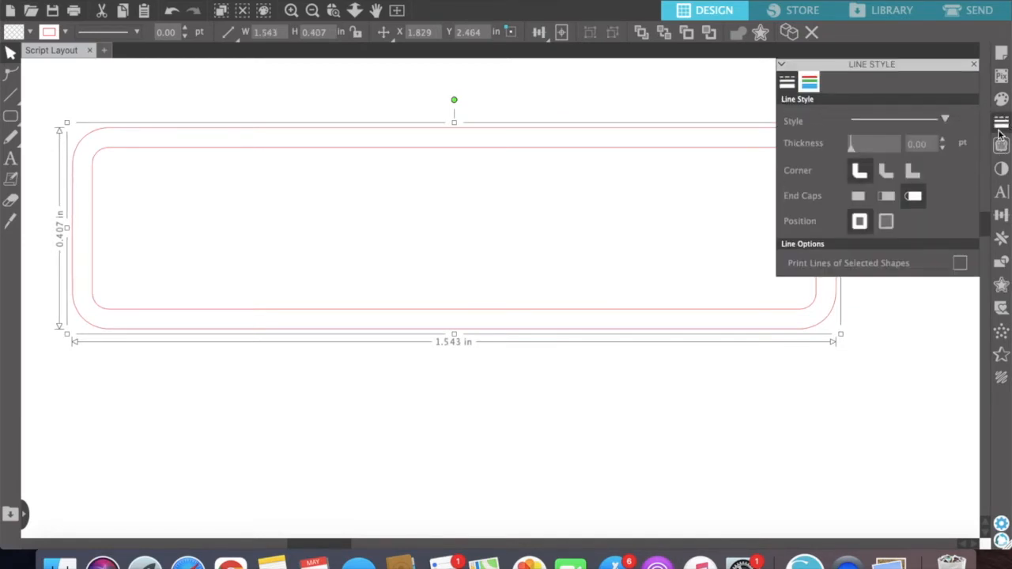
{"action": "left_click", "coordinate": [810, 82]}
{"action": "left_click", "coordinate": [799, 116]}
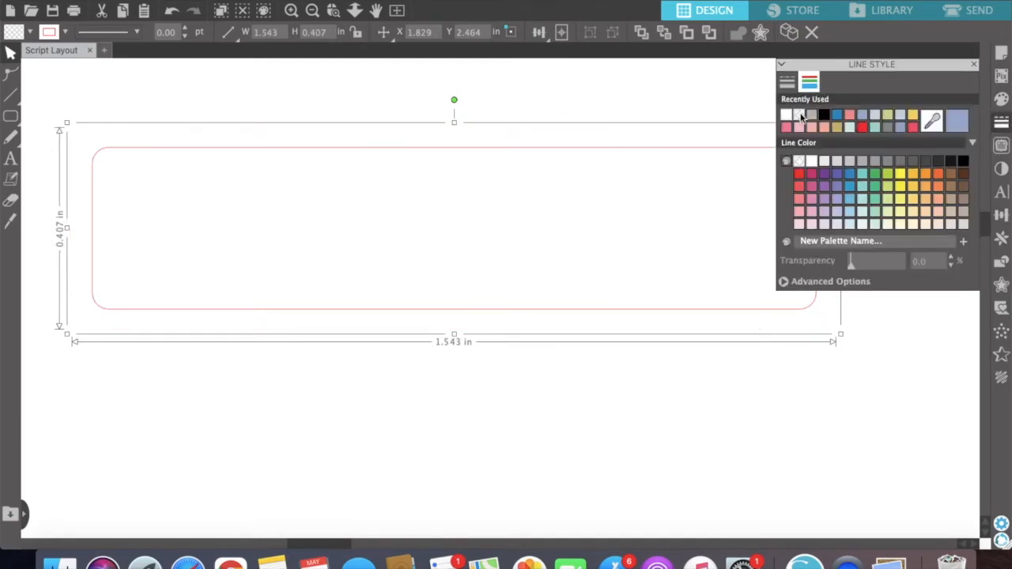
{"action": "left_click", "coordinate": [1001, 99]}
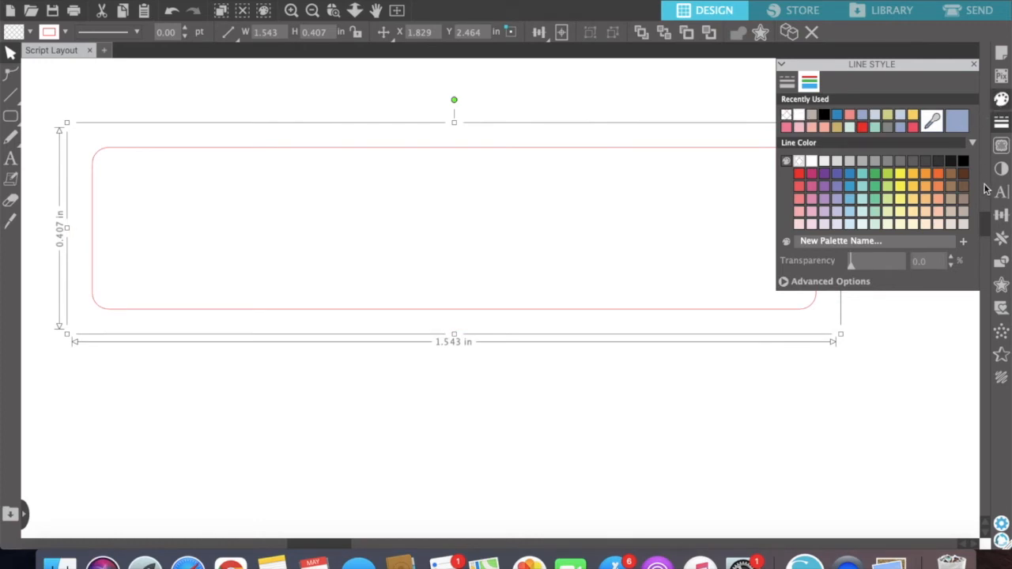
{"action": "left_click", "coordinate": [962, 204]}
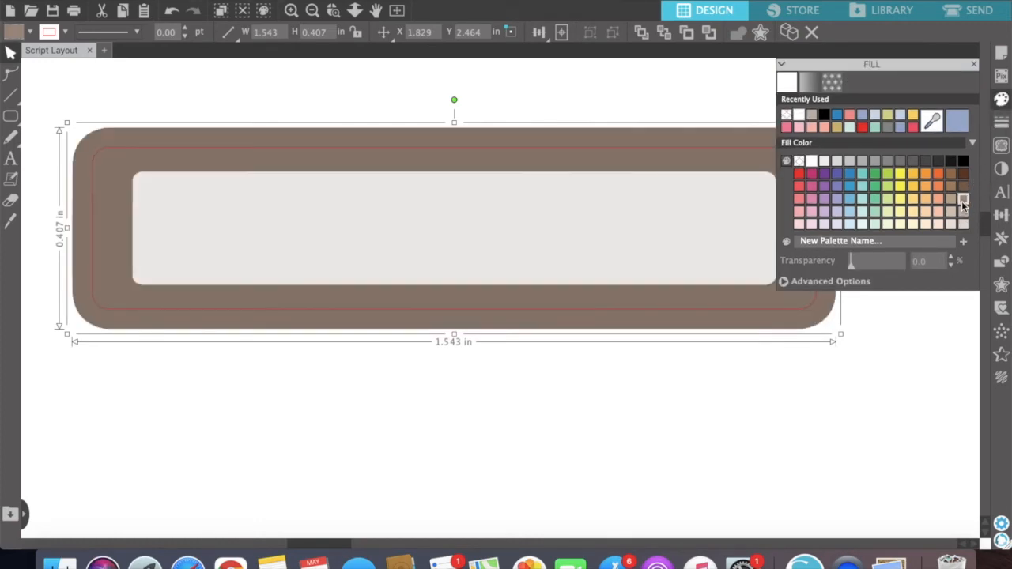
{"action": "left_click", "coordinate": [964, 213]}
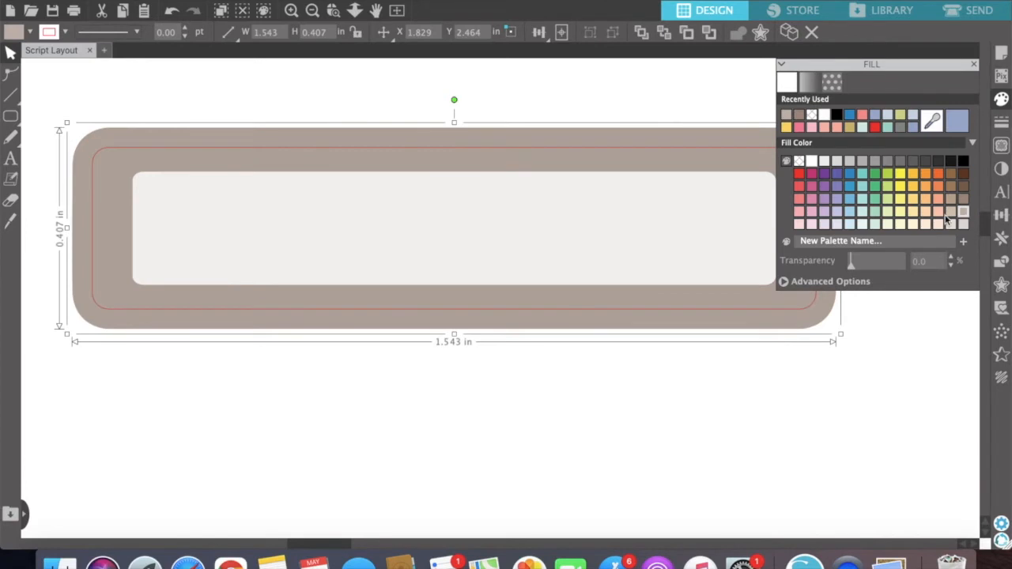
{"action": "left_click", "coordinate": [817, 434]}
{"action": "scroll", "coordinate": [588, 318], "scroll_direction": "right", "scroll_amount": 3}
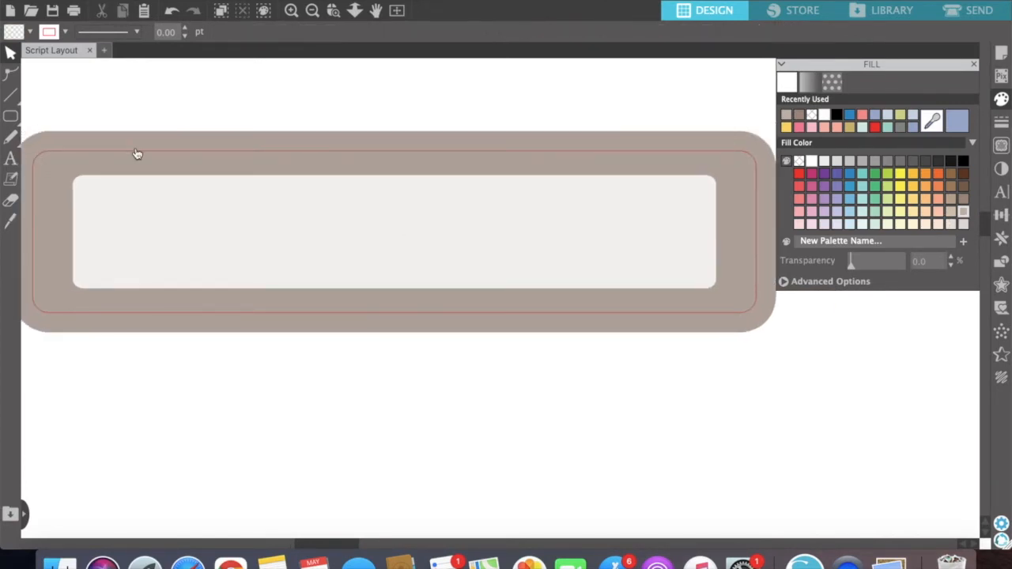
{"action": "left_click", "coordinate": [312, 10]}
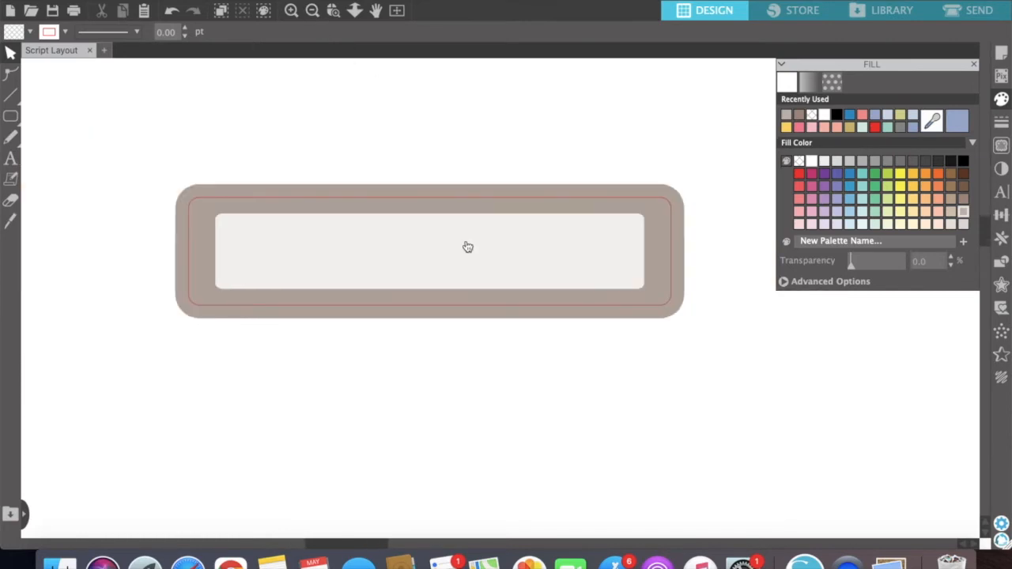
- In the cut-by-line-color settings, disable the punch marks and enable cutting of the red RGB (255,0,0) line, then return to the design page
{"action": "left_click", "coordinate": [961, 18]}
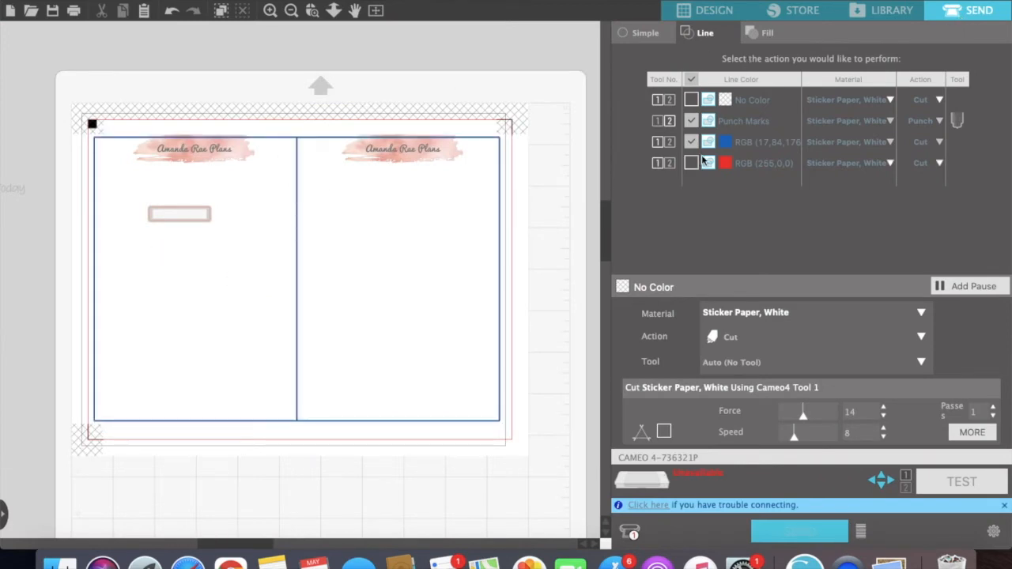
{"action": "left_click", "coordinate": [692, 122]}
{"action": "left_click", "coordinate": [691, 163]}
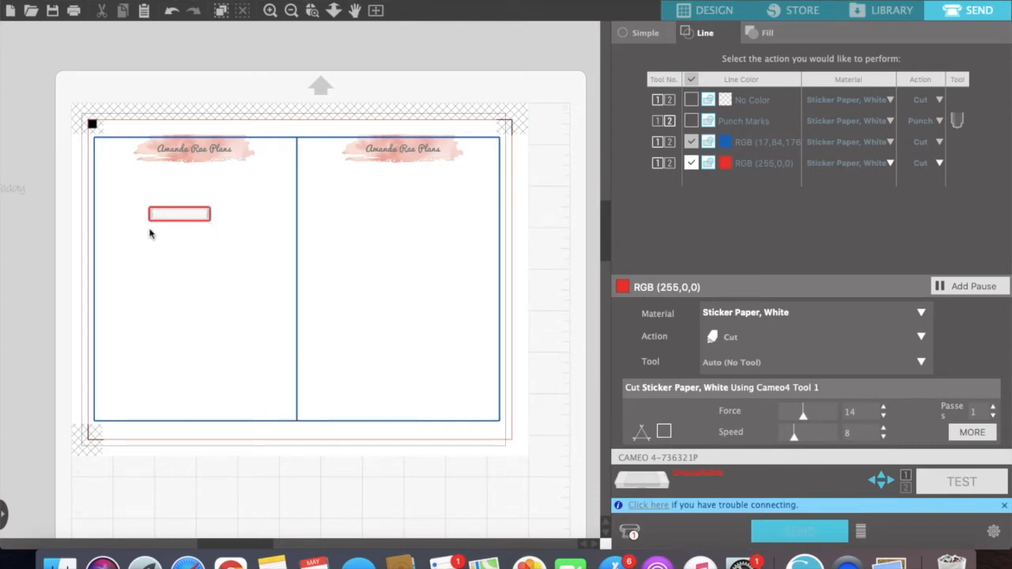
{"action": "left_click", "coordinate": [703, 13]}
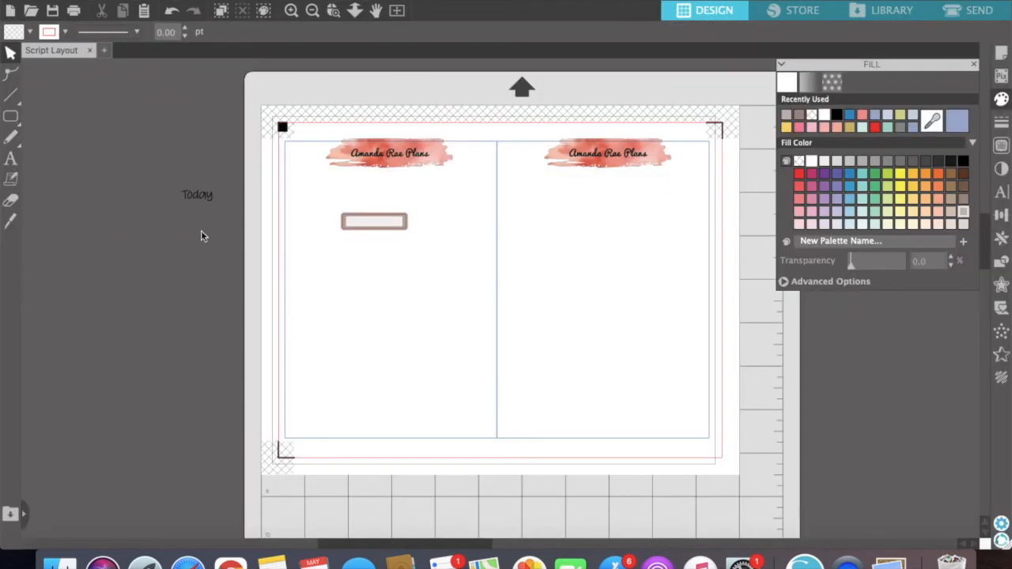
- Group the sticker's boxes and cut line and move the sticker to the upper-left area of the left page half, below the logo
{"action": "left_click", "coordinate": [292, 12]}
{"action": "left_click", "coordinate": [292, 12]}
{"action": "left_click", "coordinate": [292, 12]}
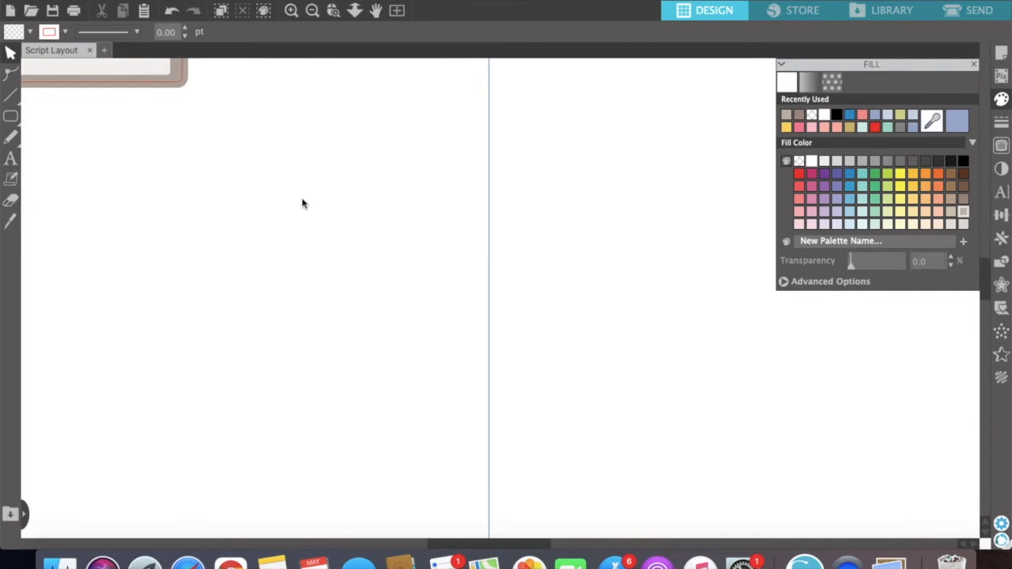
{"action": "scroll", "coordinate": [303, 203], "scroll_direction": "left", "scroll_amount": 5}
{"action": "scroll", "coordinate": [303, 203], "scroll_direction": "up", "scroll_amount": 3}
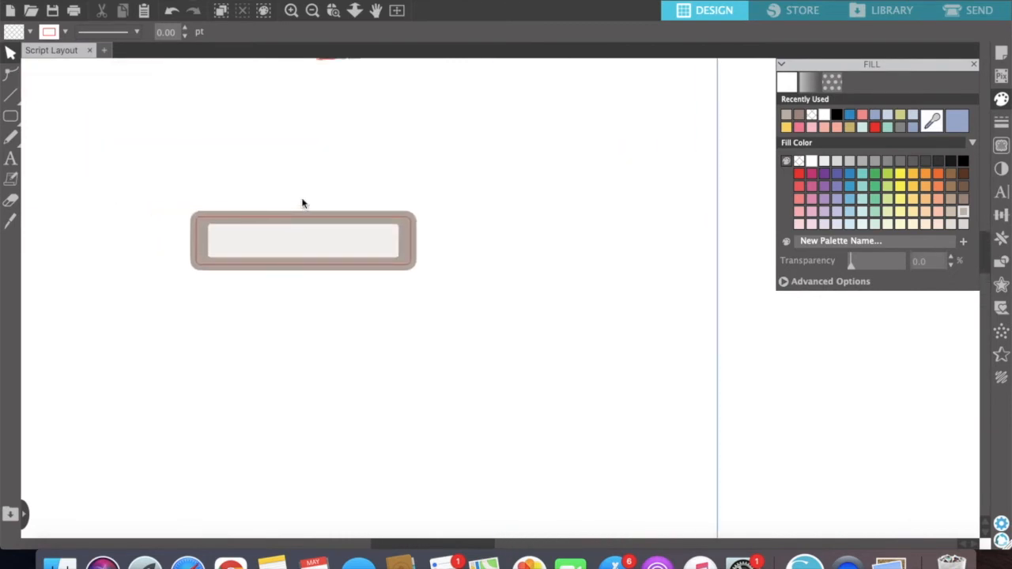
{"action": "left_click", "coordinate": [311, 12]}
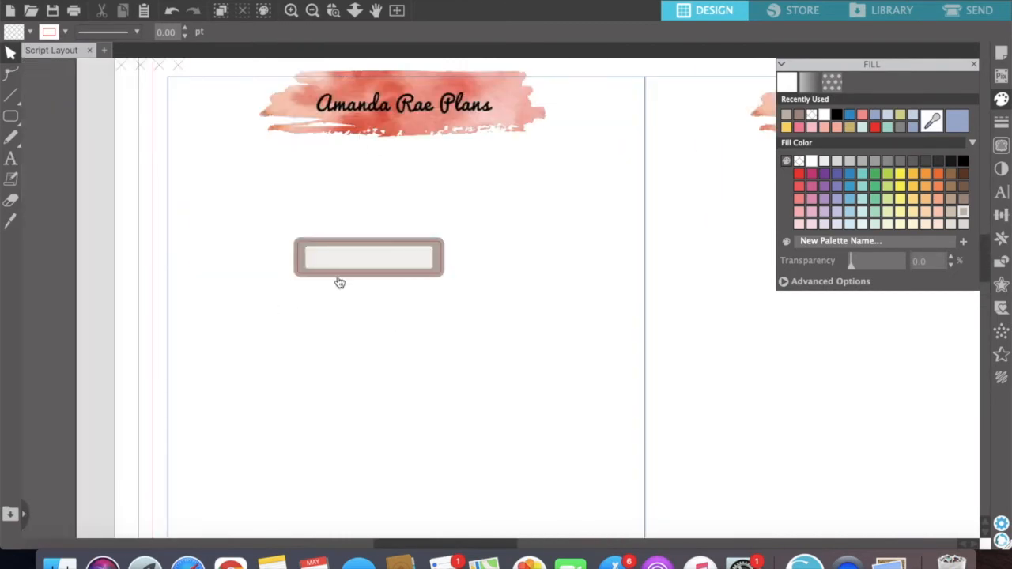
{"action": "left_click", "coordinate": [295, 236]}
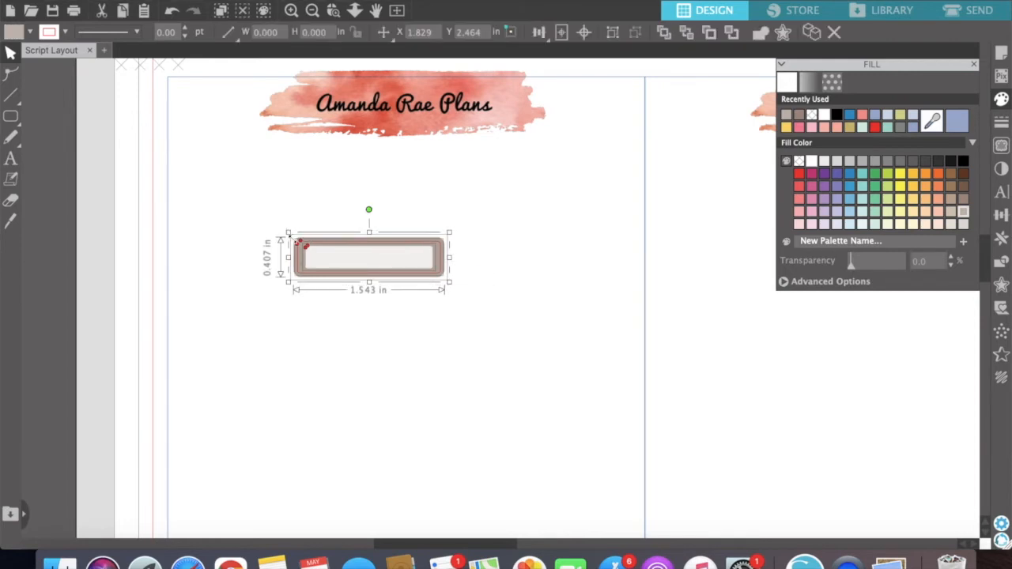
{"action": "key", "text": "super+g"}
{"action": "left_click_drag", "start_coordinate": [343, 247], "coordinate": [242, 187]}
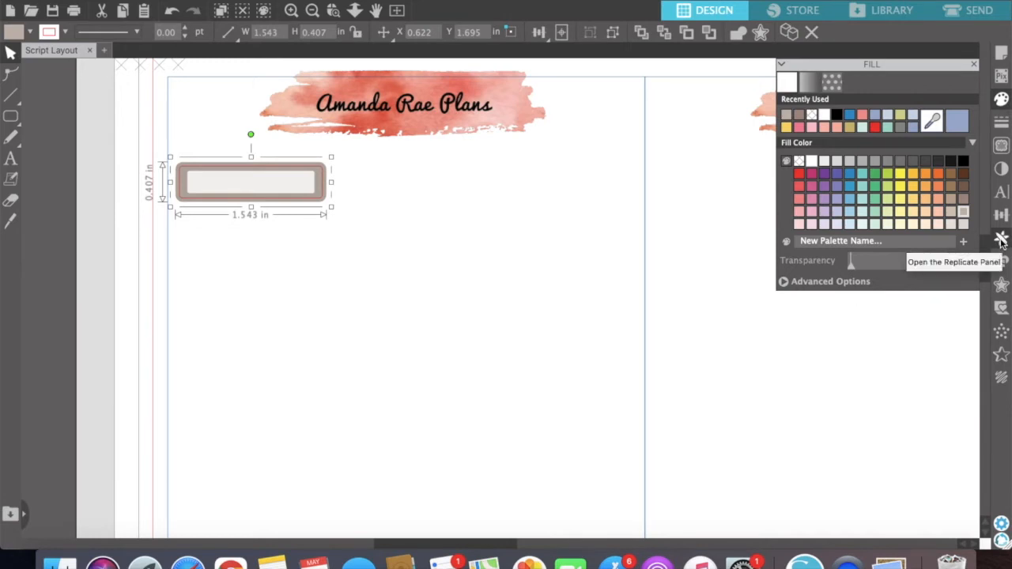
- Try duplicating the sticker to the right with Replicate and undo the copy
{"action": "left_click", "coordinate": [1001, 239]}
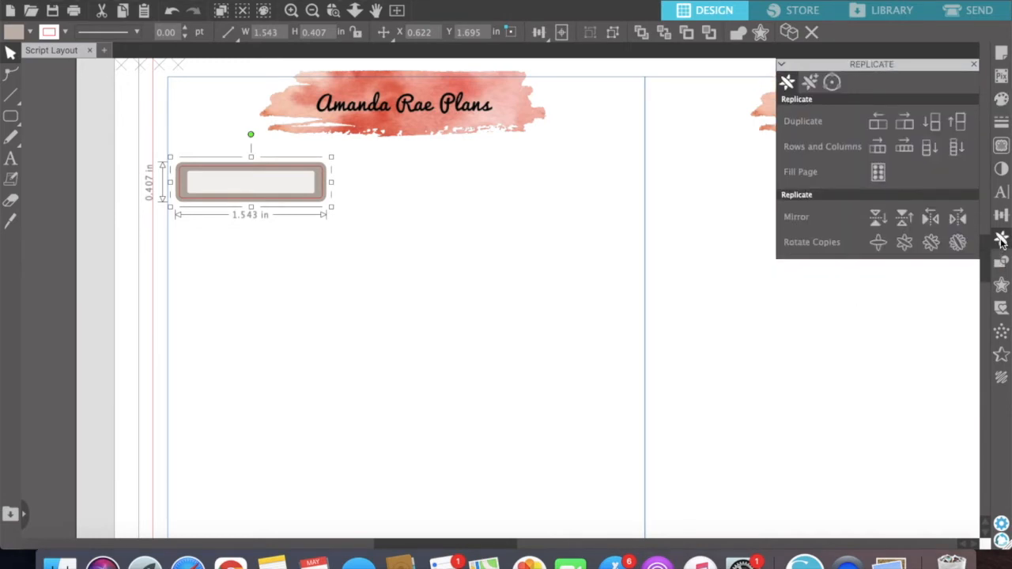
{"action": "left_click", "coordinate": [906, 123]}
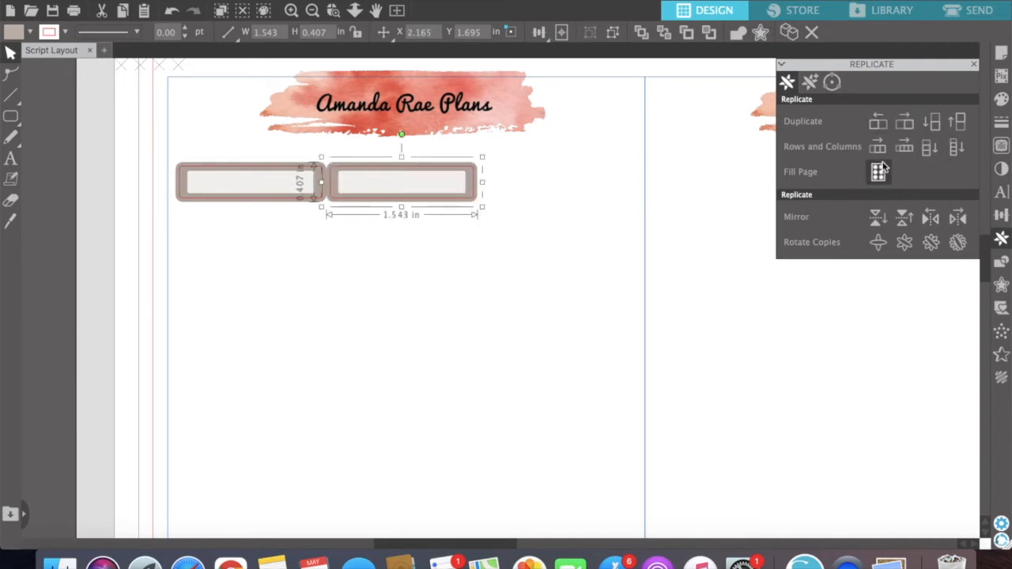
{"action": "left_click", "coordinate": [170, 11]}
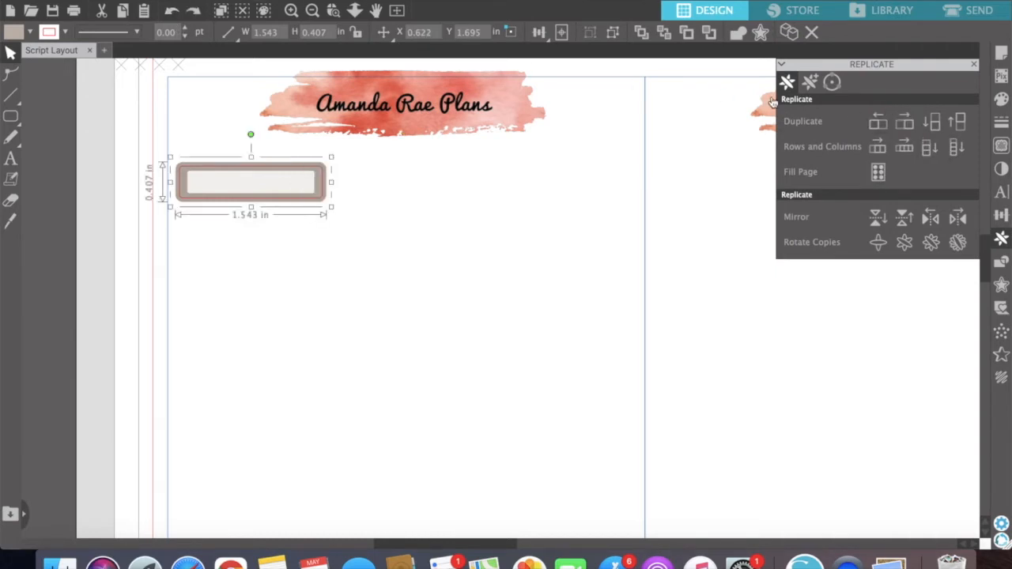
- Try the column of three, column of four and fill-page replications of the sticker and remove all the copies
{"action": "left_click", "coordinate": [930, 148]}
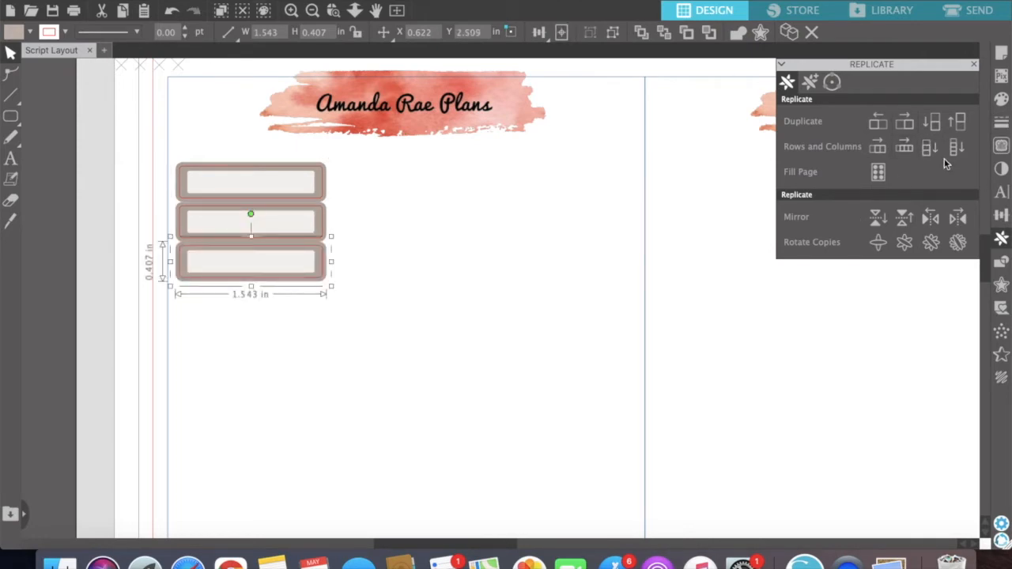
{"action": "left_click", "coordinate": [956, 150]}
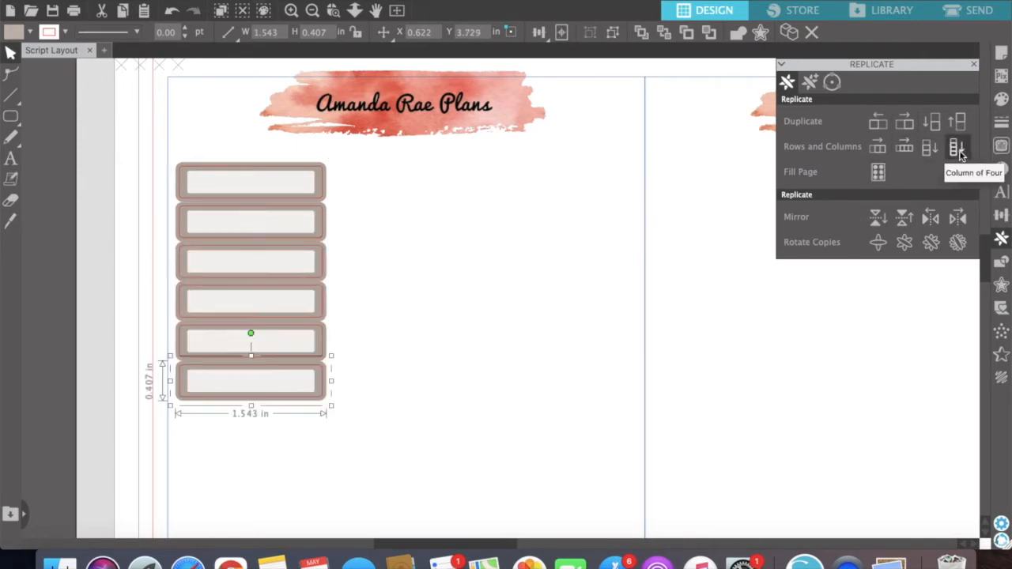
{"action": "left_click", "coordinate": [879, 175]}
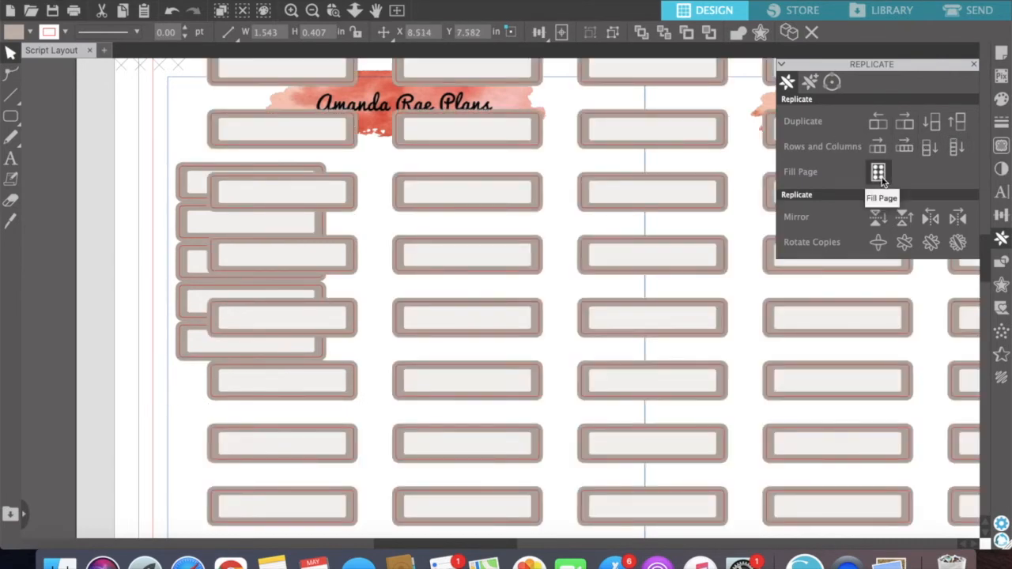
{"action": "left_click", "coordinate": [172, 17]}
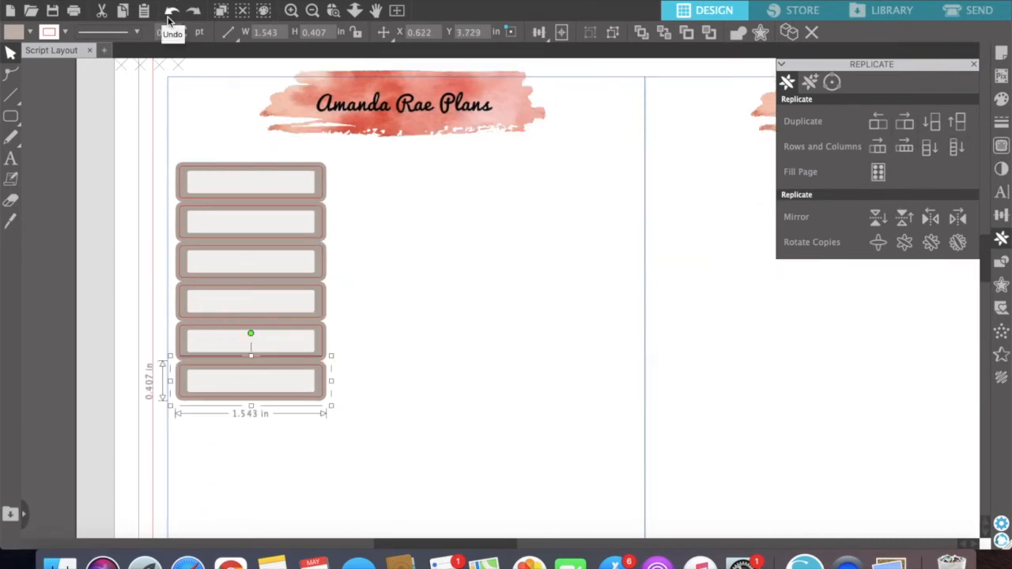
{"action": "left_click", "coordinate": [321, 463]}
{"action": "left_click_drag", "start_coordinate": [322, 459], "coordinate": [271, 228]}
{"action": "key", "text": "Delete"}
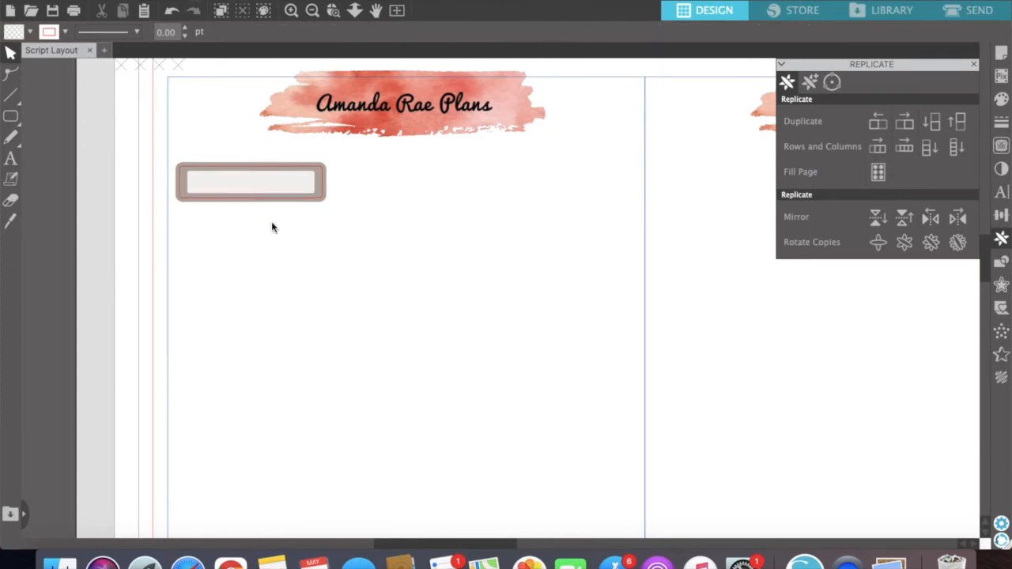
- Duplicate the sticker to the right and nudge the copy right to leave a small gap between the two
{"action": "left_click", "coordinate": [296, 177]}
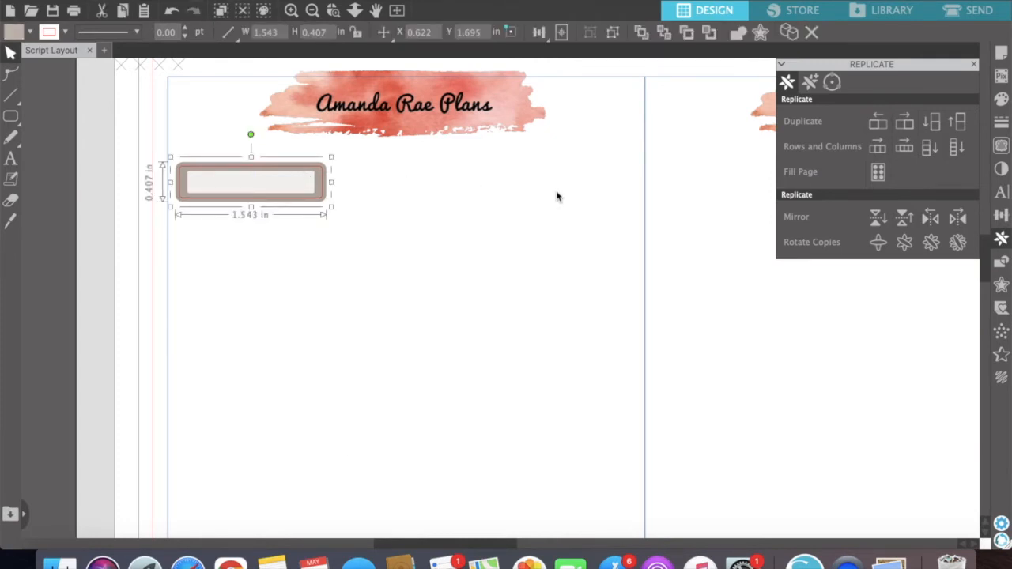
{"action": "left_click", "coordinate": [906, 122]}
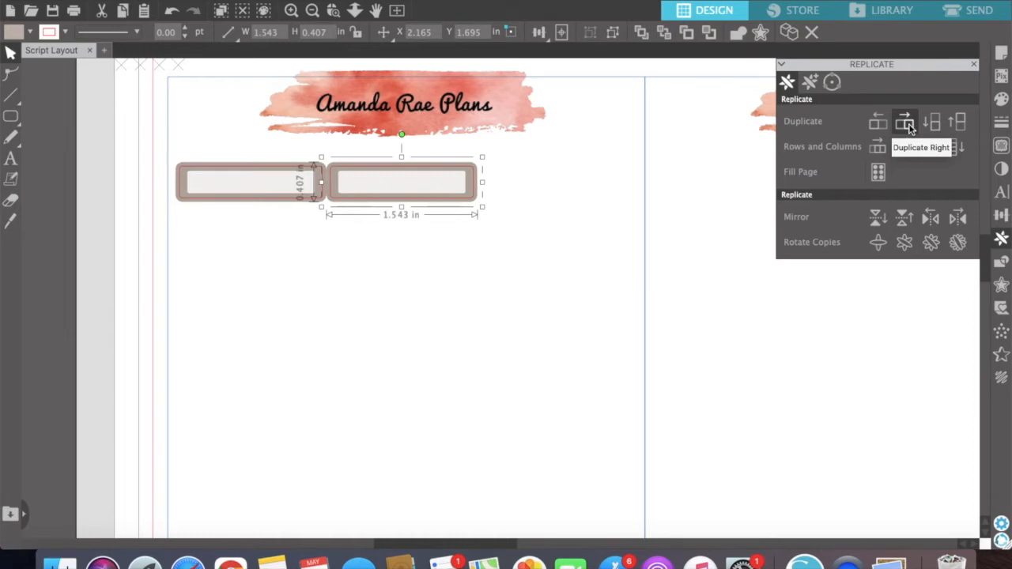
{"action": "key", "text": "Right"}
{"action": "key", "text": "Right"}
{"action": "key", "text": "Right"}
{"action": "key", "text": "Right"}
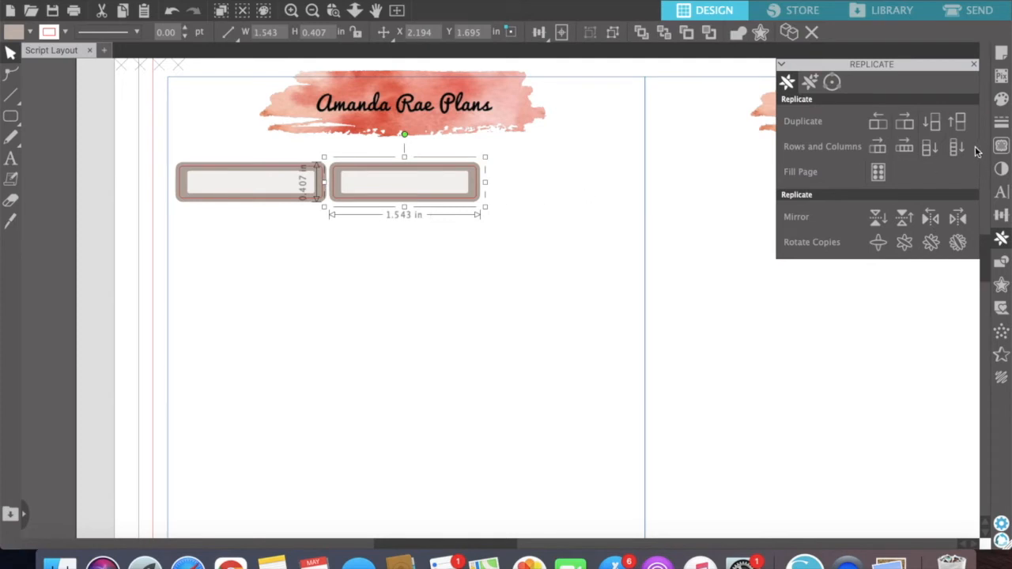
- Duplicate the second sticker to the right with the same small gap and shift the row of three slightly right
{"action": "left_click", "coordinate": [910, 124]}
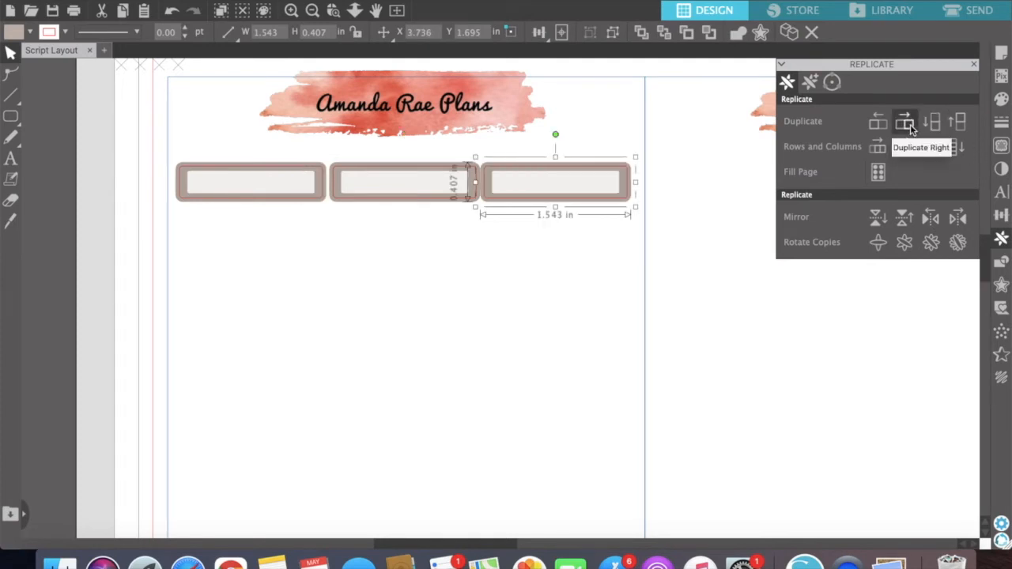
{"action": "key", "text": "Right"}
{"action": "key", "text": "Right"}
{"action": "key", "text": "Right"}
{"action": "key", "text": "Right"}
{"action": "key", "text": "Right"}
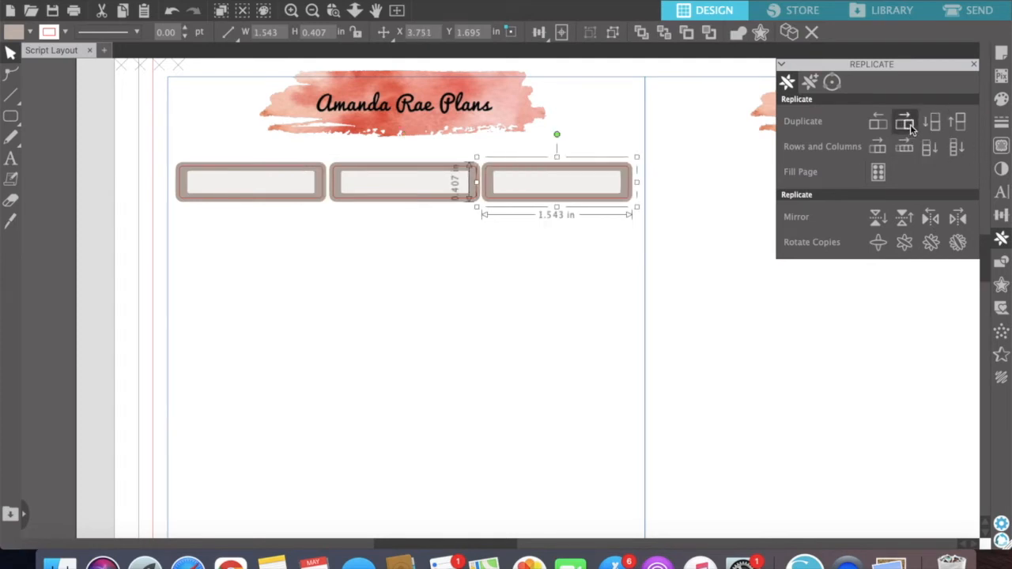
{"action": "left_click", "coordinate": [455, 301]}
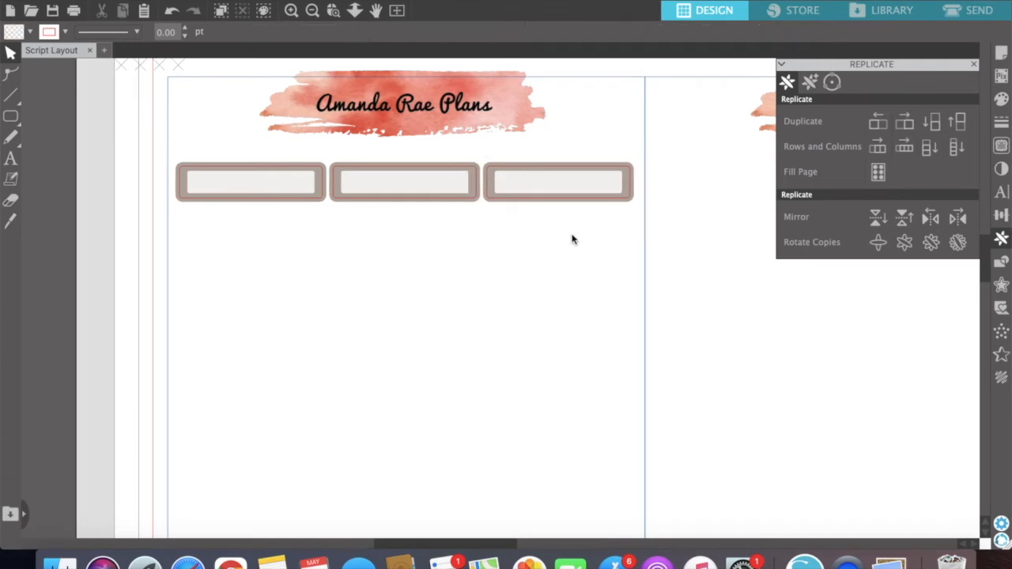
{"action": "left_click_drag", "start_coordinate": [585, 232], "coordinate": [280, 181]}
{"action": "left_click", "coordinate": [345, 283]}
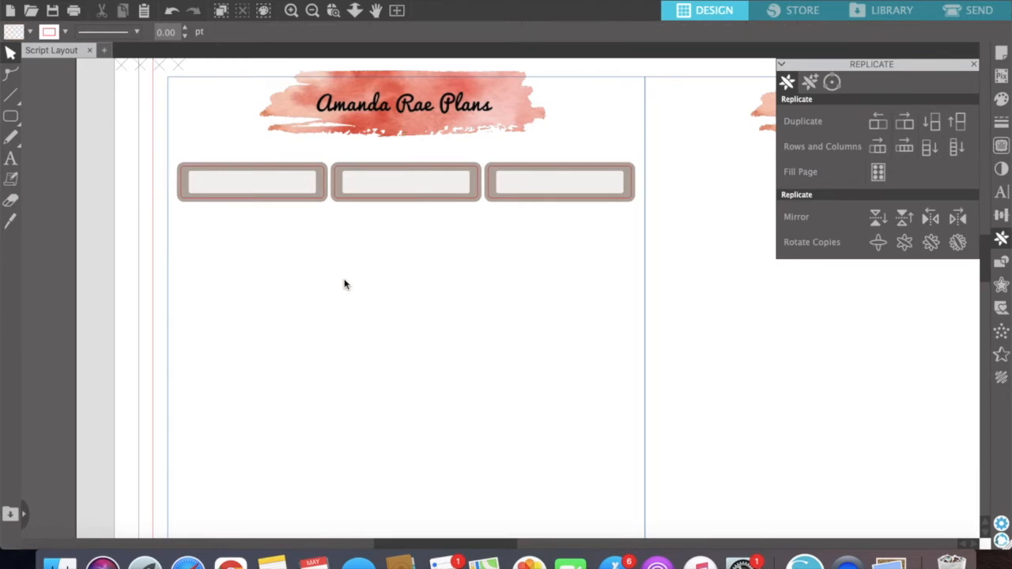
- Duplicate the whole row of three stickers below and nudge the copy down to leave a small gap
{"action": "left_click_drag", "start_coordinate": [246, 217], "coordinate": [558, 177]}
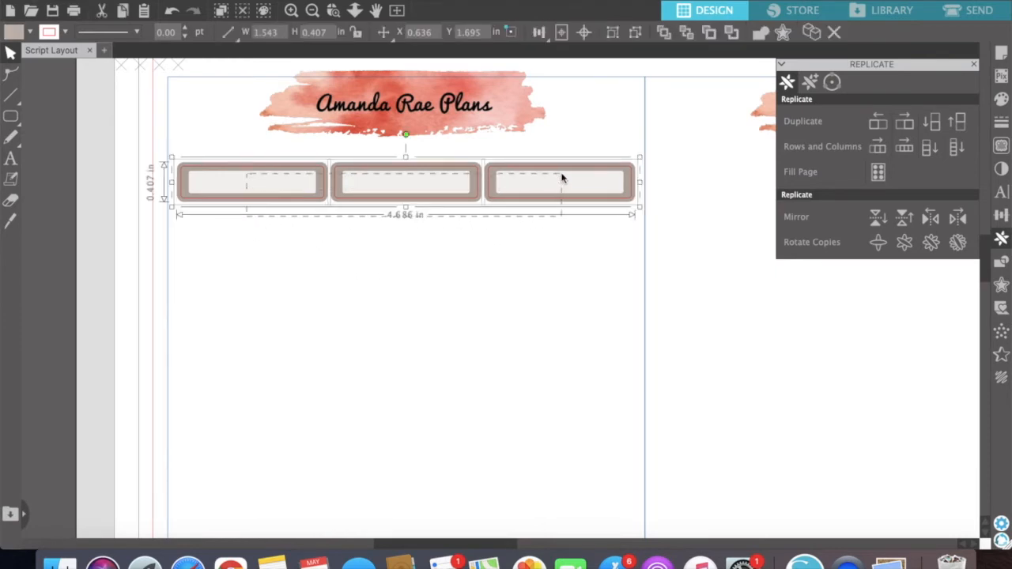
{"action": "left_click", "coordinate": [934, 124]}
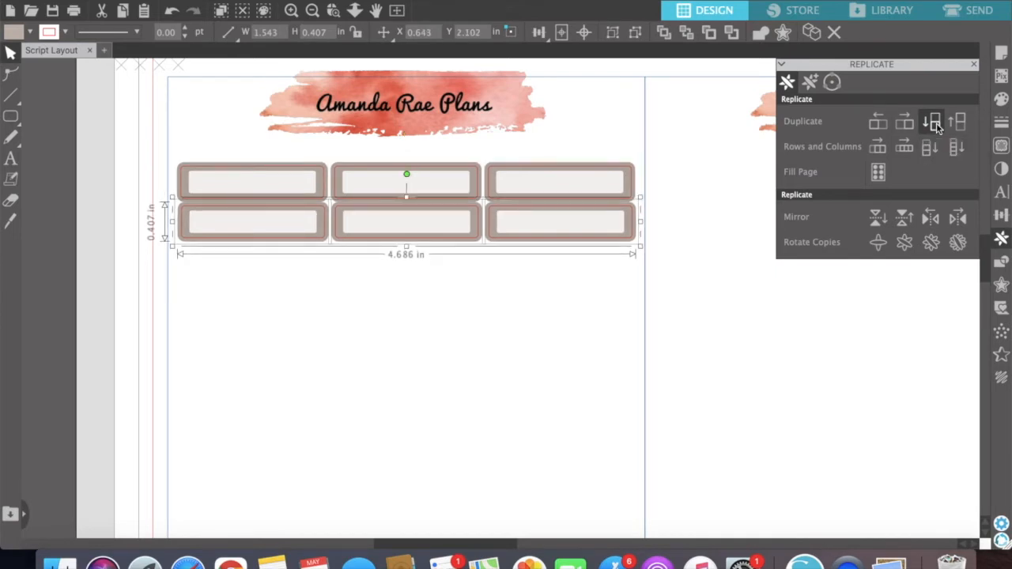
{"action": "key", "text": "Down"}
{"action": "key", "text": "Down"}
{"action": "key", "text": "Down"}
{"action": "key", "text": "Down"}
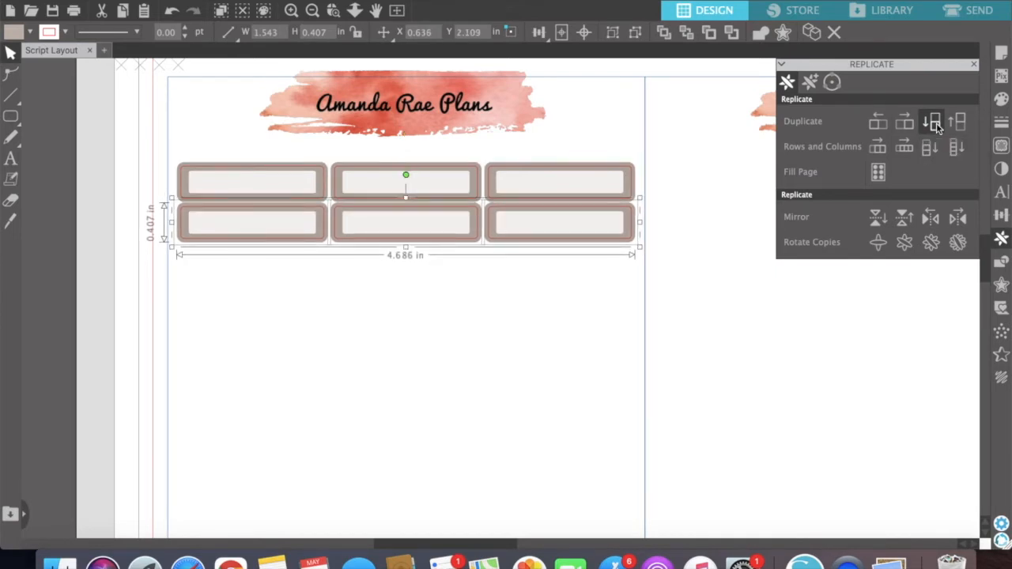
- Duplicate the sticker row downward twice more with the same small gap, making four rows
{"action": "left_click", "coordinate": [936, 123]}
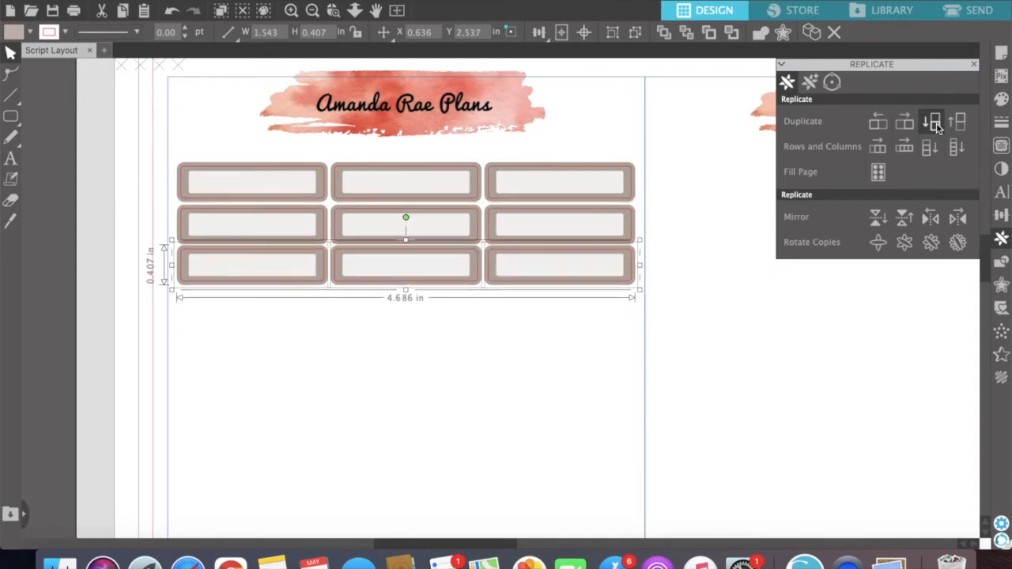
{"action": "left_click", "coordinate": [936, 123]}
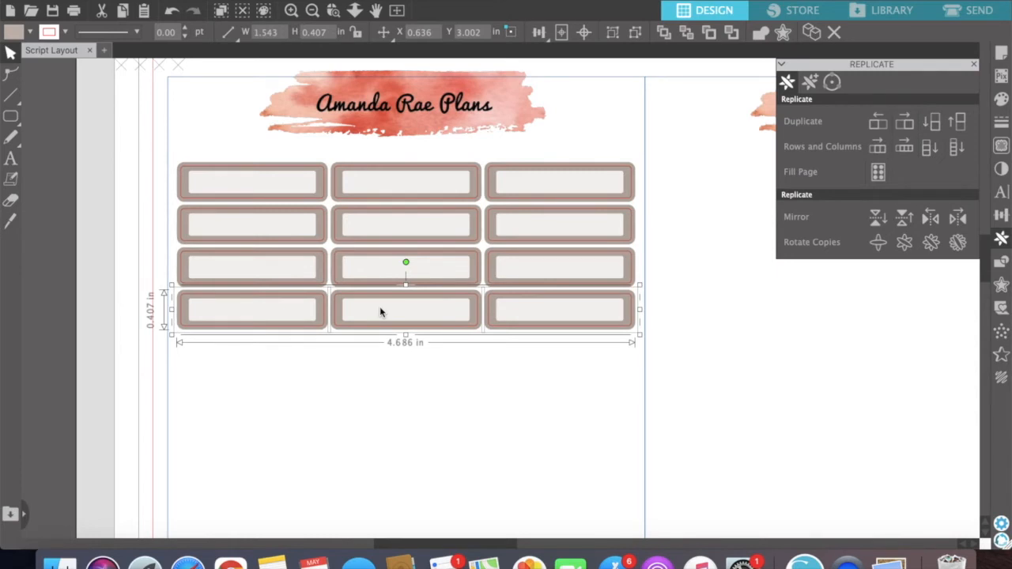
{"action": "left_click", "coordinate": [380, 427]}
- Examine the sticker grid's spacing and its fit within the left half of the page
{"action": "scroll", "coordinate": [380, 427], "scroll_direction": "down", "scroll_amount": 2}
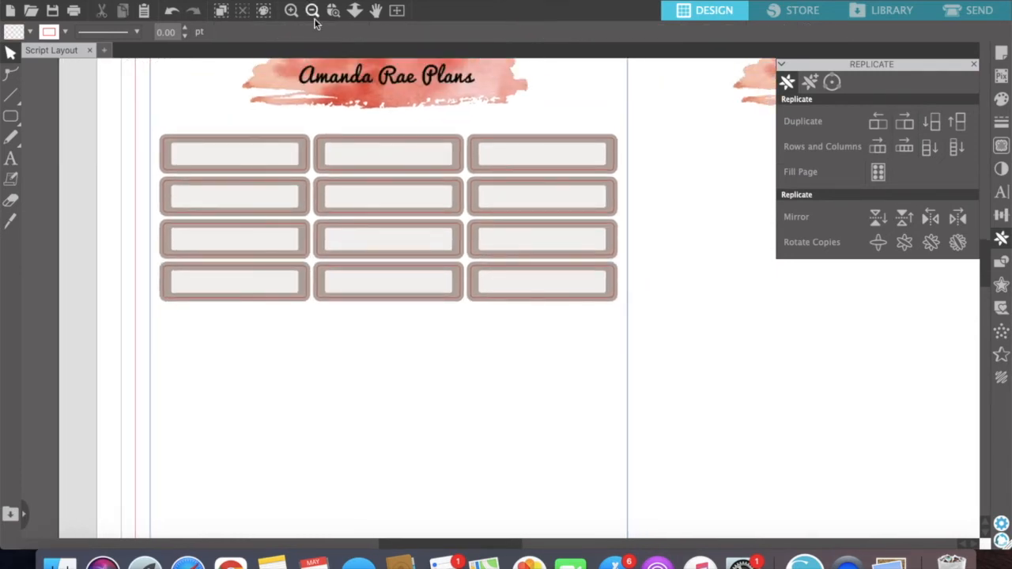
{"action": "left_click", "coordinate": [313, 10]}
{"action": "scroll", "coordinate": [420, 354], "scroll_direction": "right", "scroll_amount": 3}
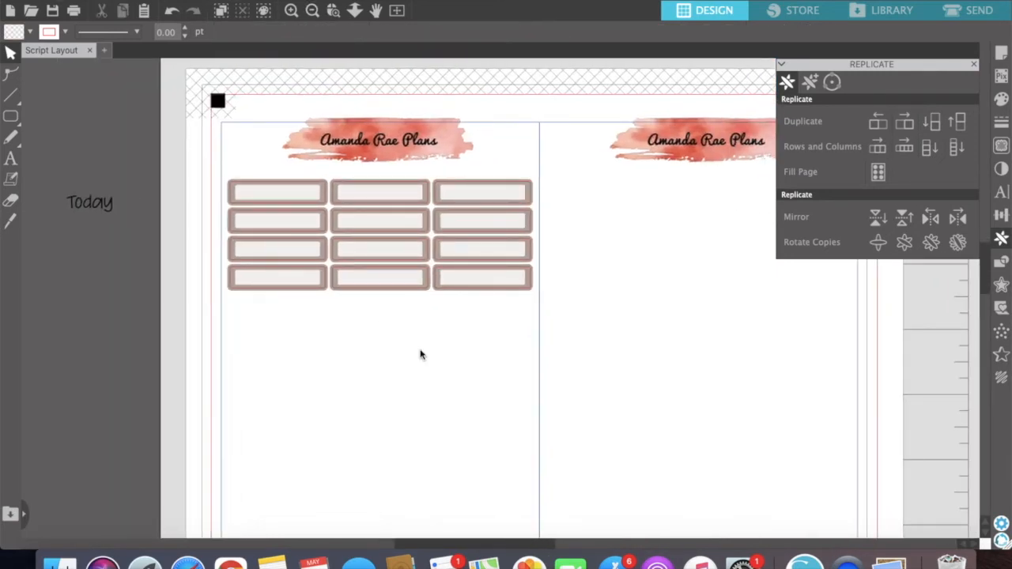
{"action": "left_click", "coordinate": [478, 165]}
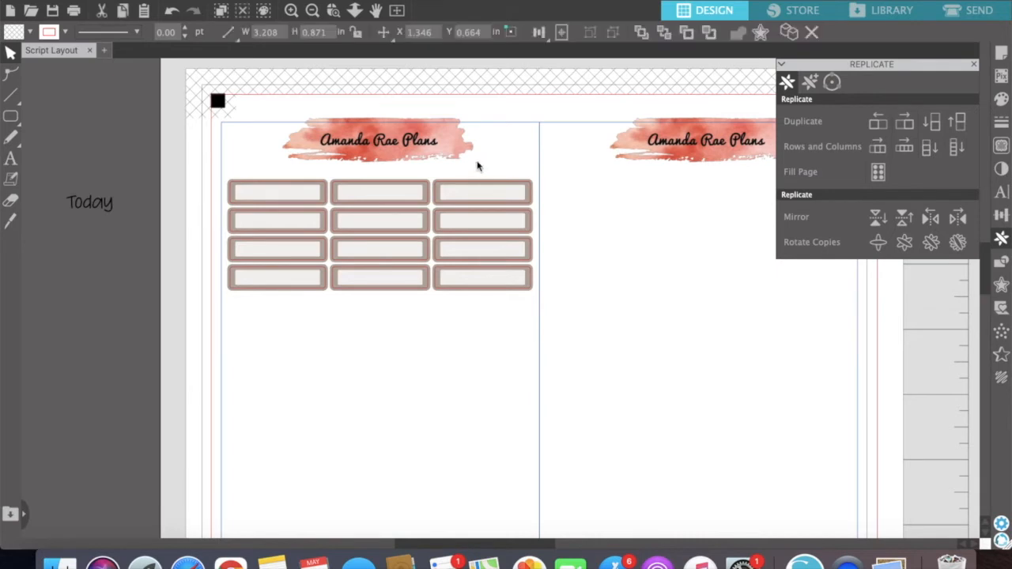
{"action": "left_click", "coordinate": [451, 400]}
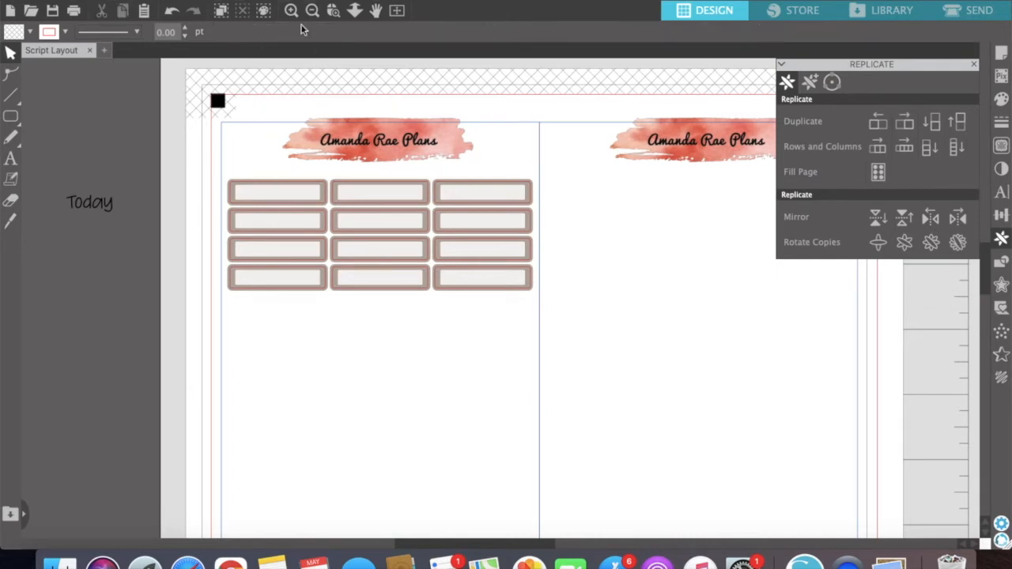
{"action": "left_click", "coordinate": [291, 10]}
{"action": "left_click", "coordinate": [291, 10]}
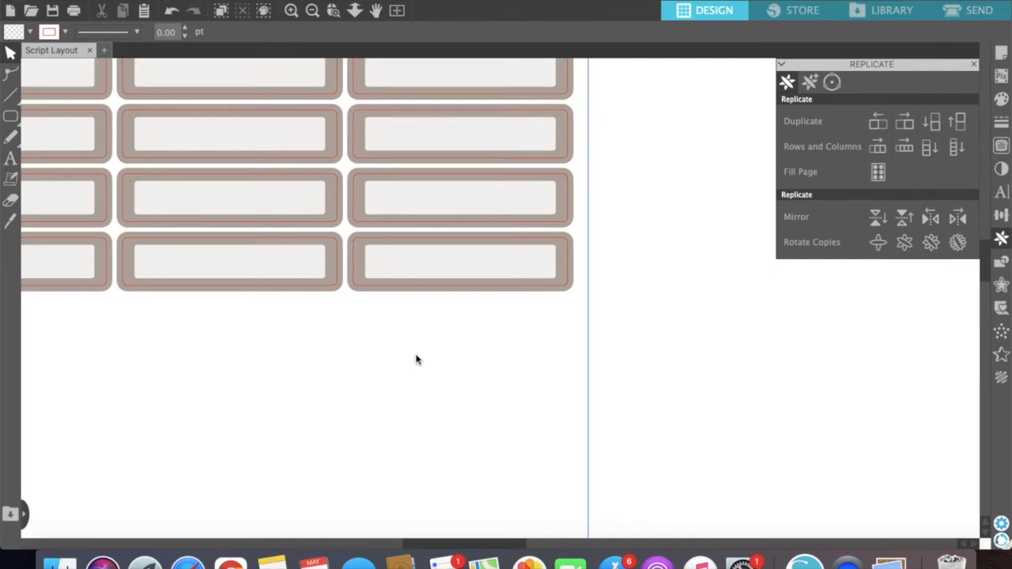
{"action": "left_click", "coordinate": [483, 277]}
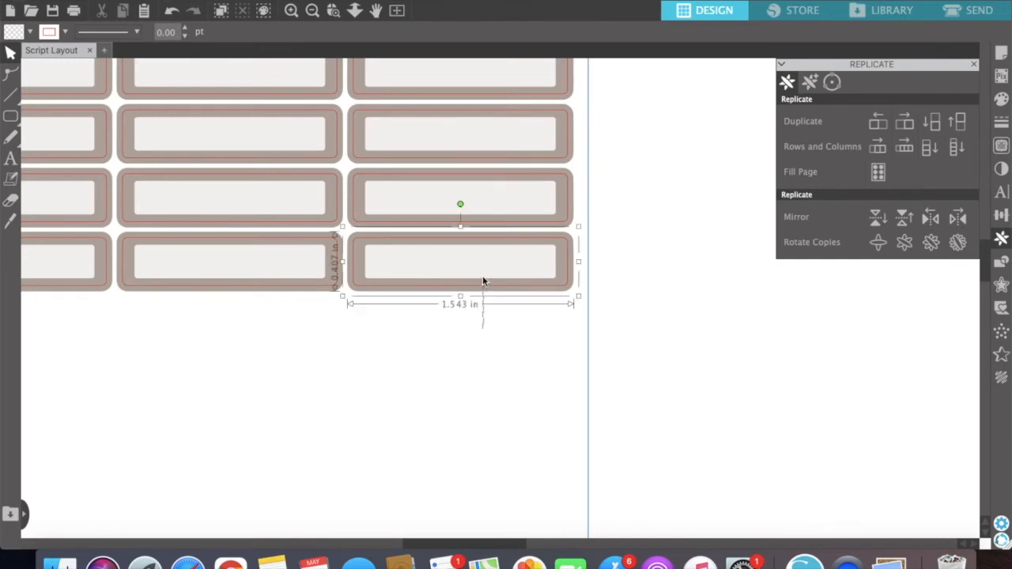
{"action": "left_click", "coordinate": [462, 379]}
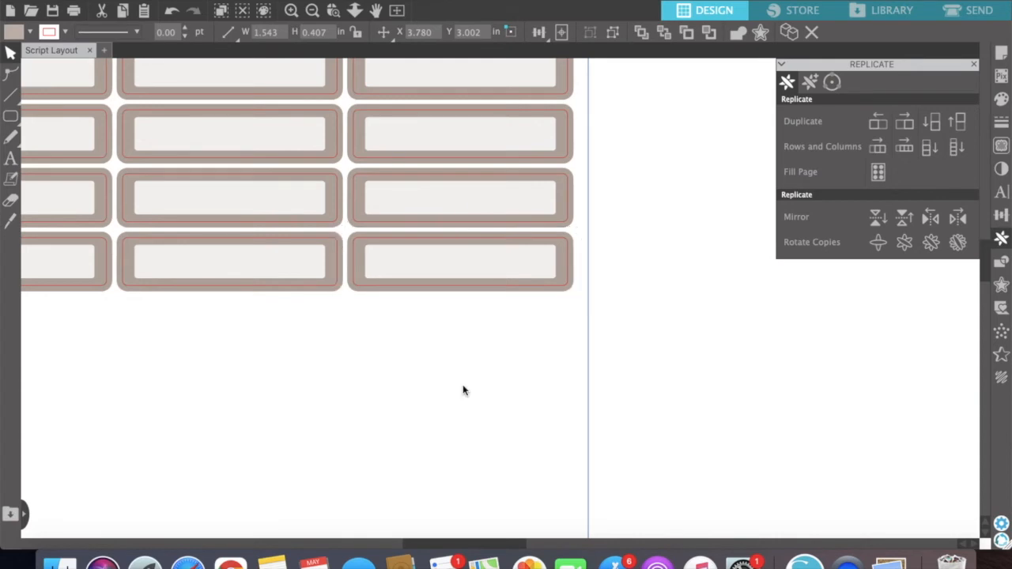
- Try moving the last sticker of the first row onto the right half of the page and undo the move
{"action": "left_click", "coordinate": [312, 11]}
{"action": "left_click", "coordinate": [510, 158]}
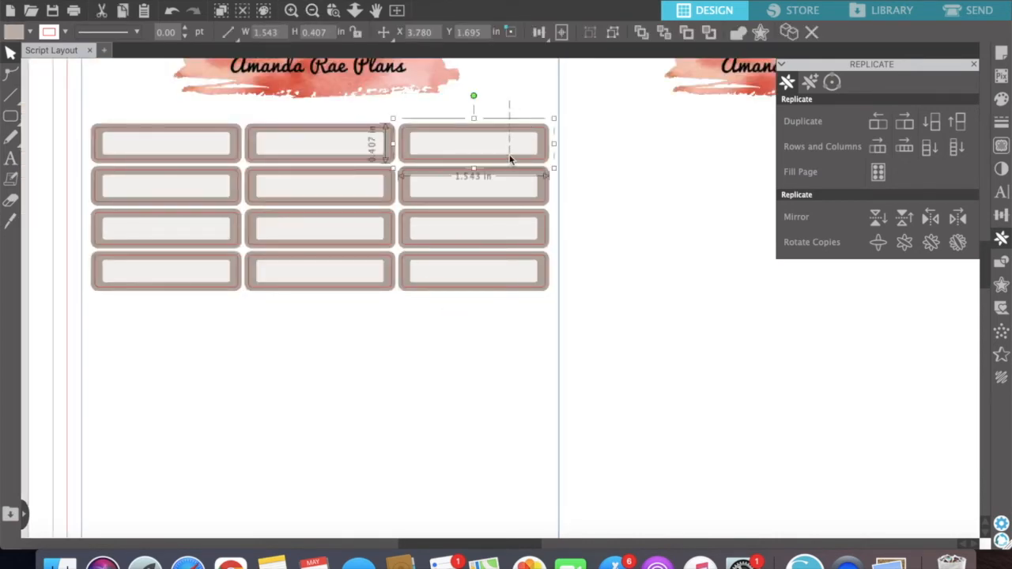
{"action": "left_click_drag", "start_coordinate": [513, 151], "coordinate": [682, 155]}
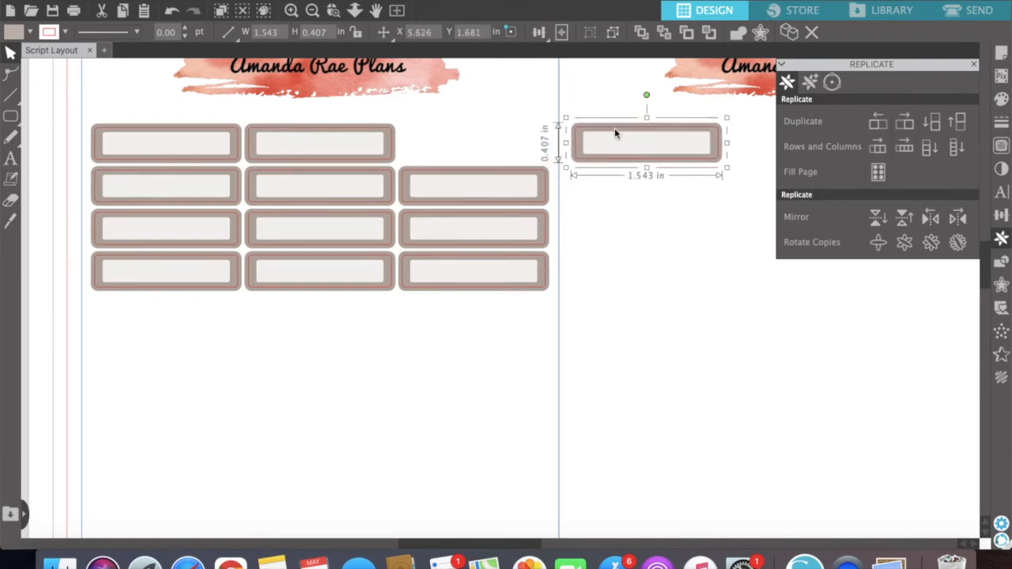
{"action": "left_click_drag", "start_coordinate": [616, 133], "coordinate": [539, 136]}
{"action": "left_click", "coordinate": [170, 9]}
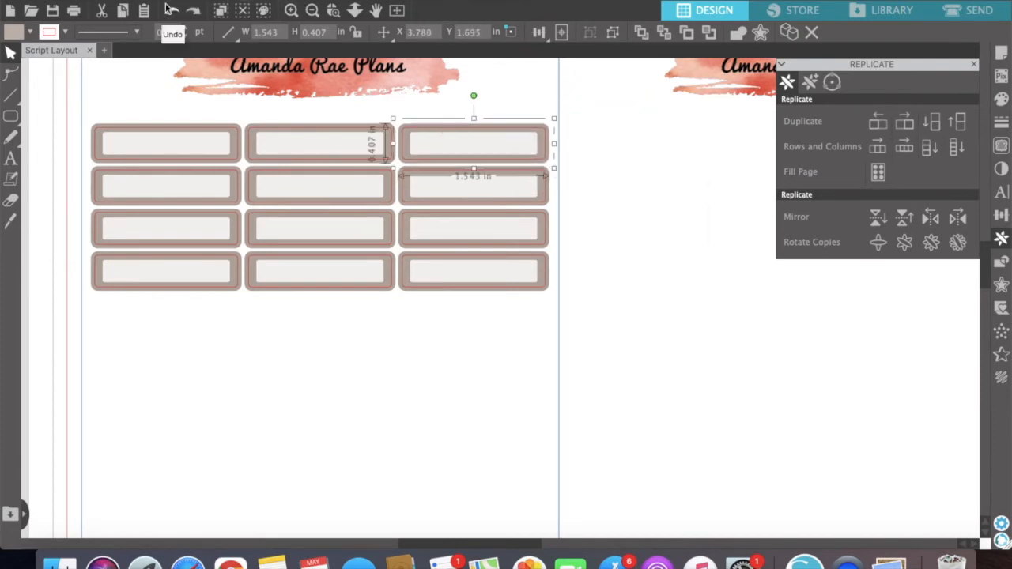
- Copy the last sticker of the first row to an empty area on the right half of the page
{"action": "left_click_drag", "start_coordinate": [479, 128], "coordinate": [688, 143]}
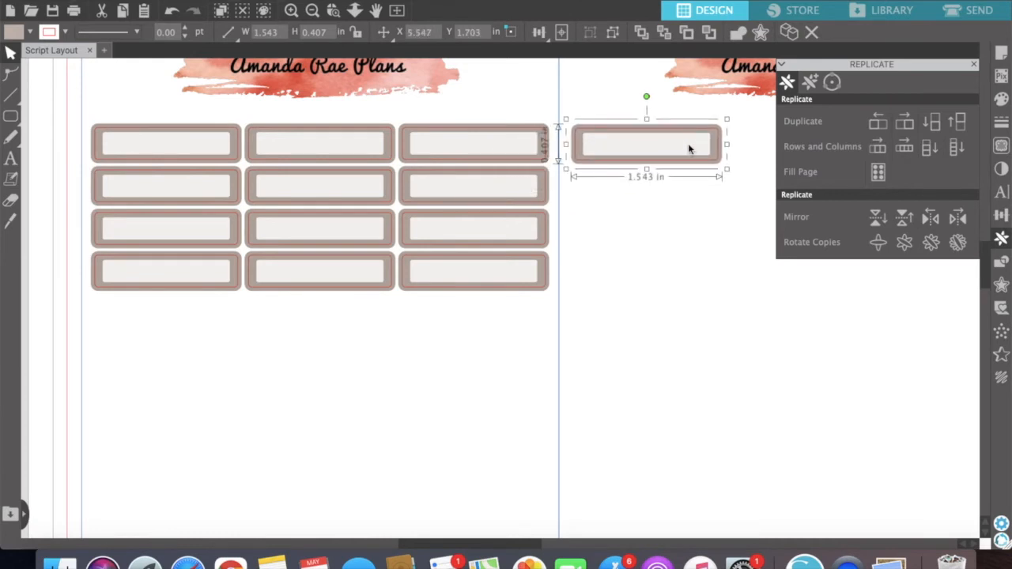
{"action": "scroll", "coordinate": [692, 278], "scroll_direction": "right", "scroll_amount": 3}
{"action": "scroll", "coordinate": [692, 278], "scroll_direction": "right", "scroll_amount": 3}
{"action": "scroll", "coordinate": [692, 278], "scroll_direction": "down", "scroll_amount": 1}
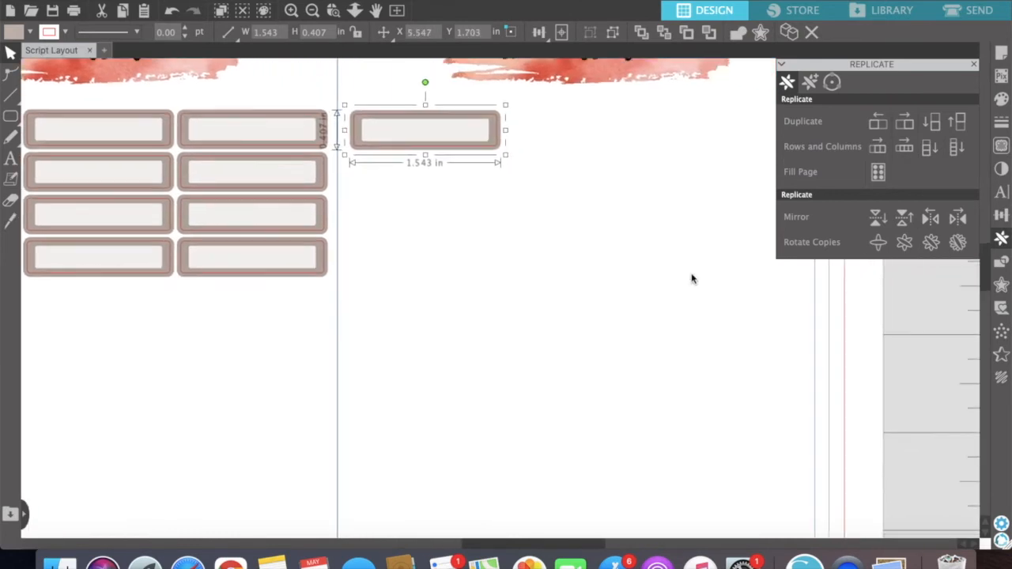
{"action": "left_click_drag", "start_coordinate": [406, 119], "coordinate": [526, 214]}
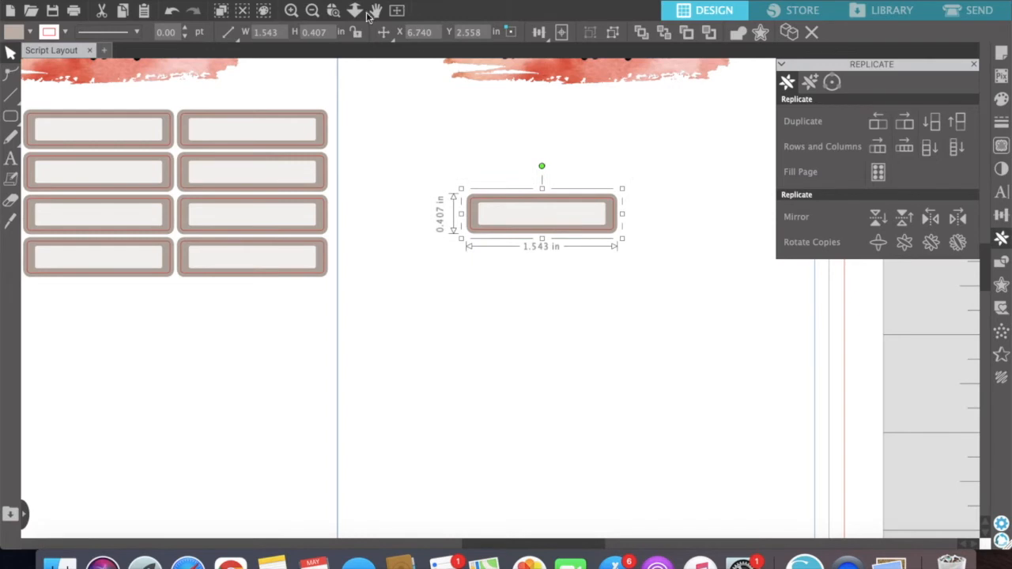
- Ungroup the copied sticker on the right half of the page so its parts can be edited separately
{"action": "left_click", "coordinate": [290, 11]}
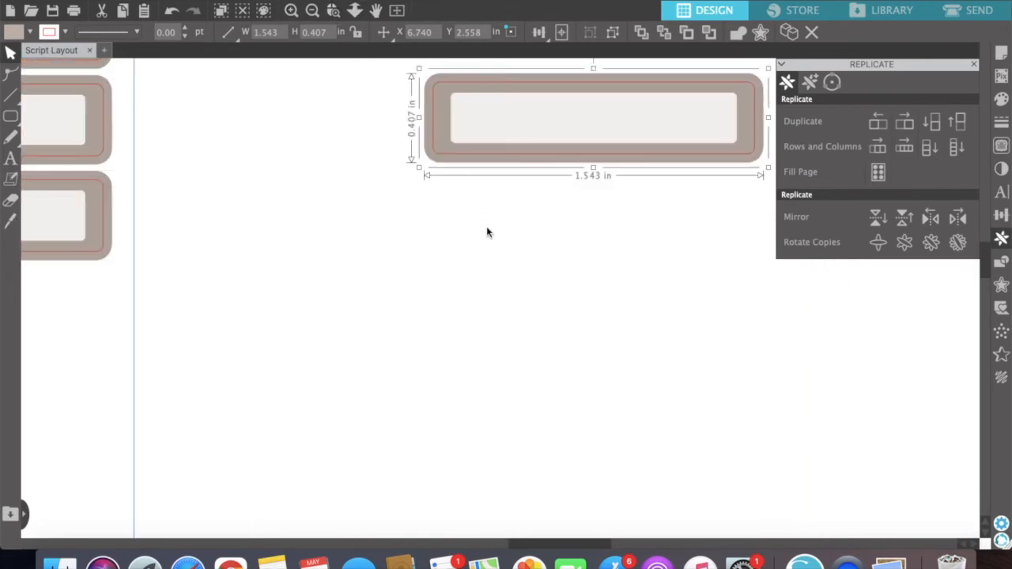
{"action": "scroll", "coordinate": [486, 226], "scroll_direction": "right", "scroll_amount": 3}
{"action": "scroll", "coordinate": [486, 226], "scroll_direction": "up", "scroll_amount": 1}
{"action": "left_click", "coordinate": [521, 328]}
{"action": "left_click", "coordinate": [485, 178]}
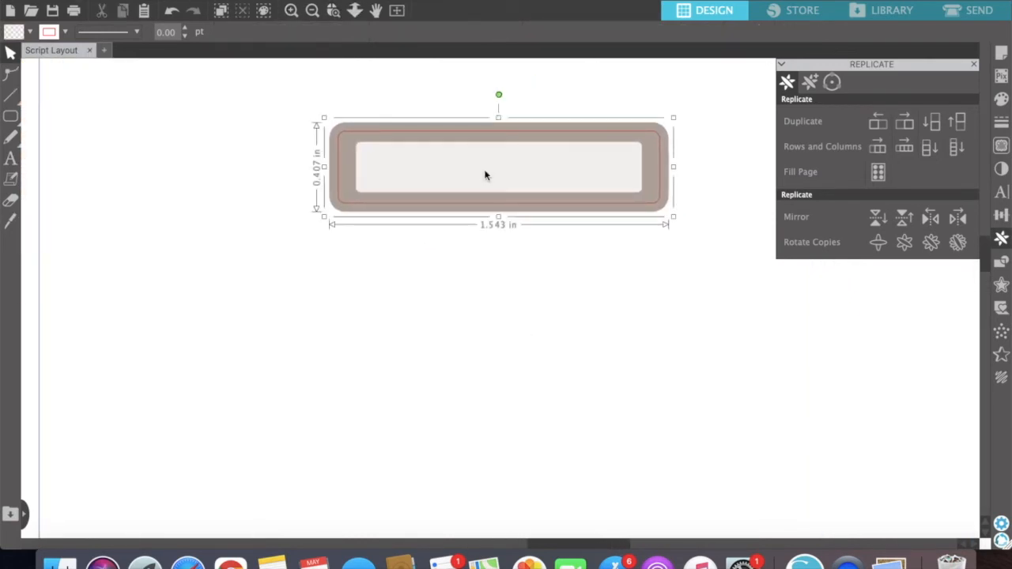
{"action": "right_click", "coordinate": [406, 163]}
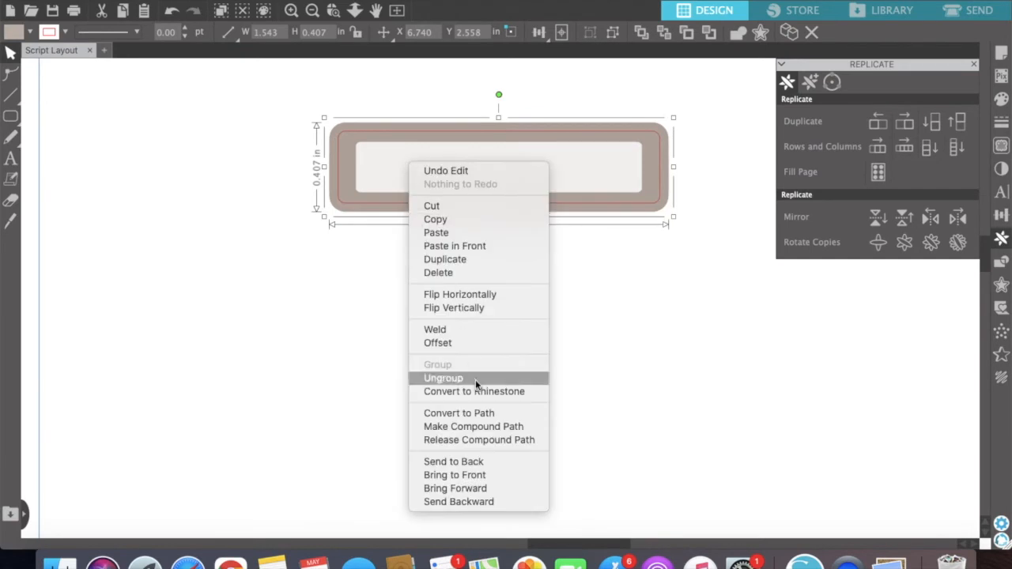
{"action": "left_click", "coordinate": [475, 380]}
{"action": "left_click", "coordinate": [475, 386]}
- Shorten the sticker's white box from its left edge to about 0.954 in wide, leaving space for a checkbox
{"action": "left_click", "coordinate": [391, 176]}
{"action": "left_click_drag", "start_coordinate": [379, 171], "coordinate": [427, 167]}
{"action": "left_click", "coordinate": [447, 282]}
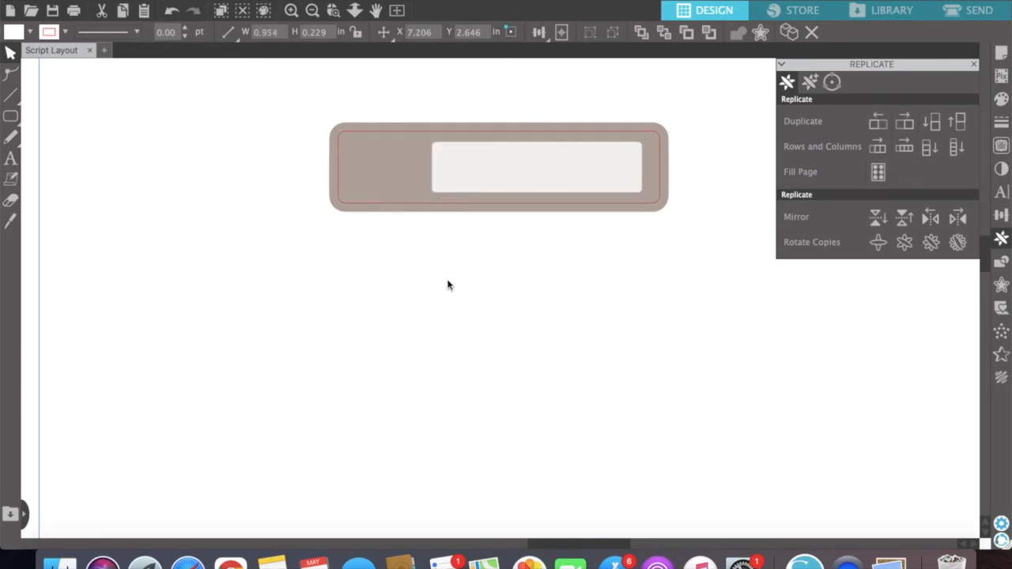
- Duplicate the white box, narrow the copy to about 0.204 in and place it in the space at the sticker's left end
{"action": "left_click", "coordinate": [476, 160]}
{"action": "left_click_drag", "start_coordinate": [476, 161], "coordinate": [413, 295]}
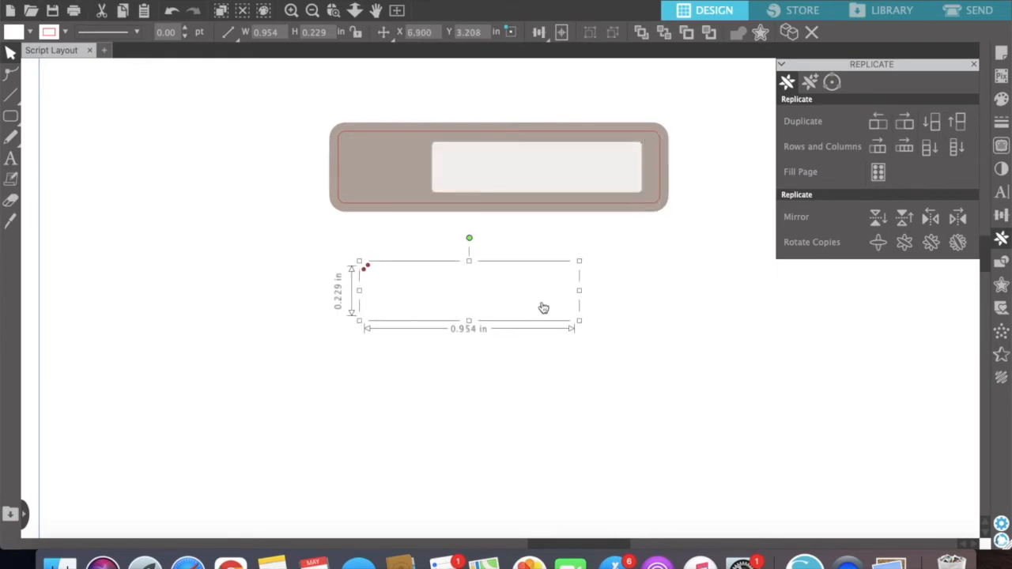
{"action": "left_click_drag", "start_coordinate": [578, 291], "coordinate": [378, 165]}
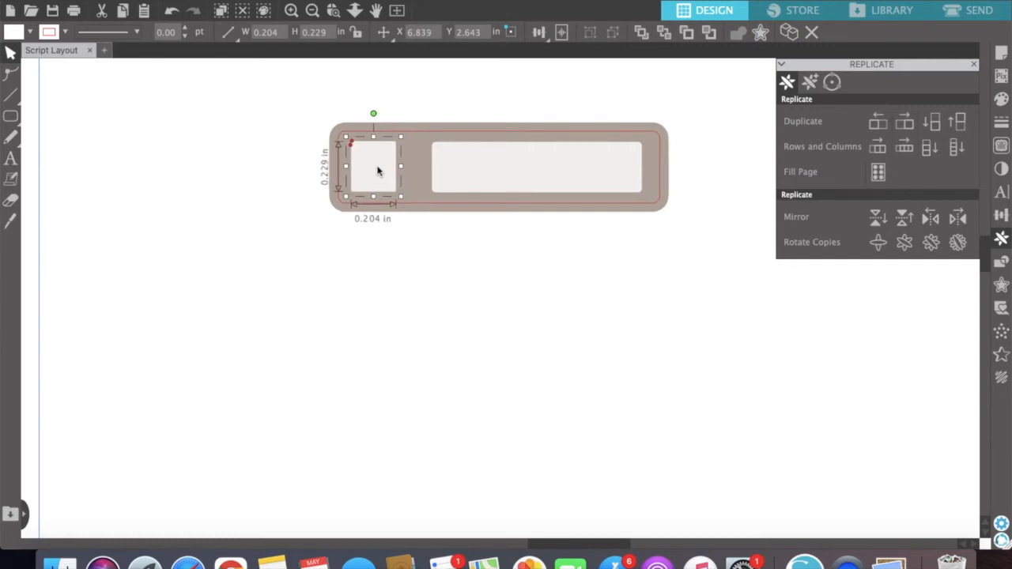
- Extend the large white box toward the small one to about 1.047 in wide
{"action": "left_click", "coordinate": [436, 172]}
{"action": "left_click_drag", "start_coordinate": [420, 170], "coordinate": [407, 168]}
{"action": "left_click", "coordinate": [462, 287]}
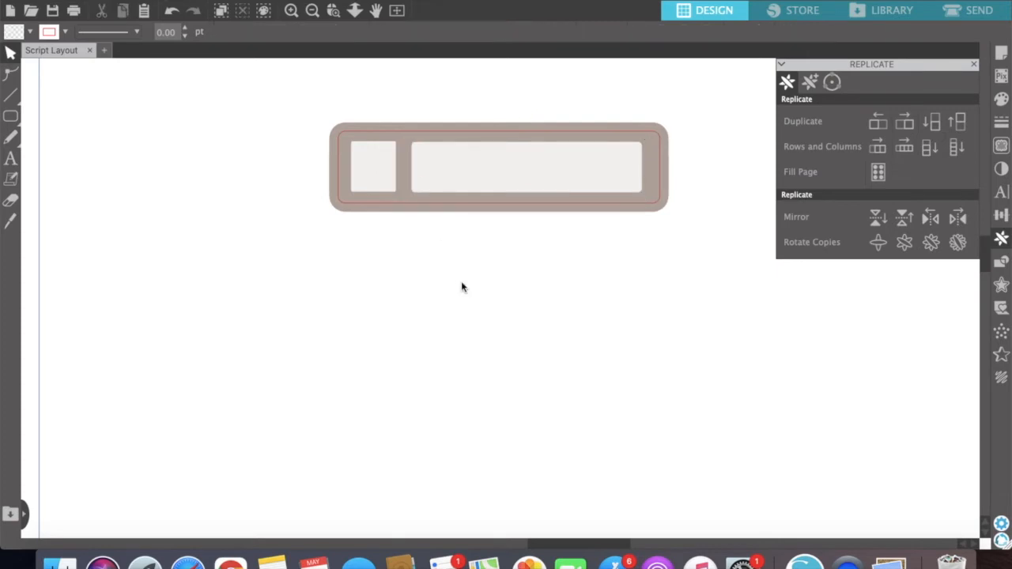
- Round the corners of the small white box to match those of the large white box
{"action": "left_click", "coordinate": [291, 9]}
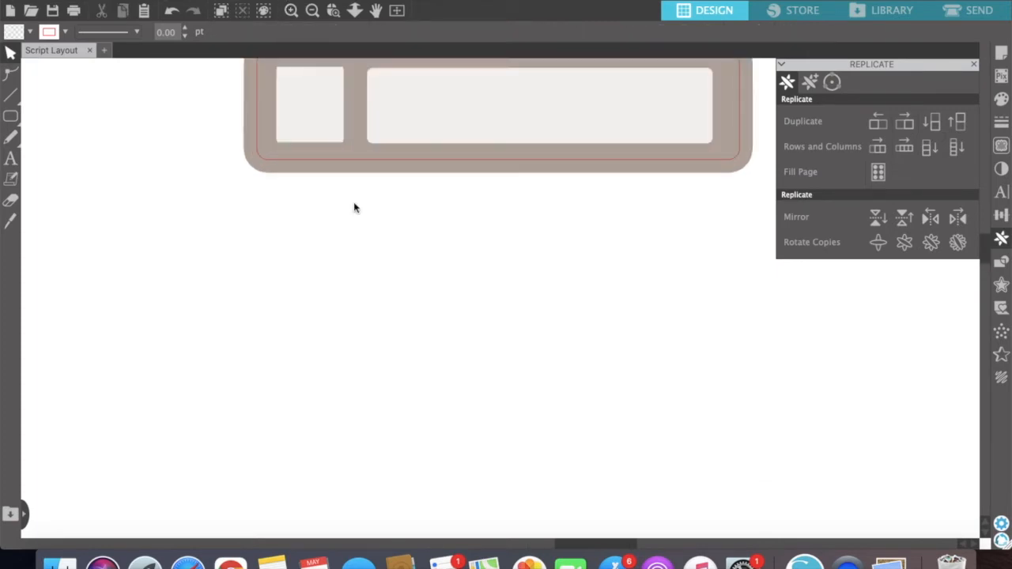
{"action": "scroll", "coordinate": [353, 203], "scroll_direction": "up", "scroll_amount": 3}
{"action": "left_click", "coordinate": [291, 9]}
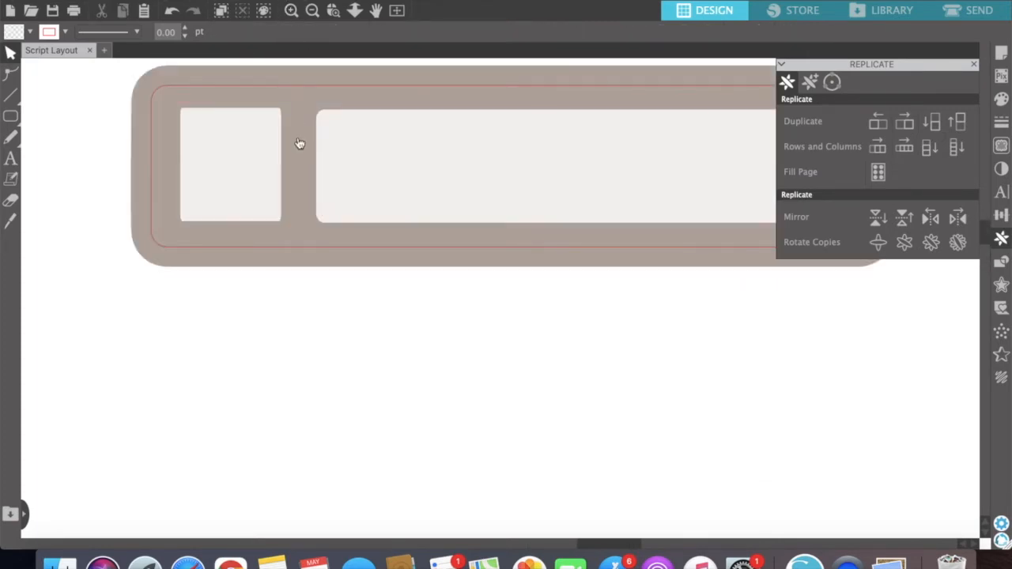
{"action": "scroll", "coordinate": [300, 142], "scroll_direction": "up", "scroll_amount": 2}
{"action": "scroll", "coordinate": [300, 142], "scroll_direction": "left", "scroll_amount": 2}
{"action": "left_click", "coordinate": [278, 188]}
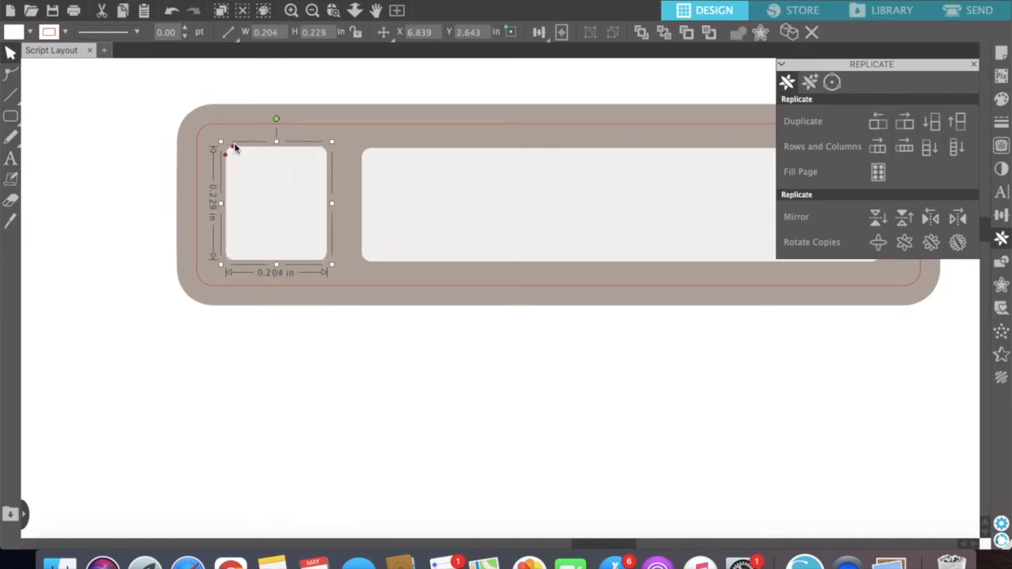
{"action": "left_click", "coordinate": [329, 345]}
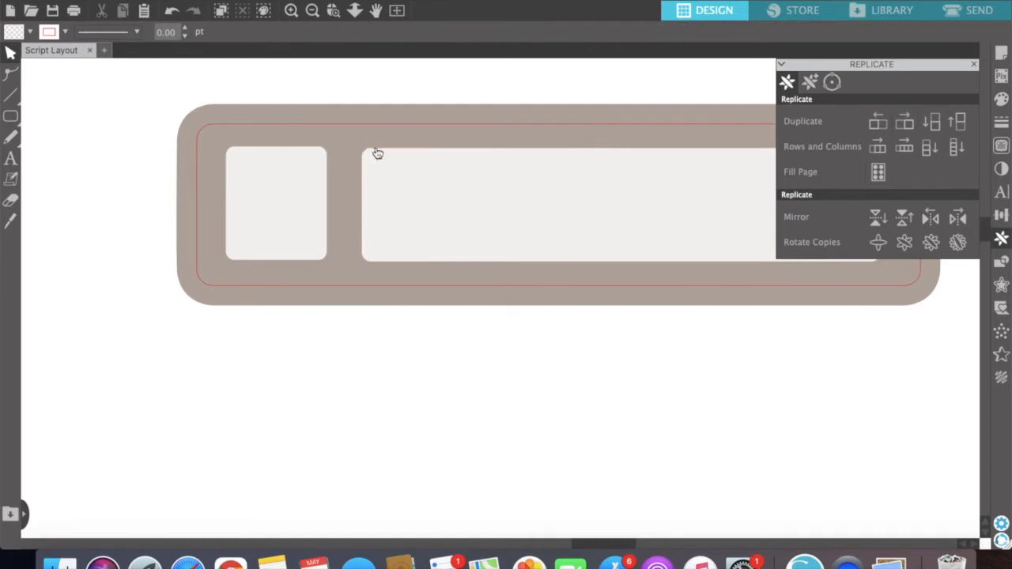
- Align the small and large white boxes with each other along their horizontal middle line
{"action": "left_click", "coordinate": [399, 187]}
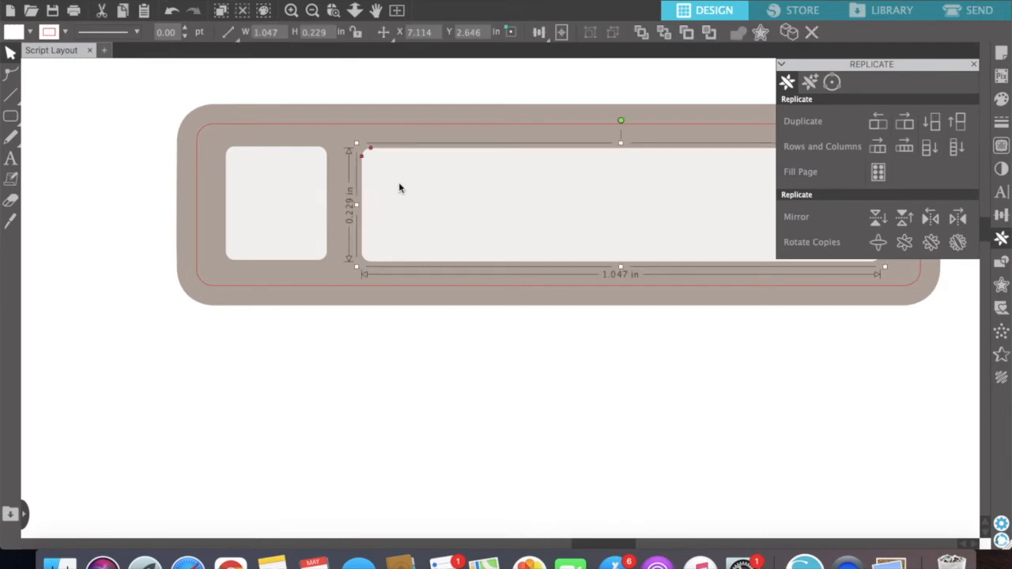
{"action": "left_click", "coordinate": [302, 194], "text": "shift"}
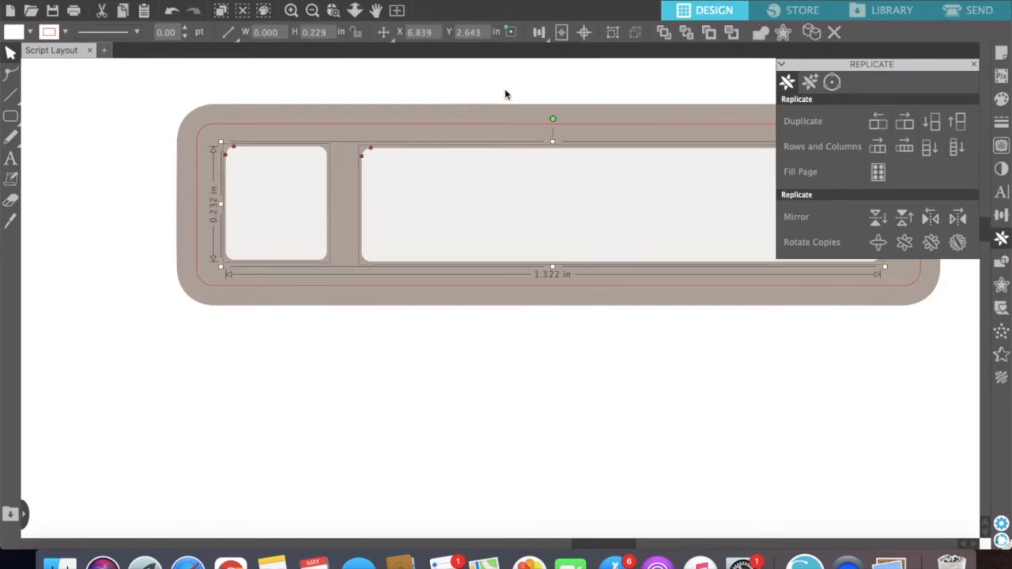
{"action": "left_click", "coordinate": [539, 34]}
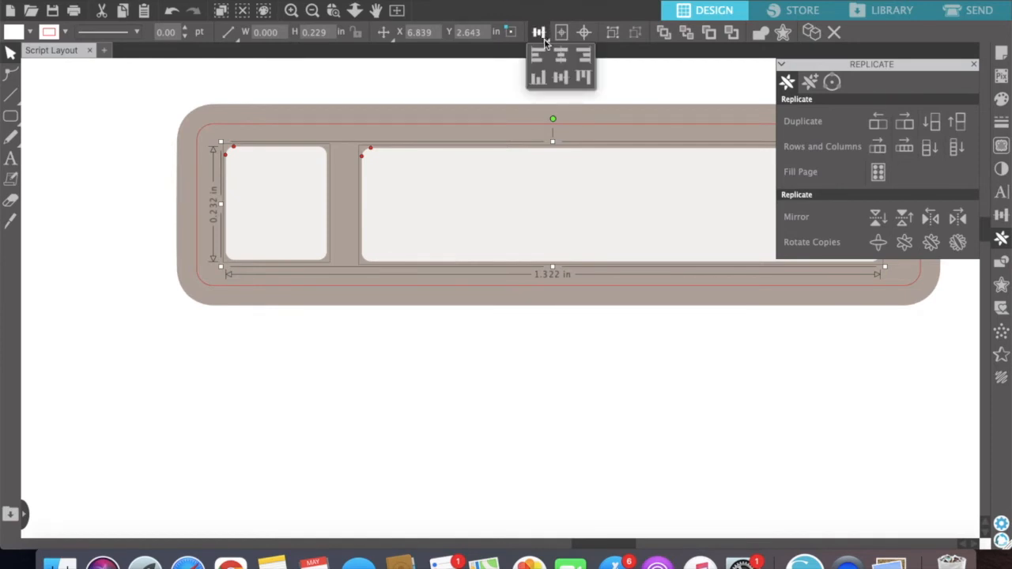
{"action": "left_click", "coordinate": [561, 80]}
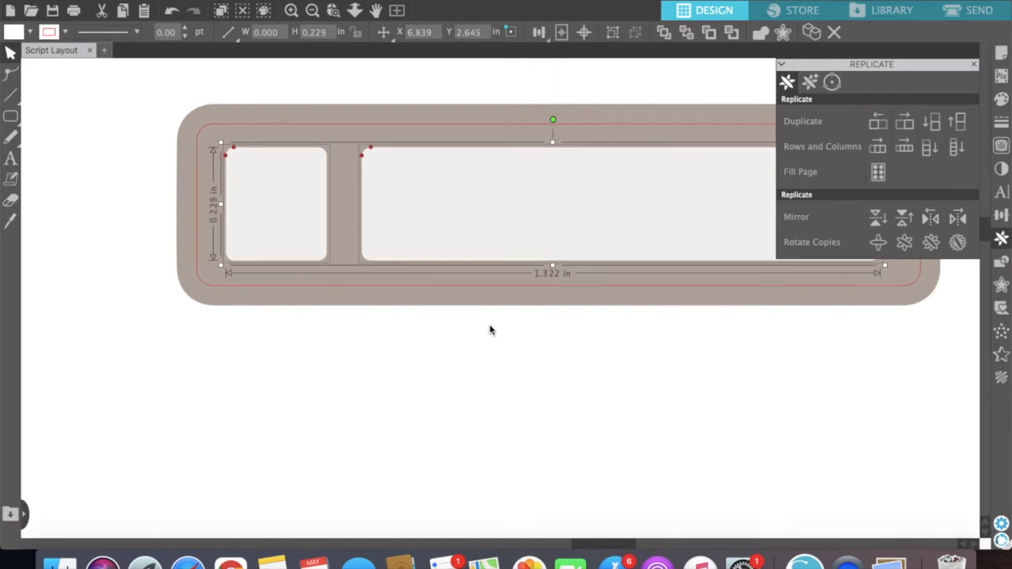
{"action": "left_click", "coordinate": [470, 406]}
{"action": "scroll", "coordinate": [469, 405], "scroll_direction": "right", "scroll_amount": 5}
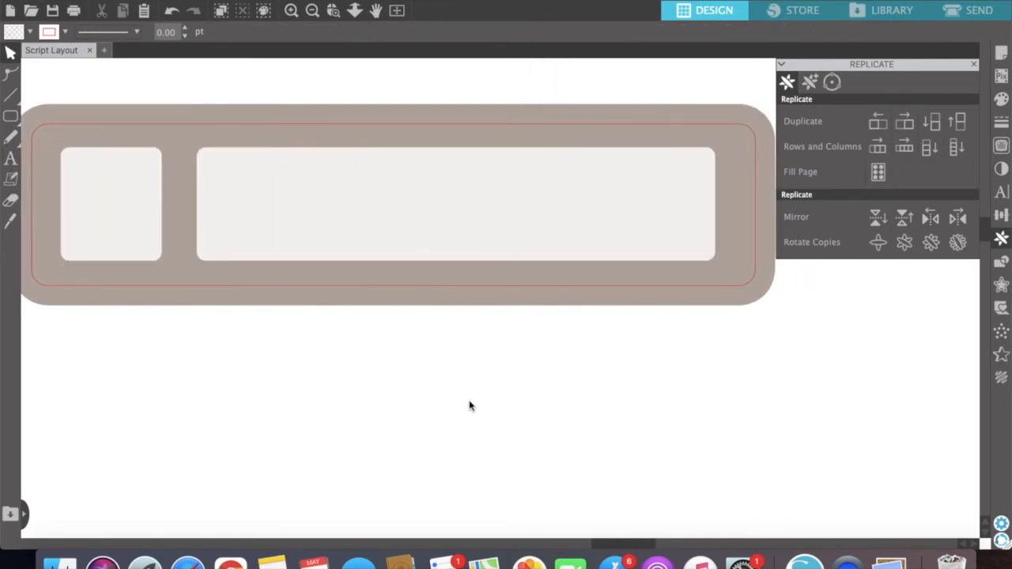
{"action": "scroll", "coordinate": [469, 406], "scroll_direction": "left", "scroll_amount": 2}
{"action": "scroll", "coordinate": [470, 405], "scroll_direction": "right", "scroll_amount": 3}
{"action": "scroll", "coordinate": [470, 406], "scroll_direction": "left", "scroll_amount": 3}
- Group all parts of the checkbox sticker and move it to the upper-left corner of the right half, below the header
{"action": "left_click", "coordinate": [319, 6]}
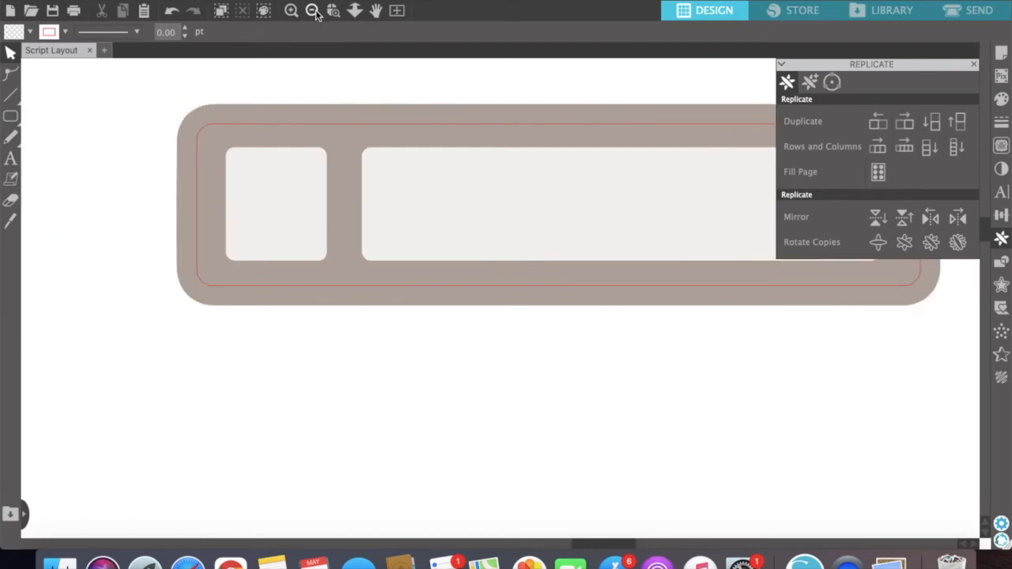
{"action": "left_click", "coordinate": [319, 6]}
{"action": "left_click", "coordinate": [319, 7]}
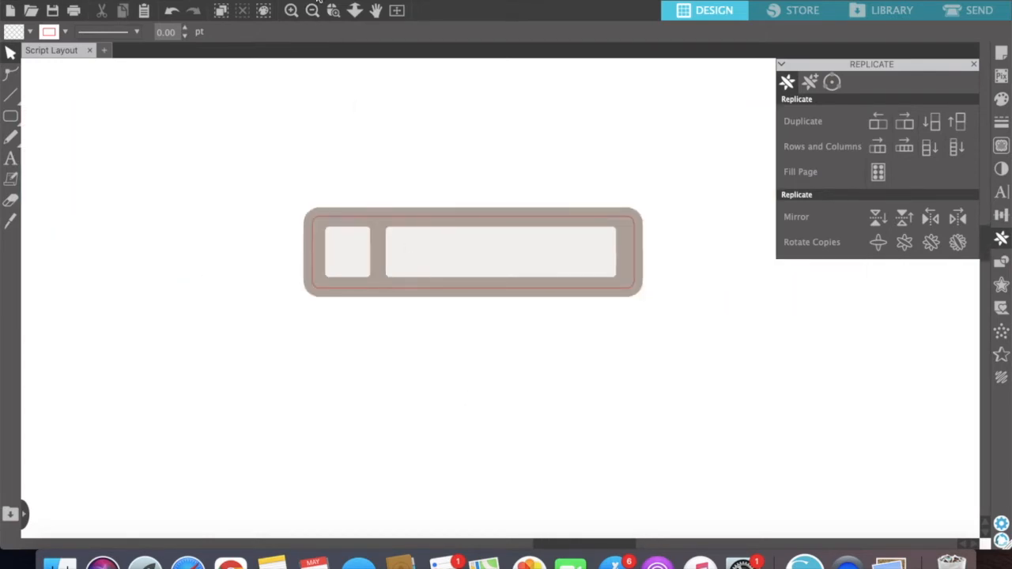
{"action": "left_click", "coordinate": [313, 10]}
{"action": "left_click_drag", "start_coordinate": [664, 282], "coordinate": [364, 259]}
{"action": "left_click_drag", "start_coordinate": [447, 272], "coordinate": [266, 144]}
- Duplicate the checkbox sticker to the right twice with a small gap, forming a row of three
{"action": "left_click", "coordinate": [906, 124]}
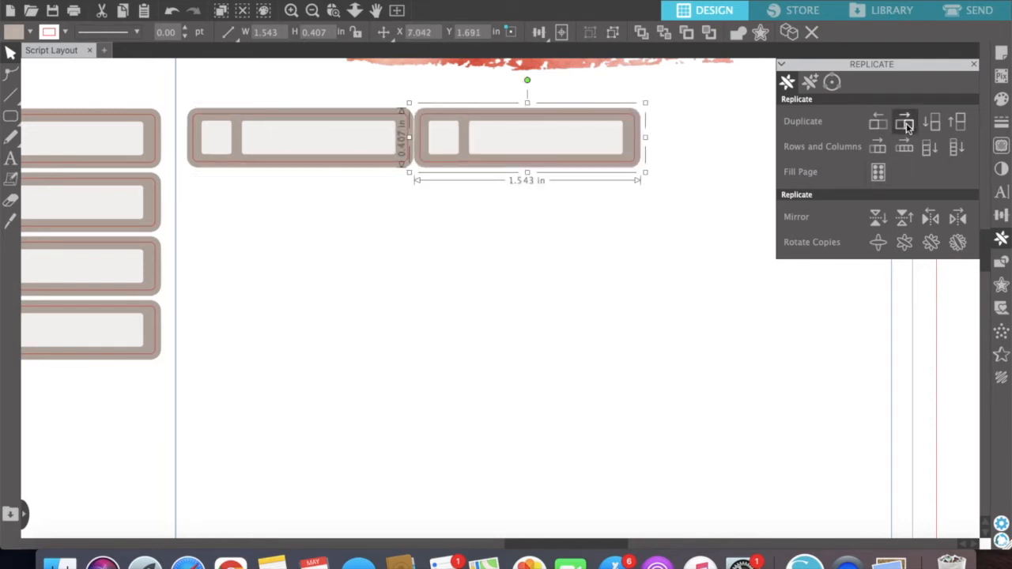
{"action": "left_click", "coordinate": [906, 124]}
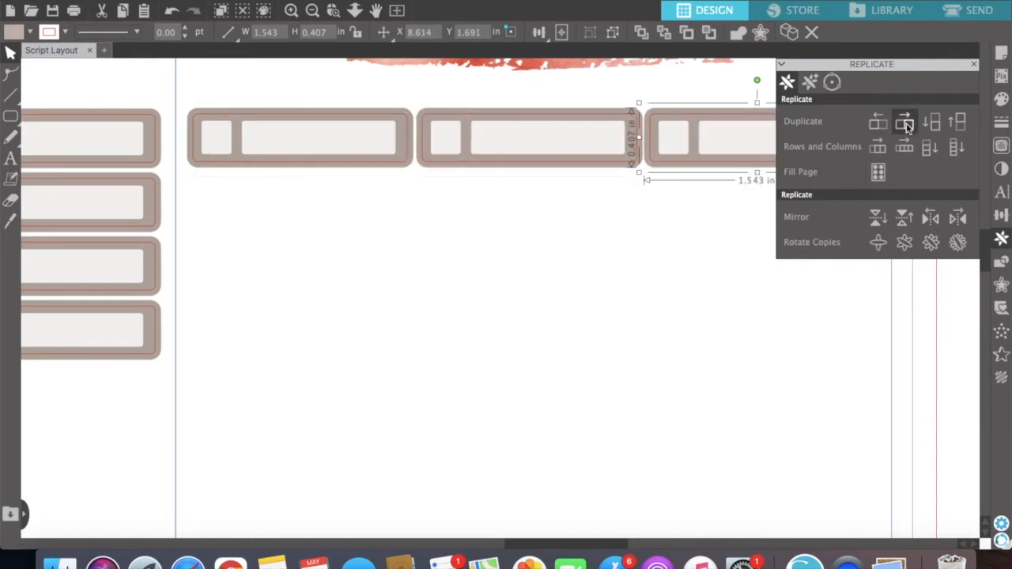
{"action": "left_click", "coordinate": [669, 250]}
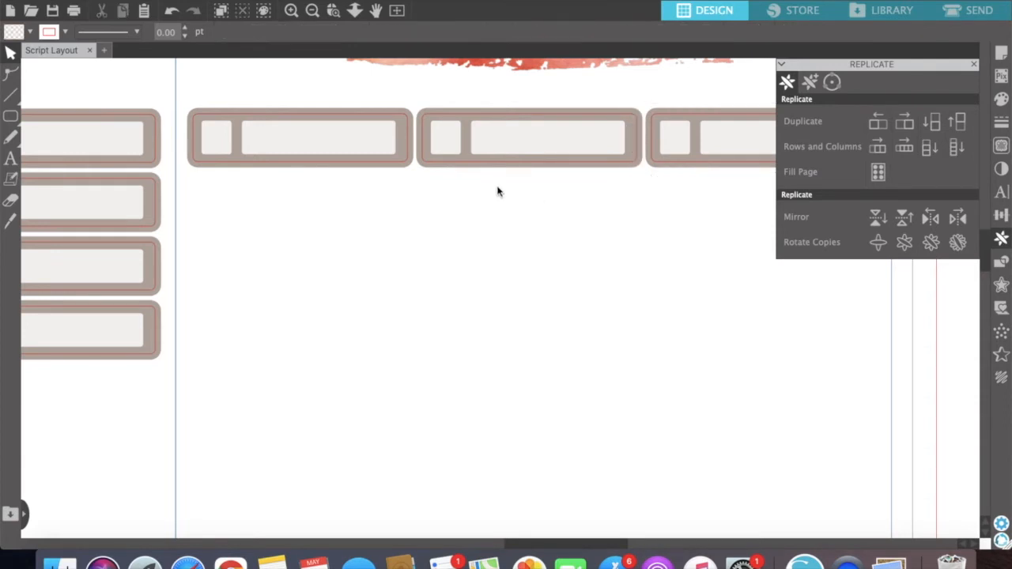
- Examine the layout of both sticker designs across the whole page
{"action": "left_click", "coordinate": [312, 9]}
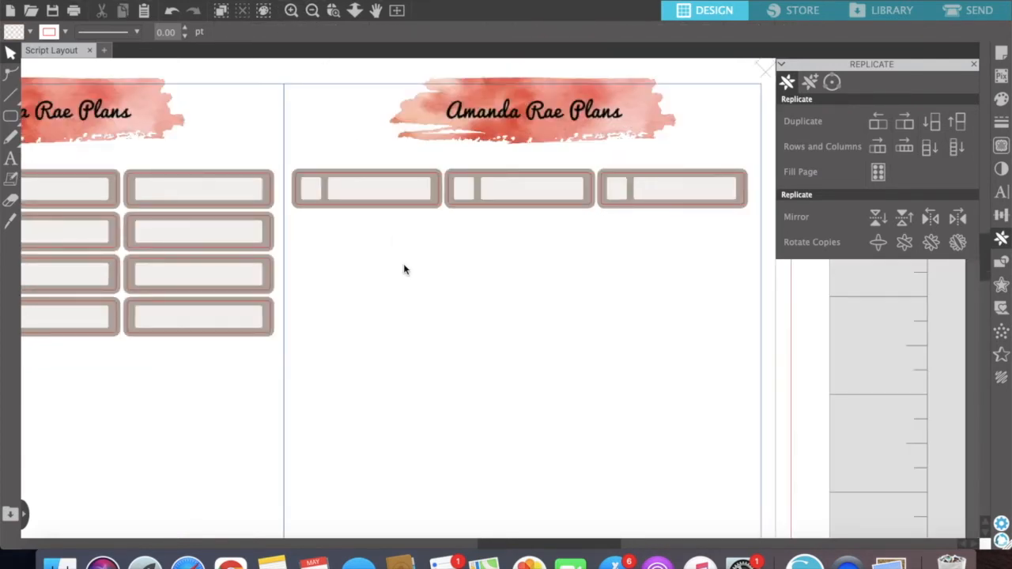
{"action": "scroll", "coordinate": [404, 267], "scroll_direction": "left", "scroll_amount": 2}
{"action": "scroll", "coordinate": [477, 259], "scroll_direction": "left", "scroll_amount": 5}
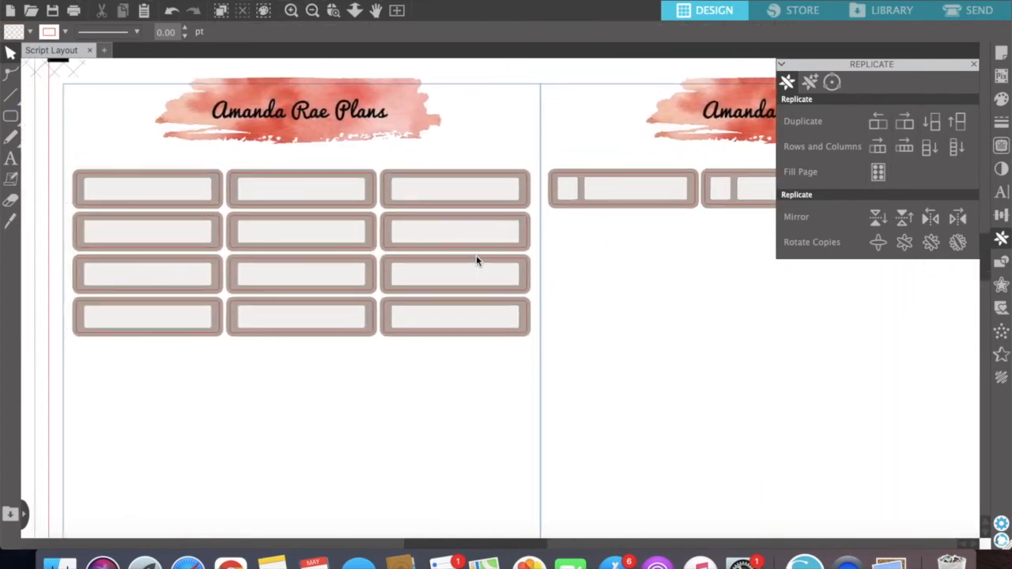
{"action": "left_click", "coordinate": [314, 9]}
{"action": "left_click", "coordinate": [314, 9]}
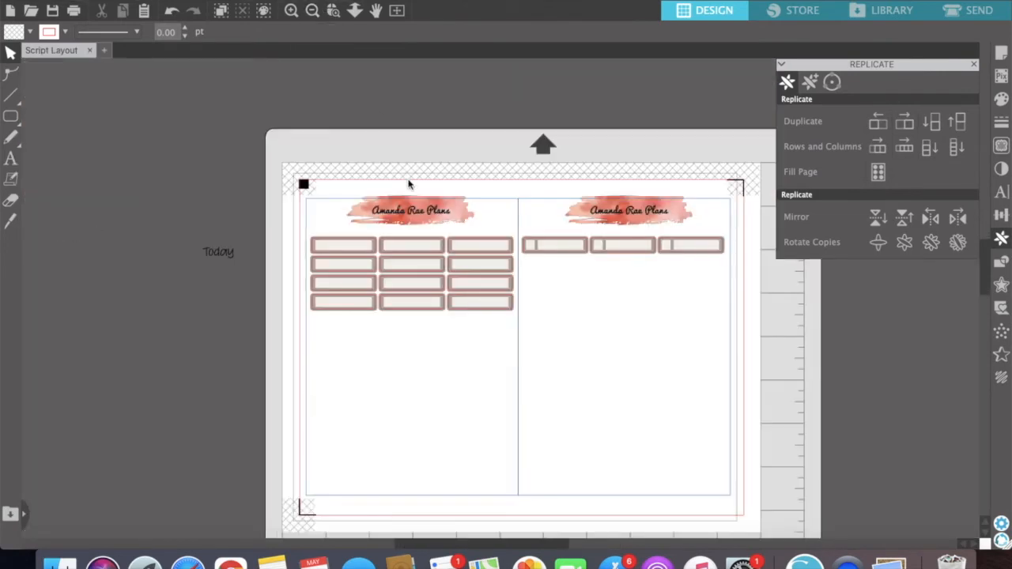
{"action": "scroll", "coordinate": [408, 183], "scroll_direction": "down", "scroll_amount": 1}
{"action": "scroll", "coordinate": [409, 183], "scroll_direction": "down", "scroll_amount": 2}
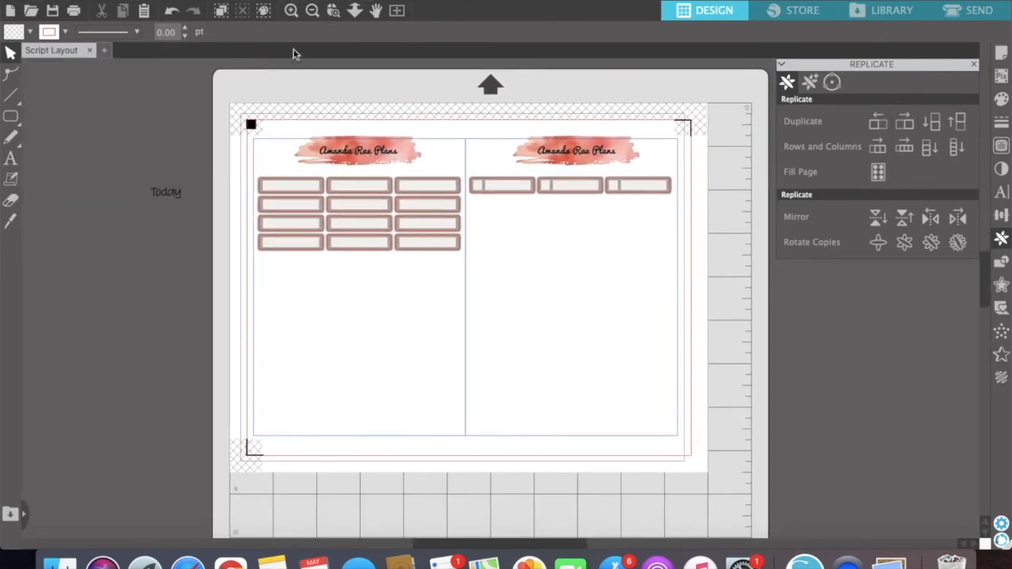
- Draw a rectangle about 0.7 in tall below the checkbox sticker row and narrow it to about 0.474 in wide
{"action": "left_click", "coordinate": [297, 14]}
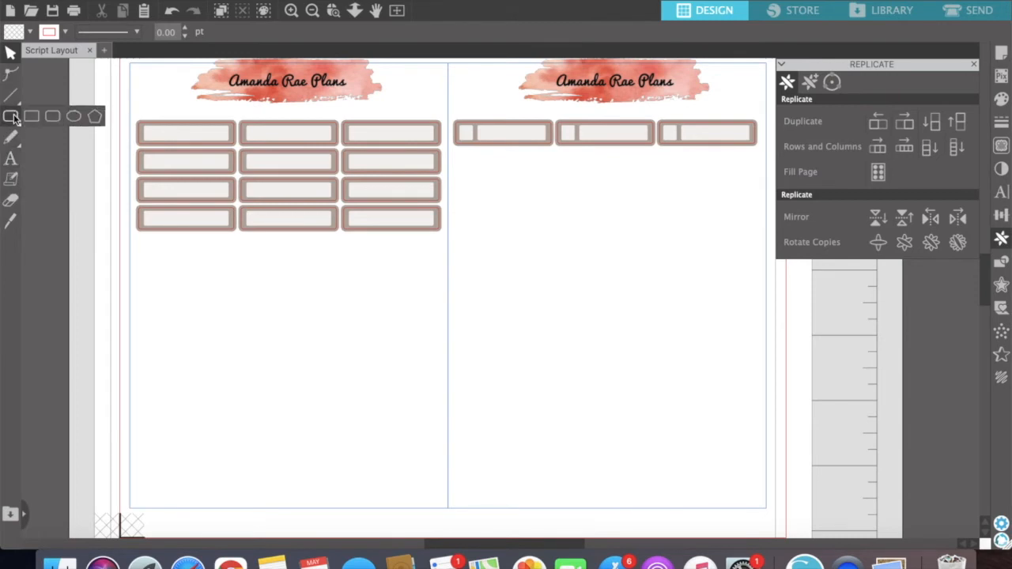
{"action": "left_click", "coordinate": [28, 116]}
{"action": "left_click_drag", "start_coordinate": [496, 188], "coordinate": [535, 239]}
{"action": "left_click", "coordinate": [291, 11]}
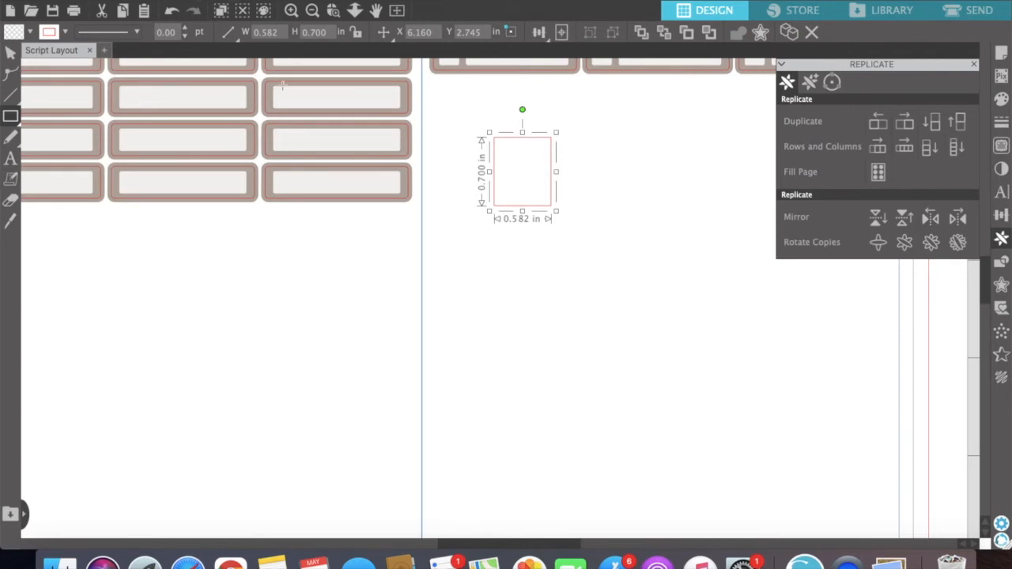
{"action": "left_click", "coordinate": [9, 53]}
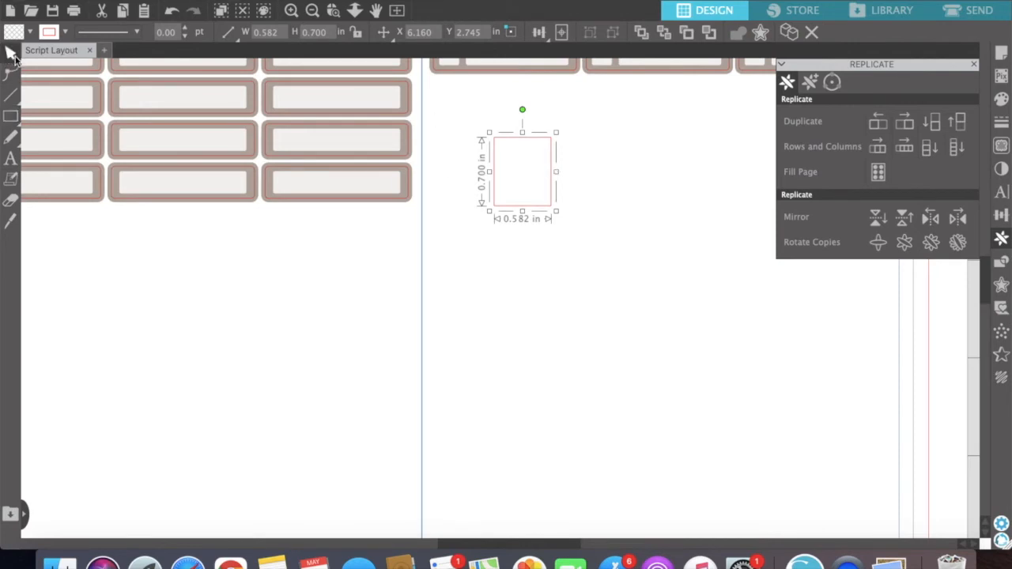
{"action": "left_click_drag", "start_coordinate": [557, 174], "coordinate": [545, 175]}
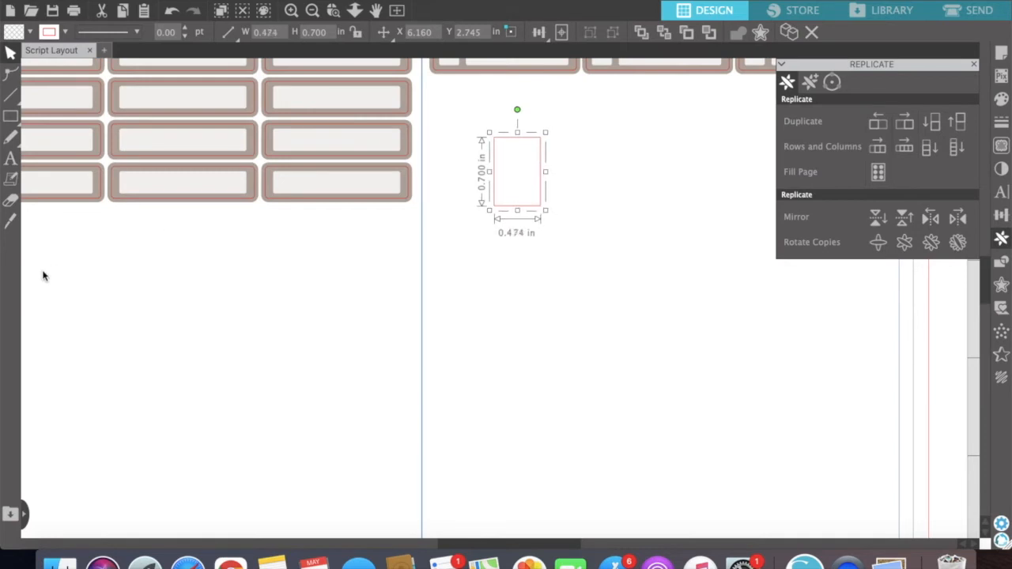
- Try to slice the rectangle diagonally with a straight Knife cut in Outline mode and pull the lower-right piece away
{"action": "left_click", "coordinate": [4, 230]}
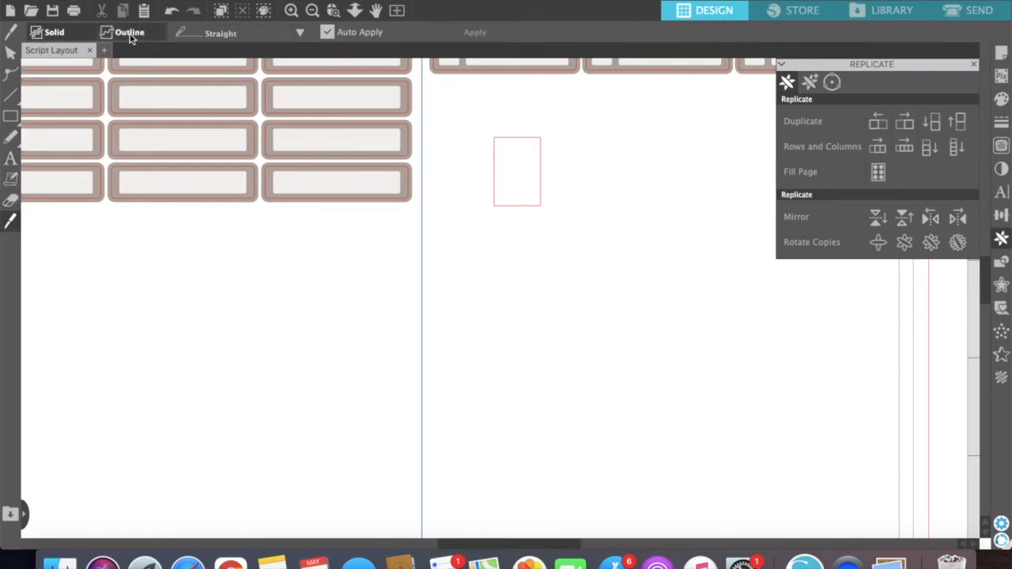
{"action": "left_click", "coordinate": [300, 34]}
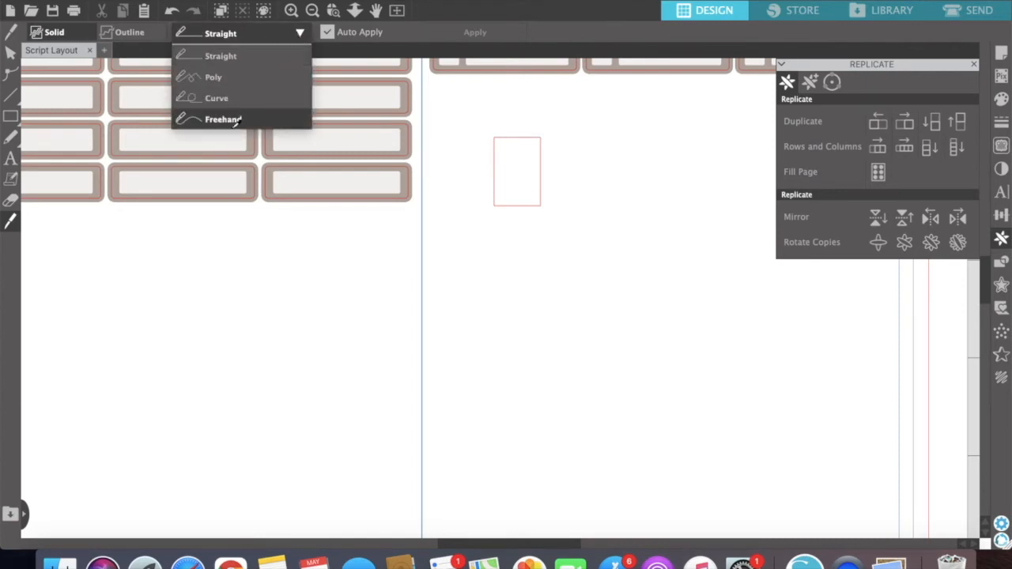
{"action": "left_click", "coordinate": [197, 36]}
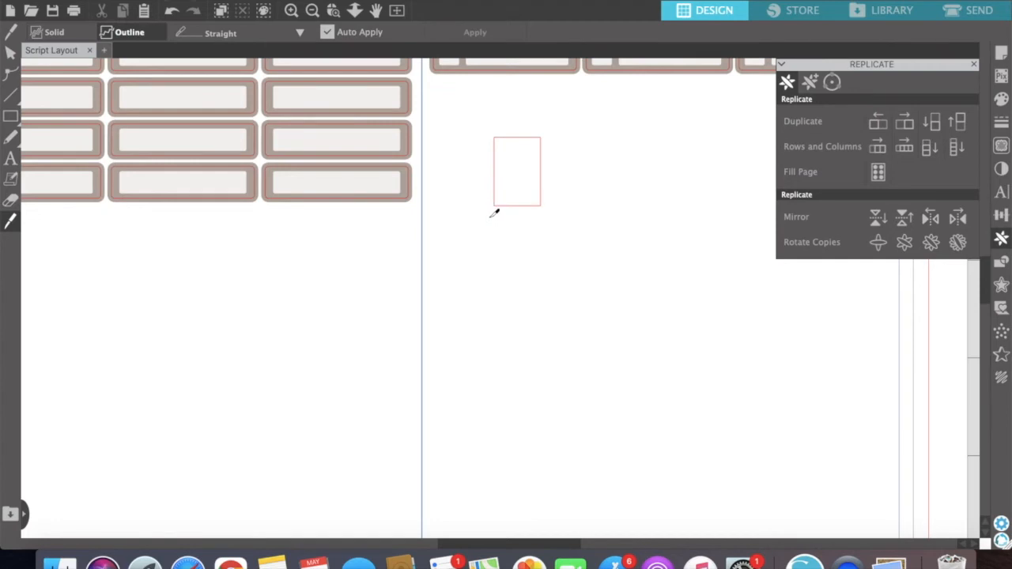
{"action": "left_click_drag", "start_coordinate": [494, 211], "coordinate": [570, 151]}
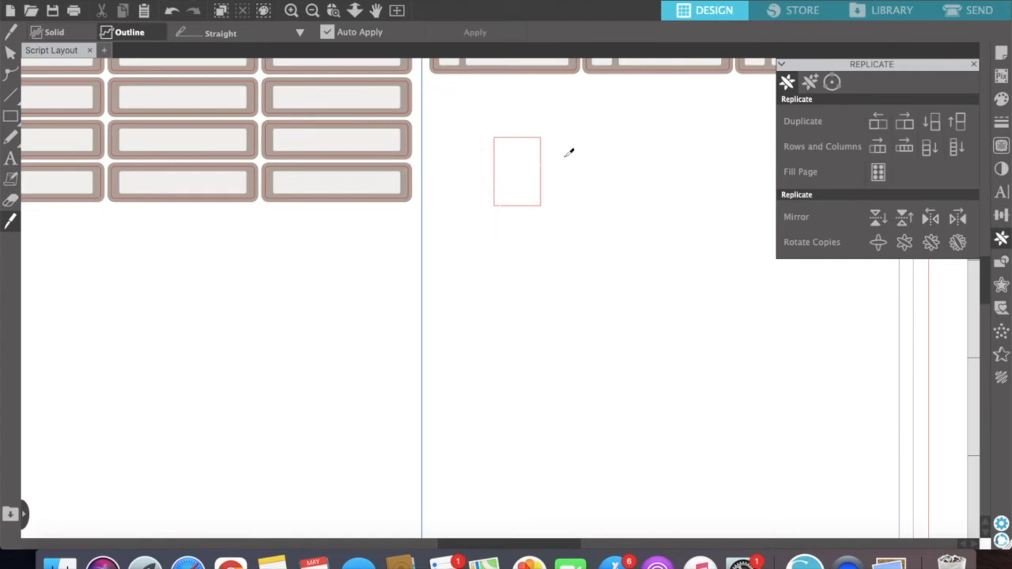
{"action": "left_click", "coordinate": [291, 10]}
{"action": "left_click", "coordinate": [291, 10]}
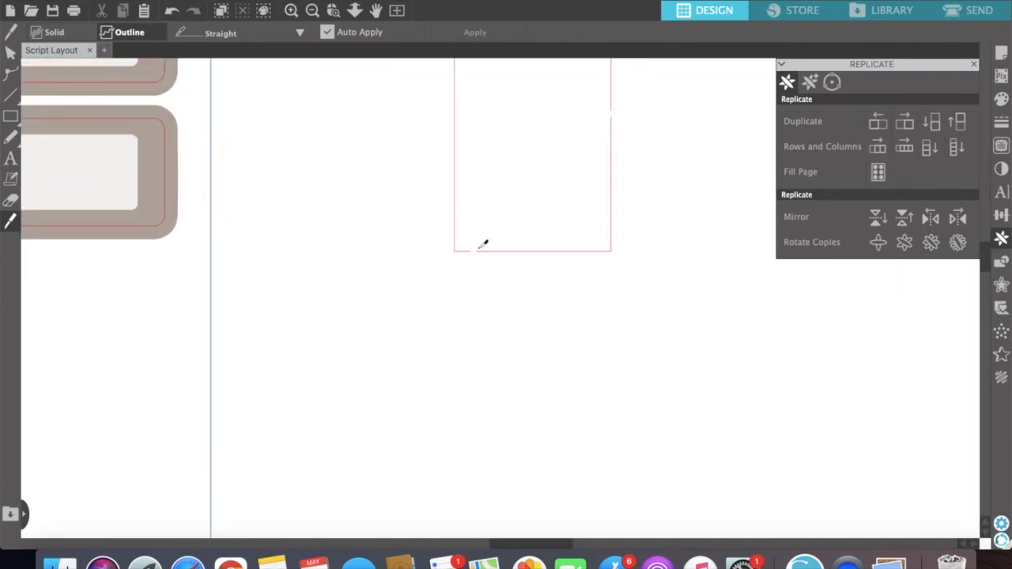
{"action": "left_click", "coordinate": [291, 9]}
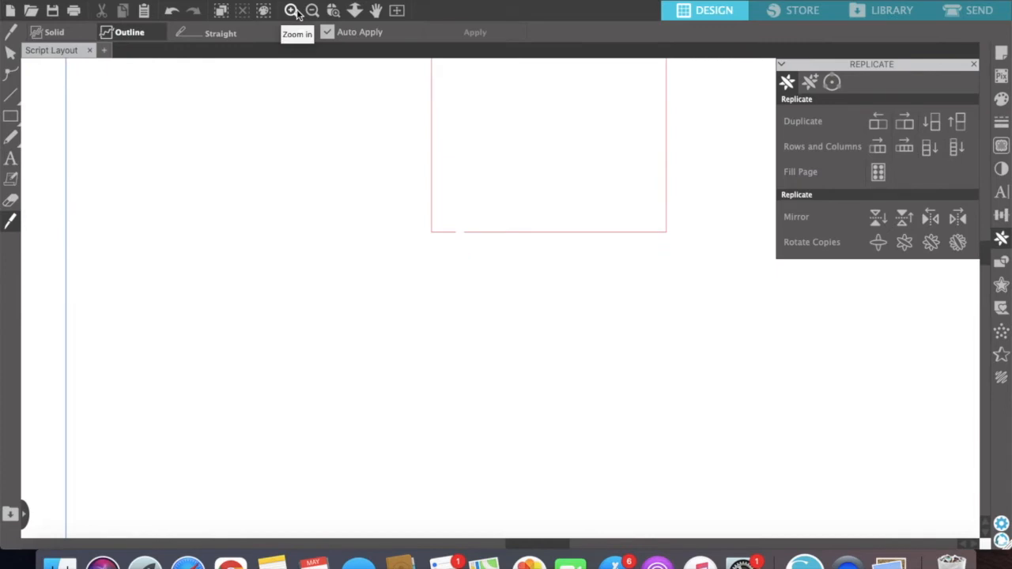
{"action": "scroll", "coordinate": [463, 126], "scroll_direction": "up", "scroll_amount": 5}
{"action": "scroll", "coordinate": [463, 126], "scroll_direction": "right", "scroll_amount": 3}
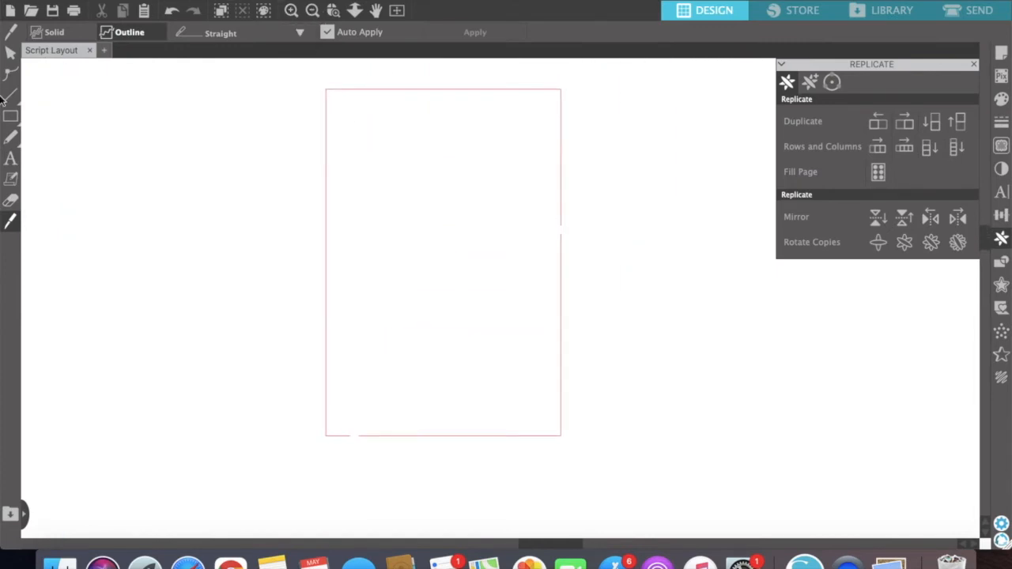
{"action": "left_click", "coordinate": [11, 51]}
{"action": "left_click_drag", "start_coordinate": [560, 250], "coordinate": [645, 292]}
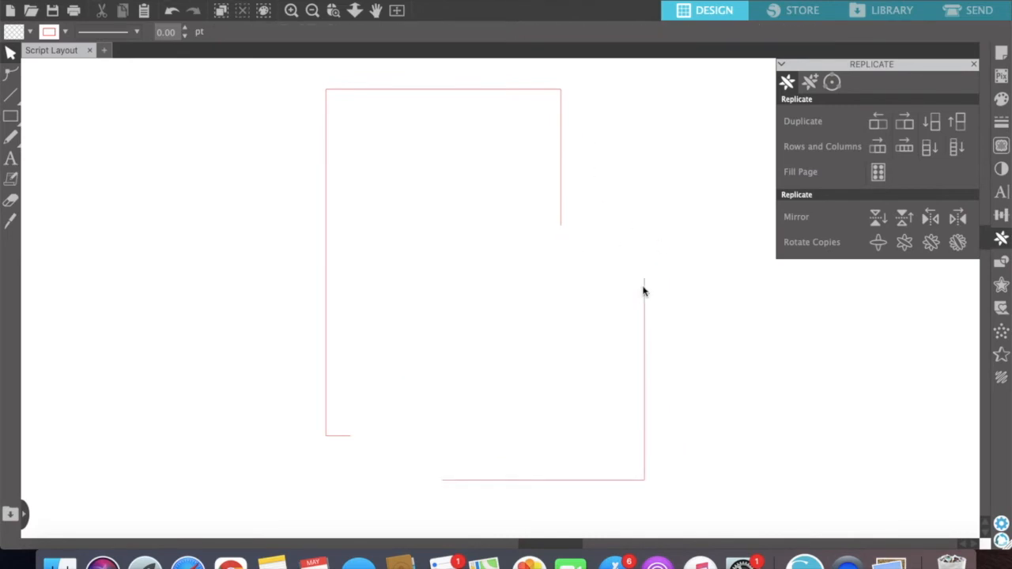
- Undo pulling the lower-right piece away from the rest of the cut rectangle
{"action": "left_click", "coordinate": [181, 13]}
{"action": "left_click", "coordinate": [181, 13]}
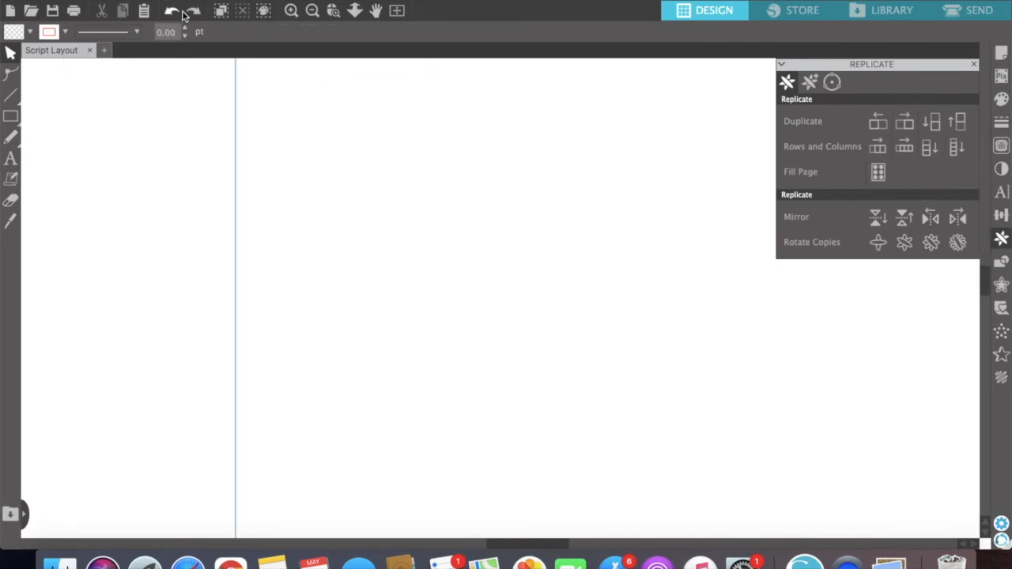
{"action": "left_click", "coordinate": [313, 9]}
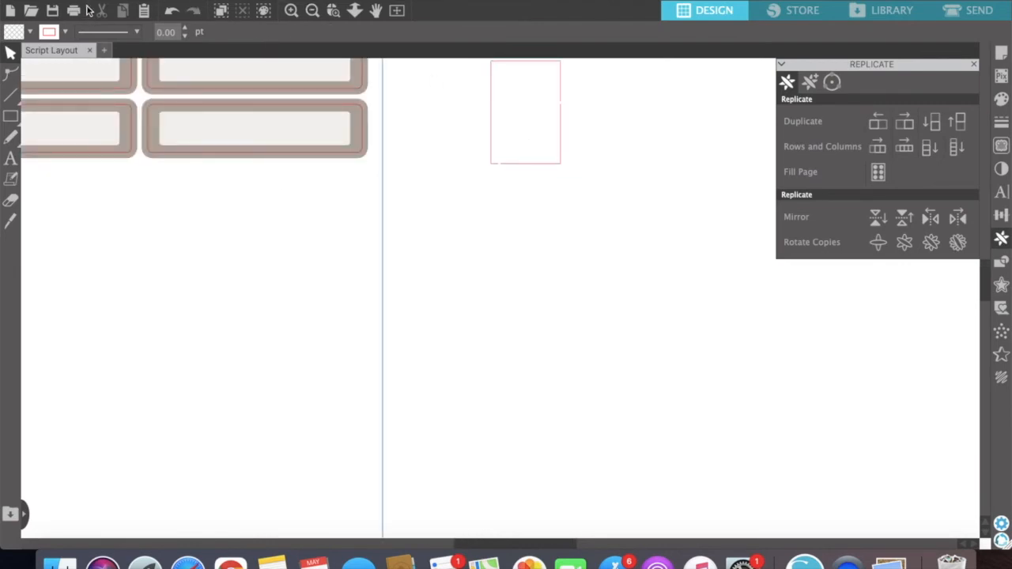
{"action": "left_click", "coordinate": [178, 15]}
{"action": "left_click", "coordinate": [178, 15]}
{"action": "left_click", "coordinate": [178, 15]}
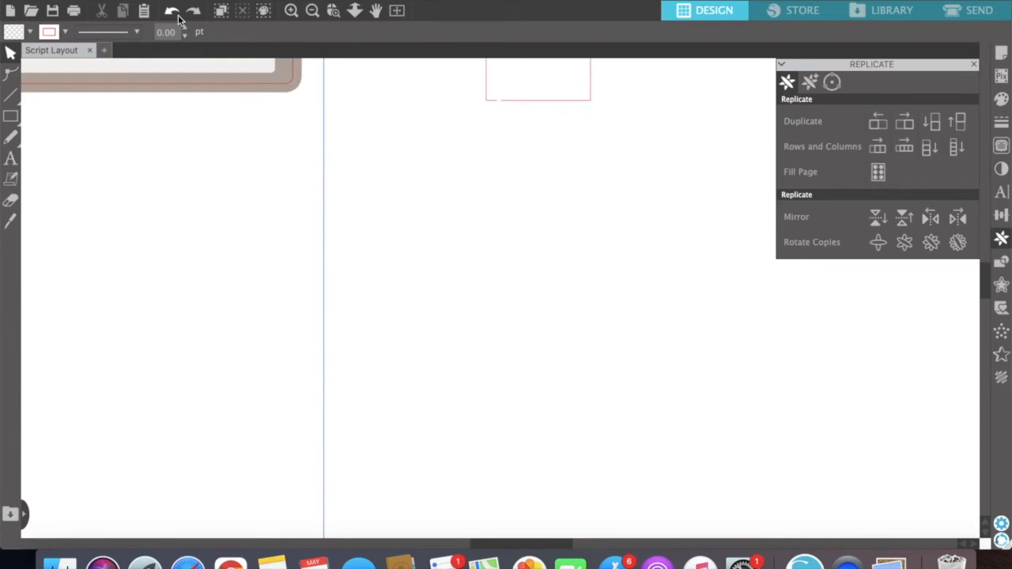
{"action": "left_click", "coordinate": [178, 15]}
- Delete the cut rectangle and draw a new one about 0.484 in wide and 0.757 in tall below the sticker row
{"action": "left_click_drag", "start_coordinate": [567, 228], "coordinate": [466, 100]}
{"action": "key", "text": "Delete"}
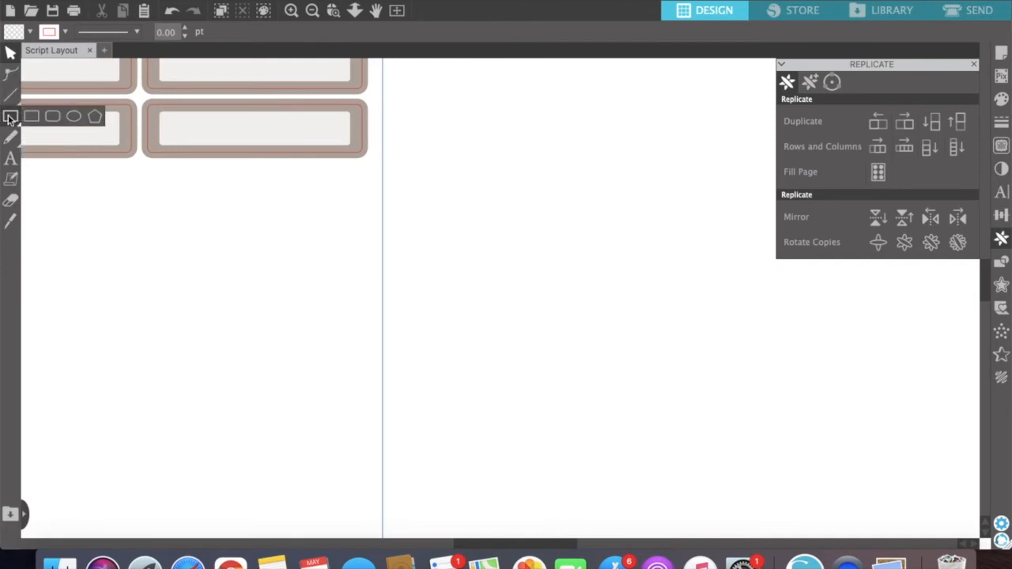
{"action": "left_click", "coordinate": [31, 116]}
{"action": "left_click_drag", "start_coordinate": [451, 169], "coordinate": [522, 279]}
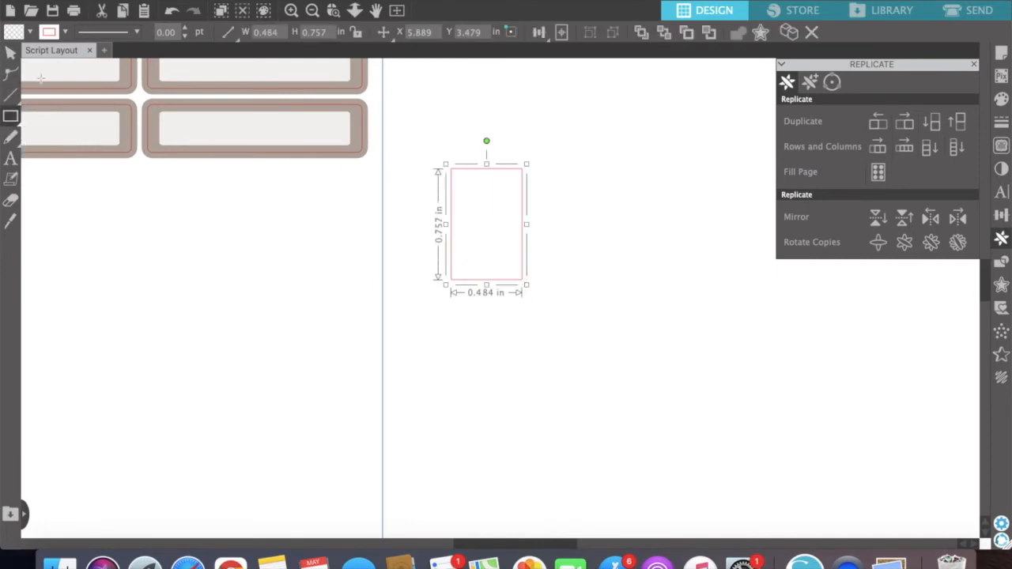
- Switch the Knife tool from Outline to Solid mode for straight cuts on the new rectangle
{"action": "left_click", "coordinate": [11, 222]}
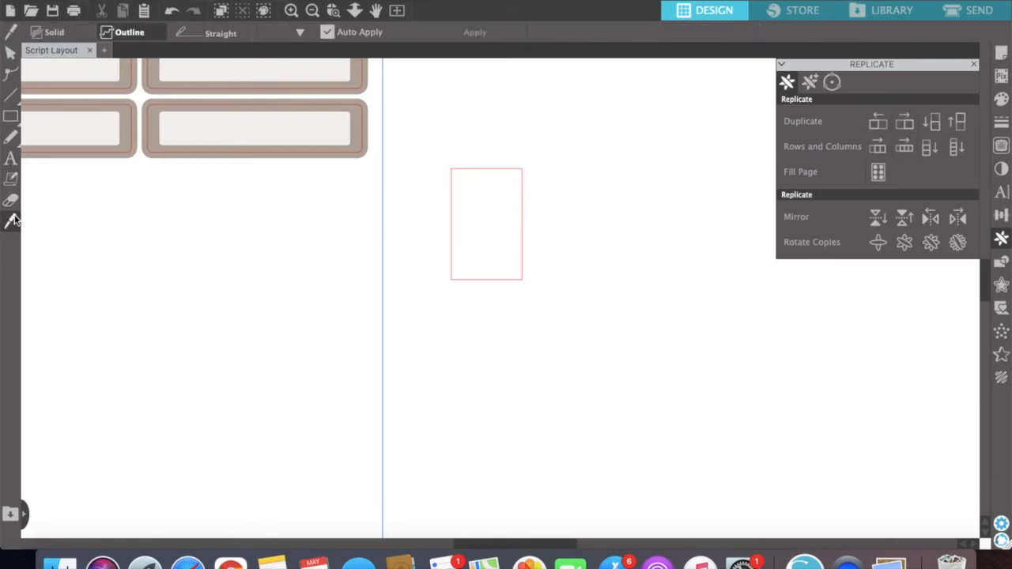
{"action": "left_click", "coordinate": [52, 37]}
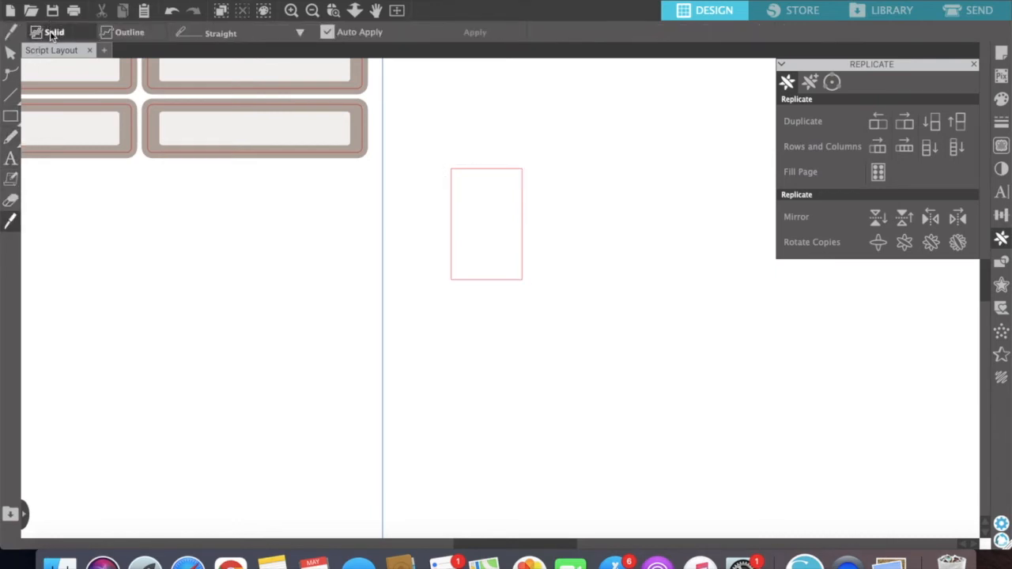
{"action": "left_click", "coordinate": [292, 10]}
{"action": "left_click", "coordinate": [292, 10]}
{"action": "scroll", "coordinate": [355, 120], "scroll_direction": "up", "scroll_amount": 2}
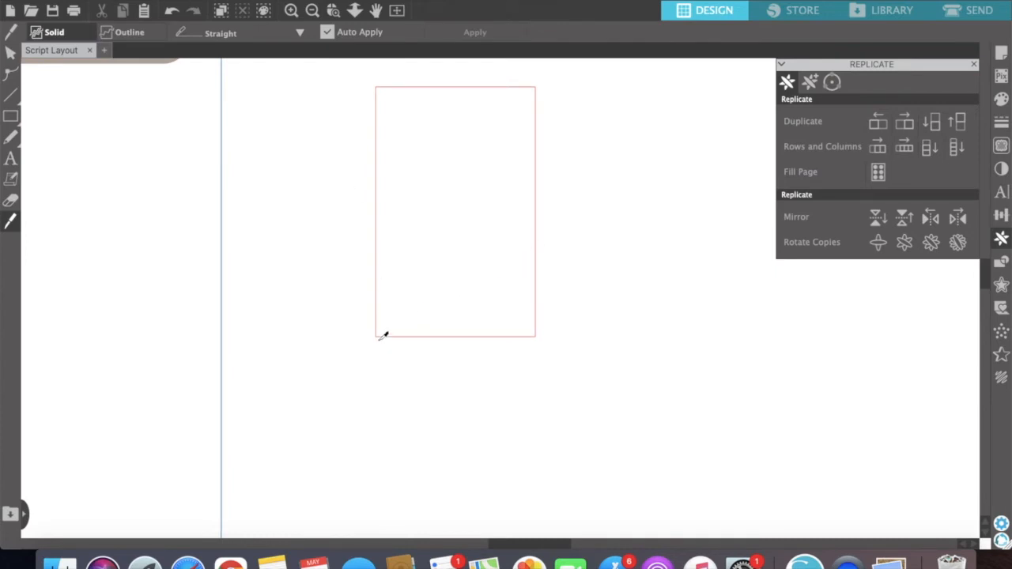
- Slice the rectangle diagonally from its lower-left corner and delete the cut-off triangle, about 0.464 in wide and tall
{"action": "mouse_move", "coordinate": [369, 346]}
{"action": "left_mouse_down"}
{"action": "mouse_move", "coordinate": [572, 228]}
{"action": "mouse_move", "coordinate": [619, 215]}
{"action": "left_mouse_up"}
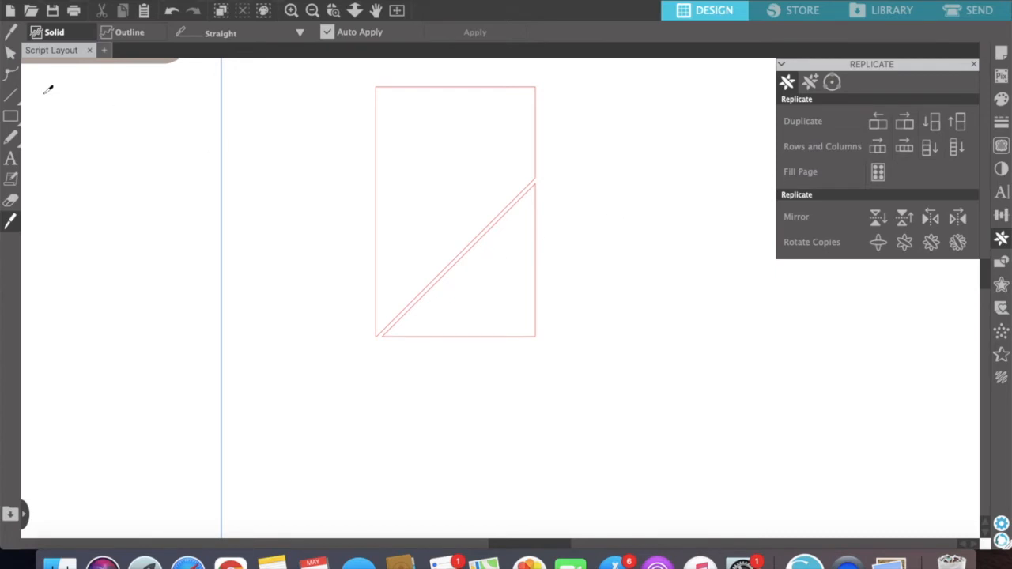
{"action": "left_click", "coordinate": [10, 53]}
{"action": "left_click_drag", "start_coordinate": [501, 273], "coordinate": [608, 370]}
{"action": "left_click_drag", "start_coordinate": [514, 298], "coordinate": [641, 356]}
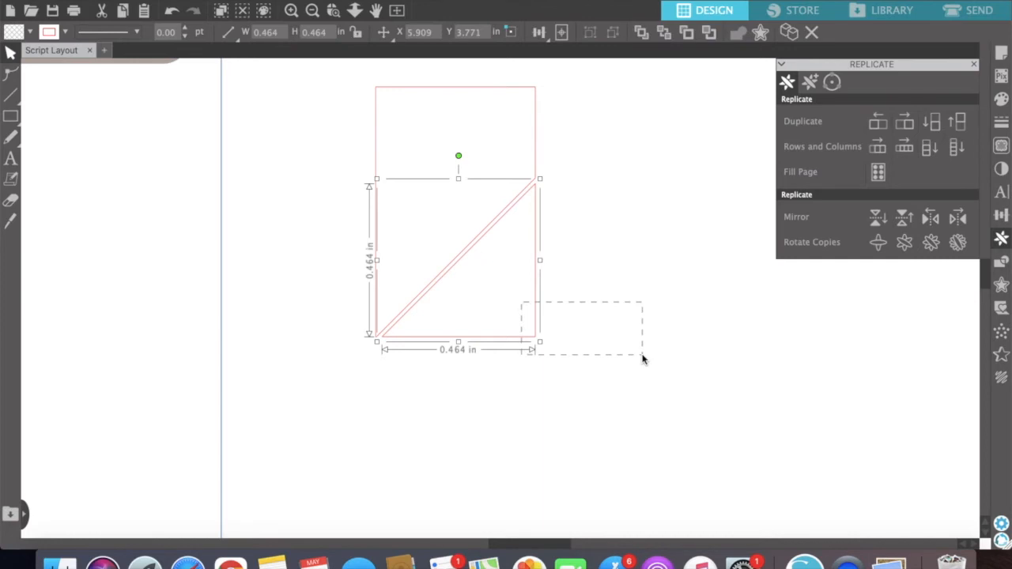
{"action": "key", "text": "Delete"}
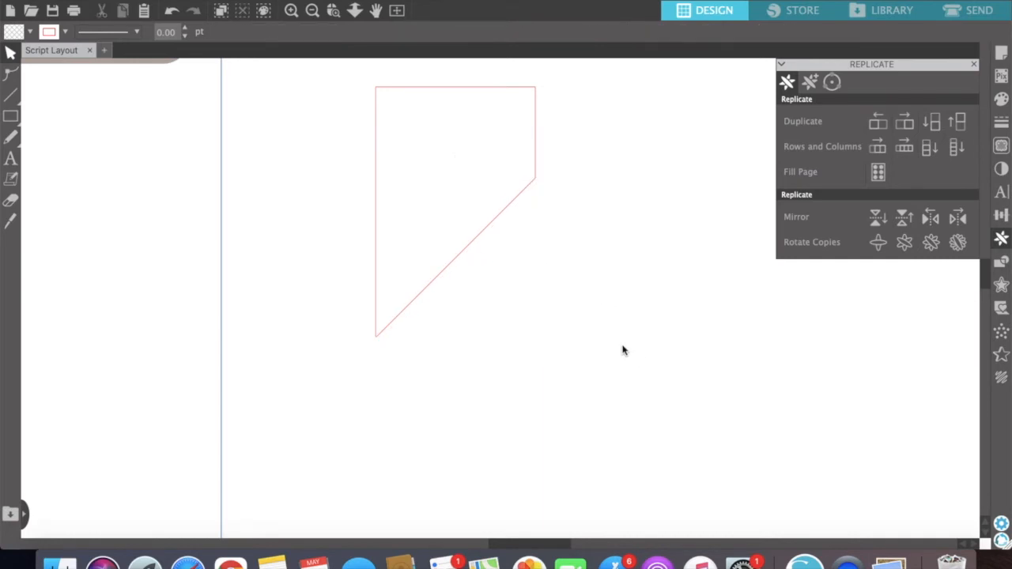
- Undo the triangle deletion and the steep diagonal cut to restore the full rectangle
{"action": "left_click", "coordinate": [171, 10]}
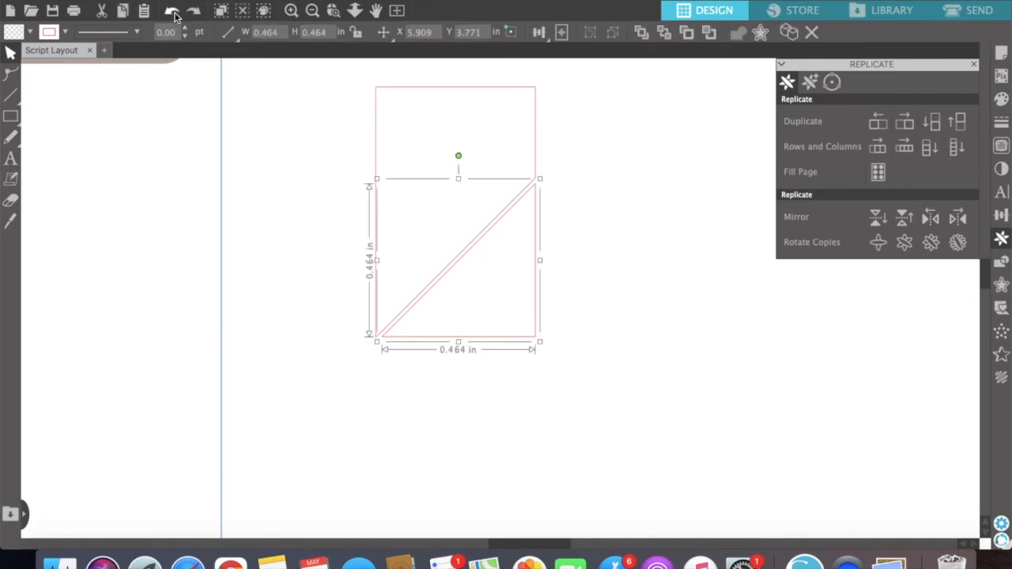
{"action": "left_click", "coordinate": [172, 10]}
{"action": "left_click", "coordinate": [172, 11]}
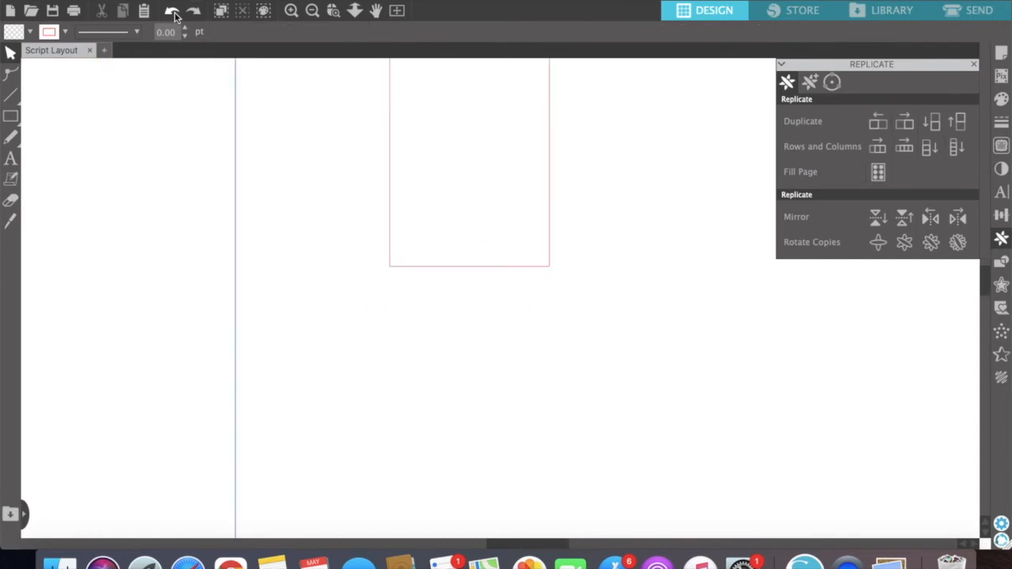
- Try a shallower straight Knife cut from near the rectangle's lower-left corner to its right edge, and undo it
{"action": "left_click", "coordinate": [10, 221]}
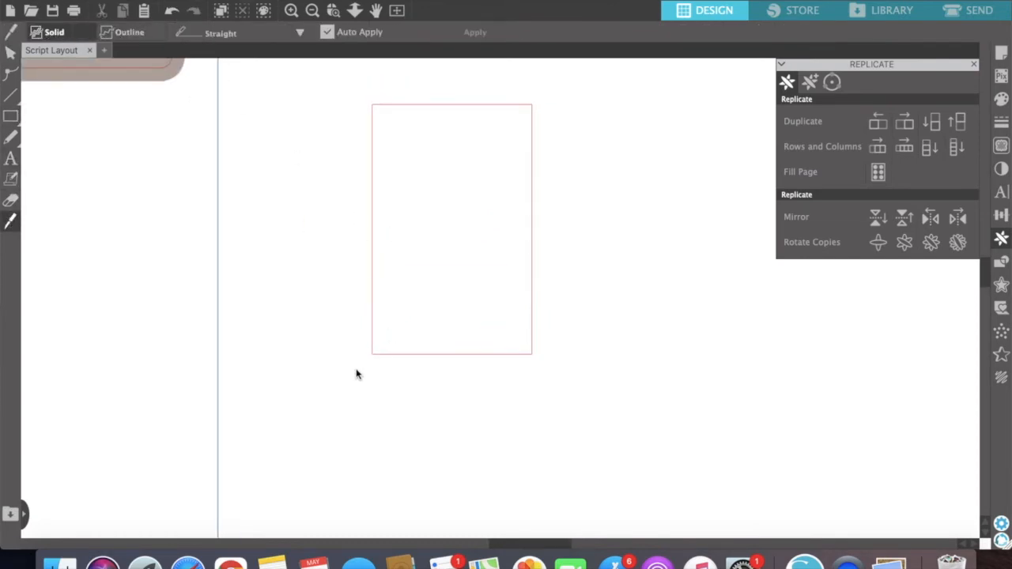
{"action": "mouse_move", "coordinate": [363, 368]}
{"action": "left_mouse_down"}
{"action": "mouse_move", "coordinate": [440, 334]}
{"action": "mouse_move", "coordinate": [557, 255]}
{"action": "mouse_move", "coordinate": [553, 246]}
{"action": "left_mouse_up"}
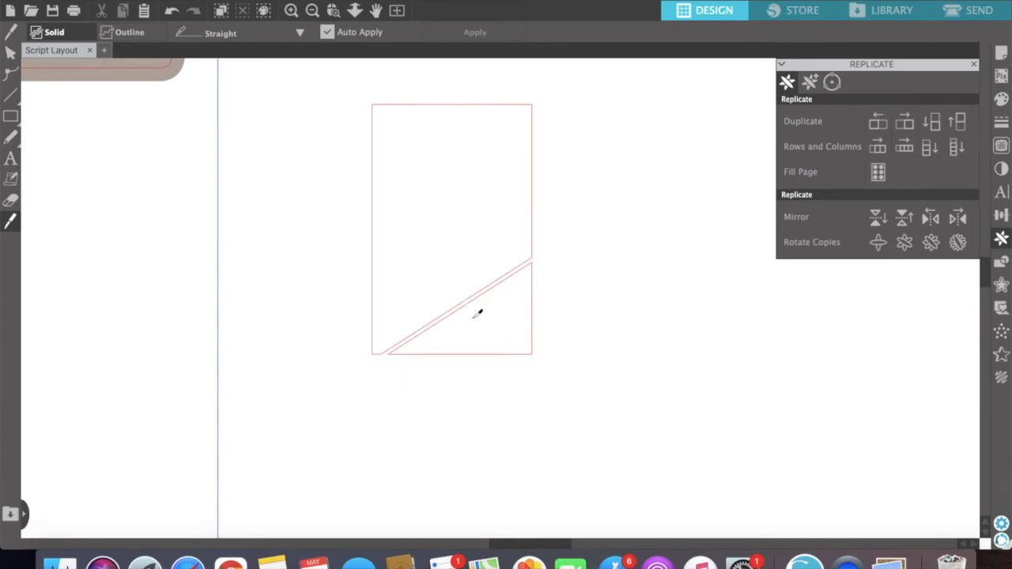
{"action": "left_click", "coordinate": [172, 10]}
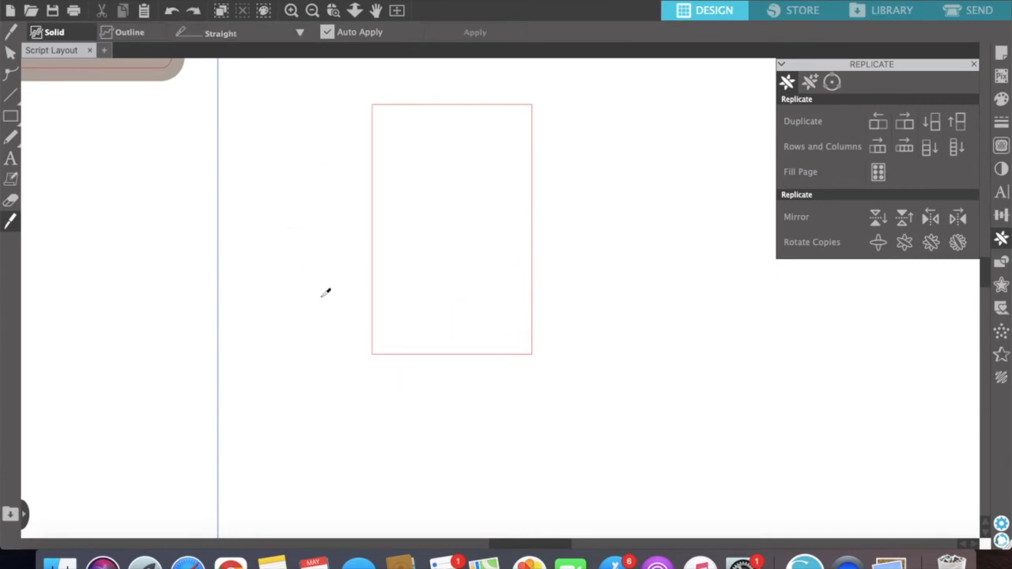
- Slice the rectangle from its exact lower-left corner up to the right edge and delete the triangle, about 0.452 by 0.242 in
{"action": "left_click_drag", "start_coordinate": [373, 357], "coordinate": [560, 257]}
{"action": "left_click", "coordinate": [12, 52]}
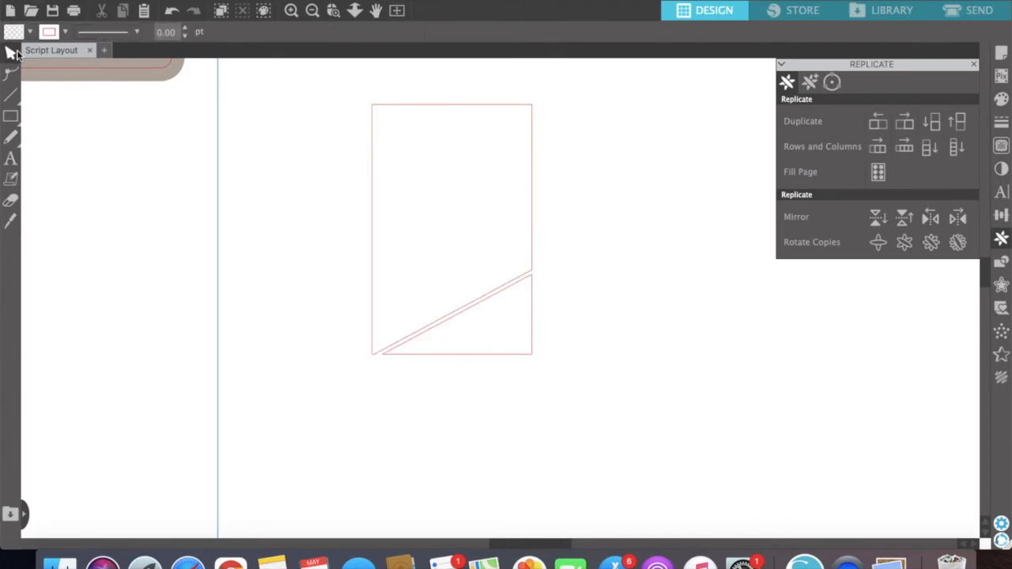
{"action": "left_click_drag", "start_coordinate": [526, 332], "coordinate": [616, 366]}
{"action": "key", "text": "Delete"}
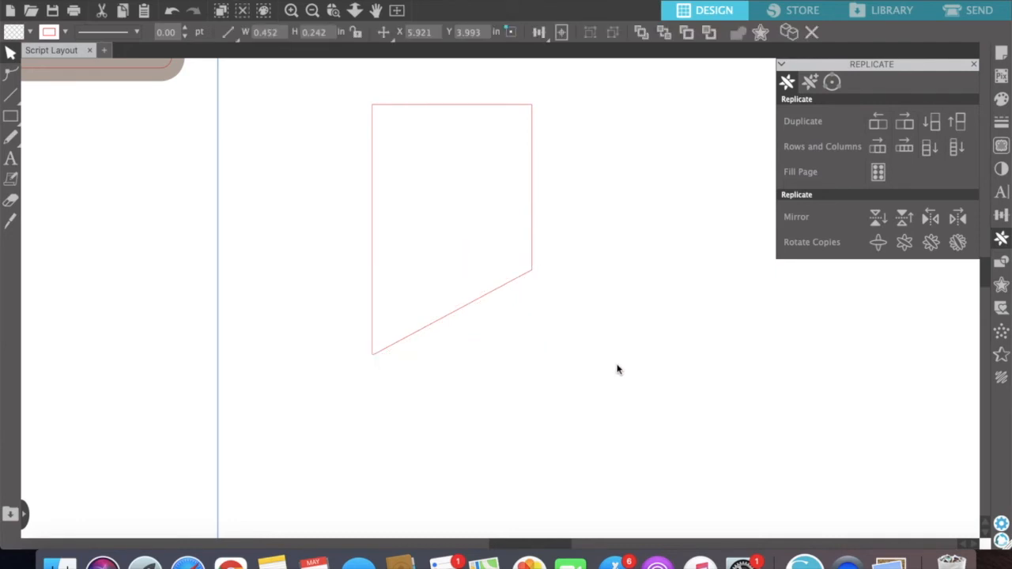
{"action": "left_click", "coordinate": [524, 274]}
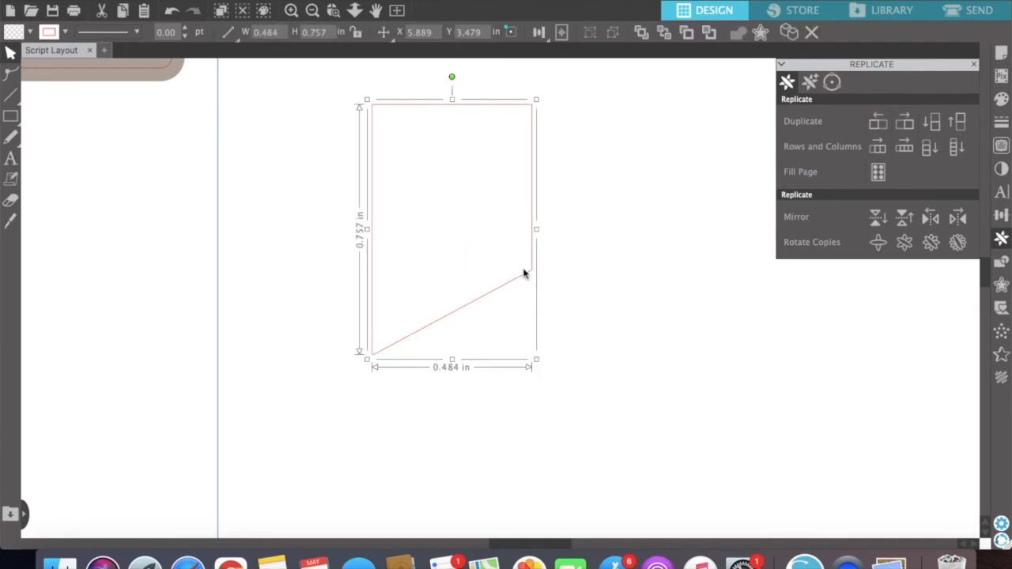
- Mirror a copy of the slanted-bottom shape to its right
{"action": "left_click", "coordinate": [906, 122]}
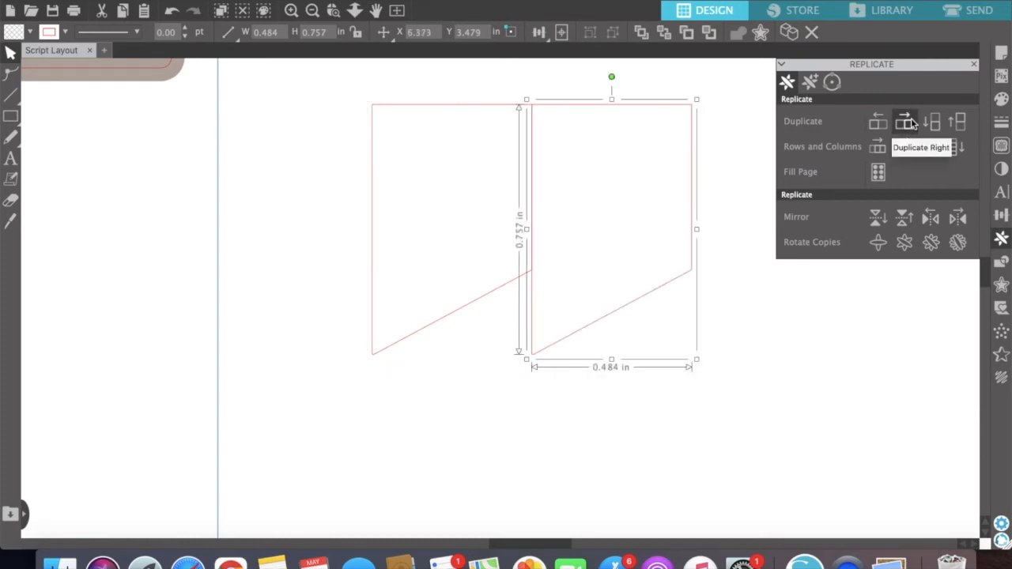
{"action": "key", "text": "Delete"}
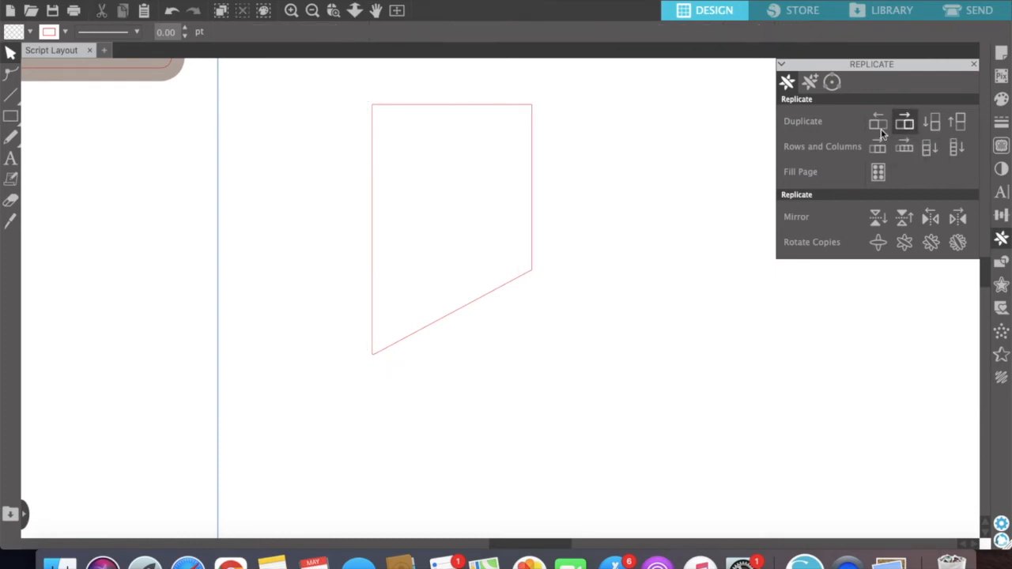
{"action": "left_click", "coordinate": [486, 308]}
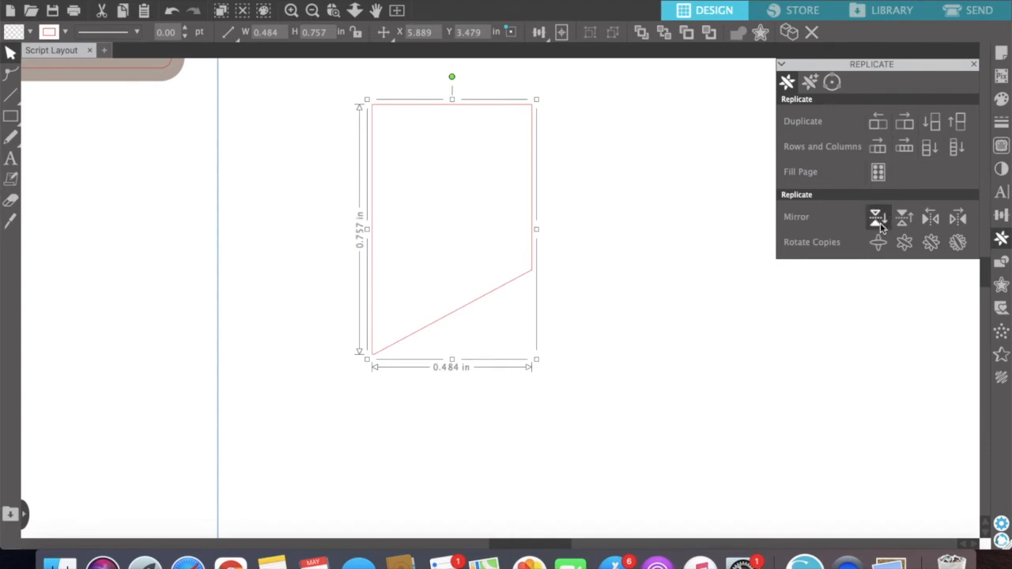
{"action": "left_click", "coordinate": [958, 220]}
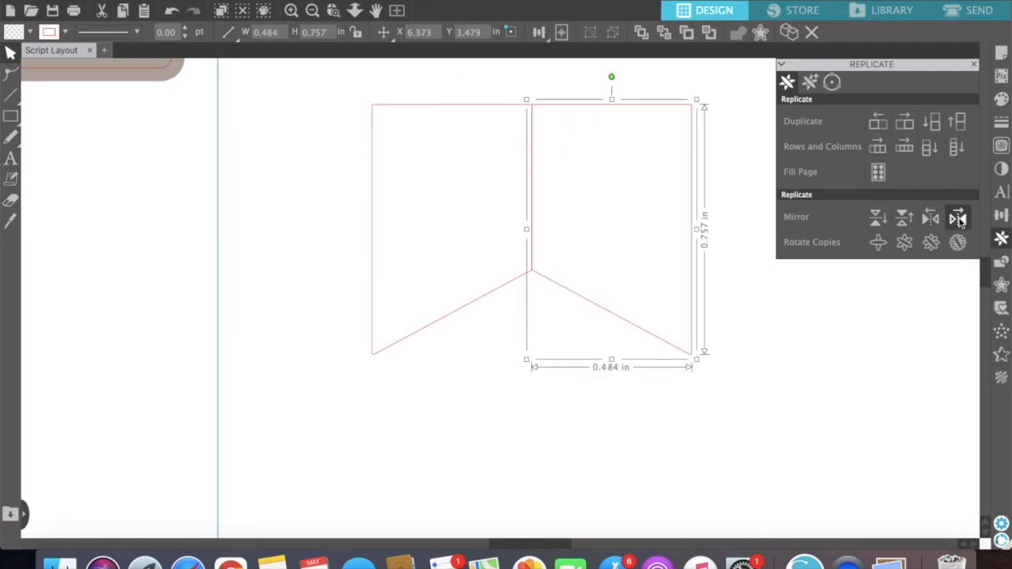
{"action": "left_click", "coordinate": [633, 411]}
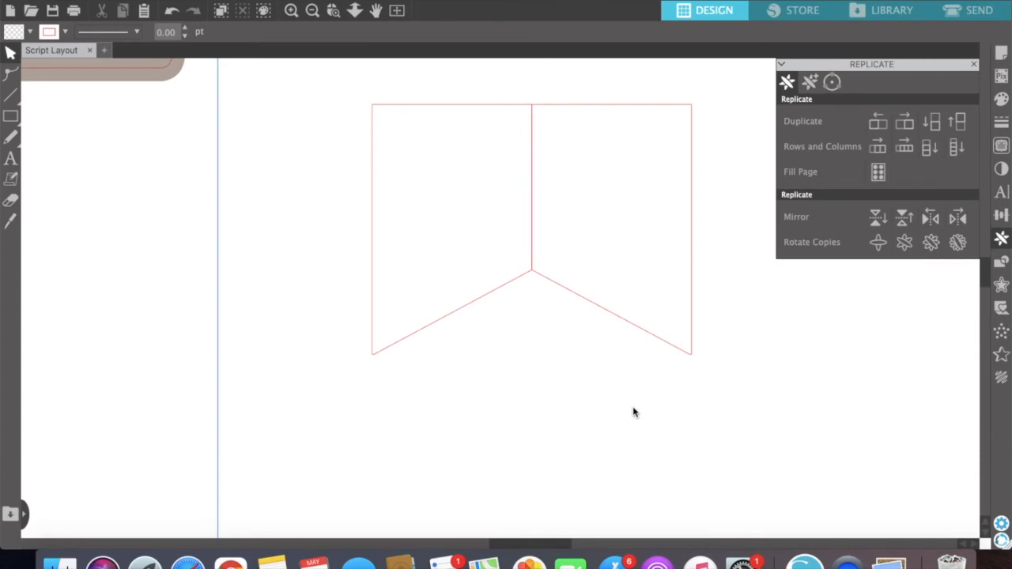
- Nudge the mirrored shape left until it overlaps the original, giving a combined width of about 0.648 in
{"action": "left_click", "coordinate": [559, 291]}
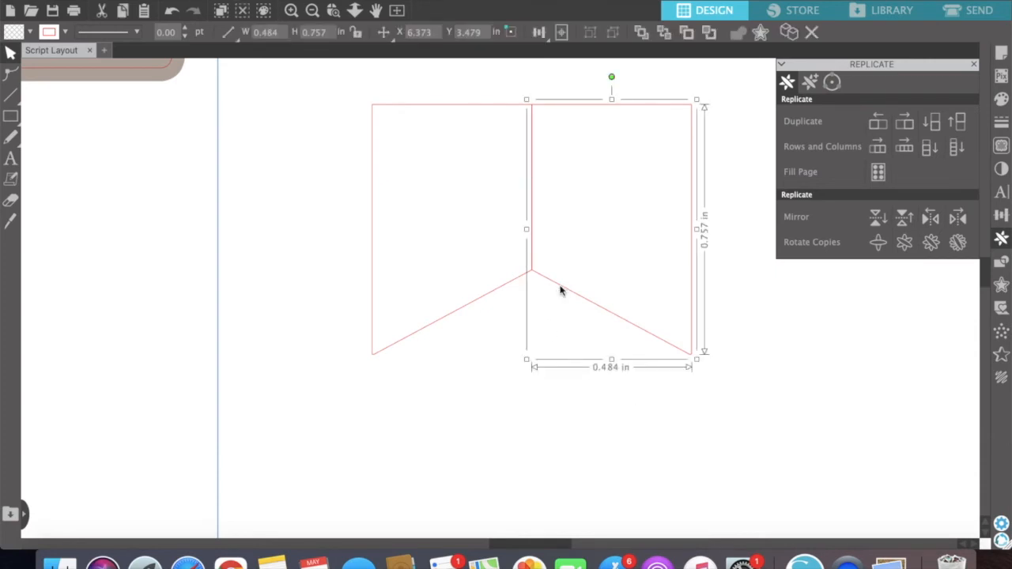
{"action": "key", "text": "Left"}
{"action": "key", "text": "Left"}
{"action": "key", "text": "Left"}
{"action": "key", "text": "Left"}
{"action": "key", "text": "Left"}
{"action": "key", "text": "Left"}
{"action": "key", "text": "Left"}
{"action": "key", "text": "Left"}
{"action": "key", "text": "Left"}
{"action": "key", "text": "Left"}
{"action": "key", "text": "Left"}
{"action": "key", "text": "Left"}
{"action": "key", "text": "Left"}
{"action": "key", "text": "Left"}
{"action": "key", "text": "Left"}
{"action": "key", "text": "Left"}
{"action": "key", "text": "Left"}
{"action": "key", "text": "Left"}
{"action": "key", "text": "Left"}
{"action": "key", "text": "Left"}
{"action": "key", "text": "Left"}
{"action": "key", "text": "Left"}
{"action": "key", "text": "Left"}
{"action": "key", "text": "Left"}
{"action": "key", "text": "Left"}
{"action": "key", "text": "Left"}
{"action": "key", "text": "Left"}
{"action": "key", "text": "Left"}
{"action": "key", "text": "Left"}
{"action": "key", "text": "Left"}
{"action": "key", "text": "Left"}
{"action": "key", "text": "Left"}
{"action": "key", "text": "Left"}
{"action": "key", "text": "Left"}
{"action": "key", "text": "Left"}
{"action": "key", "text": "Left"}
{"action": "key", "text": "Left"}
{"action": "key", "text": "Left"}
{"action": "key", "text": "Left"}
{"action": "key", "text": "Left"}
{"action": "key", "text": "Left"}
{"action": "key", "text": "Left"}
{"action": "key", "text": "Left"}
{"action": "key", "text": "Left"}
{"action": "key", "text": "Left"}
{"action": "key", "text": "Left"}
{"action": "key", "text": "Left"}
{"action": "key", "text": "Left"}
{"action": "key", "text": "Left"}
{"action": "key", "text": "Left"}
{"action": "key", "text": "Left"}
{"action": "key", "text": "Left"}
{"action": "key", "text": "Left"}
{"action": "key", "text": "Left"}
{"action": "key", "text": "Left"}
{"action": "key", "text": "Left"}
{"action": "key", "text": "Left"}
{"action": "key", "text": "Left"}
{"action": "key", "text": "Left"}
{"action": "key", "text": "Left"}
{"action": "key", "text": "Left"}
{"action": "key", "text": "Left"}
{"action": "key", "text": "Left"}
{"action": "key", "text": "Left"}
{"action": "left_click", "coordinate": [712, 328]}
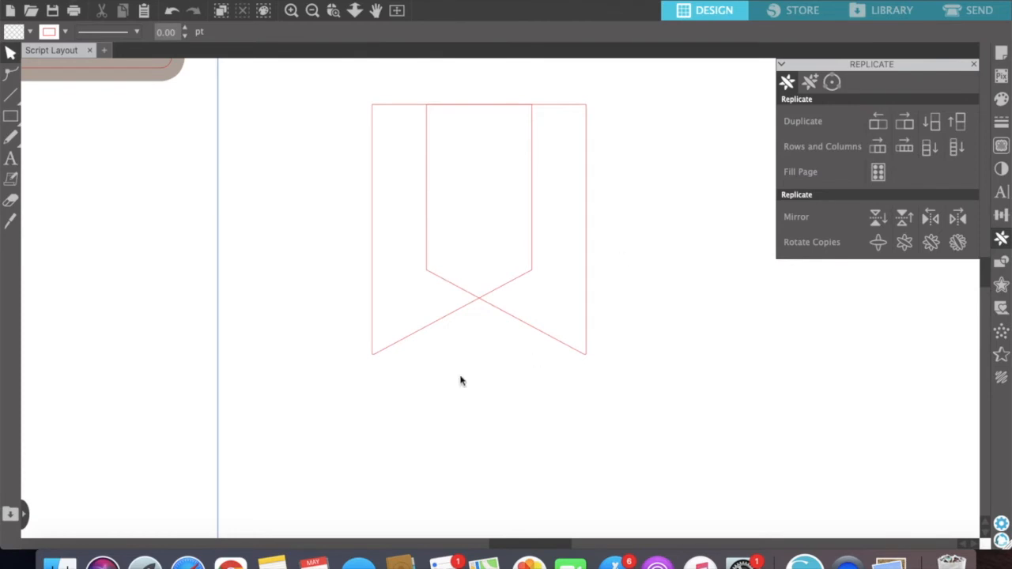
- Weld the two overlapping shapes into a single banner with a notched bottom
{"action": "left_click", "coordinate": [375, 204]}
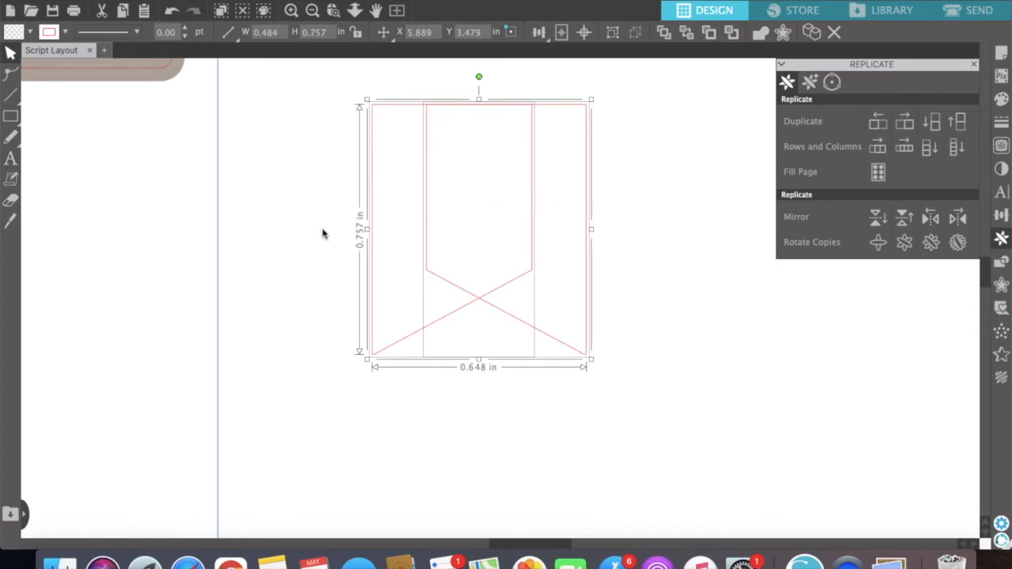
{"action": "right_click", "coordinate": [472, 229]}
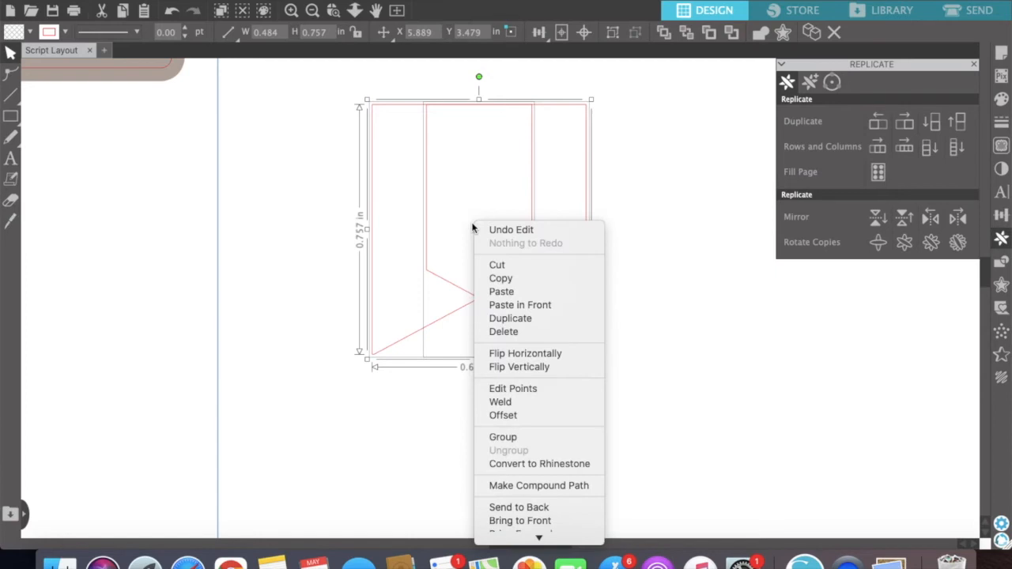
{"action": "left_click", "coordinate": [515, 408]}
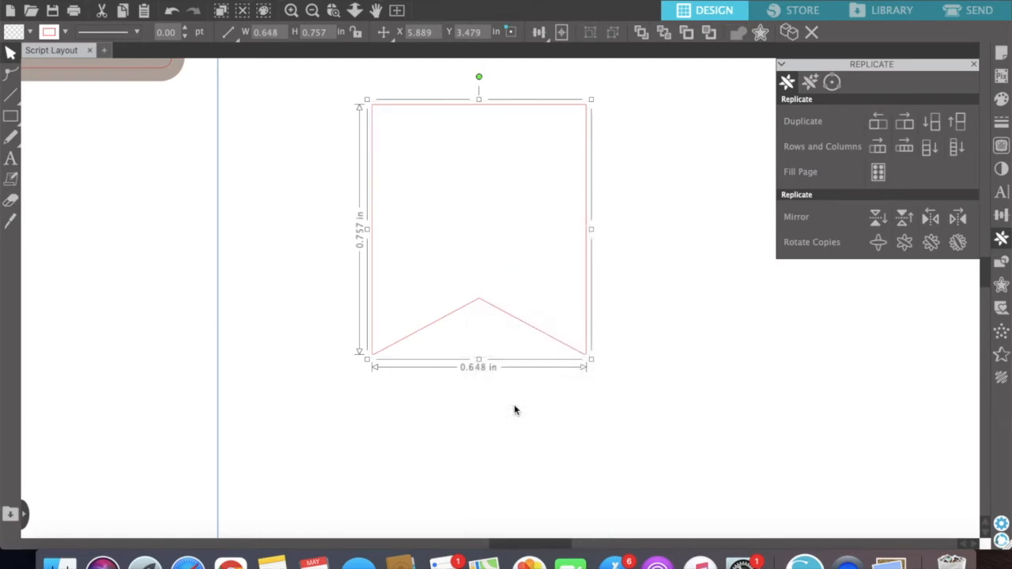
{"action": "left_click", "coordinate": [564, 454]}
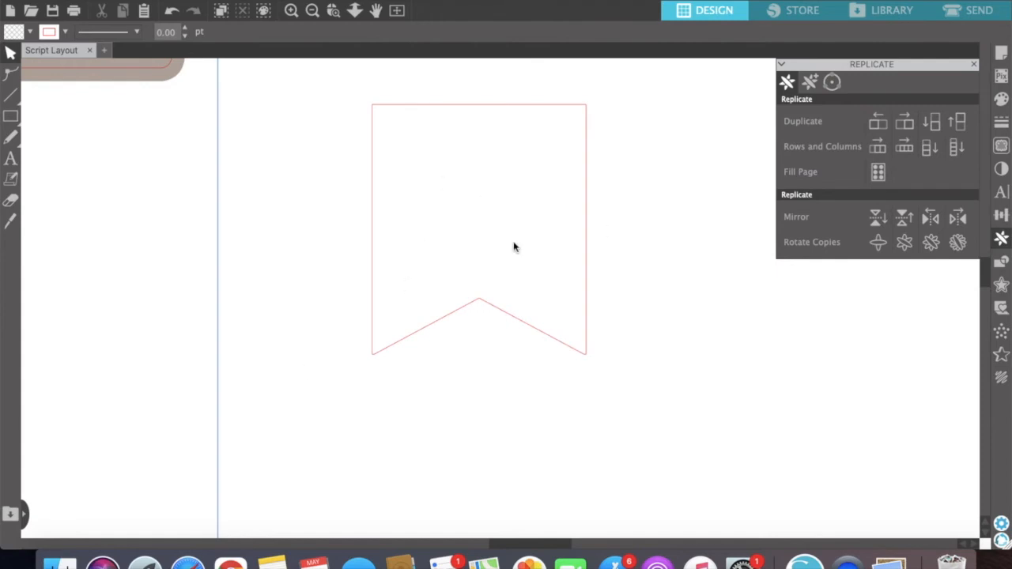
{"action": "left_click", "coordinate": [587, 207]}
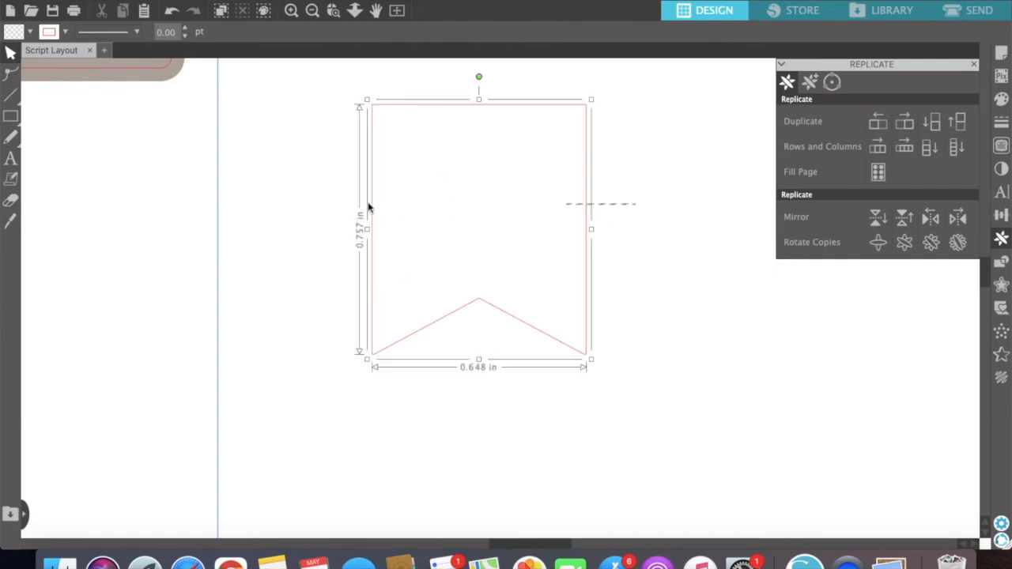
{"action": "right_click", "coordinate": [474, 211]}
{"action": "left_click", "coordinate": [650, 255]}
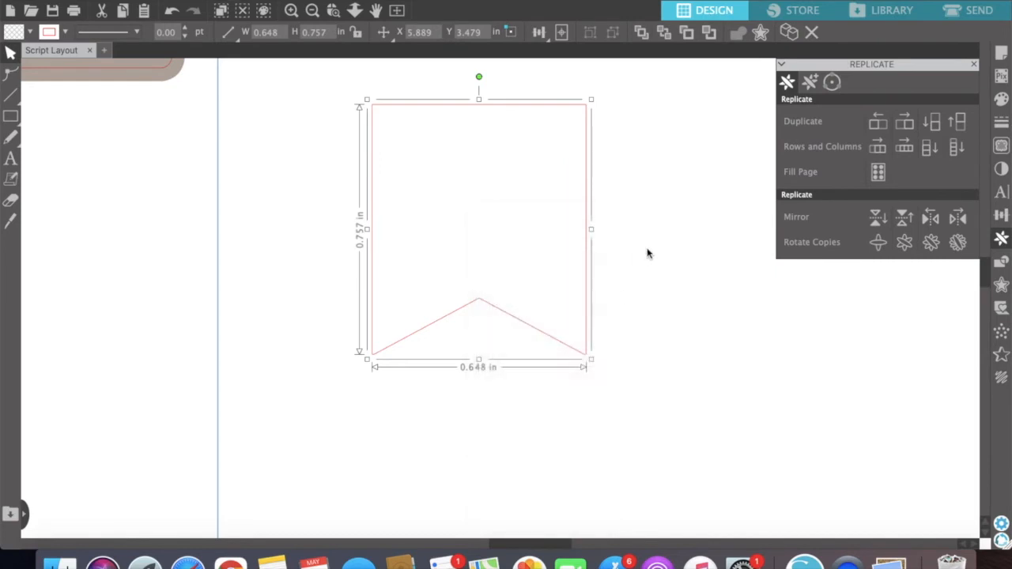
- Start an external offset around the banner with sharp corners
{"action": "left_click", "coordinate": [313, 9]}
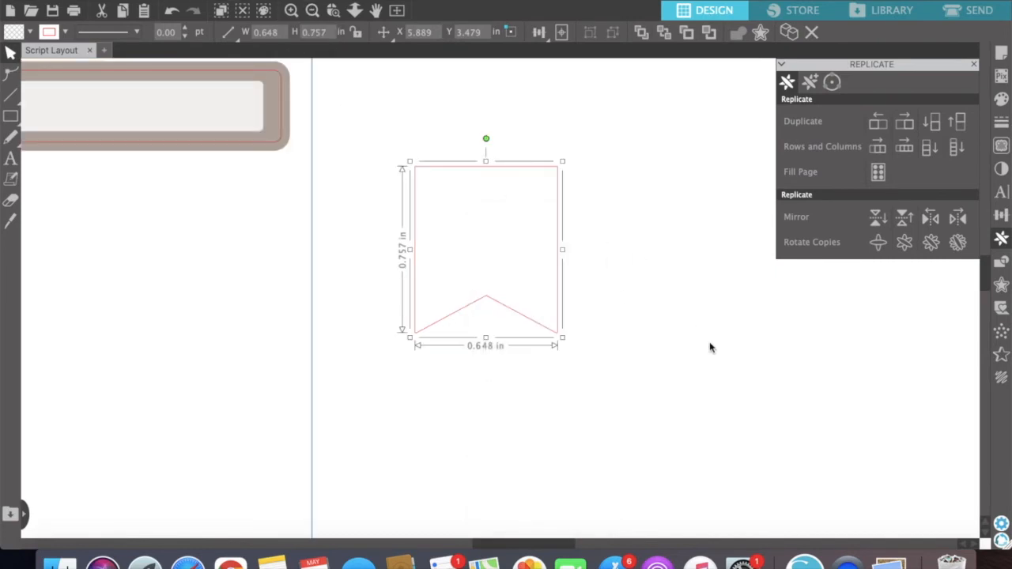
{"action": "left_click", "coordinate": [712, 347]}
{"action": "left_click", "coordinate": [313, 9]}
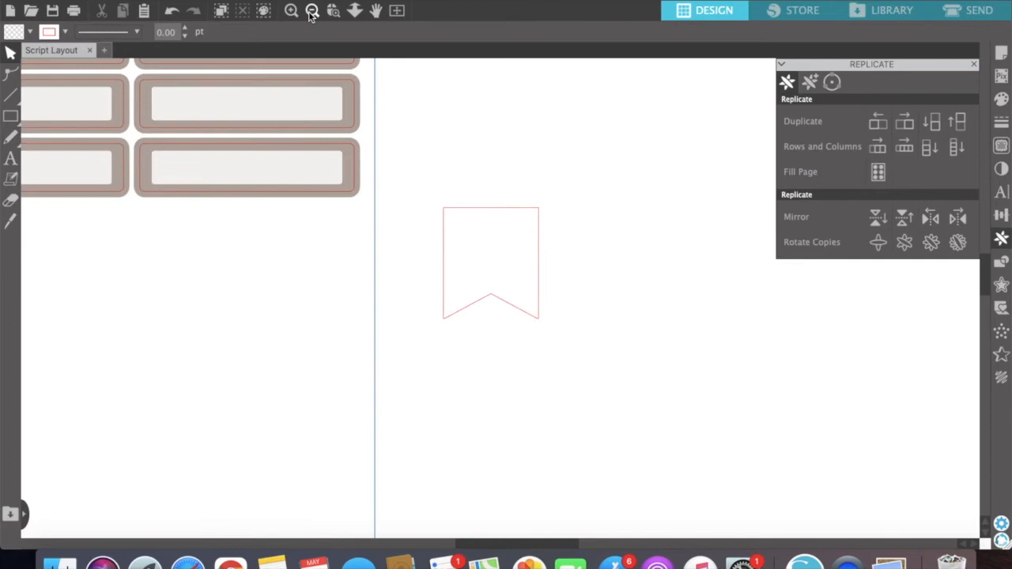
{"action": "left_click", "coordinate": [535, 259]}
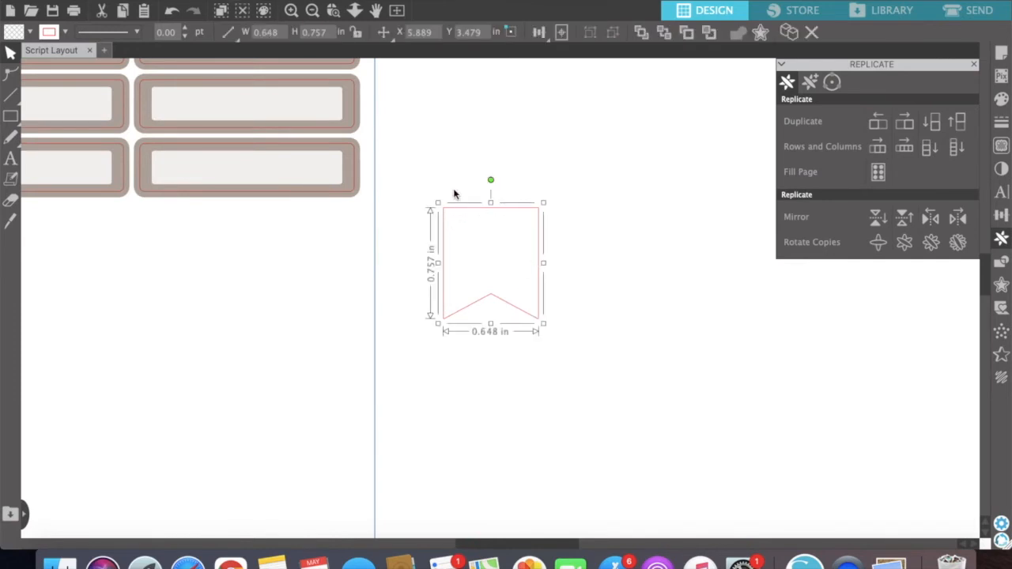
{"action": "left_click", "coordinate": [761, 32]}
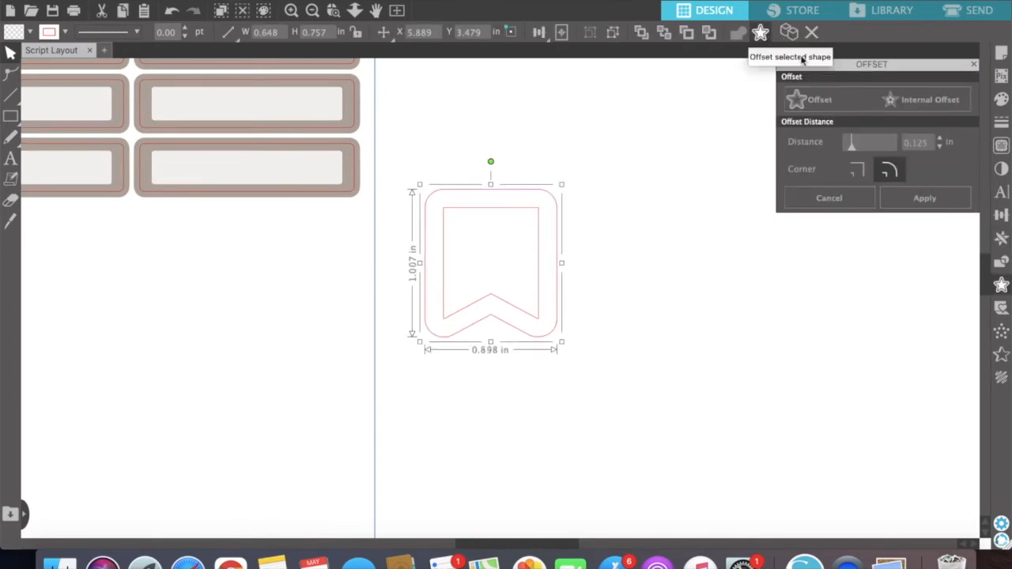
{"action": "left_click", "coordinate": [867, 169]}
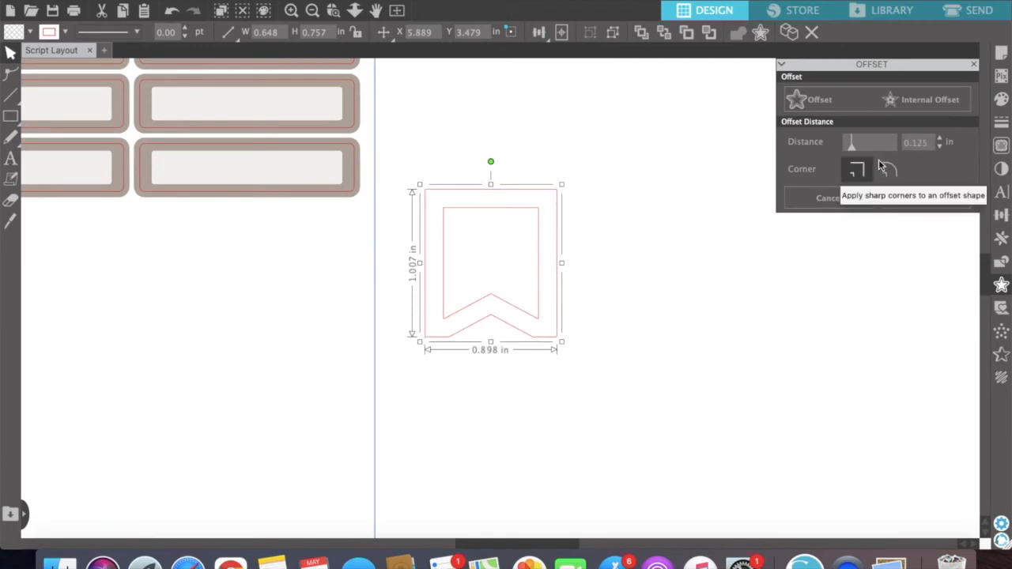
- Set the banner's offset distance to 0.040 in and apply it
{"action": "left_click", "coordinate": [940, 149]}
{"action": "left_click", "coordinate": [940, 149]}
{"action": "left_click", "coordinate": [940, 148]}
{"action": "left_click", "coordinate": [940, 148]}
{"action": "left_click", "coordinate": [940, 149]}
{"action": "left_click", "coordinate": [940, 149]}
{"action": "left_click", "coordinate": [940, 148]}
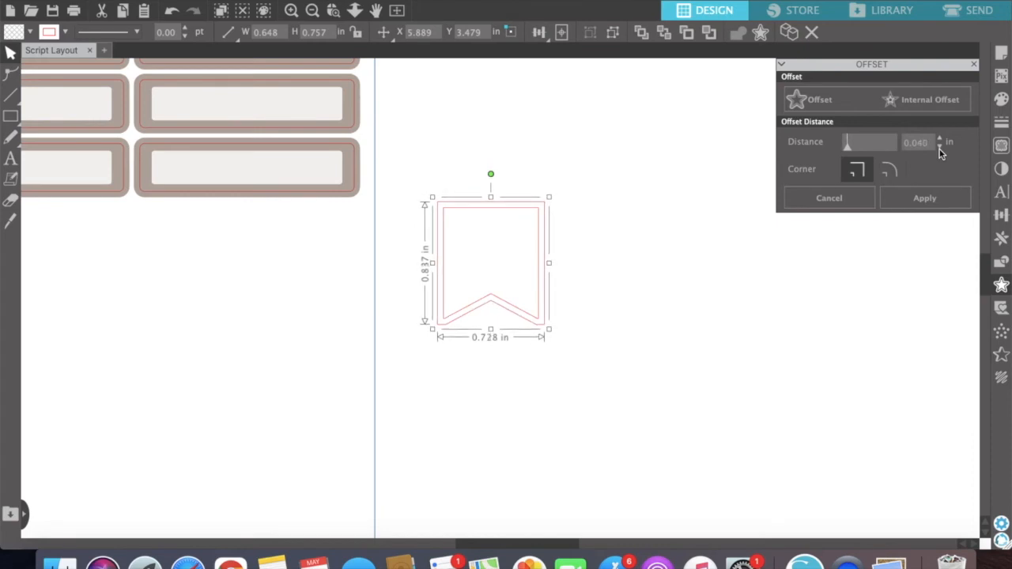
{"action": "left_click", "coordinate": [940, 148]}
{"action": "left_click", "coordinate": [940, 149]}
{"action": "left_click", "coordinate": [940, 138]}
{"action": "left_click", "coordinate": [947, 199]}
- Fill the outer offset banner with light green
{"action": "left_click", "coordinate": [1001, 124]}
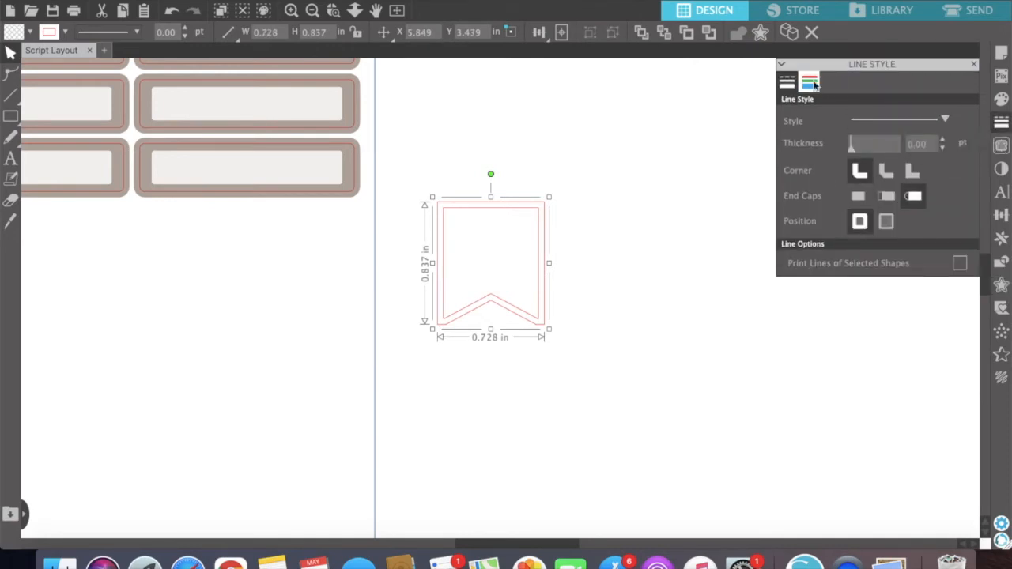
{"action": "left_click", "coordinate": [1001, 145]}
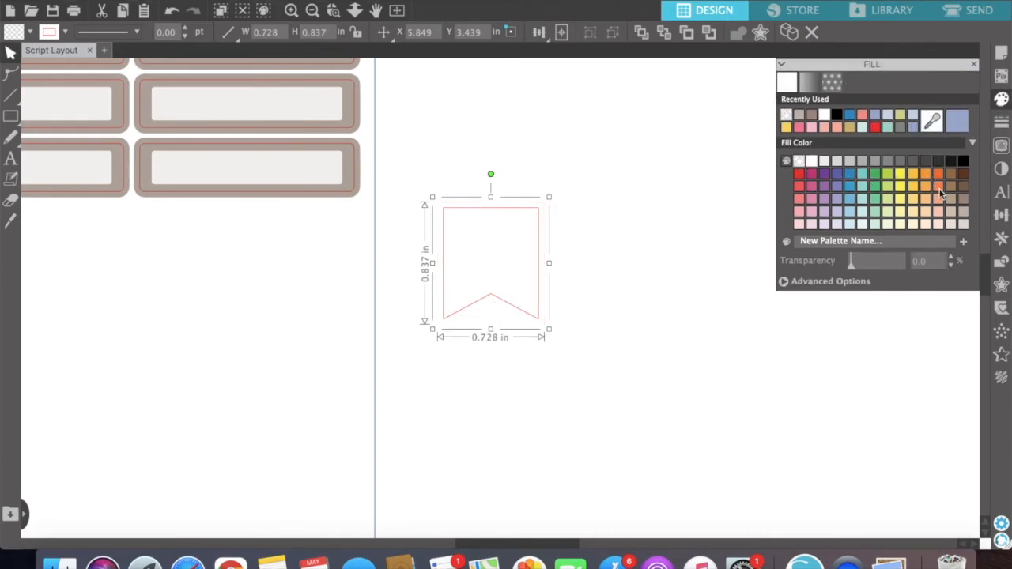
{"action": "left_click", "coordinate": [868, 215]}
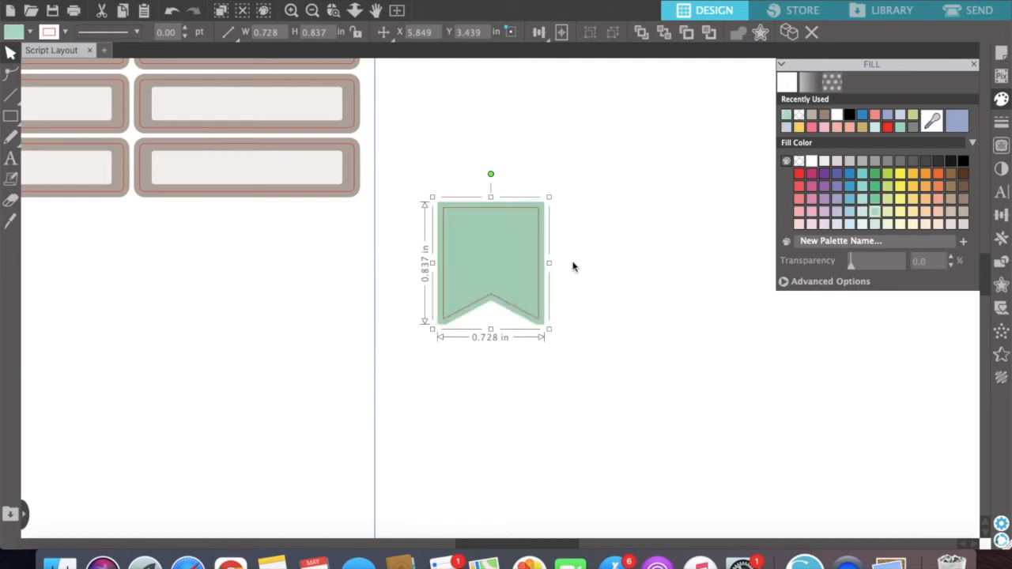
{"action": "left_click", "coordinate": [605, 249]}
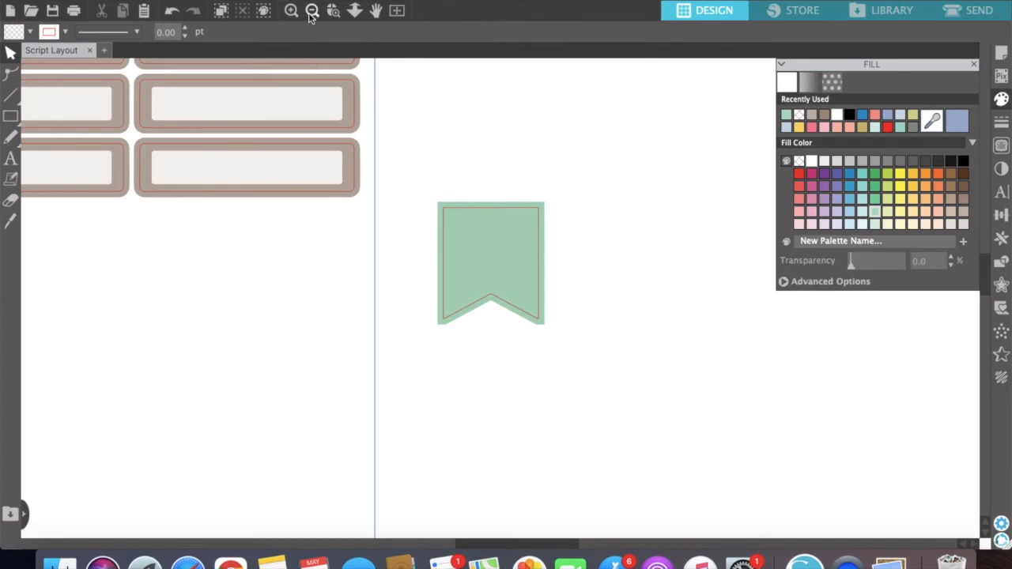
- Group the banner with its green offset and scale it down proportionally to about 0.479 by 0.551 in
{"action": "left_click", "coordinate": [313, 10]}
{"action": "left_click", "coordinate": [312, 10]}
{"action": "left_click", "coordinate": [512, 279]}
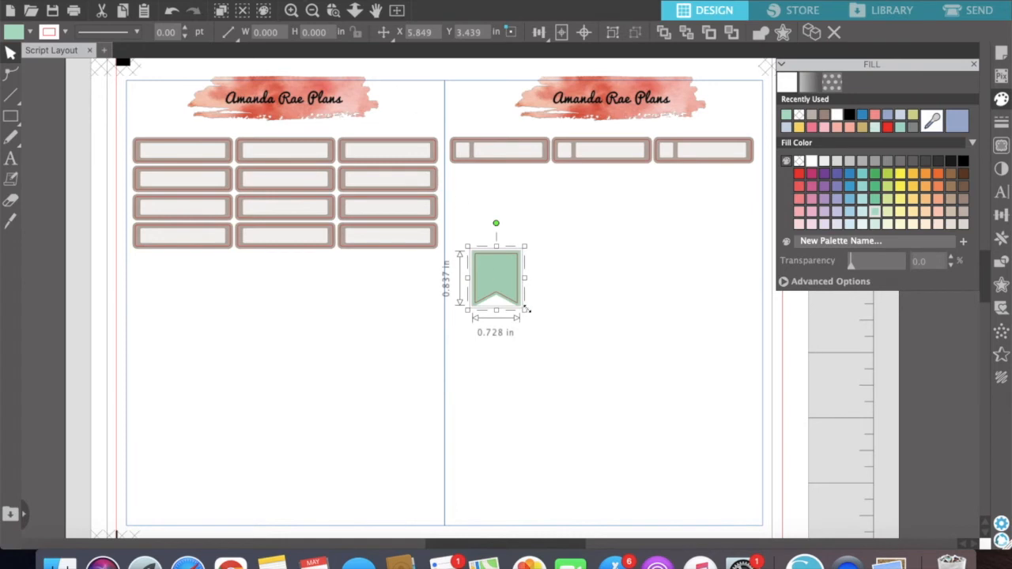
{"action": "left_click_drag", "start_coordinate": [525, 310], "coordinate": [510, 293]}
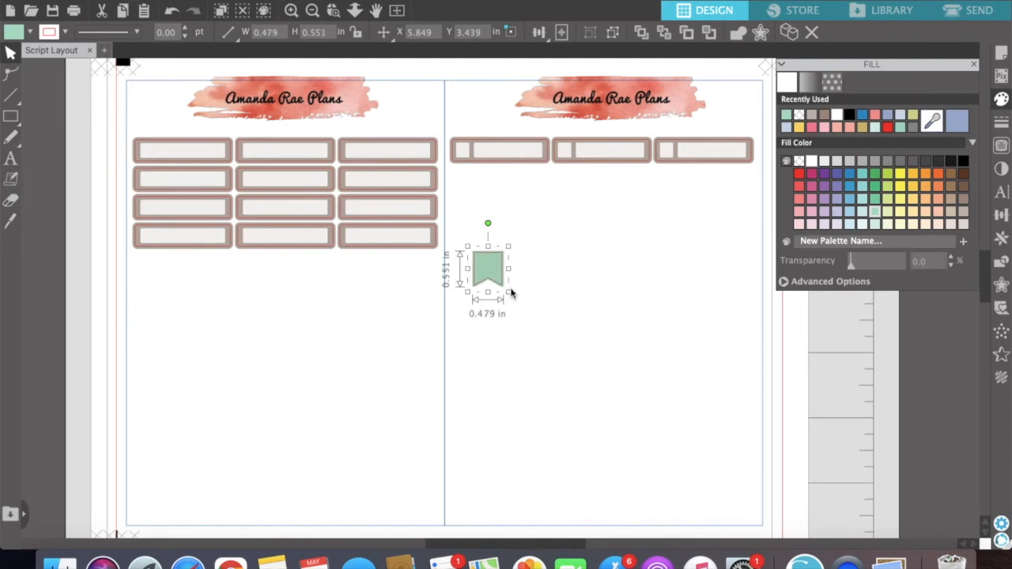
{"action": "left_click", "coordinate": [542, 278]}
- Open the replicate options for the grouped green banner
{"action": "left_click", "coordinate": [290, 12]}
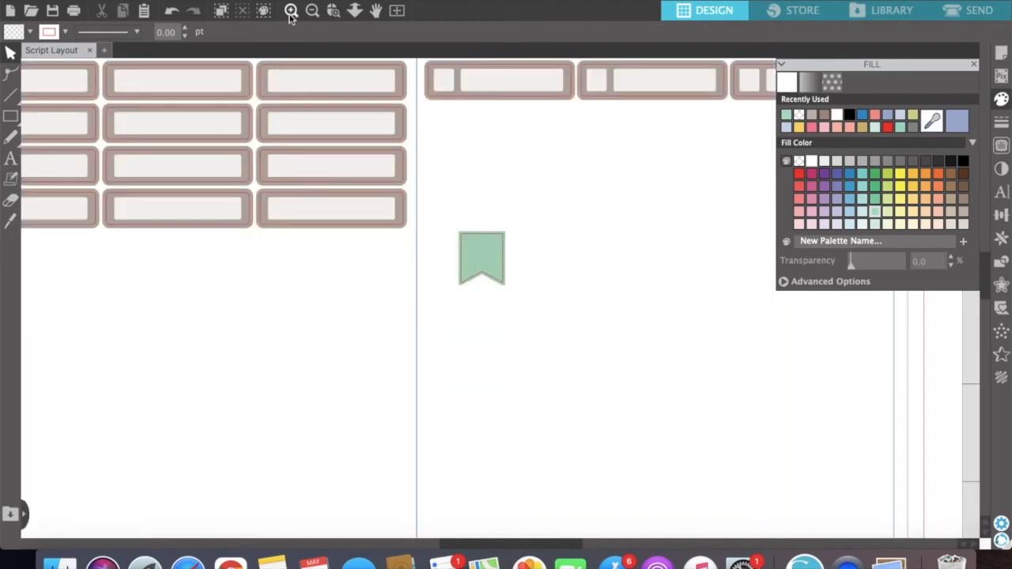
{"action": "left_click", "coordinate": [290, 16]}
{"action": "scroll", "coordinate": [585, 215], "scroll_direction": "right", "scroll_amount": 3}
{"action": "scroll", "coordinate": [585, 215], "scroll_direction": "up", "scroll_amount": 2}
{"action": "scroll", "coordinate": [585, 214], "scroll_direction": "right", "scroll_amount": 3}
{"action": "scroll", "coordinate": [583, 214], "scroll_direction": "up", "scroll_amount": 2}
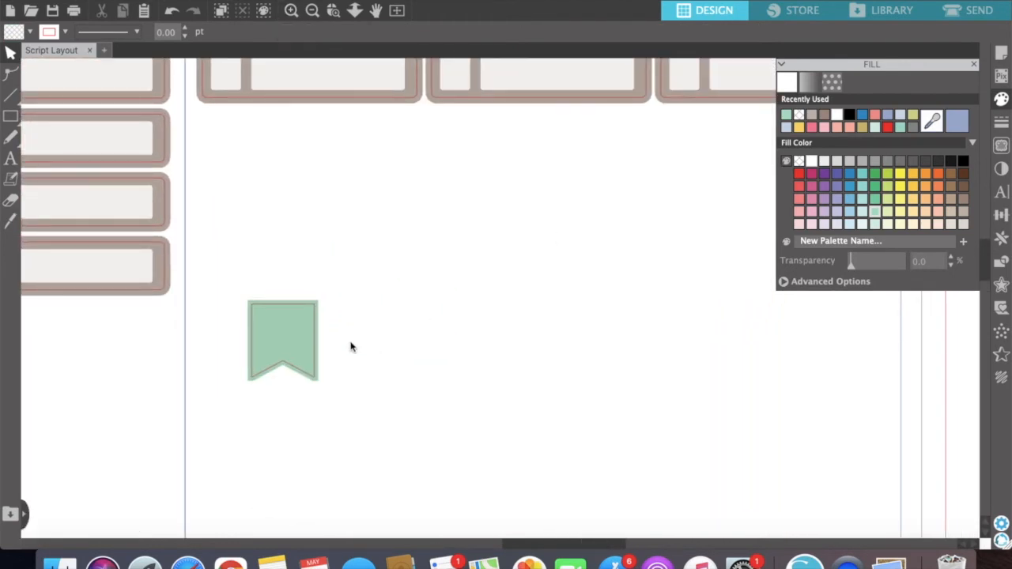
{"action": "left_click", "coordinate": [293, 343]}
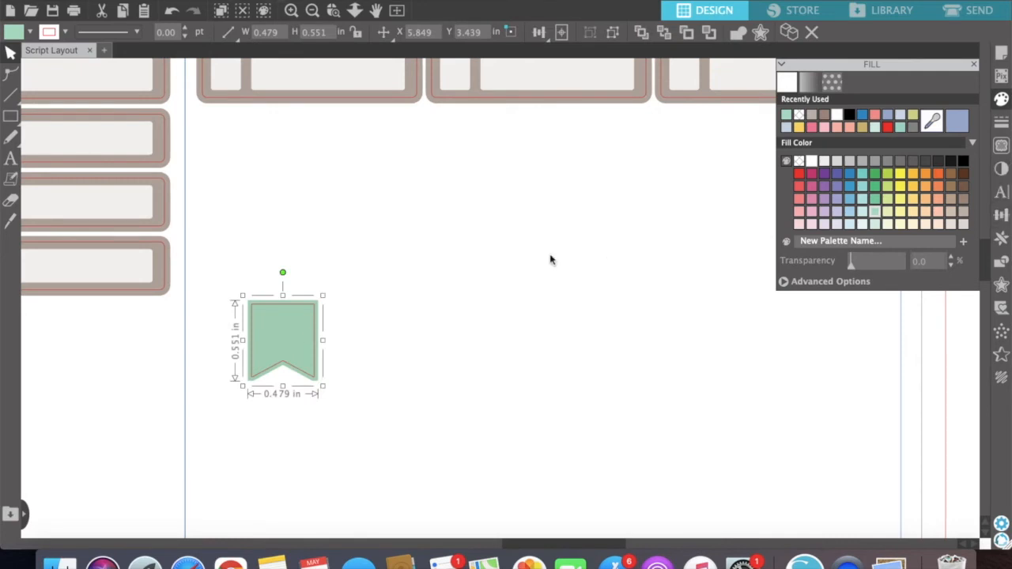
{"action": "left_click", "coordinate": [1001, 239]}
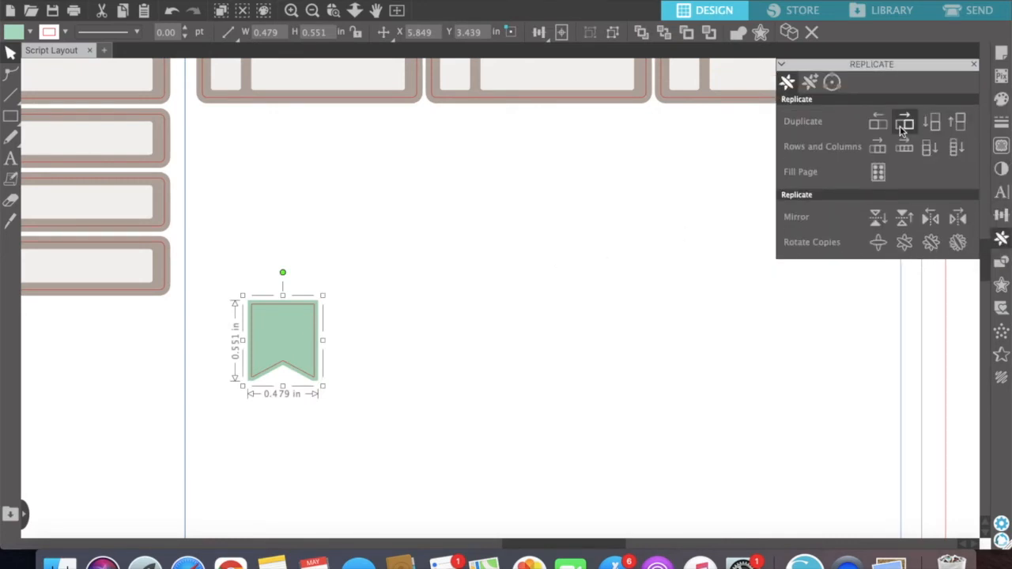
{"action": "left_click", "coordinate": [900, 125]}
{"action": "key", "text": "Right"}
{"action": "key", "text": "Right"}
{"action": "key", "text": "Right"}
{"action": "key", "text": "Delete"}
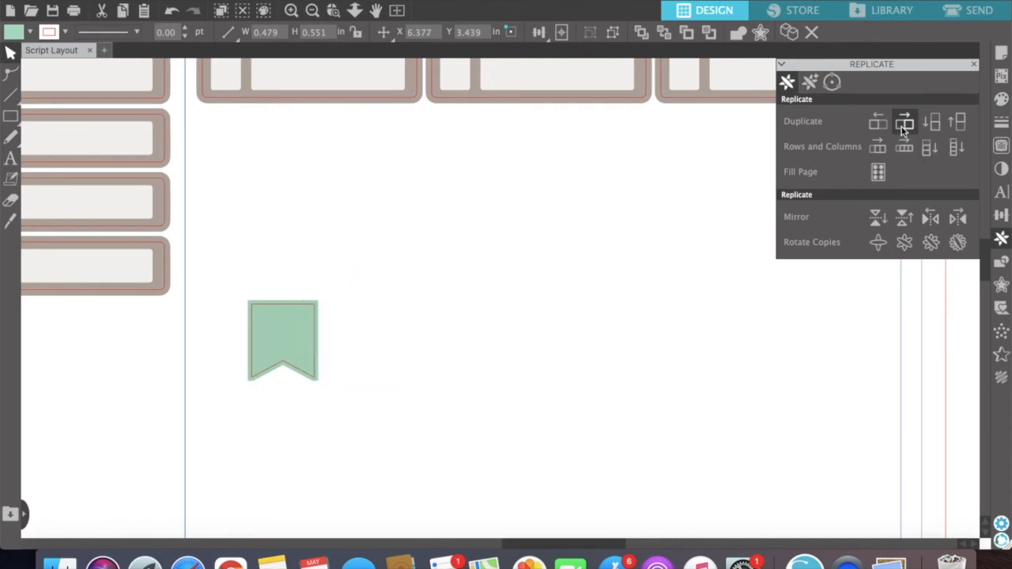
- Duplicate the green banner rightward until seven stand in a row, nudging each copy right to leave a small even gap
{"action": "left_click", "coordinate": [264, 330]}
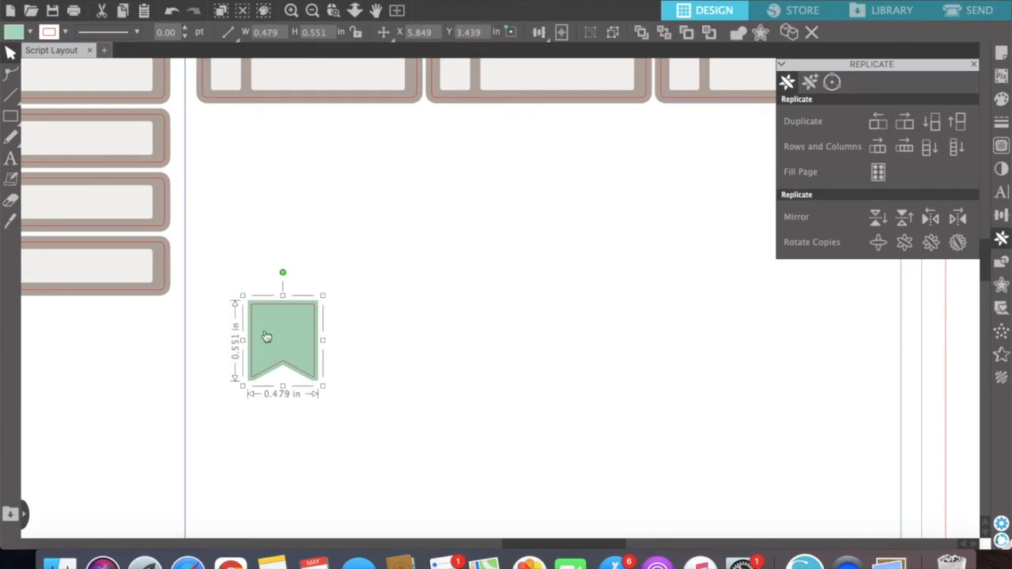
{"action": "left_click", "coordinate": [915, 124]}
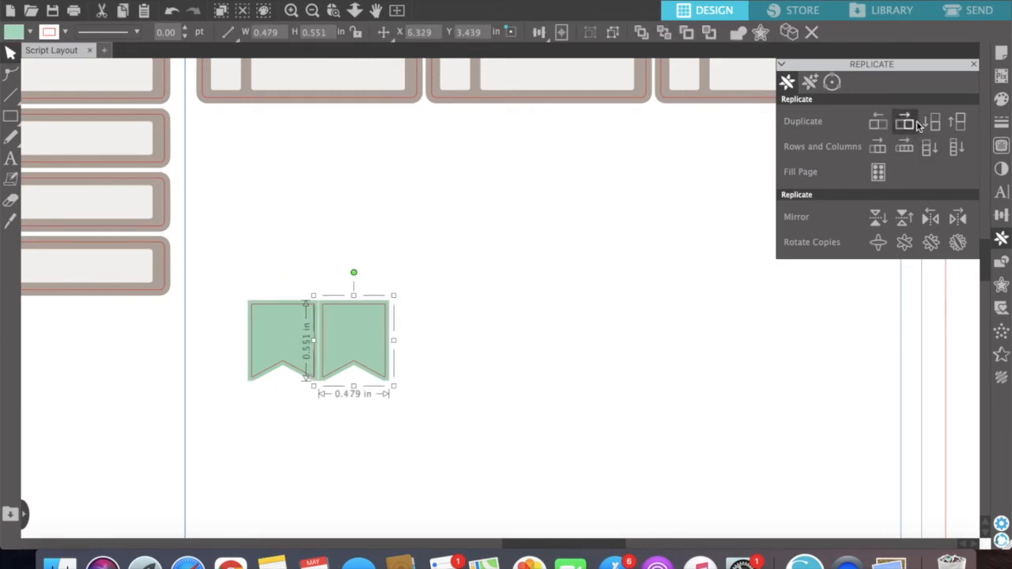
{"action": "key", "text": "Right"}
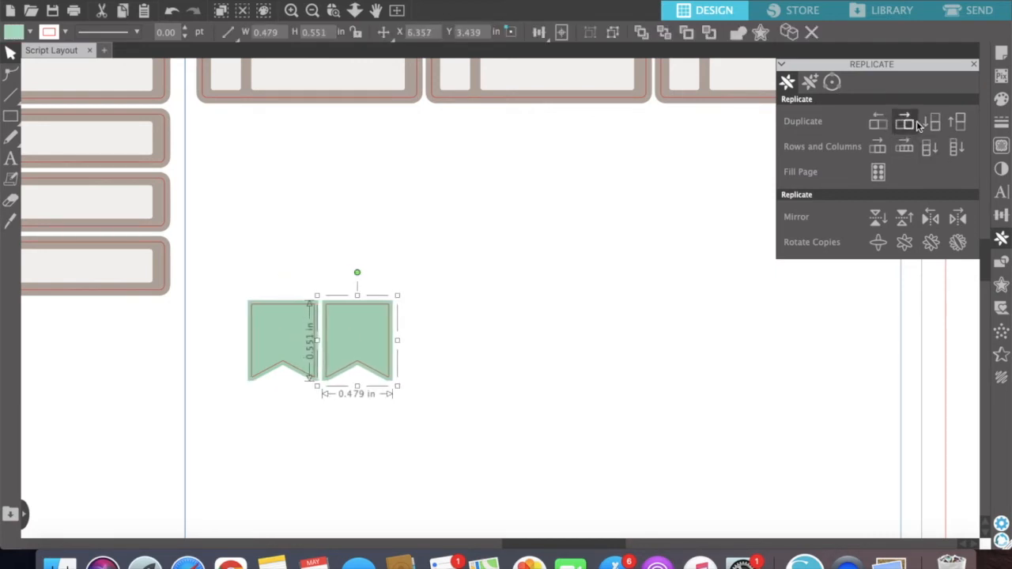
{"action": "left_click", "coordinate": [915, 123]}
{"action": "key", "text": "Right"}
{"action": "key", "text": "Right"}
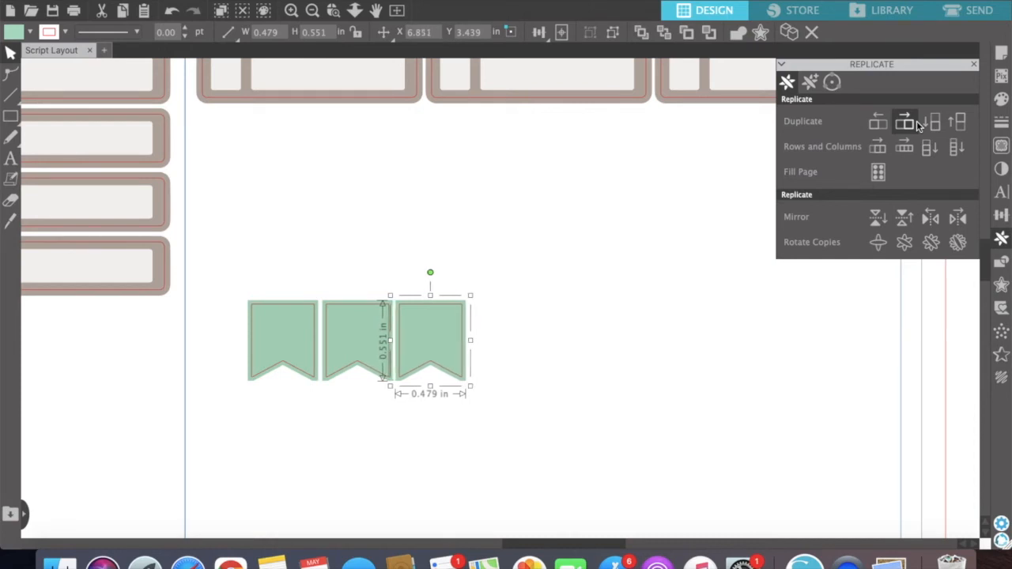
{"action": "left_click", "coordinate": [915, 124]}
{"action": "key", "text": "Right"}
{"action": "key", "text": "Right"}
{"action": "key", "text": "Right"}
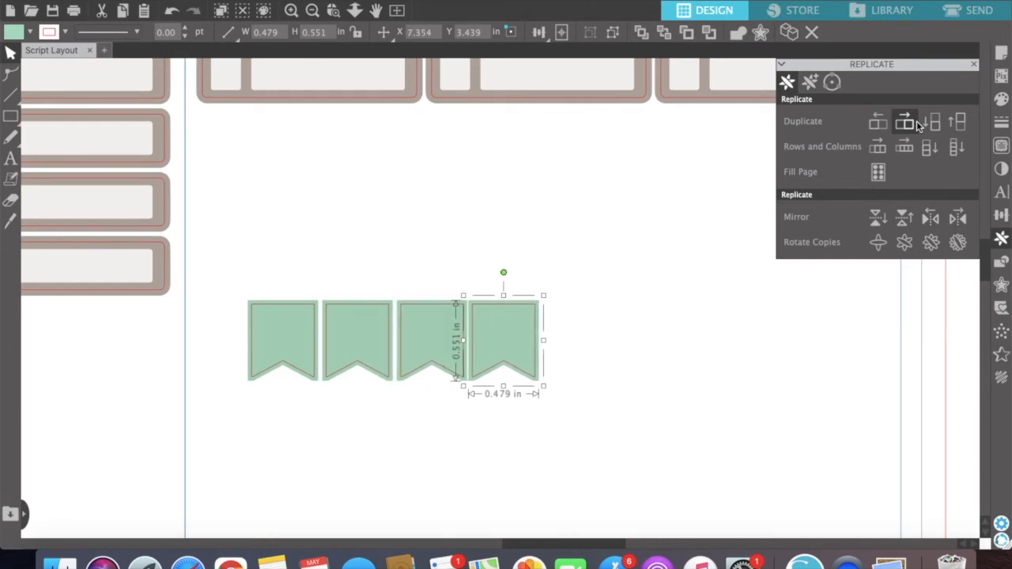
{"action": "left_click", "coordinate": [915, 123]}
{"action": "key", "text": "Right"}
{"action": "key", "text": "Right"}
{"action": "key", "text": "Right"}
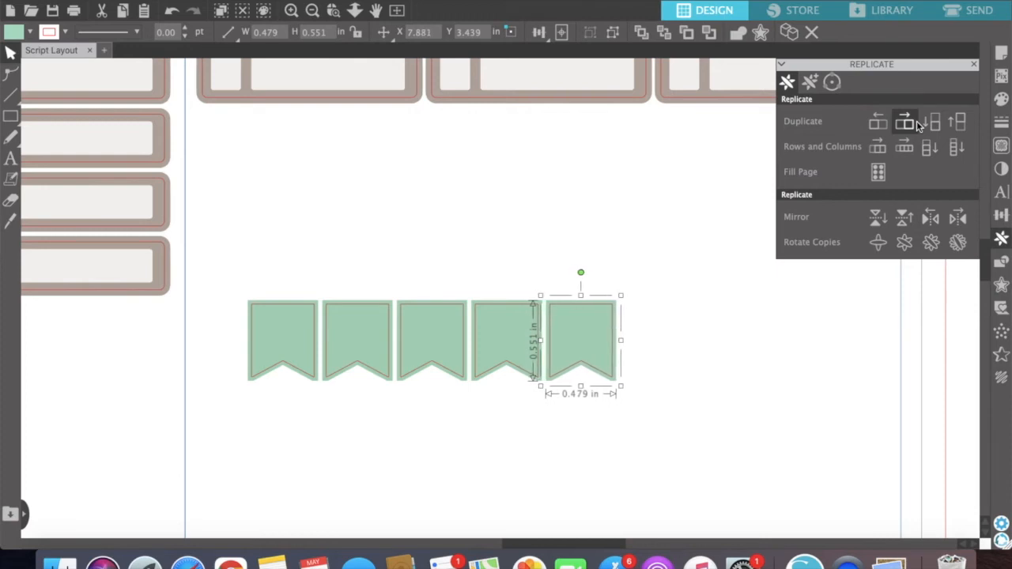
{"action": "left_click", "coordinate": [915, 124]}
{"action": "key", "text": "Right"}
{"action": "key", "text": "Right"}
{"action": "key", "text": "Right"}
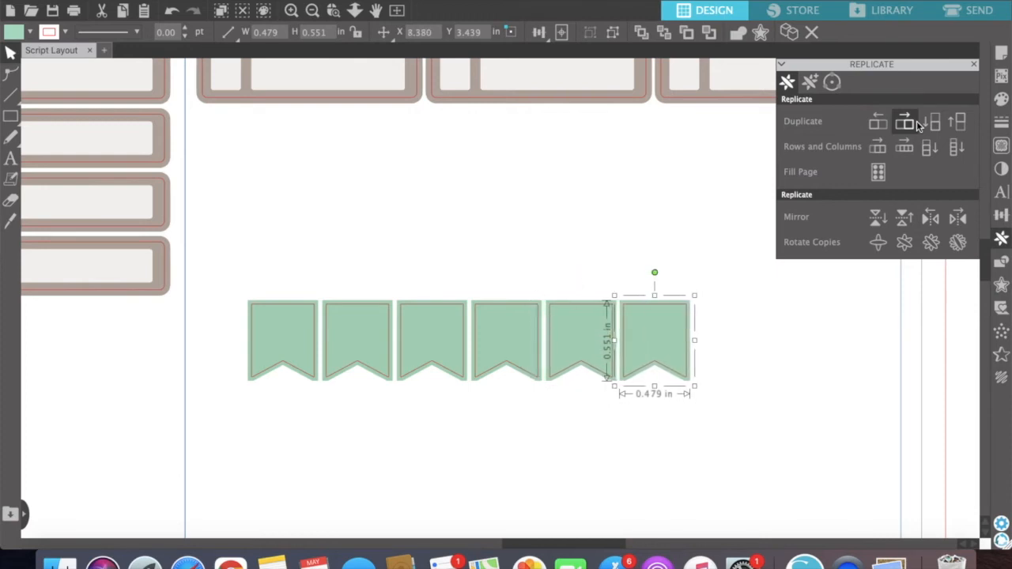
{"action": "left_click", "coordinate": [916, 123]}
{"action": "key", "text": "Right"}
{"action": "key", "text": "Right"}
{"action": "key", "text": "Right"}
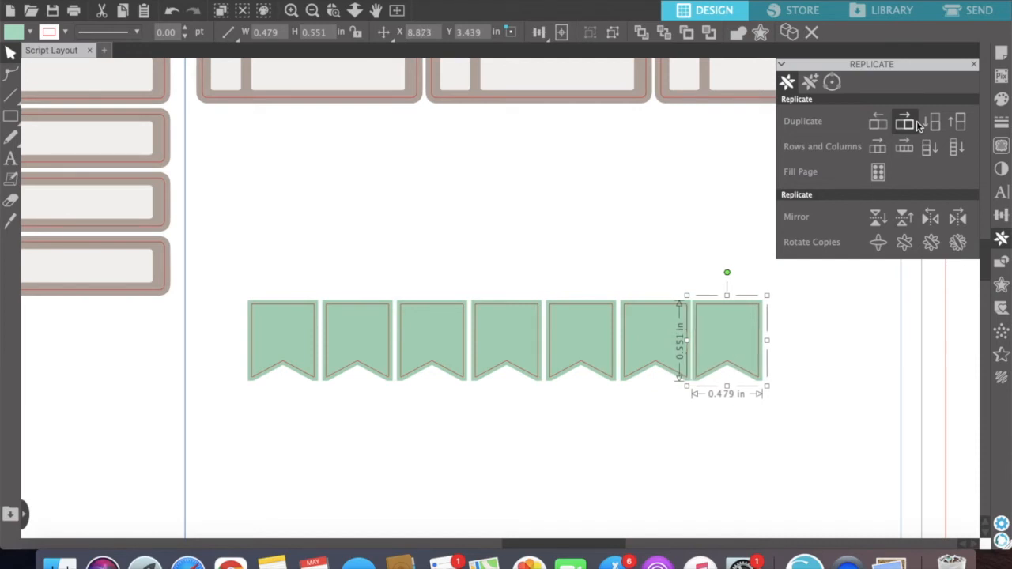
{"action": "key", "text": "Right"}
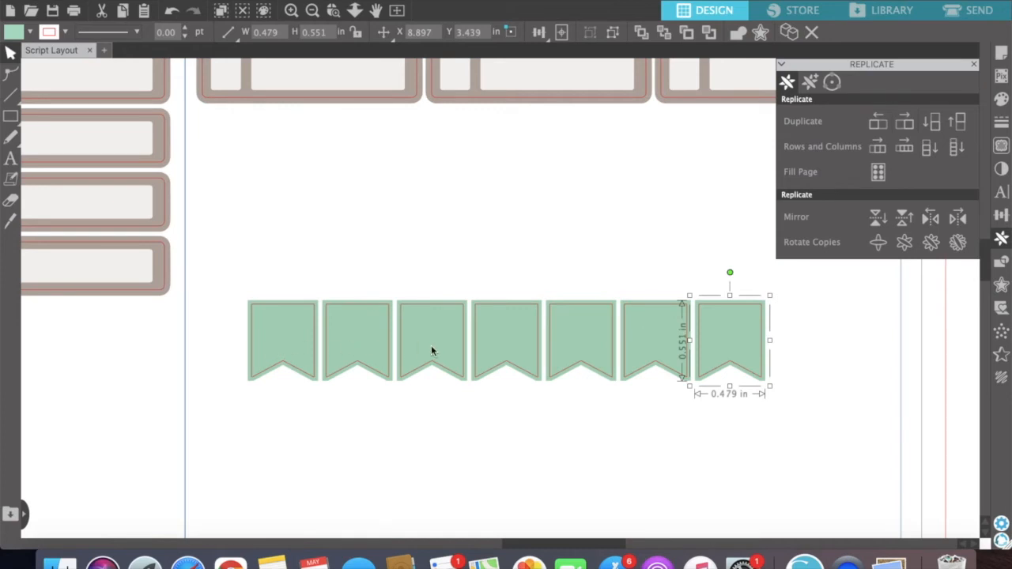
{"action": "left_click", "coordinate": [627, 486]}
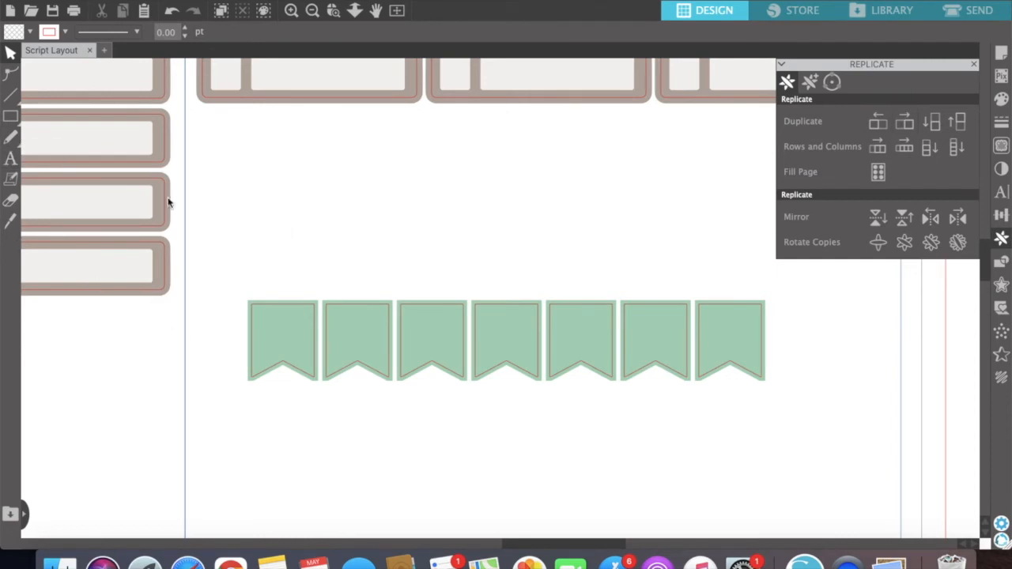
- Draw a thin rectangle about 3.769 by 0.096 in spanning the banner row and move it into the space above the banners
{"action": "left_click", "coordinate": [8, 120]}
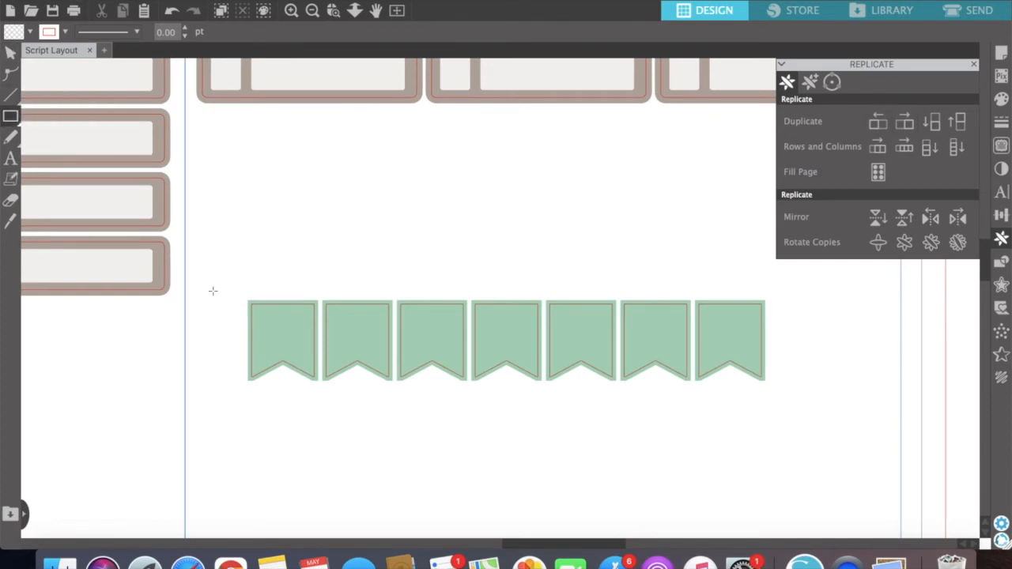
{"action": "left_click_drag", "start_coordinate": [234, 312], "coordinate": [787, 332]}
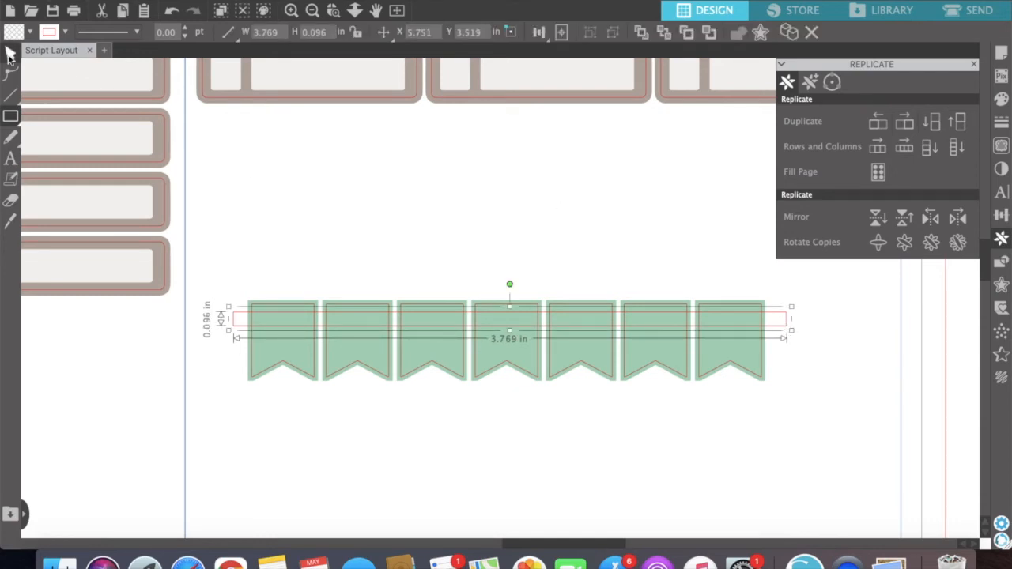
{"action": "left_click", "coordinate": [10, 55]}
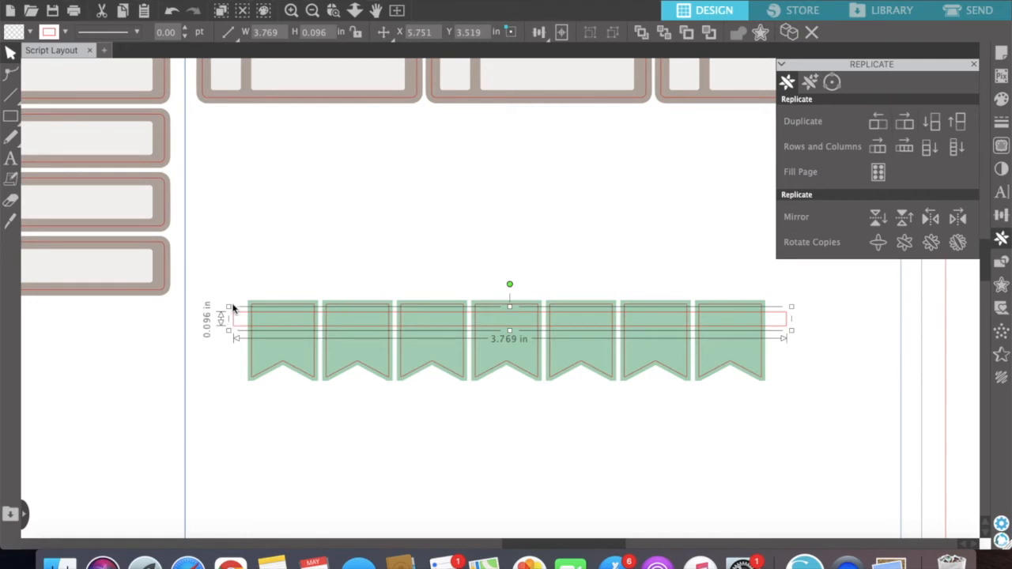
{"action": "left_click_drag", "start_coordinate": [223, 320], "coordinate": [224, 229]}
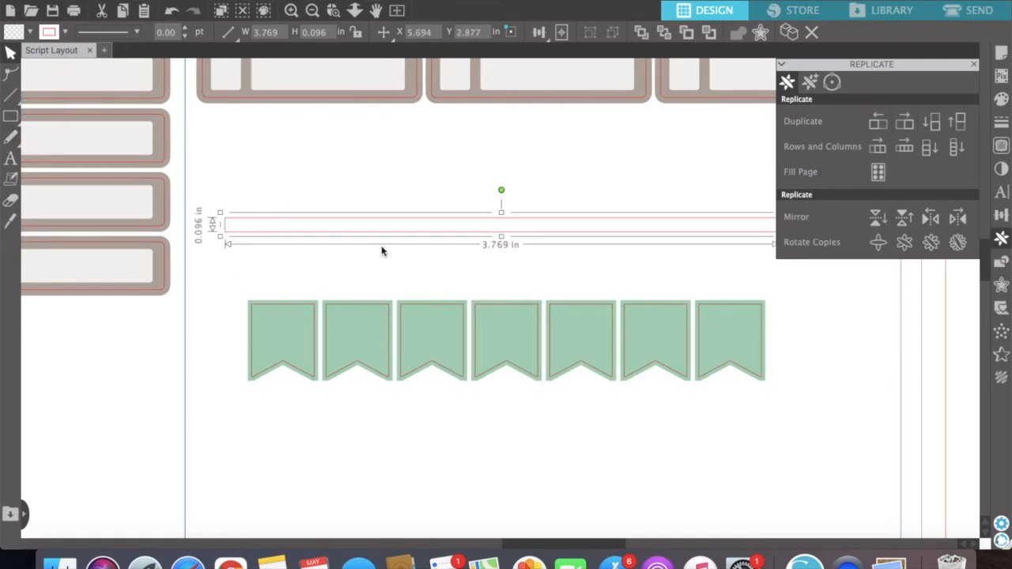
{"action": "scroll", "coordinate": [644, 380], "scroll_direction": "right", "scroll_amount": 2}
{"action": "scroll", "coordinate": [645, 381], "scroll_direction": "up", "scroll_amount": 2}
{"action": "scroll", "coordinate": [644, 380], "scroll_direction": "right", "scroll_amount": 2}
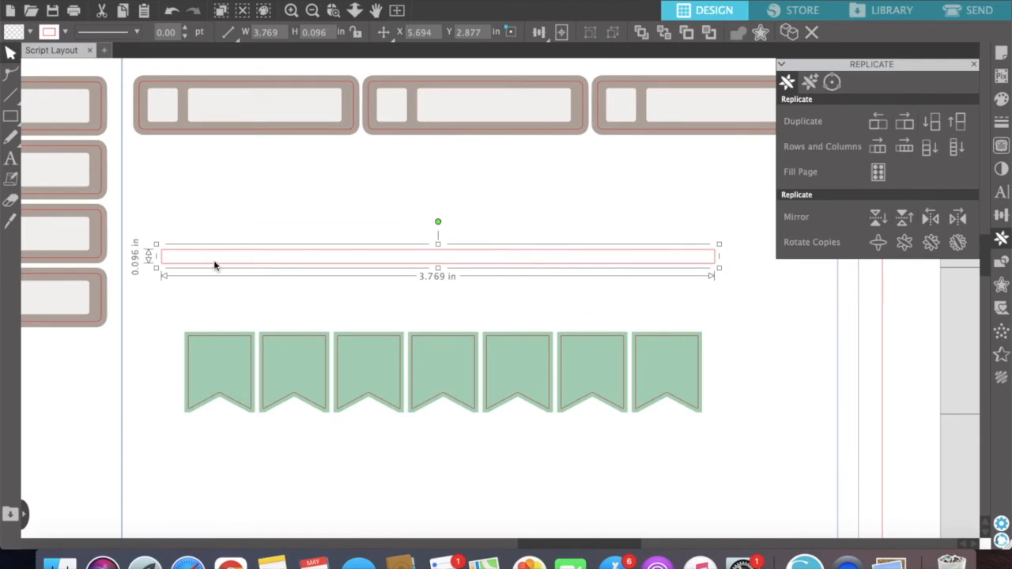
- Ungroup all seven banners and delete the inner cut outline of the first banner
{"action": "left_click", "coordinate": [242, 336]}
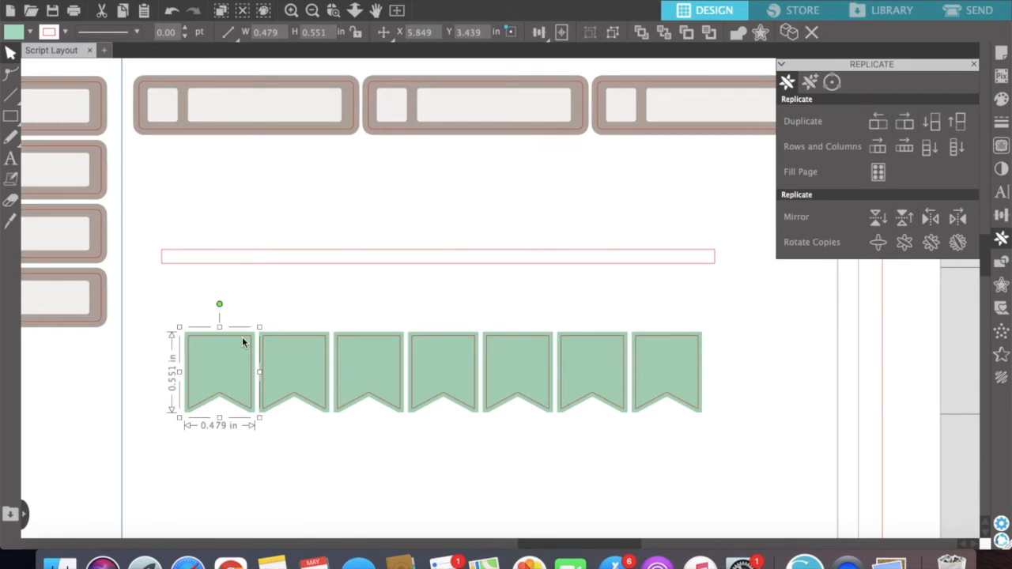
{"action": "left_click_drag", "start_coordinate": [806, 387], "coordinate": [174, 355]}
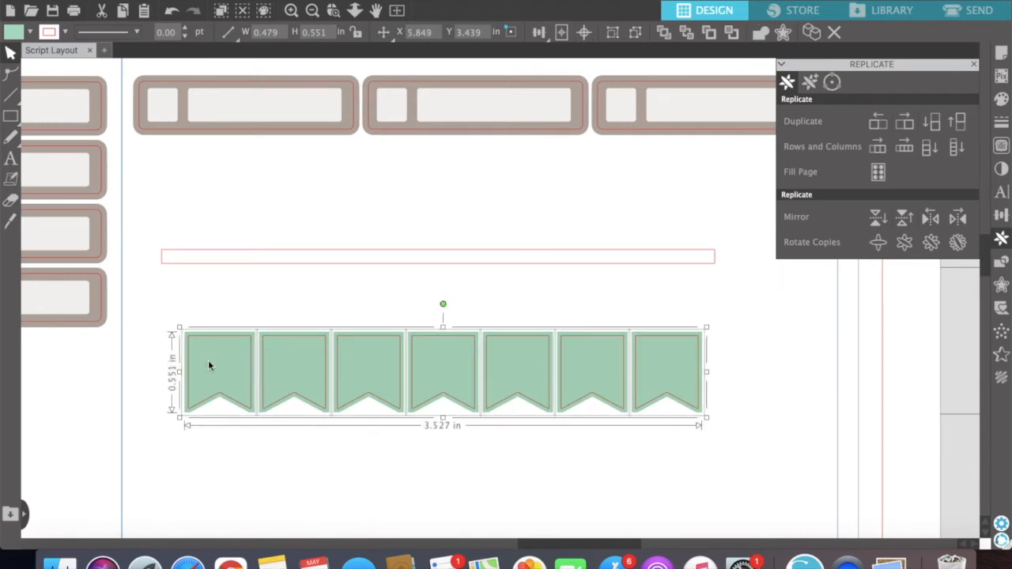
{"action": "right_click", "coordinate": [209, 366]}
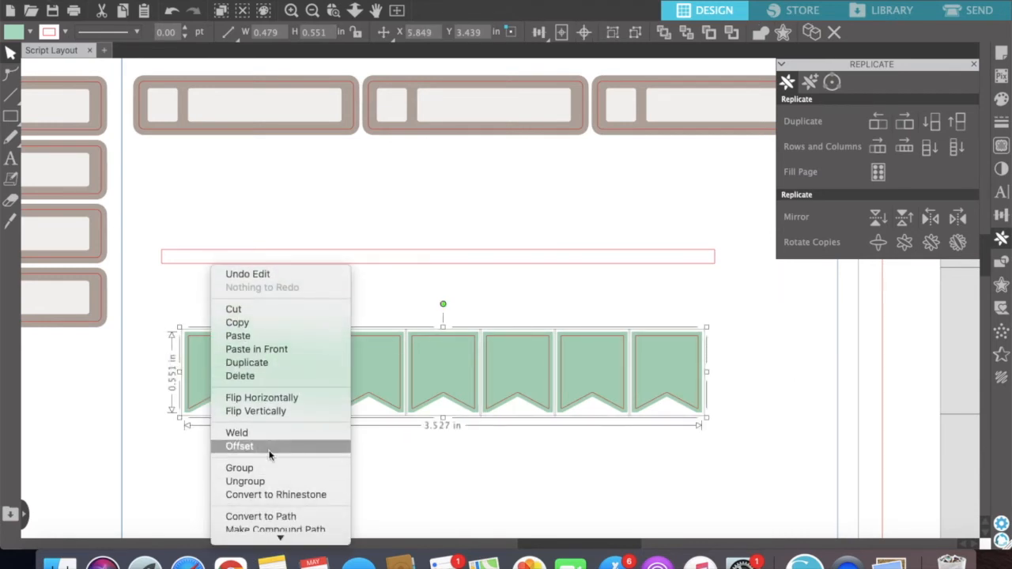
{"action": "left_click", "coordinate": [264, 480]}
{"action": "left_click", "coordinate": [246, 458]}
{"action": "left_click", "coordinate": [227, 403]}
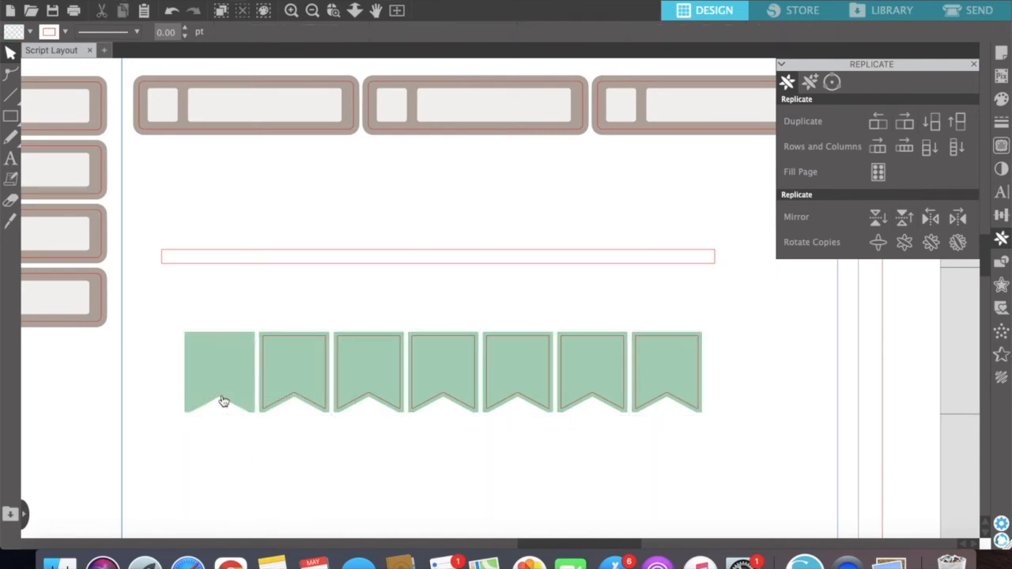
{"action": "left_click", "coordinate": [285, 403]}
{"action": "key", "text": "Delete"}
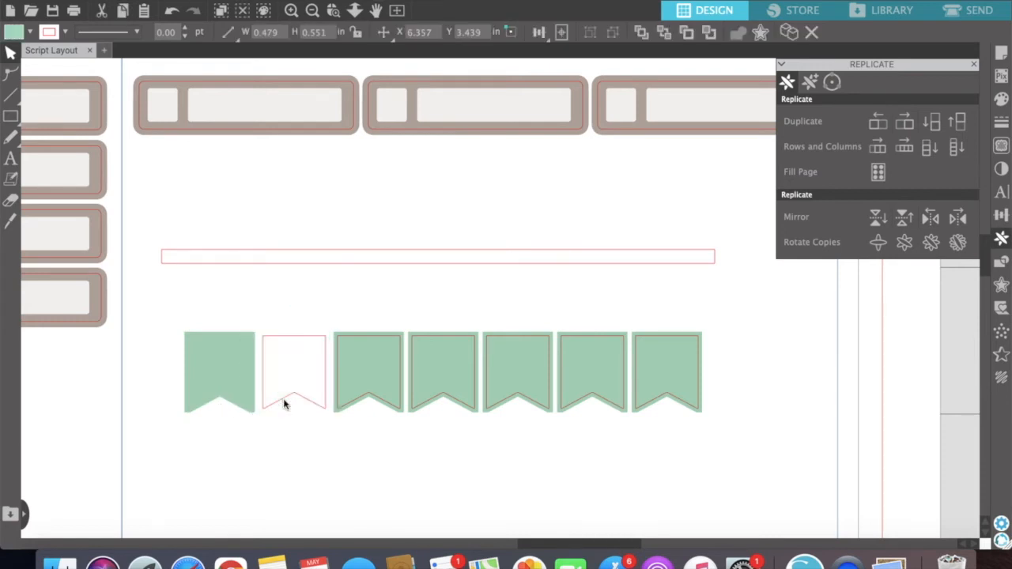
{"action": "left_click", "coordinate": [171, 10]}
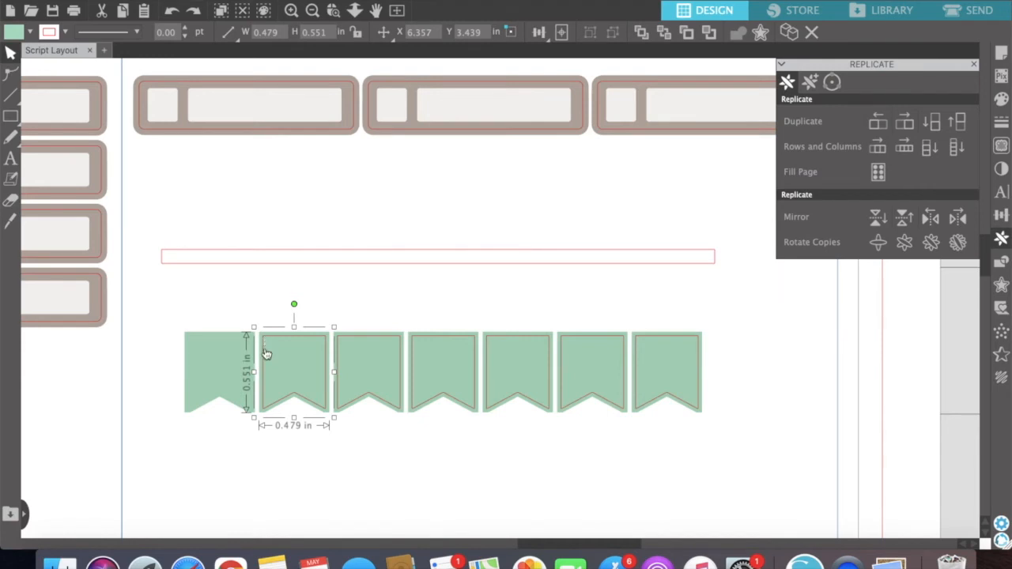
{"action": "key", "text": "Delete"}
{"action": "key", "text": "super+z"}
{"action": "left_click", "coordinate": [287, 305]}
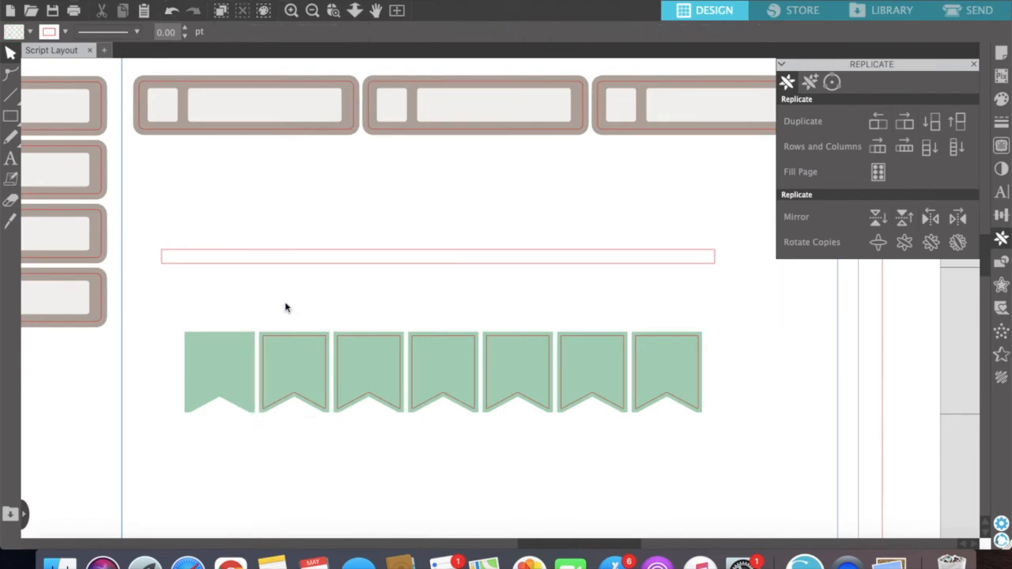
{"action": "left_click", "coordinate": [270, 343]}
{"action": "key", "text": "Delete"}
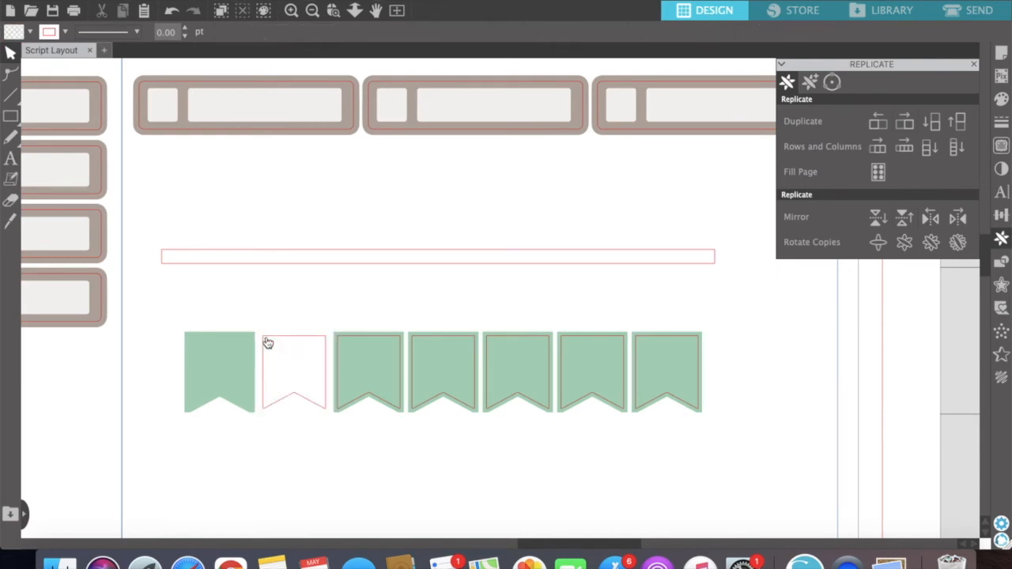
{"action": "left_click", "coordinate": [172, 10]}
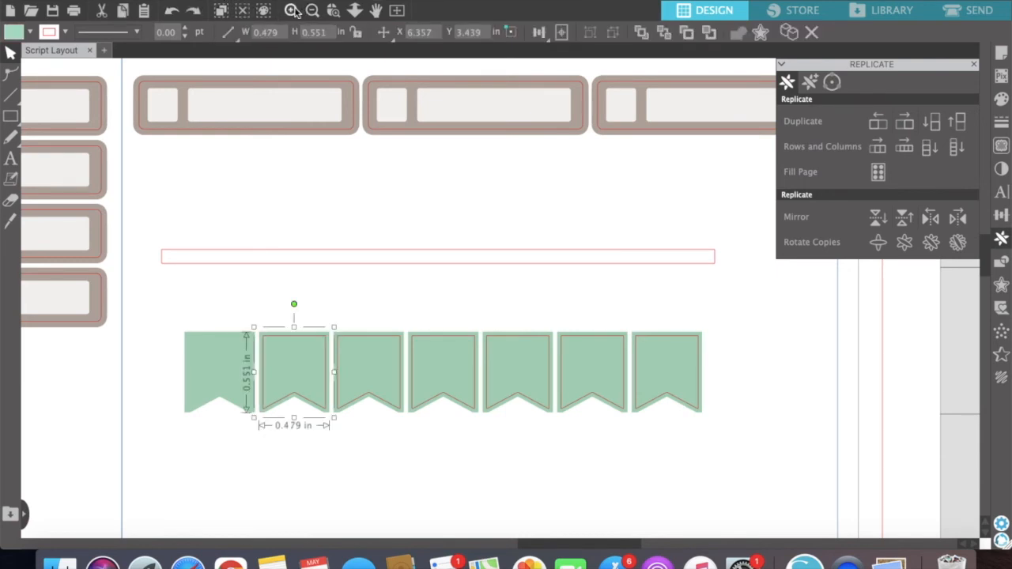
- Try to delete the second banner's inner cut outline in a closer view and undo the deletion
{"action": "left_click", "coordinate": [291, 10]}
{"action": "left_click", "coordinate": [292, 11]}
{"action": "scroll", "coordinate": [296, 202], "scroll_direction": "down", "scroll_amount": 4}
{"action": "scroll", "coordinate": [295, 199], "scroll_direction": "left", "scroll_amount": 4}
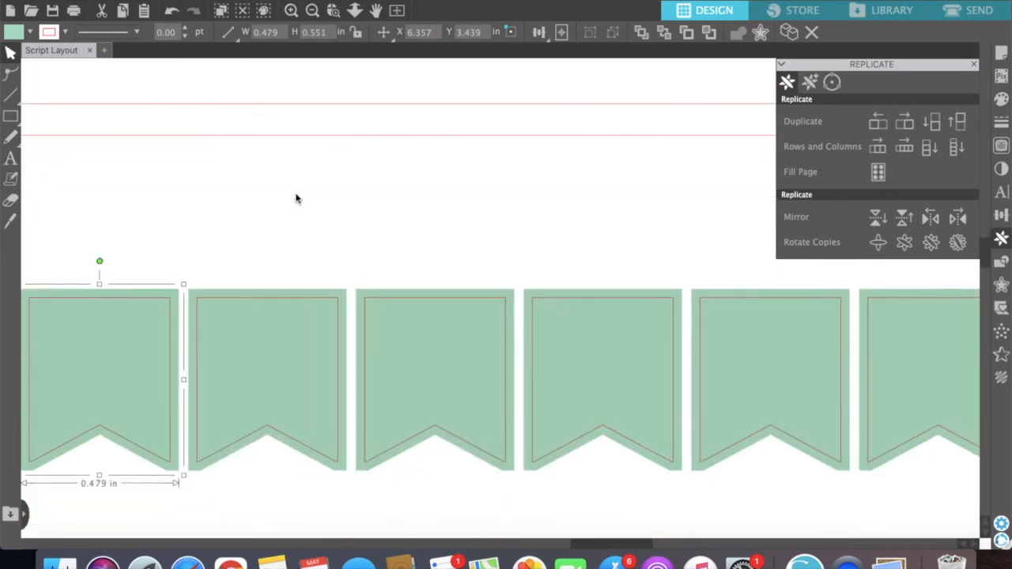
{"action": "scroll", "coordinate": [296, 198], "scroll_direction": "left", "scroll_amount": 5}
{"action": "scroll", "coordinate": [296, 198], "scroll_direction": "down", "scroll_amount": 2}
{"action": "left_click", "coordinate": [362, 373]}
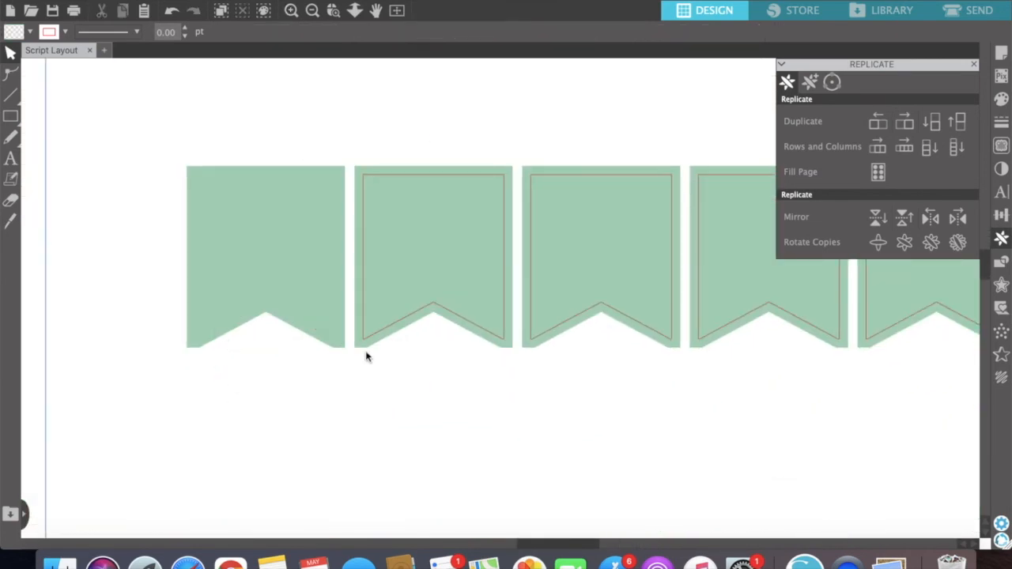
{"action": "left_click", "coordinate": [366, 342]}
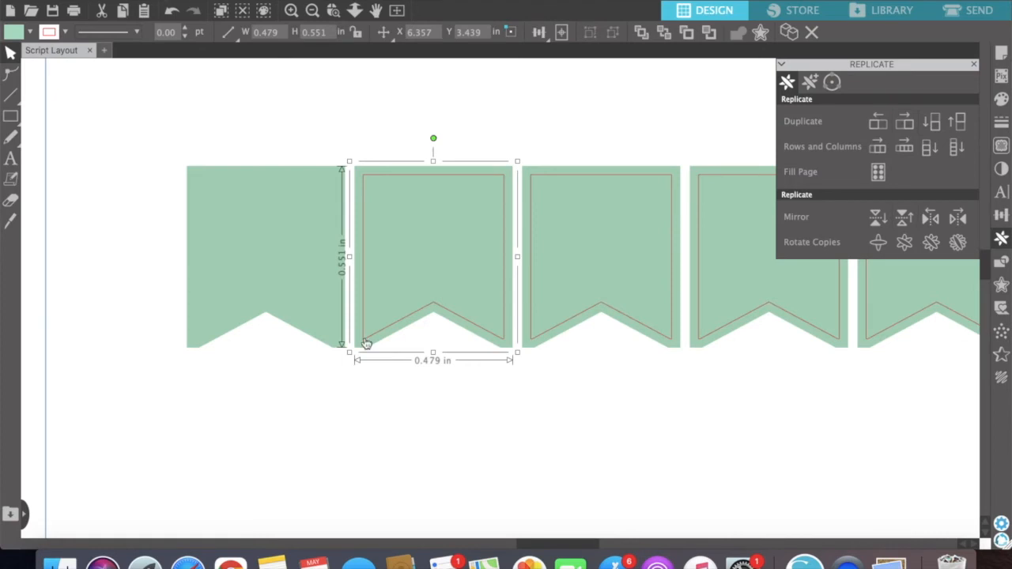
{"action": "key", "text": "Delete"}
{"action": "left_click", "coordinate": [171, 10]}
- Flip the second banner's green shape horizontally and undo the flip
{"action": "left_click", "coordinate": [501, 142]}
{"action": "right_click", "coordinate": [498, 198]}
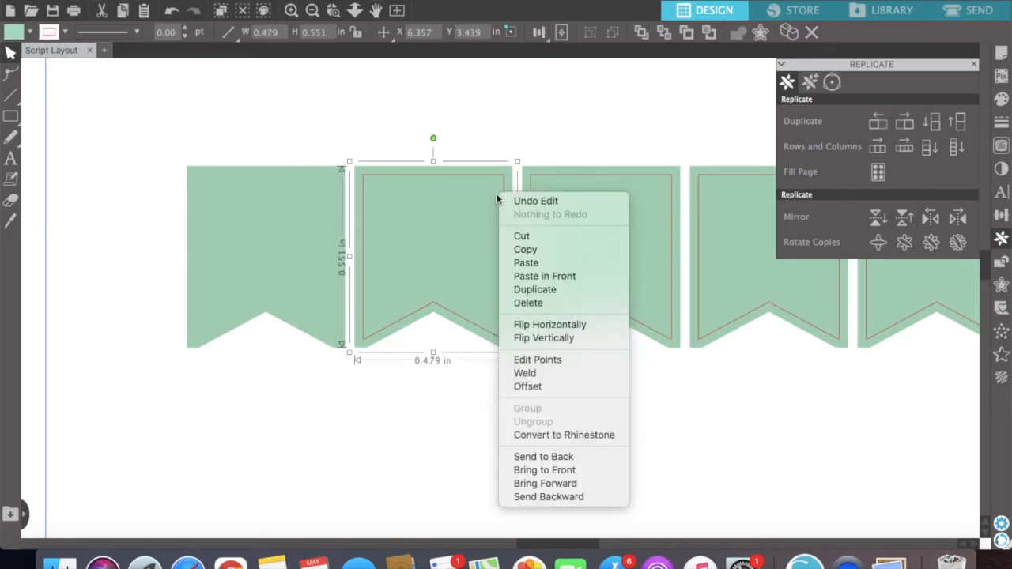
{"action": "left_click", "coordinate": [547, 324]}
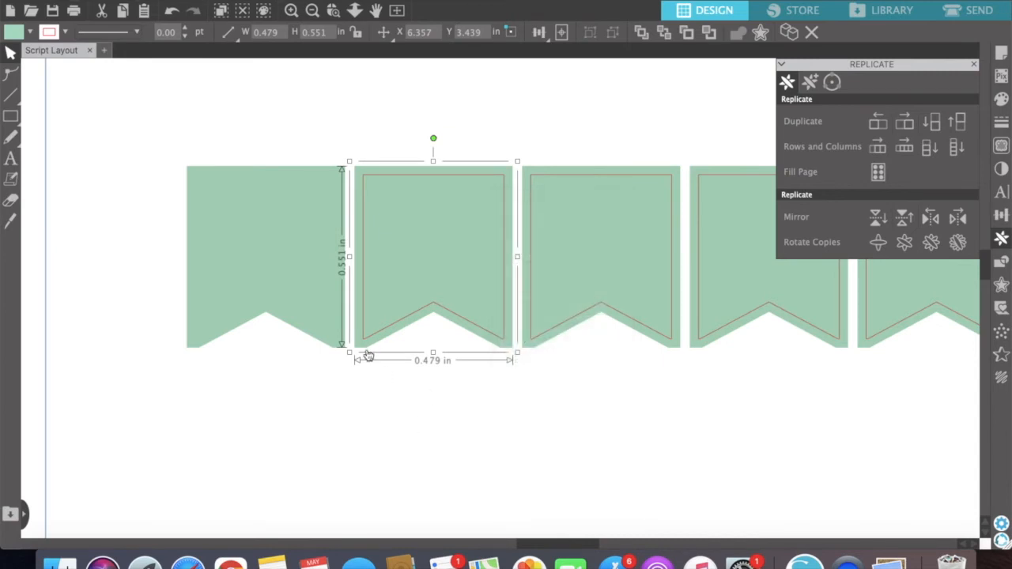
{"action": "left_click", "coordinate": [172, 11]}
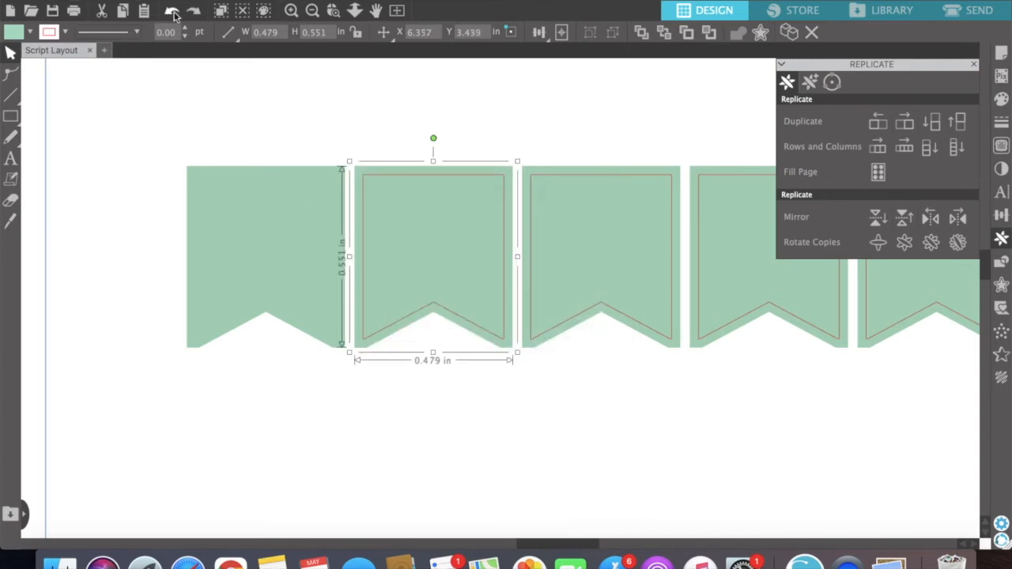
- Delete the inner cut outlines of the second, third and fourth green banners
{"action": "left_click", "coordinate": [364, 181]}
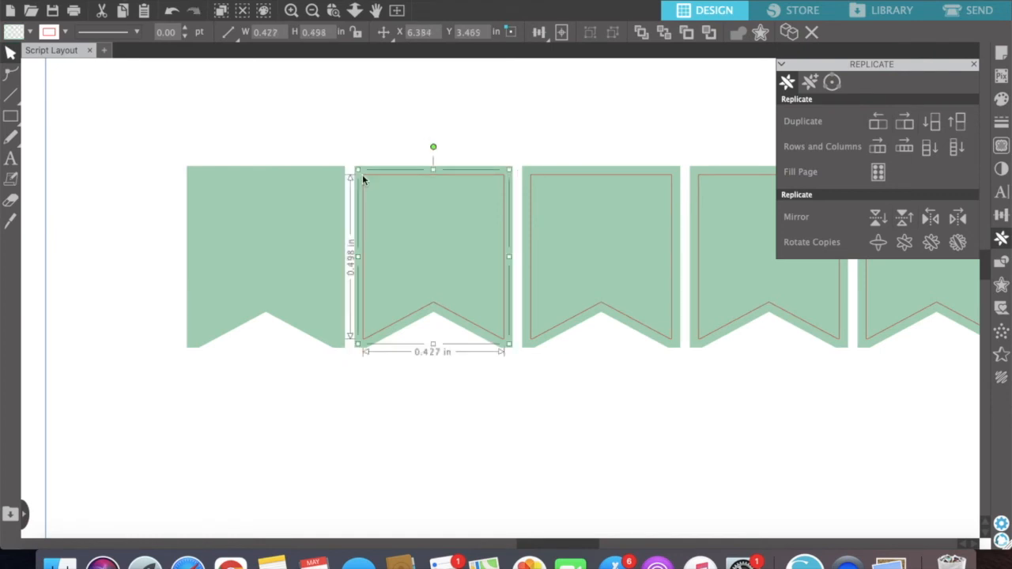
{"action": "key", "text": "Delete"}
{"action": "left_click", "coordinate": [541, 181]}
{"action": "key", "text": "Delete"}
{"action": "scroll", "coordinate": [624, 276], "scroll_direction": "right", "scroll_amount": 5}
{"action": "scroll", "coordinate": [624, 275], "scroll_direction": "right", "scroll_amount": 3}
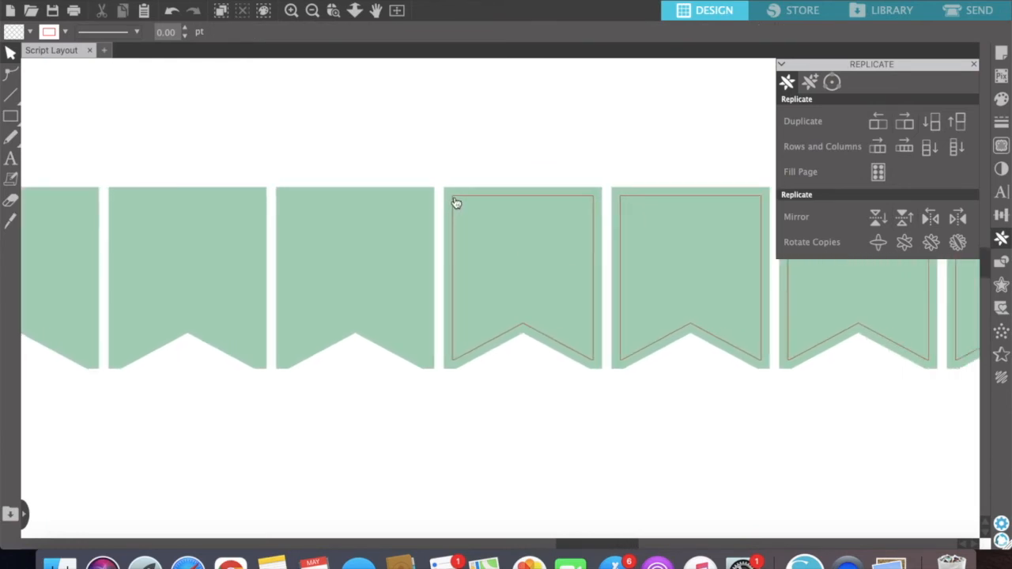
{"action": "left_click", "coordinate": [455, 199]}
{"action": "key", "text": "Delete"}
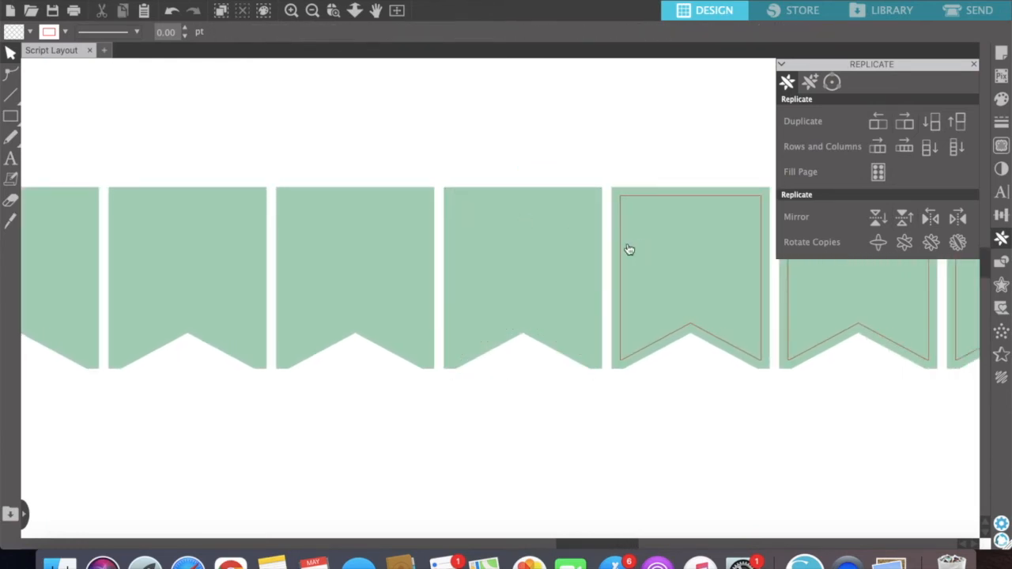
- Delete the inner cut outlines of the fifth and sixth green banners
{"action": "scroll", "coordinate": [629, 250], "scroll_direction": "right", "scroll_amount": 3}
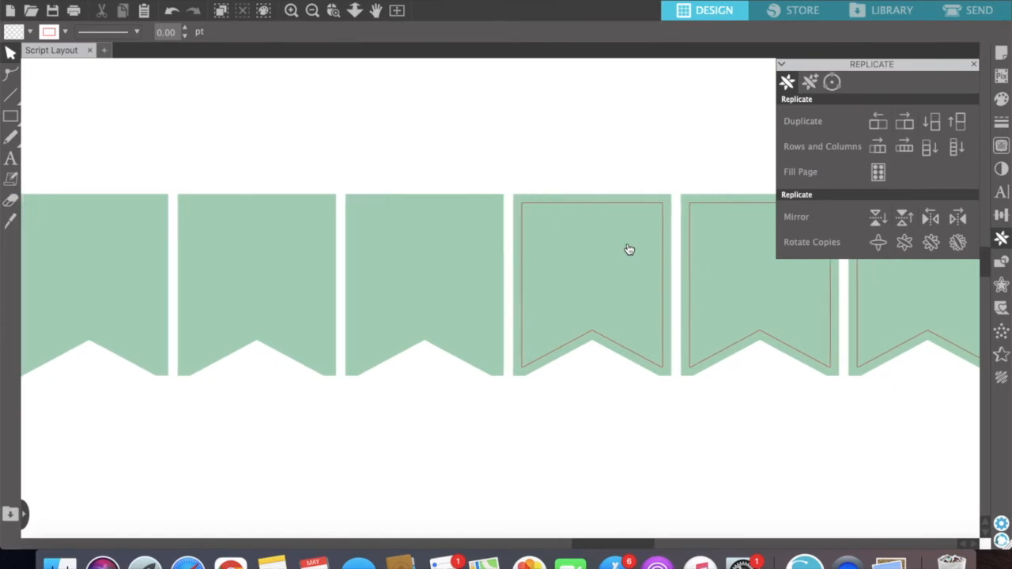
{"action": "left_click", "coordinate": [515, 210]}
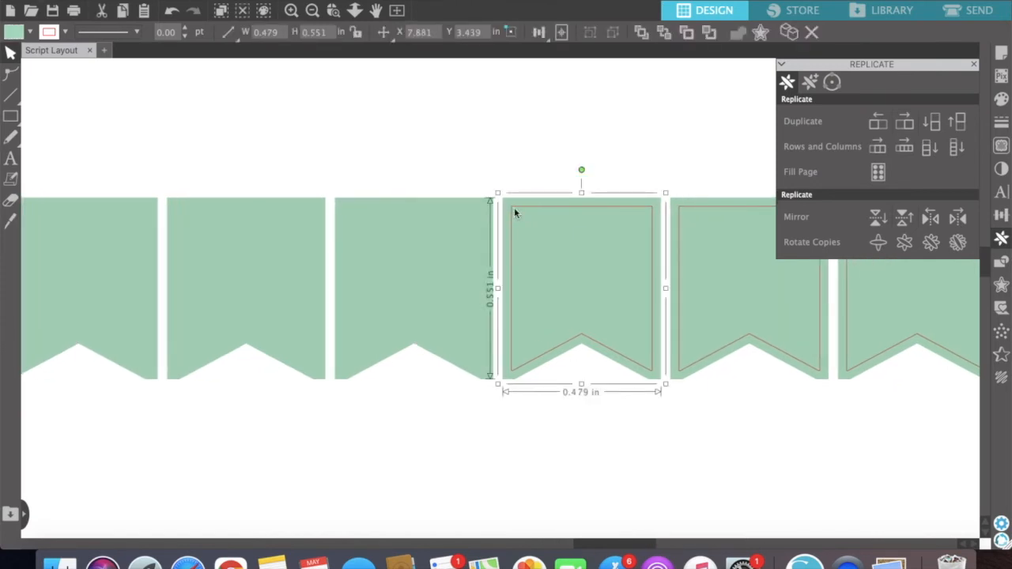
{"action": "left_click", "coordinate": [515, 146]}
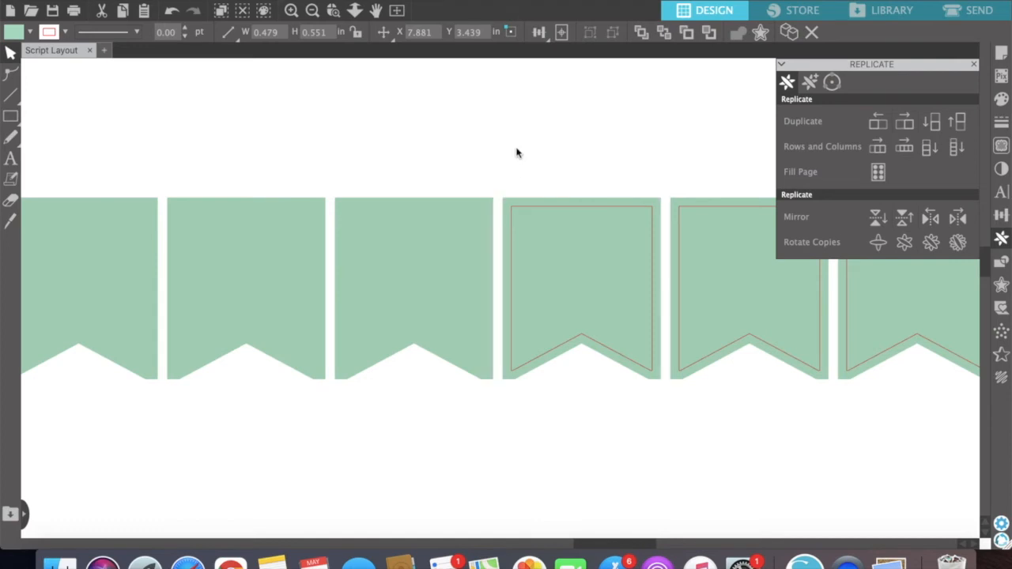
{"action": "left_click", "coordinate": [514, 210]}
{"action": "key", "text": "Delete"}
{"action": "scroll", "coordinate": [496, 231], "scroll_direction": "right", "scroll_amount": 5}
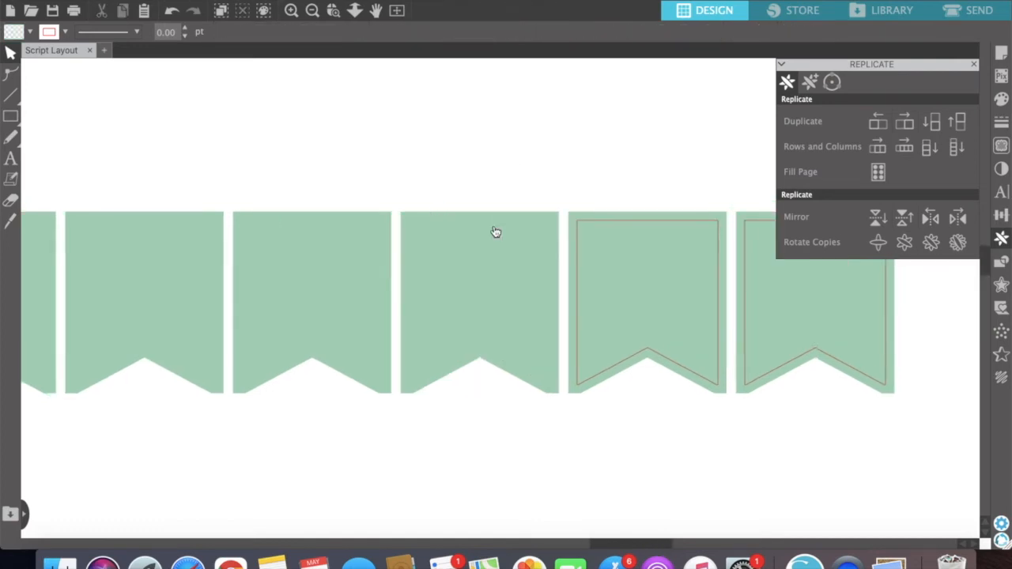
{"action": "left_click", "coordinate": [518, 230]}
{"action": "key", "text": "Delete"}
- Delete the seventh banner's inner cut outline, then undo that deletion
{"action": "left_click", "coordinate": [667, 230]}
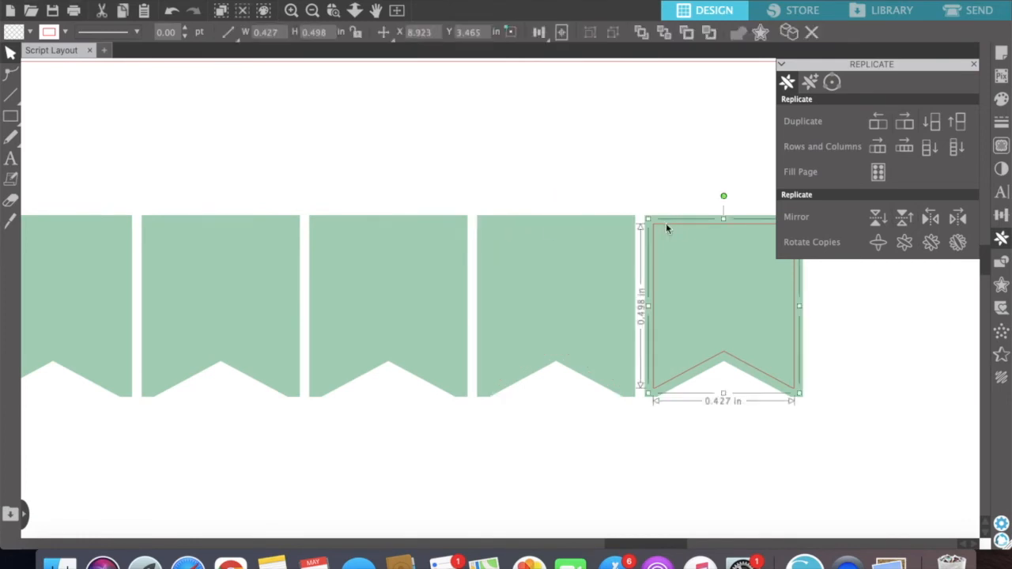
{"action": "key", "text": "Delete"}
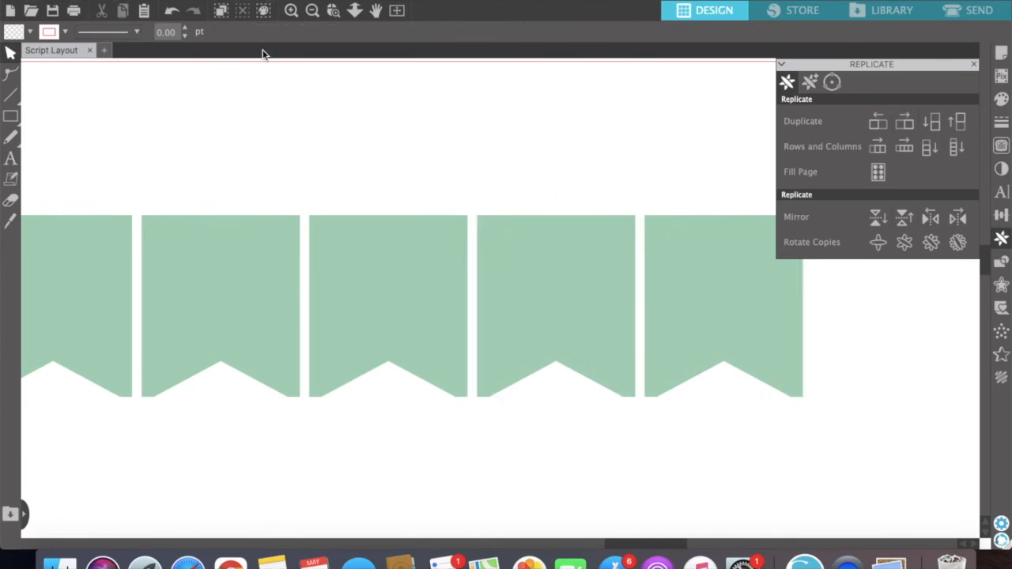
{"action": "left_click", "coordinate": [312, 9]}
{"action": "left_click", "coordinate": [312, 9]}
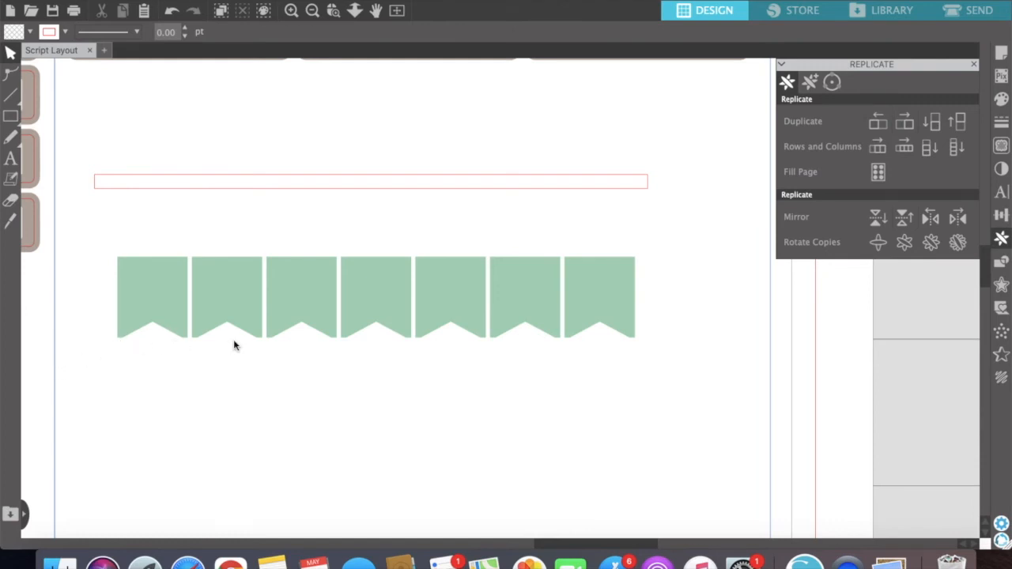
{"action": "left_click", "coordinate": [171, 11]}
{"action": "left_click", "coordinate": [171, 10]}
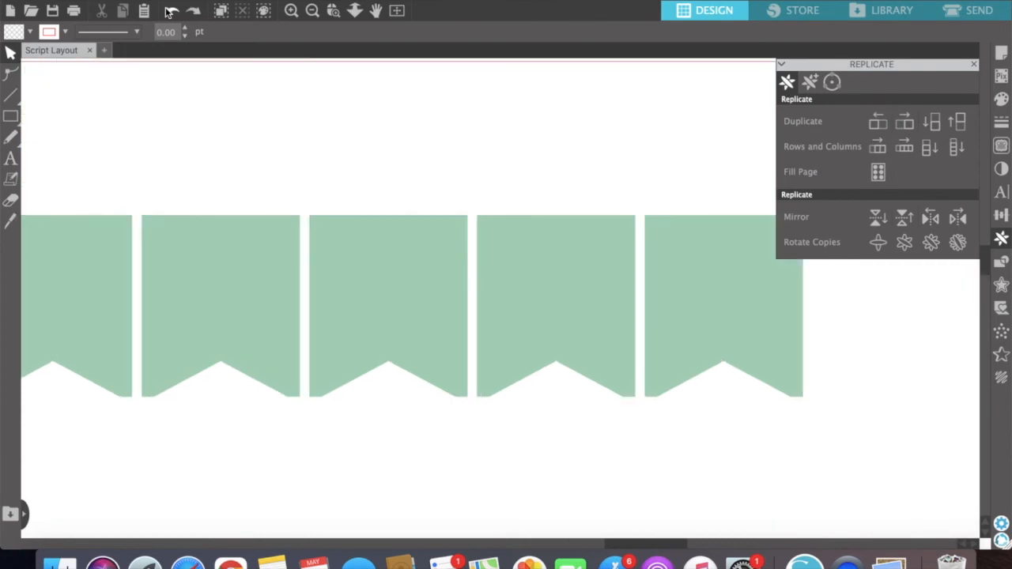
{"action": "left_click", "coordinate": [171, 11]}
{"action": "left_click", "coordinate": [557, 161]}
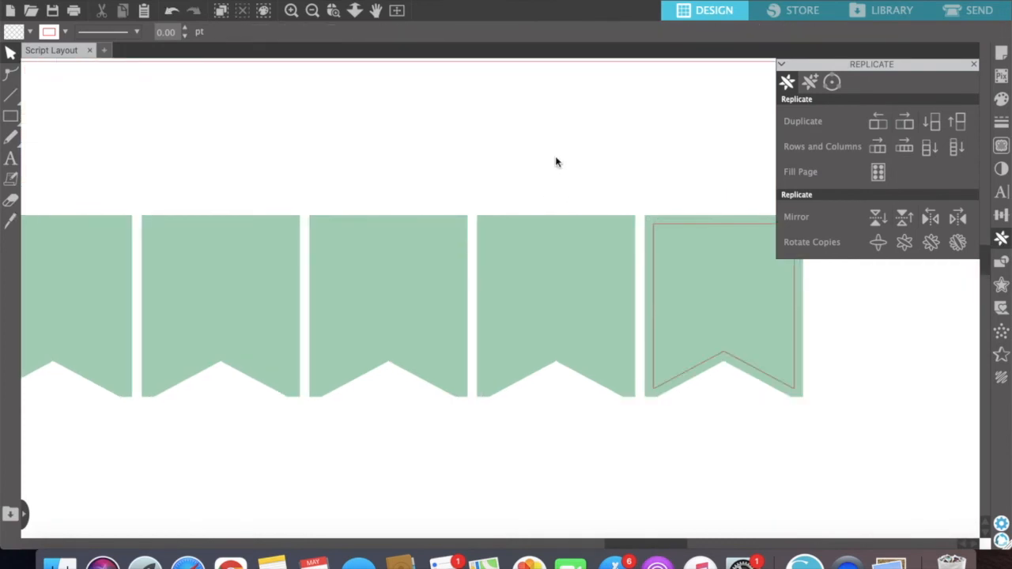
- Delete the first six green banners and the seventh banner's green shape, keeping only its inner cut outline
{"action": "left_click", "coordinate": [310, 14]}
{"action": "left_click", "coordinate": [312, 11]}
{"action": "left_click", "coordinate": [311, 11]}
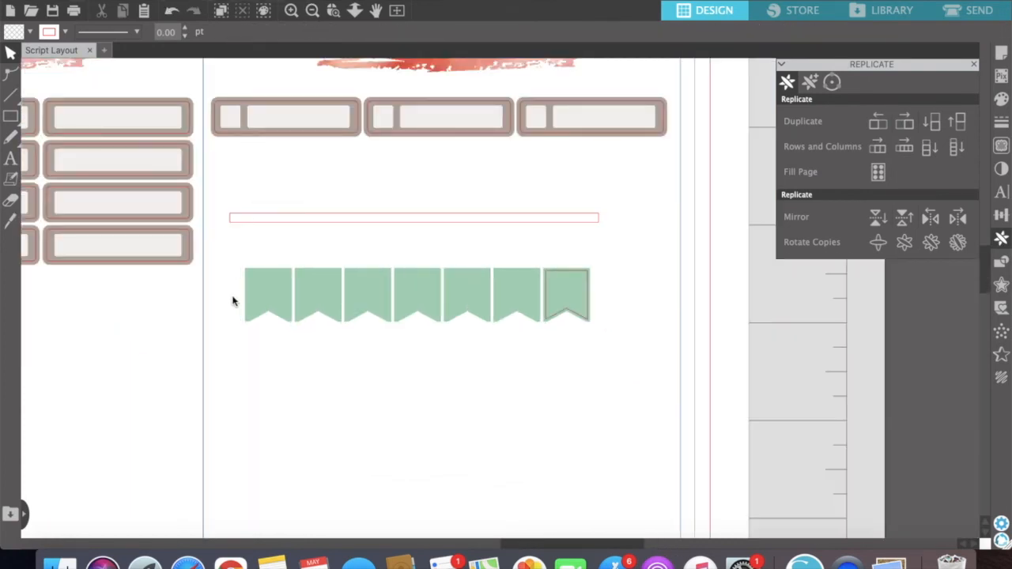
{"action": "left_click_drag", "start_coordinate": [232, 300], "coordinate": [494, 297]}
{"action": "key", "text": "Delete"}
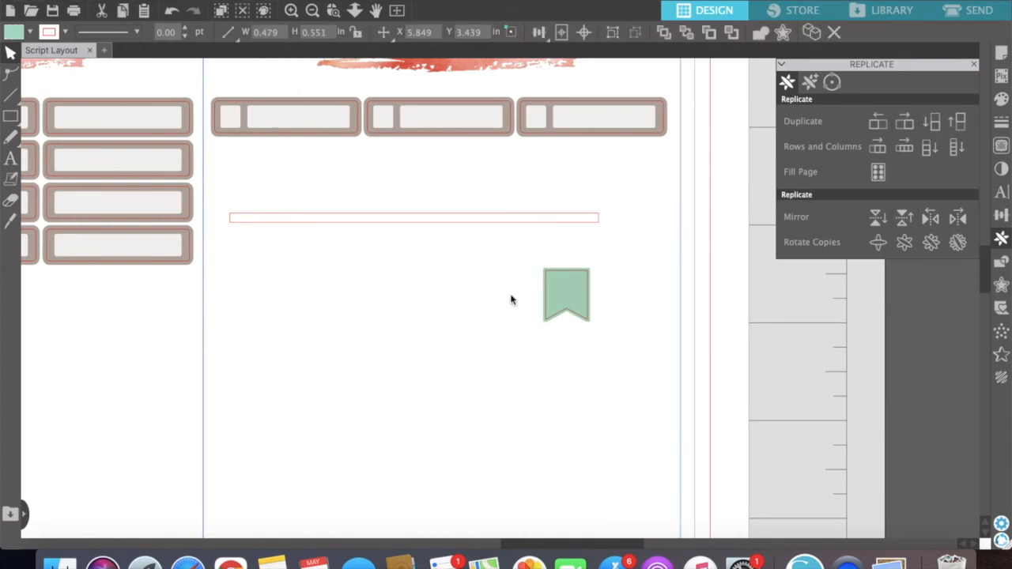
{"action": "left_click", "coordinate": [544, 291]}
{"action": "key", "text": "Delete"}
- Duplicate the remaining notched outline leftward into a row of five, nudging copies for small gaps and deleting the surplus sixth one
{"action": "left_click_drag", "start_coordinate": [528, 284], "coordinate": [579, 285]}
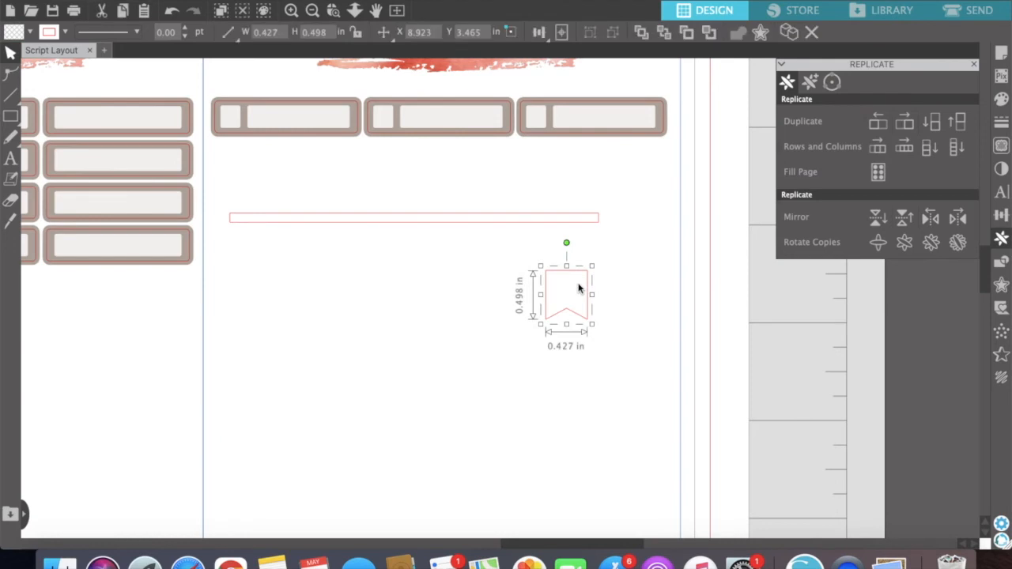
{"action": "left_click", "coordinate": [878, 121]}
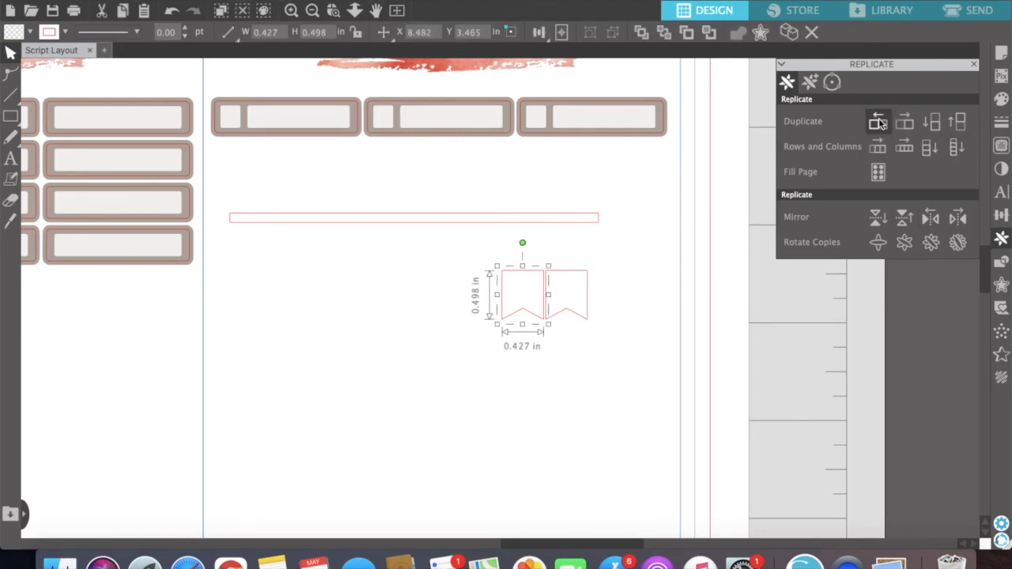
{"action": "left_click", "coordinate": [878, 122]}
{"action": "key", "text": "Left"}
{"action": "key", "text": "Left"}
{"action": "left_click", "coordinate": [879, 122]}
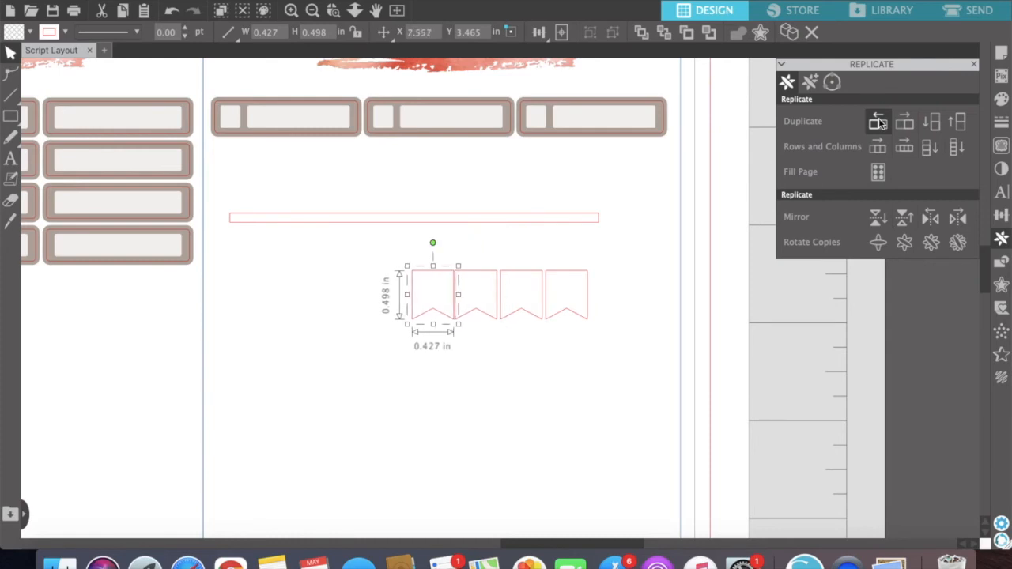
{"action": "left_click", "coordinate": [878, 121]}
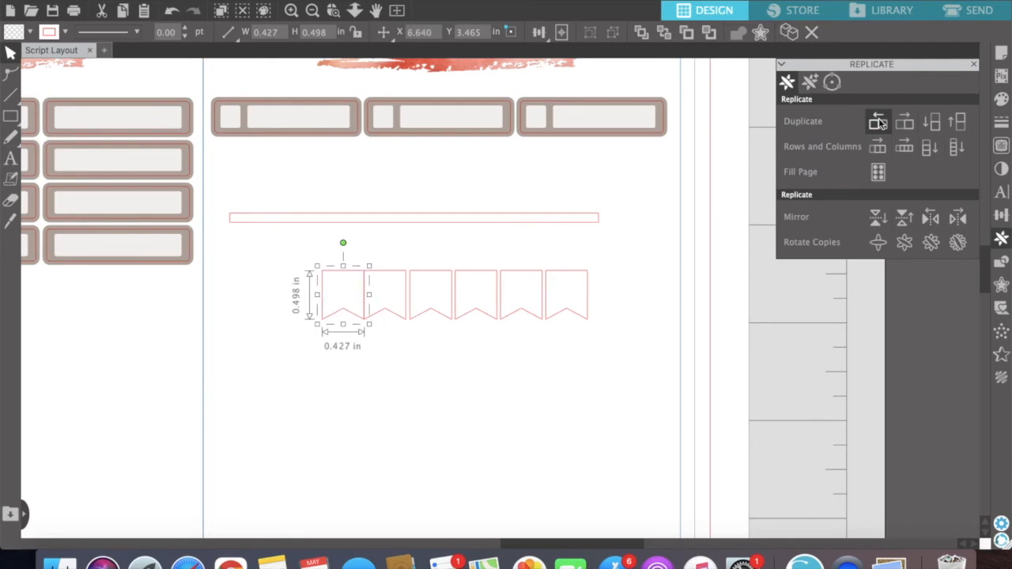
{"action": "key", "text": "Delete"}
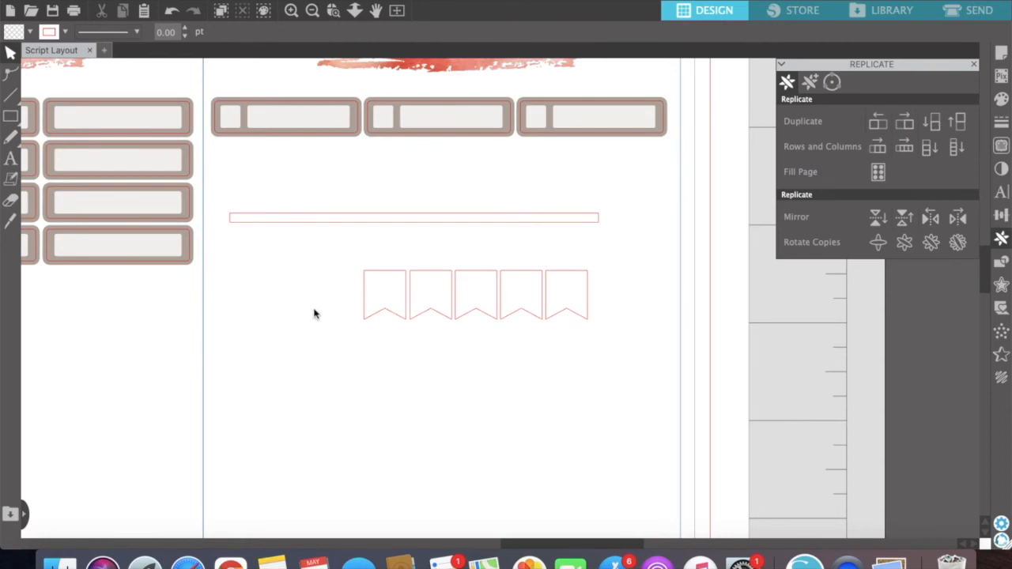
- Add two more copies at the left end of the outline row, nudging each left to match the existing gaps
{"action": "left_click", "coordinate": [378, 315]}
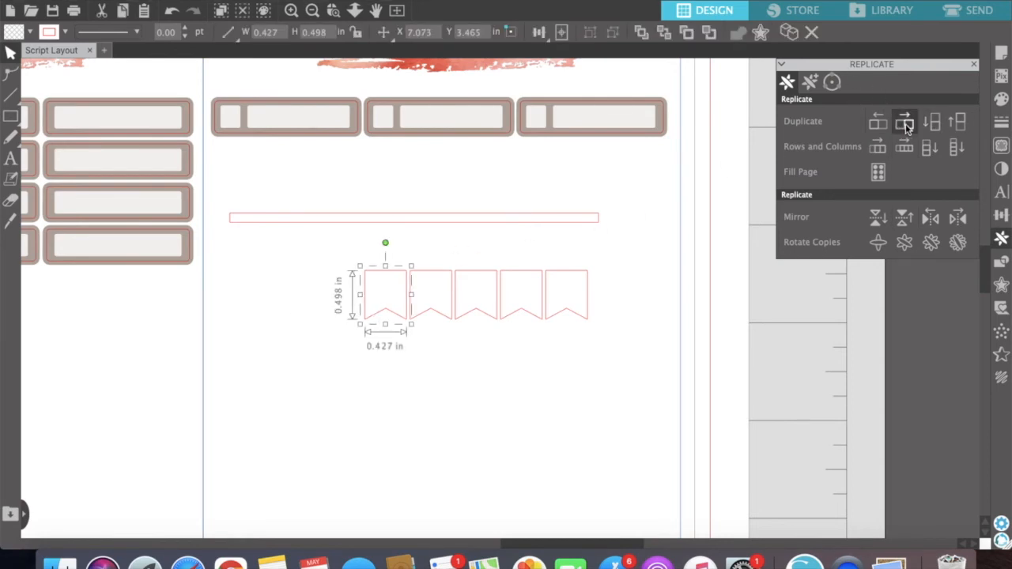
{"action": "left_click", "coordinate": [878, 125]}
{"action": "key", "text": "Left"}
{"action": "key", "text": "Left"}
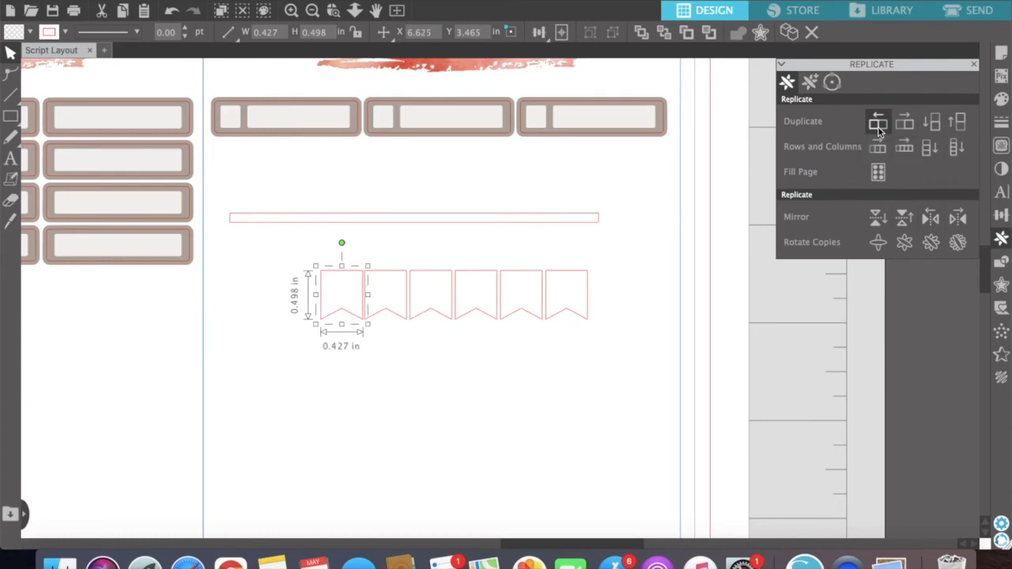
{"action": "left_click", "coordinate": [878, 126]}
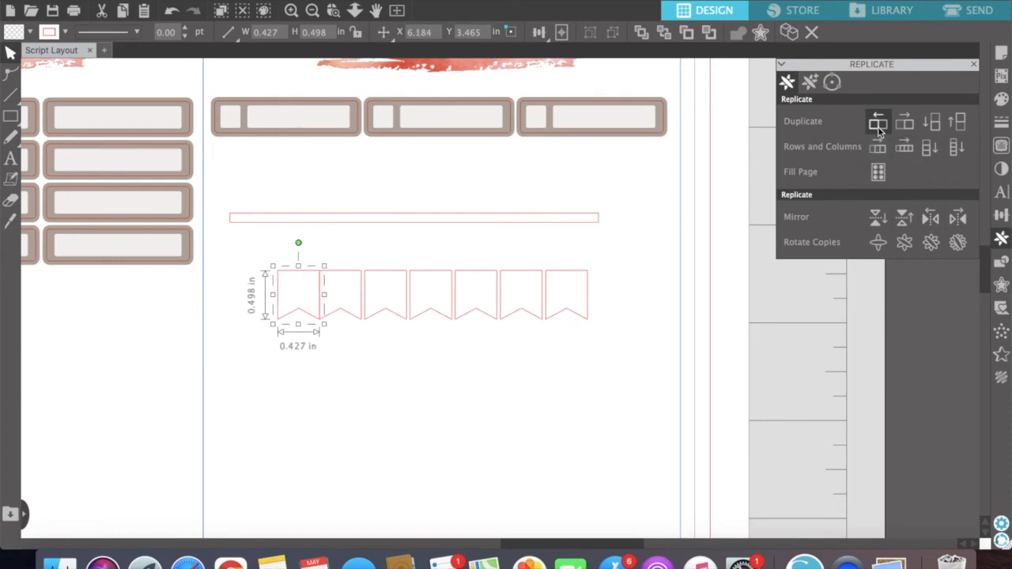
{"action": "key", "text": "Left"}
{"action": "key", "text": "Left"}
{"action": "key", "text": "Left"}
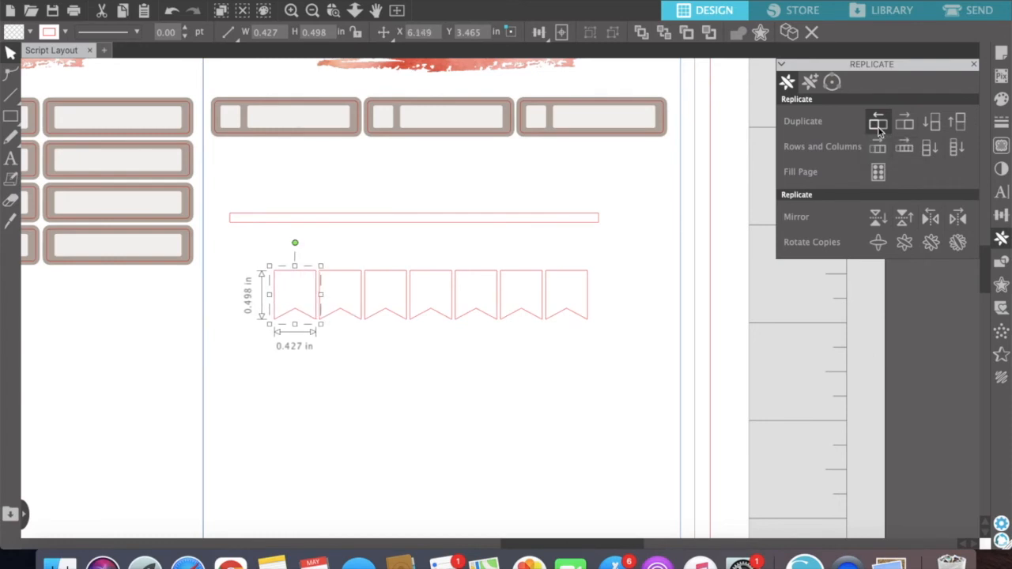
{"action": "left_click", "coordinate": [598, 399]}
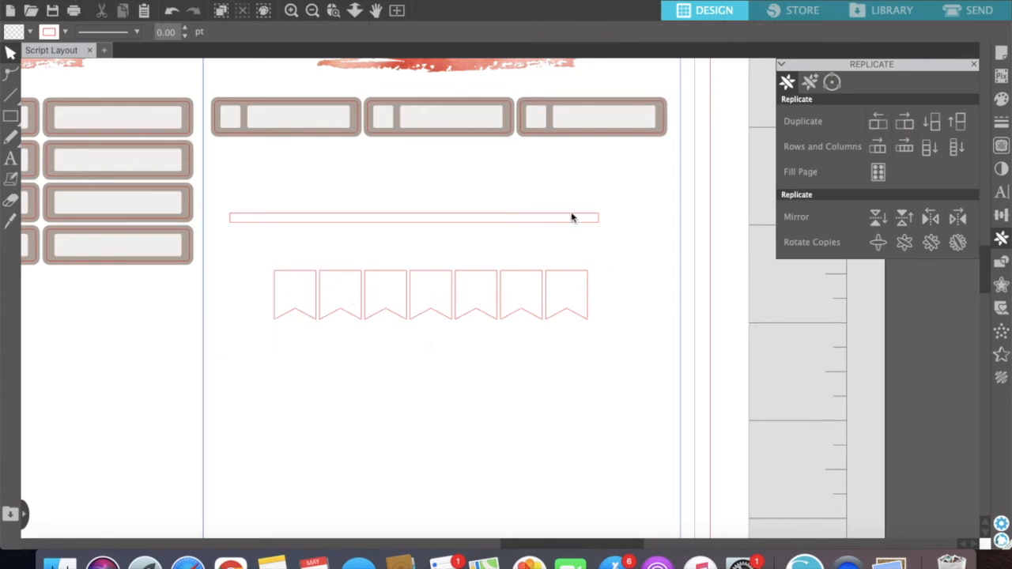
- Fill all seven notched banners with blue and set their line color to transparent
{"action": "left_click_drag", "start_coordinate": [614, 289], "coordinate": [267, 290]}
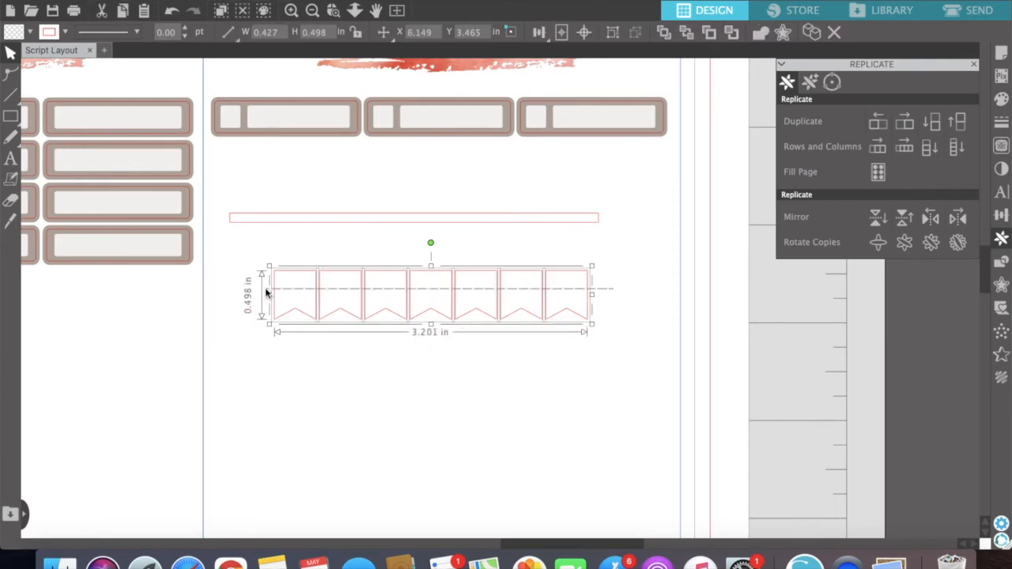
{"action": "left_click", "coordinate": [996, 105]}
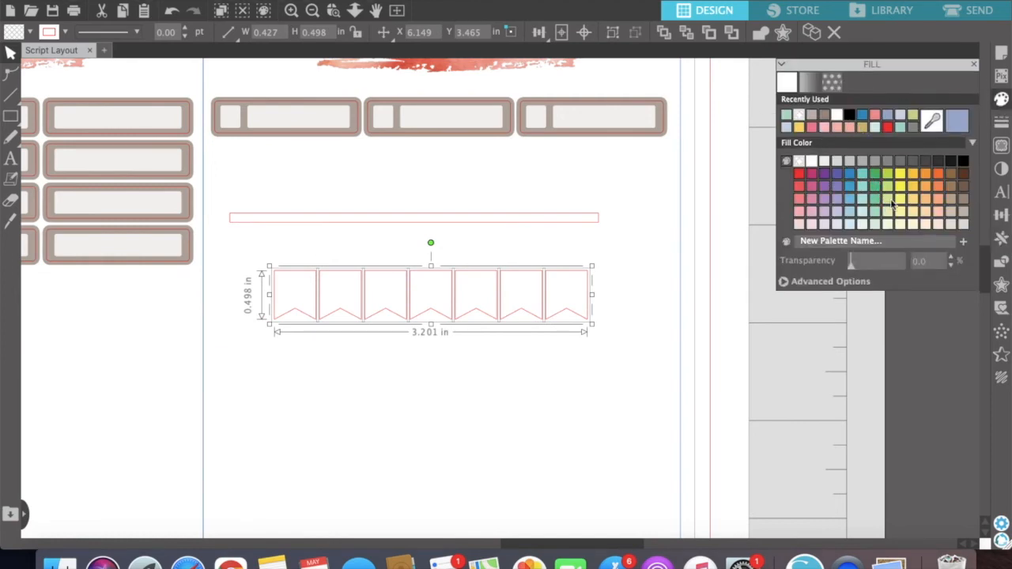
{"action": "left_click", "coordinate": [835, 188]}
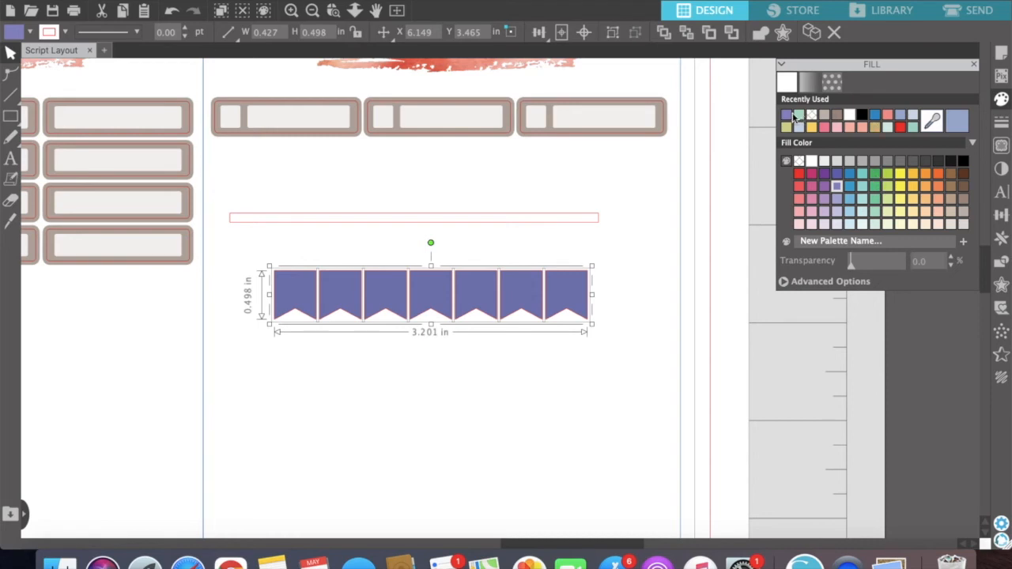
{"action": "left_click", "coordinate": [873, 116]}
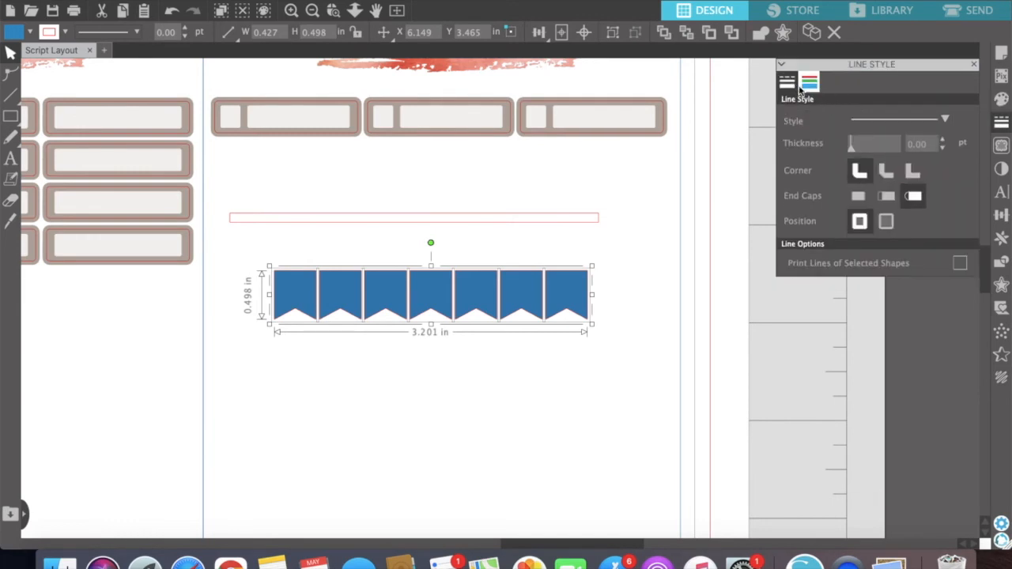
{"action": "left_click", "coordinate": [807, 82]}
{"action": "left_click", "coordinate": [822, 117]}
{"action": "left_click", "coordinate": [508, 409]}
- Move the thin strip closer to the banners and draw an ellipse about 0.158 by 0.194 in centered on its left end
{"action": "mouse_move", "coordinate": [408, 229]}
{"action": "left_mouse_down"}
{"action": "mouse_move", "coordinate": [432, 253]}
{"action": "mouse_move", "coordinate": [427, 292]}
{"action": "mouse_move", "coordinate": [418, 234]}
{"action": "left_mouse_up"}
{"action": "left_click", "coordinate": [355, 193]}
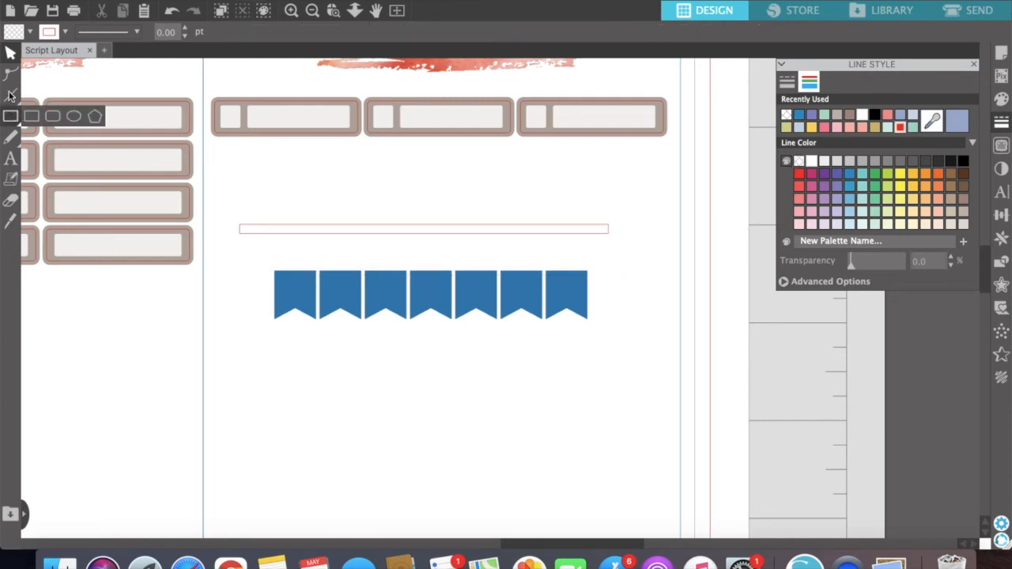
{"action": "left_click", "coordinate": [74, 116]}
{"action": "left_click_drag", "start_coordinate": [243, 217], "coordinate": [232, 237]}
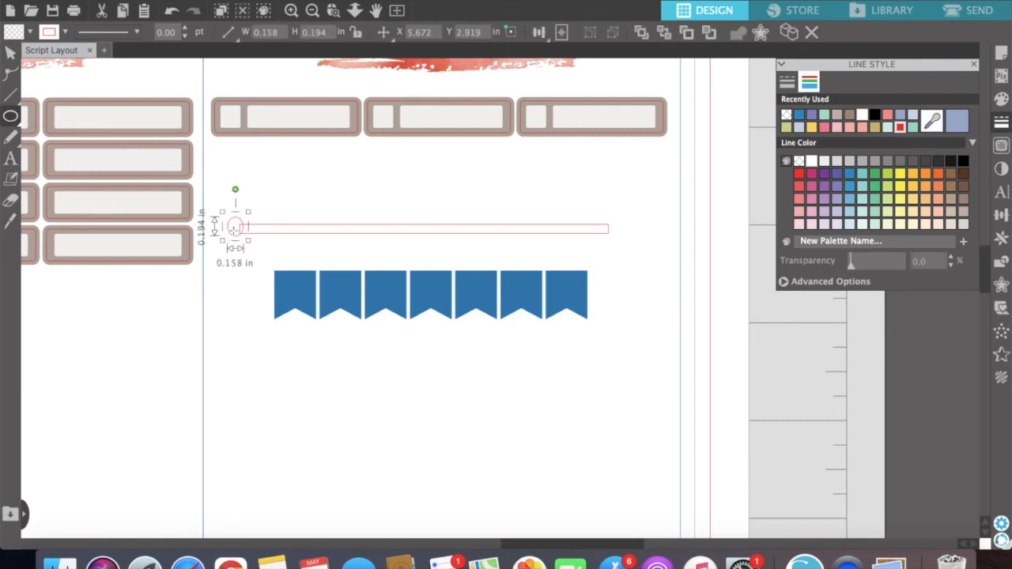
{"action": "left_click", "coordinate": [10, 52]}
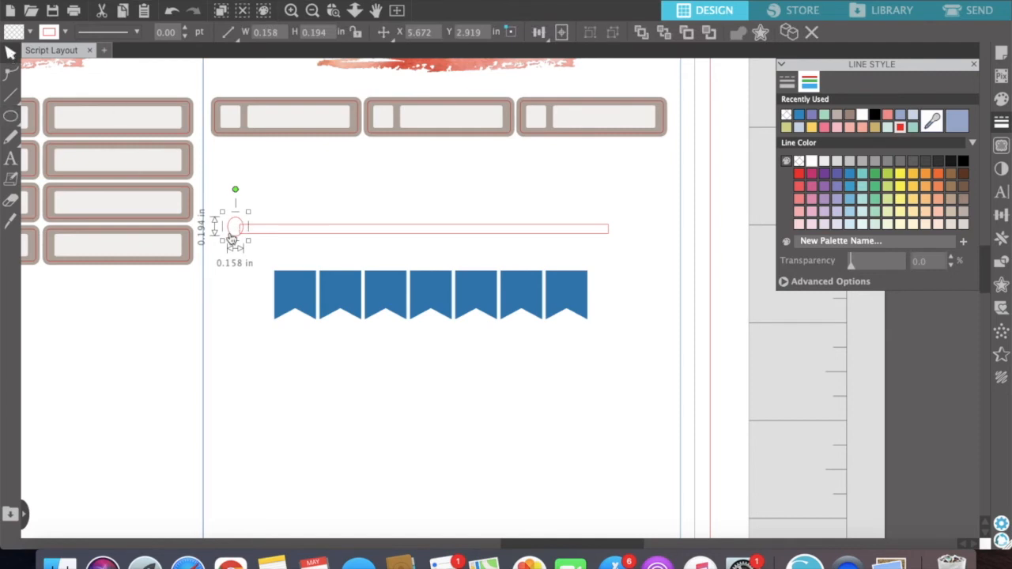
{"action": "left_click_drag", "start_coordinate": [232, 237], "coordinate": [235, 241]}
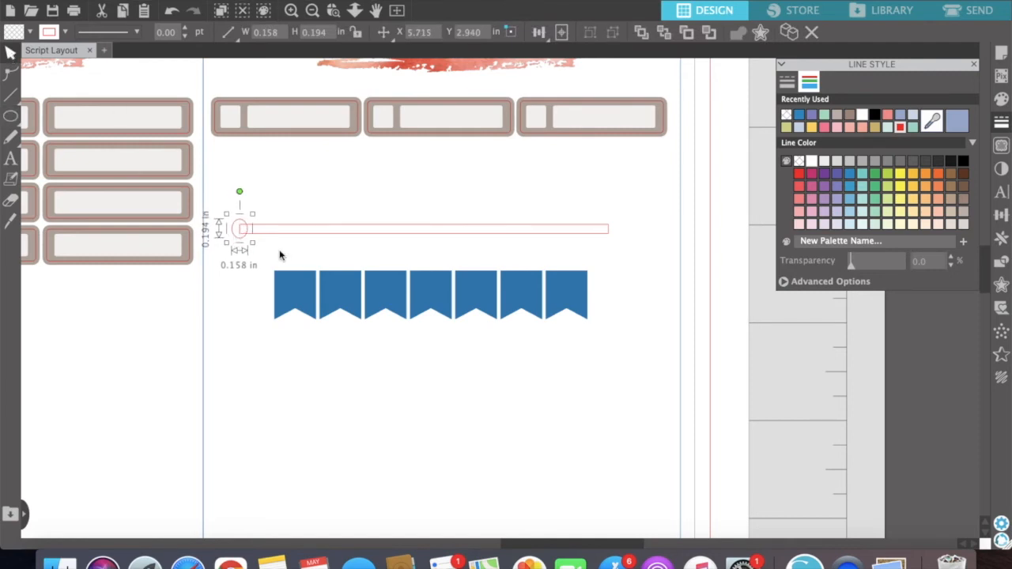
- Place a copy of the ellipse on the strip's right end and align both ellipses and the strip along their horizontal middle
{"action": "left_click_drag", "start_coordinate": [252, 240], "coordinate": [228, 234]}
{"action": "left_click", "coordinate": [625, 259]}
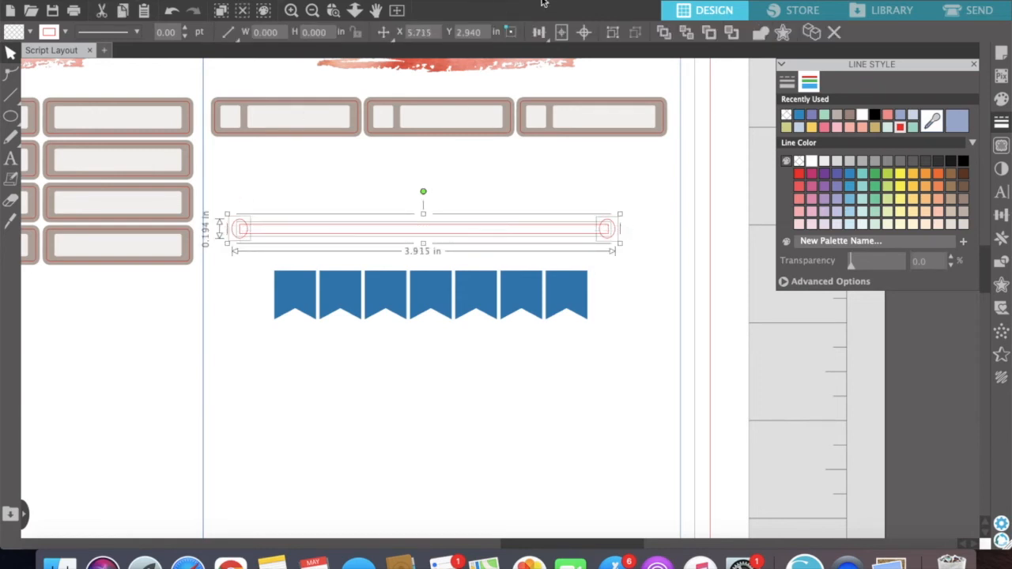
{"action": "left_click", "coordinate": [540, 33]}
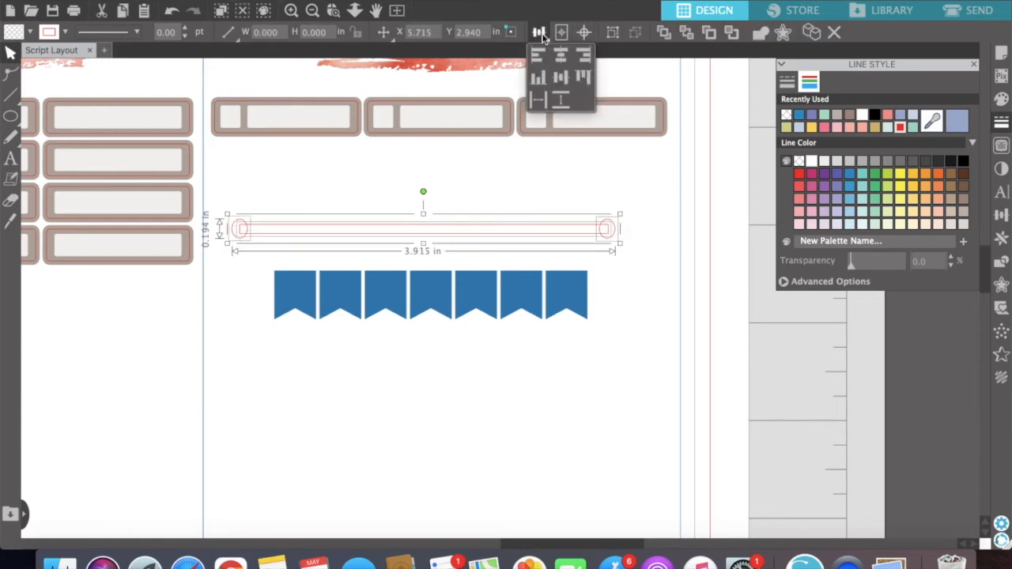
{"action": "left_click", "coordinate": [561, 79]}
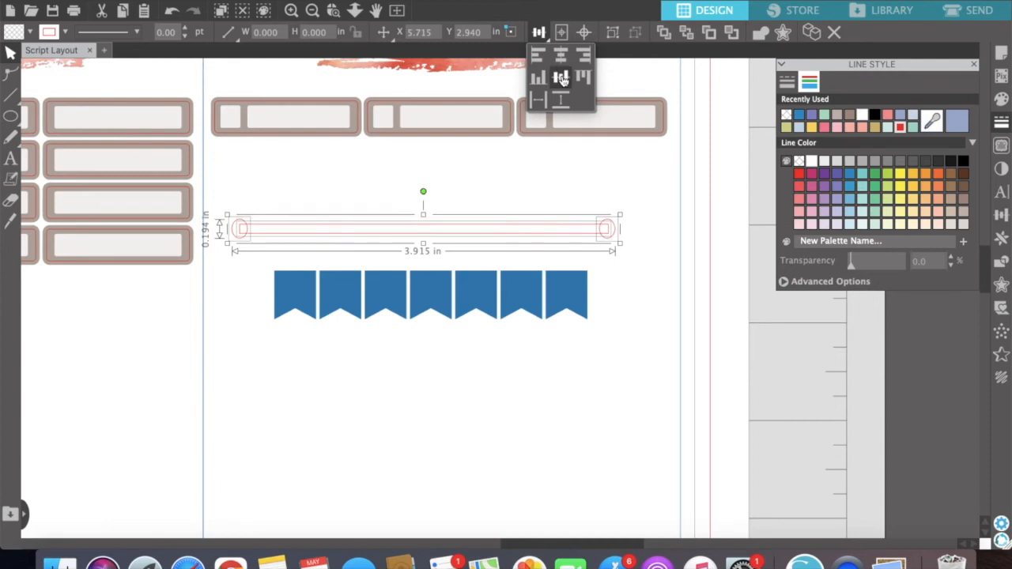
- Weld the thin strip and its two end ellipses into a single bar shape
{"action": "left_click", "coordinate": [641, 287]}
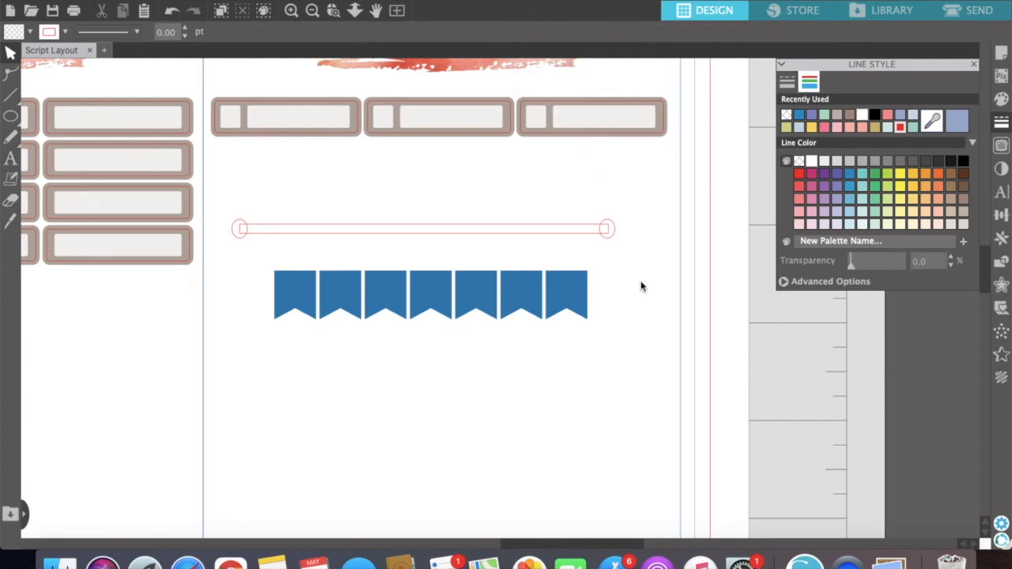
{"action": "left_click_drag", "start_coordinate": [641, 234], "coordinate": [229, 223]}
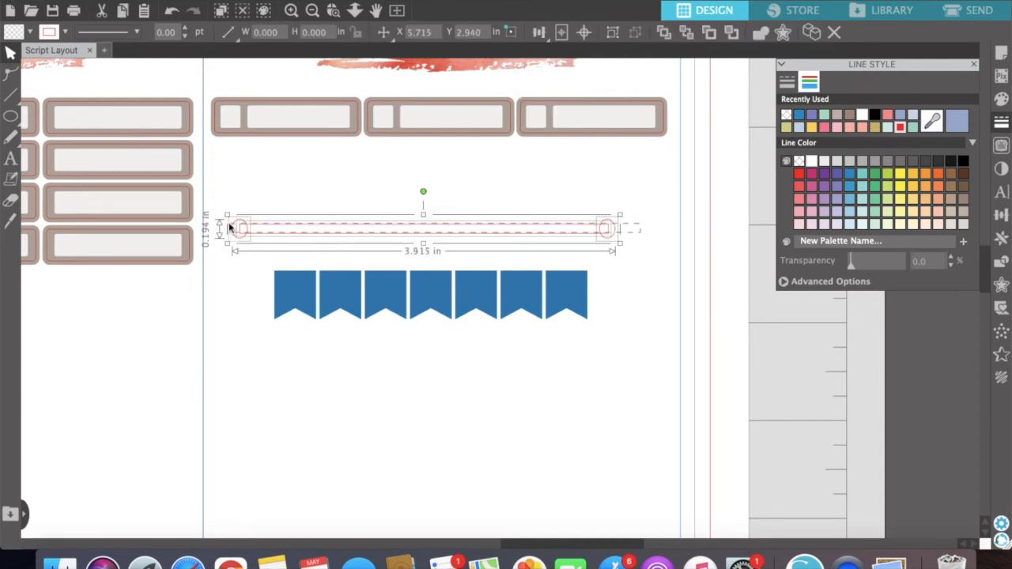
{"action": "right_click", "coordinate": [238, 230]}
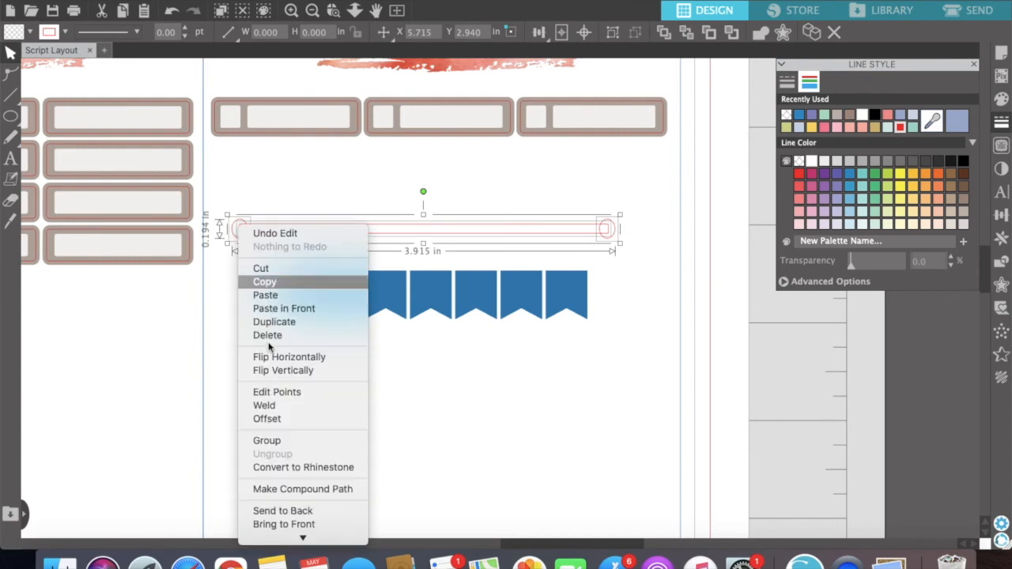
{"action": "left_click", "coordinate": [292, 406]}
{"action": "left_click", "coordinate": [376, 446]}
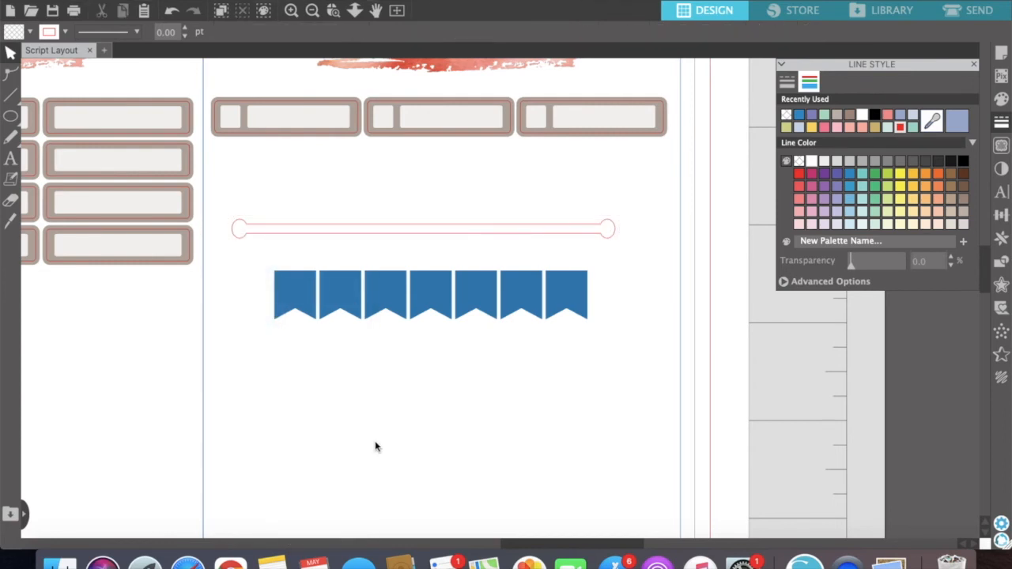
- Move the welded bar closer to the banners, make its line color transparent and fill it with black
{"action": "left_click_drag", "start_coordinate": [460, 237], "coordinate": [466, 255]}
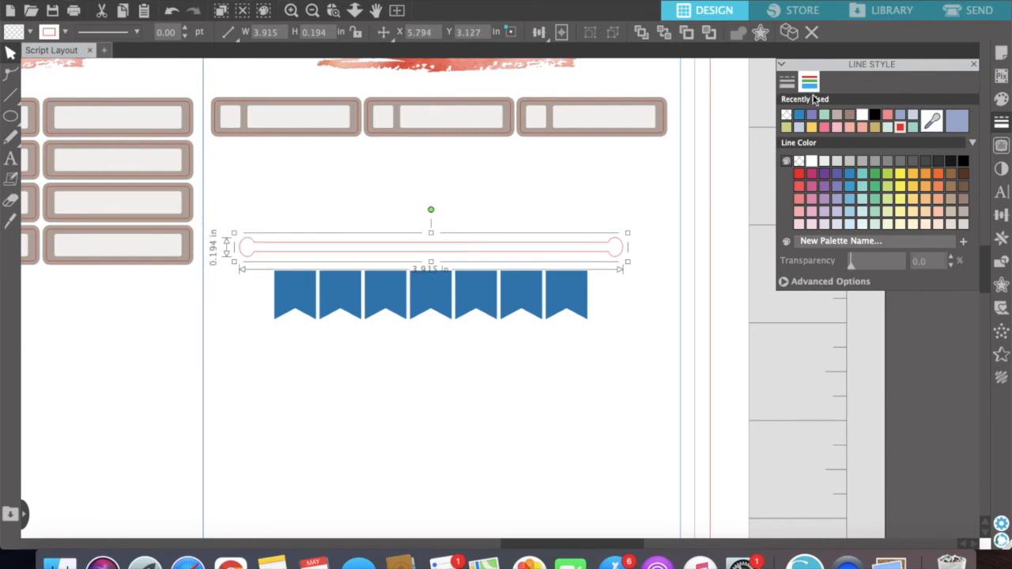
{"action": "left_click", "coordinate": [785, 117]}
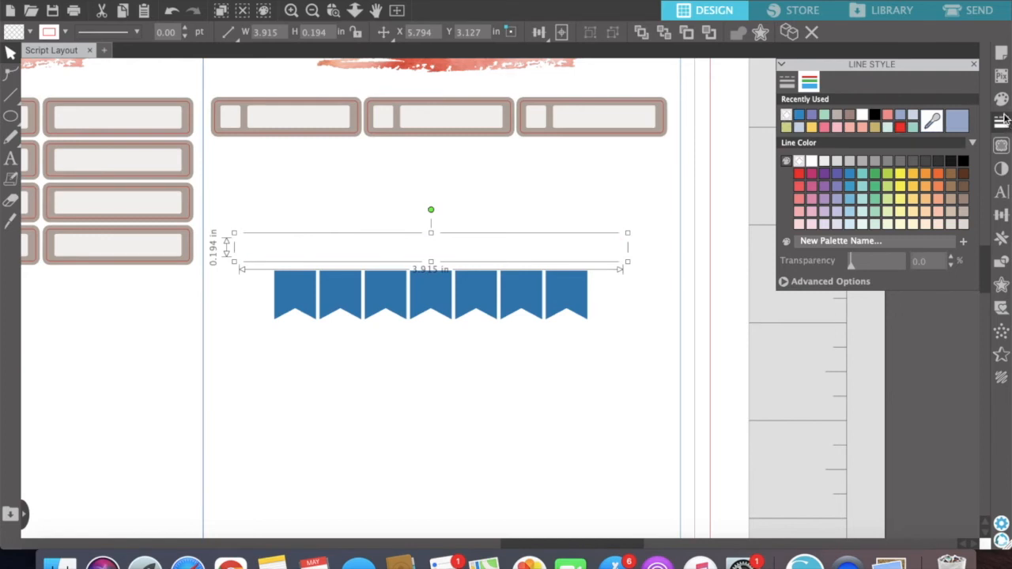
{"action": "left_click", "coordinate": [875, 115]}
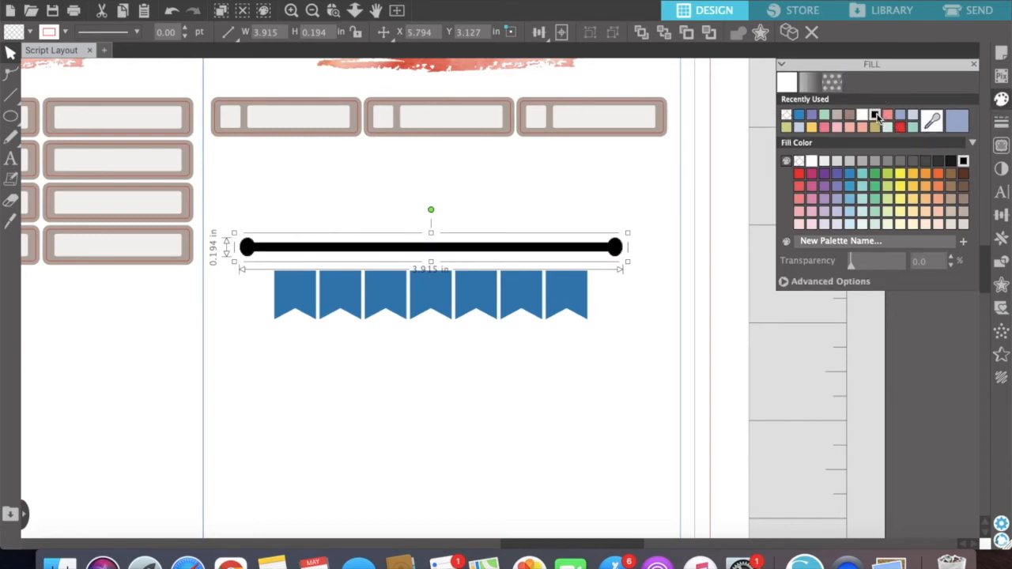
- Place the black bar across the upper part of the blue banners and send it behind them
{"action": "left_click_drag", "start_coordinate": [599, 258], "coordinate": [600, 285]}
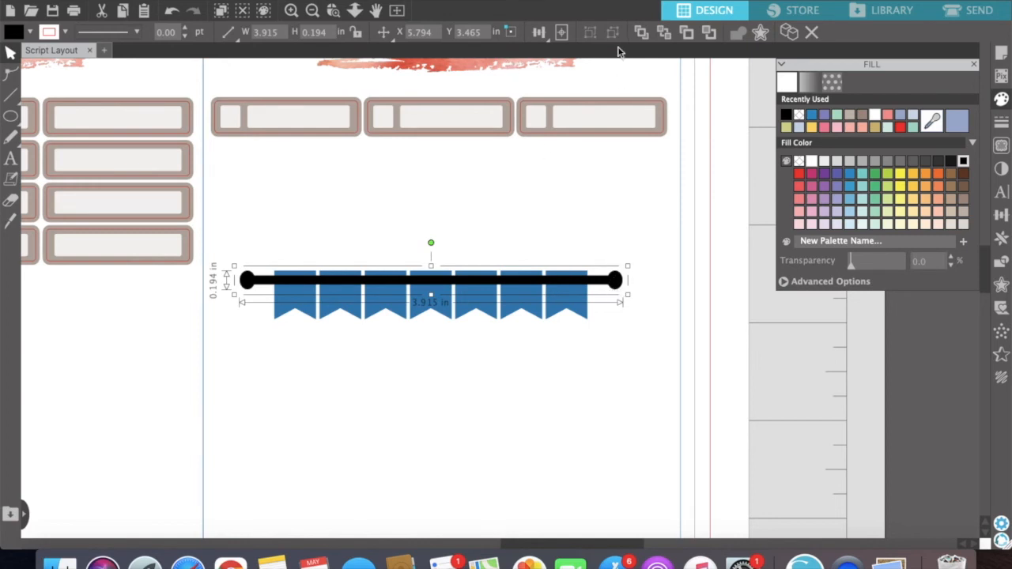
{"action": "left_click", "coordinate": [663, 32]}
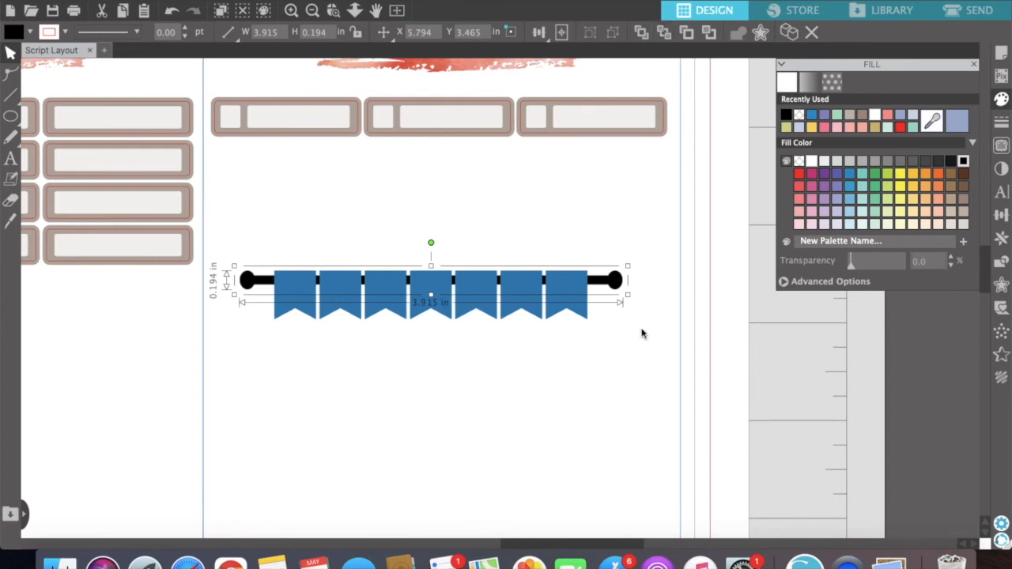
{"action": "left_click", "coordinate": [630, 350]}
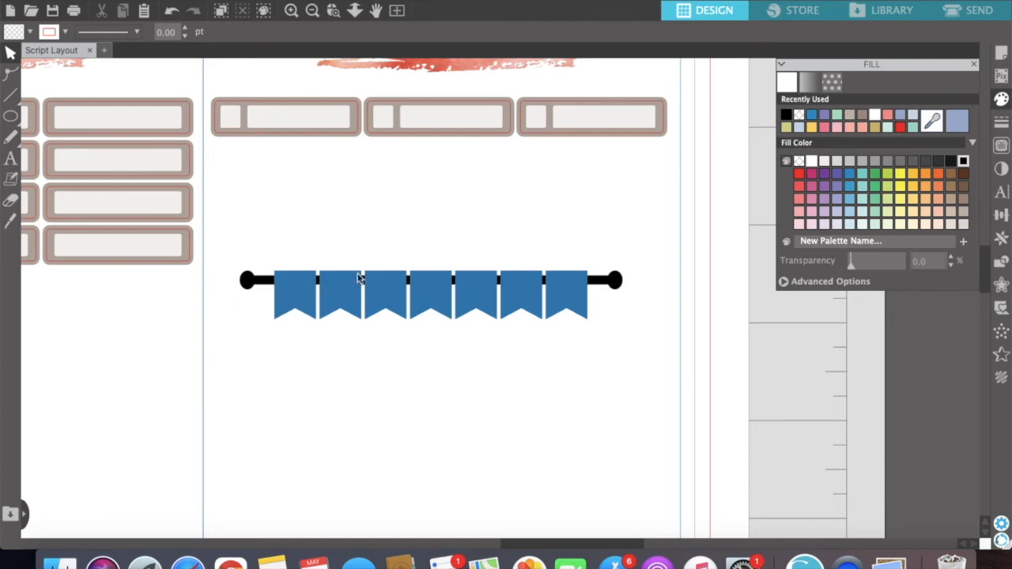
- Nudge the leftmost banner left toward the bar's left end
{"action": "left_click", "coordinate": [290, 304]}
{"action": "key", "text": "Left"}
{"action": "key", "text": "Left"}
{"action": "key", "text": "Left"}
{"action": "key", "text": "Left"}
{"action": "key", "text": "Left"}
{"action": "key", "text": "Left"}
{"action": "key", "text": "Left"}
{"action": "key", "text": "Left"}
- Nudge the rightmost banner right toward the bar's right end
{"action": "left_click", "coordinate": [573, 291]}
{"action": "key", "text": "Right"}
{"action": "key", "text": "Right"}
{"action": "key", "text": "Right"}
{"action": "key", "text": "Right"}
{"action": "key", "text": "Right"}
{"action": "key", "text": "Right"}
{"action": "key", "text": "Right"}
{"action": "key", "text": "Right"}
{"action": "key", "text": "Right"}
{"action": "key", "text": "Right"}
{"action": "key", "text": "Right"}
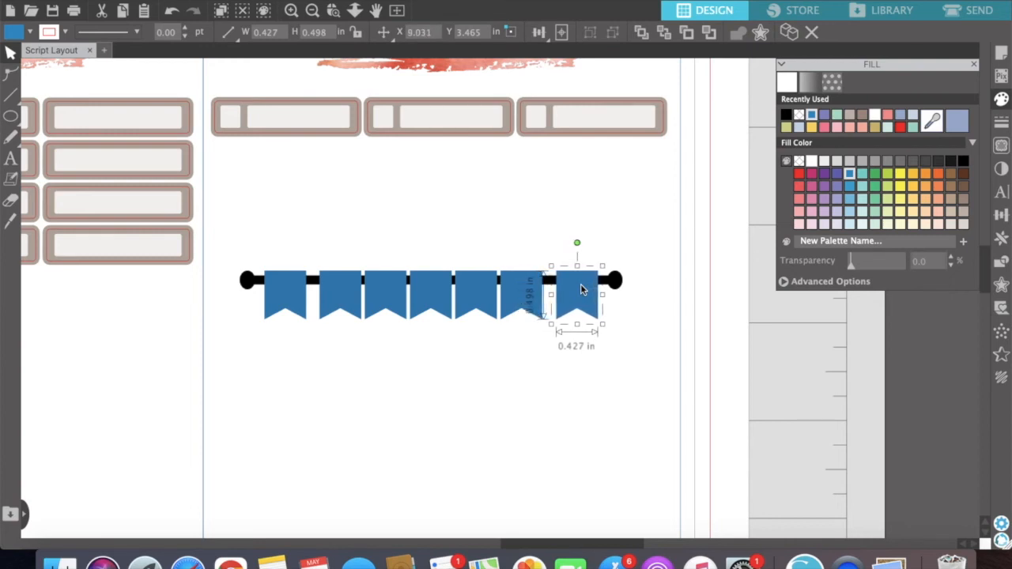
{"action": "left_click", "coordinate": [628, 324]}
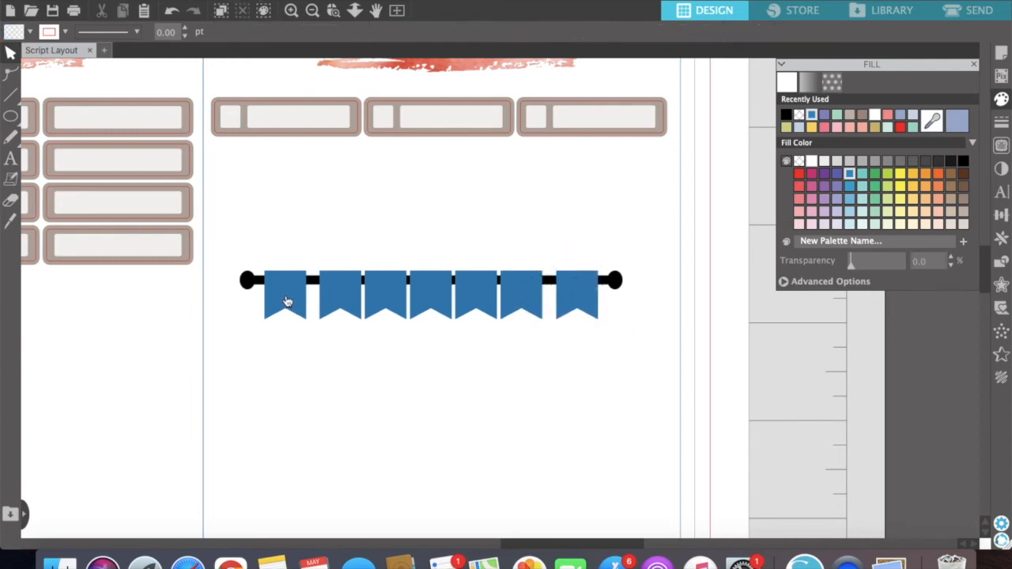
- Select all seven banners and space them evenly in the horizontal direction
{"action": "left_click_drag", "start_coordinate": [628, 309], "coordinate": [269, 303]}
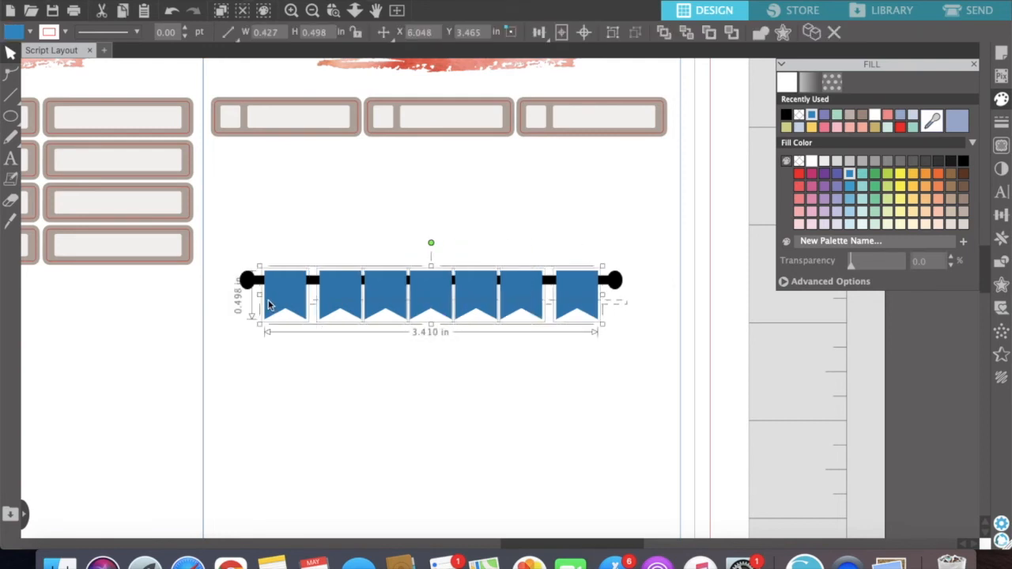
{"action": "left_click", "coordinate": [539, 32]}
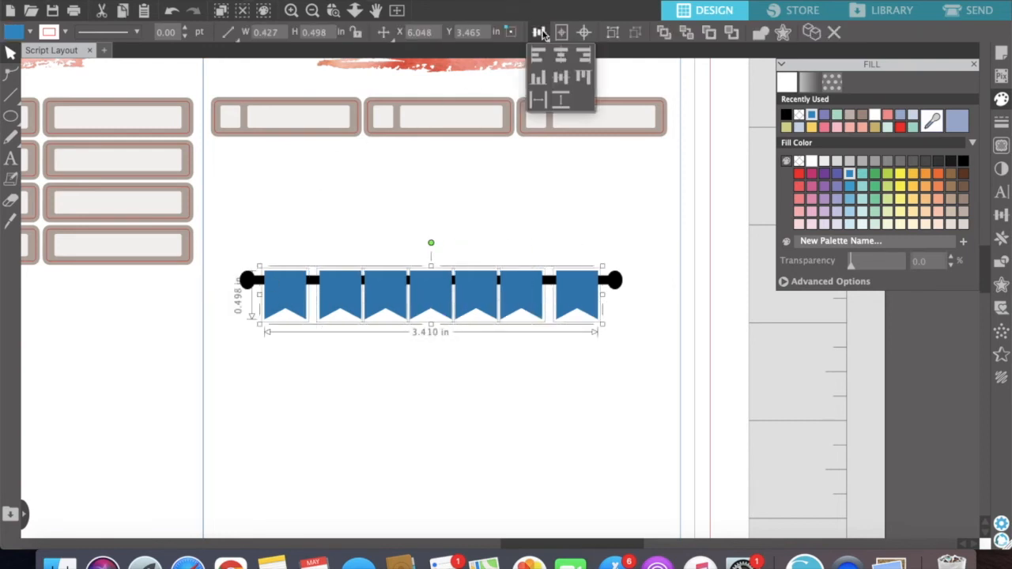
{"action": "left_click", "coordinate": [538, 103]}
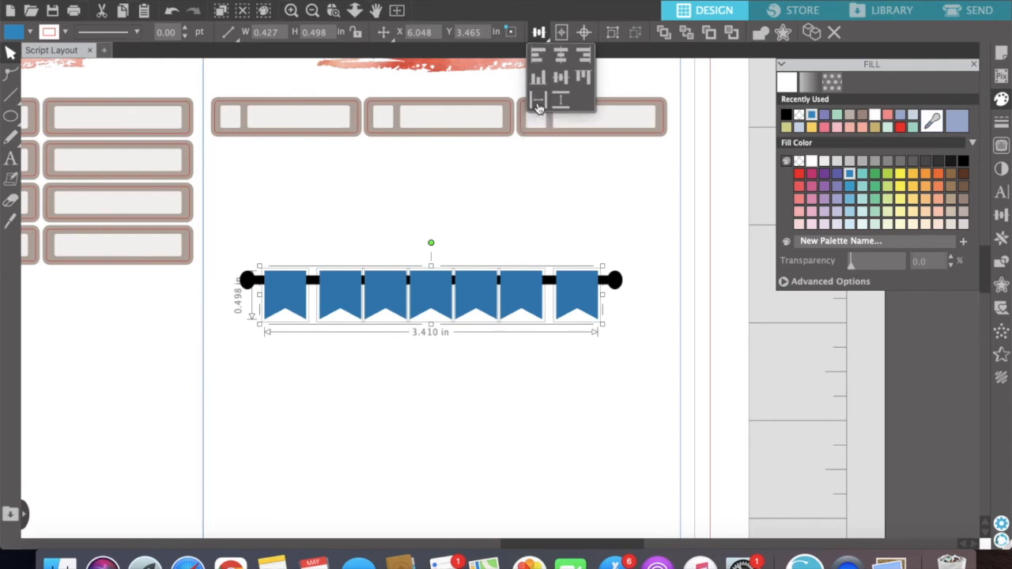
{"action": "left_click", "coordinate": [494, 432]}
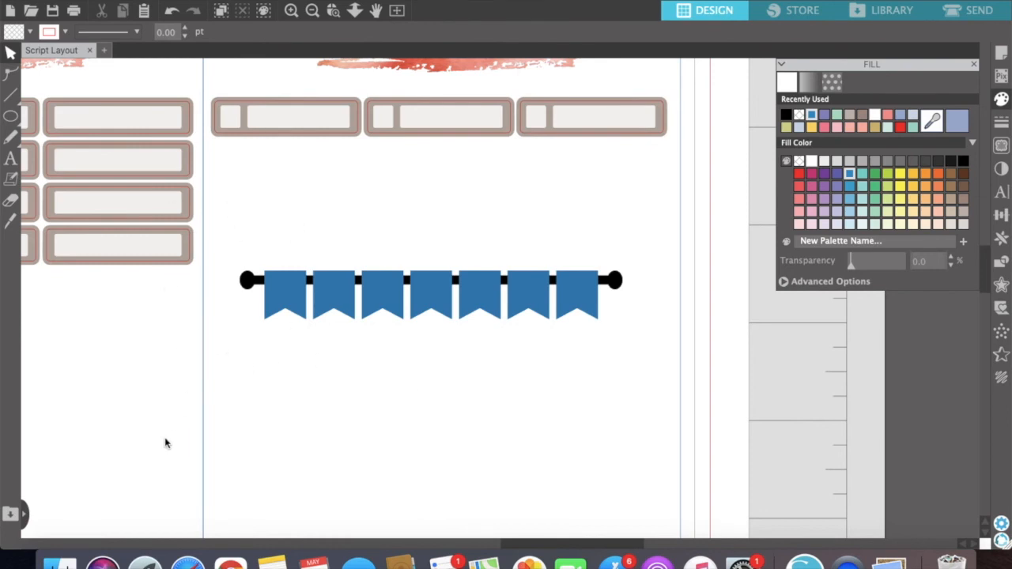
- Move the "Today" text from outside the page to the blank area below the banners
{"action": "scroll", "coordinate": [479, 519], "scroll_direction": "left", "scroll_amount": 10}
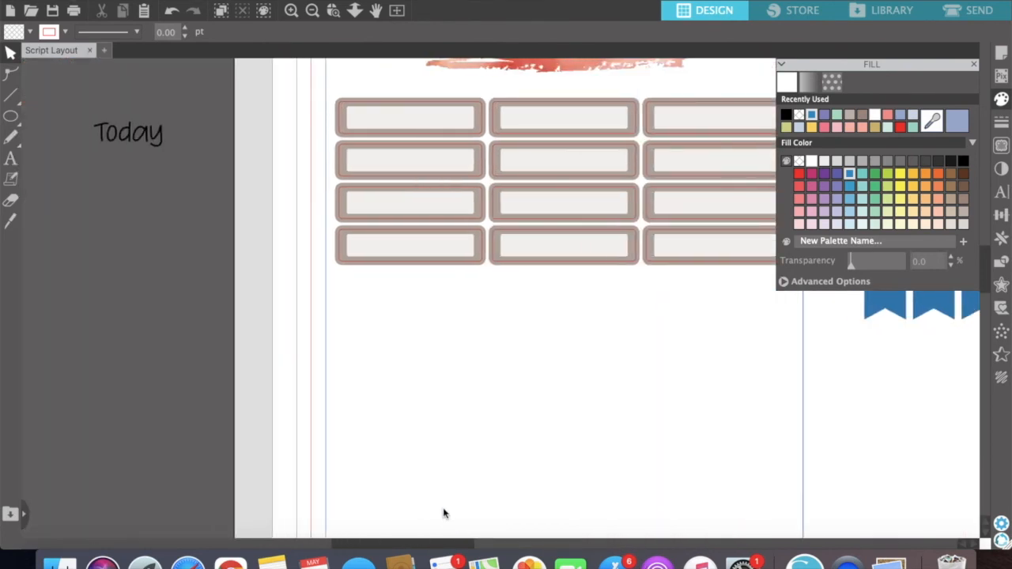
{"action": "left_click_drag", "start_coordinate": [163, 151], "coordinate": [935, 414]}
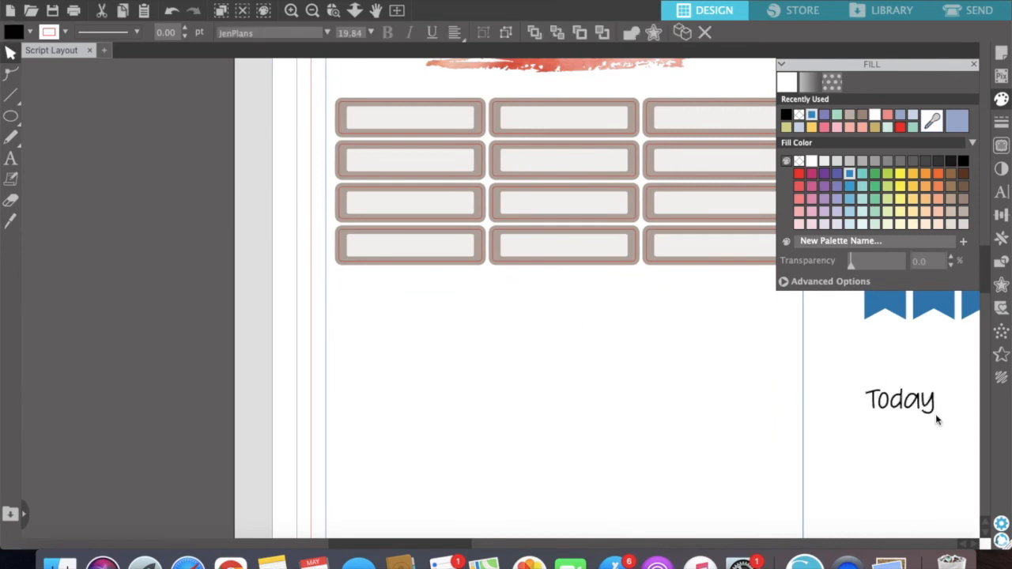
{"action": "left_click", "coordinate": [895, 433]}
{"action": "scroll", "coordinate": [896, 433], "scroll_direction": "right", "scroll_amount": 15}
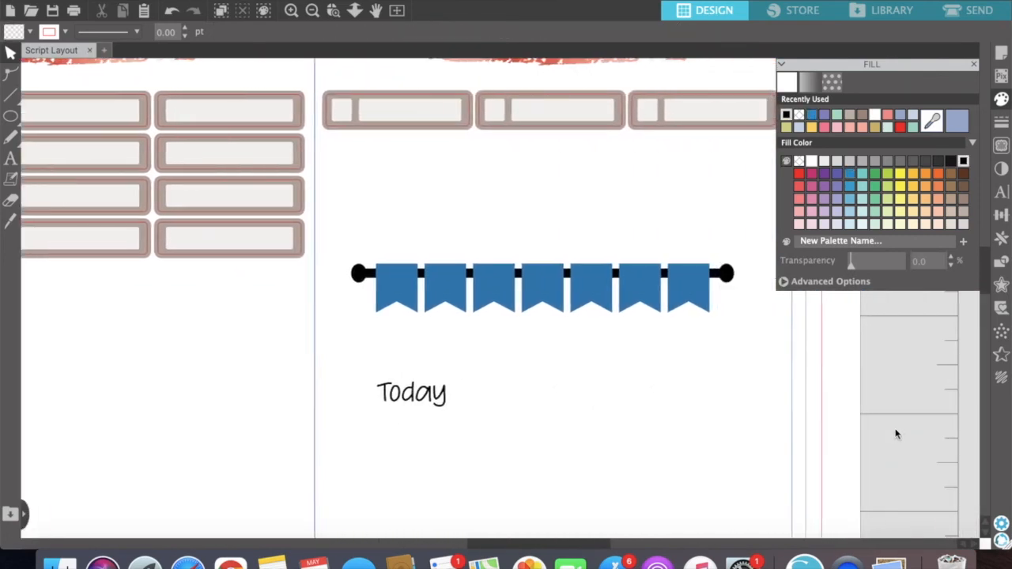
- Replace the "Today" text below the banners with "WEEKEND"
{"action": "left_click", "coordinate": [387, 402]}
{"action": "double_click", "coordinate": [387, 401]}
{"action": "key", "text": "BackSpace"}
{"action": "key", "text": "BackSpace"}
{"action": "key", "text": "BackSpace"}
{"action": "key", "text": "BackSpace"}
{"action": "key", "text": "BackSpace"}
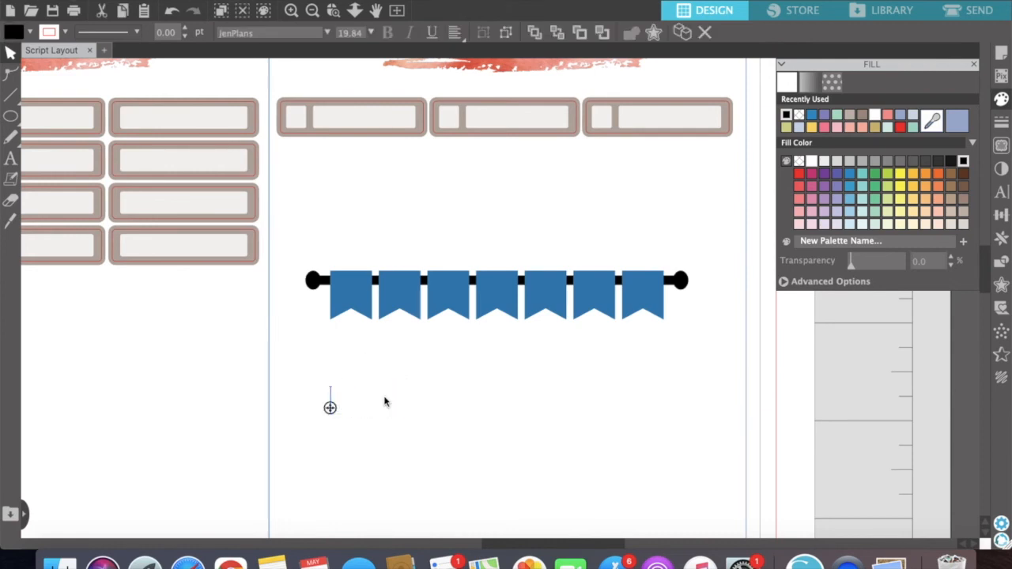
{"action": "type", "text": "WEEKEND"}
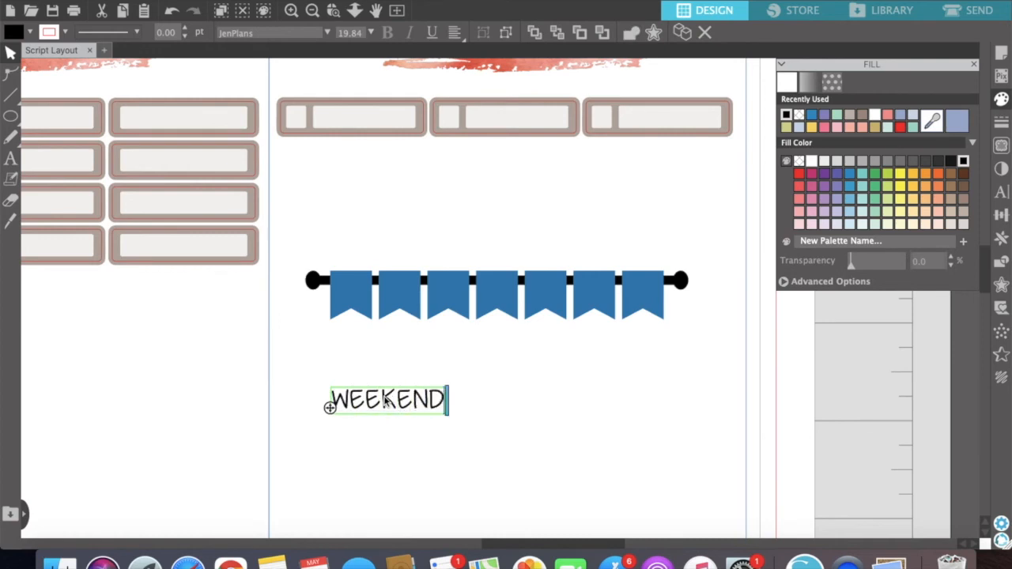
{"action": "left_click", "coordinate": [487, 412]}
- Move the WEEKEND text onto the leftmost banners and bring it in front of them
{"action": "left_click", "coordinate": [406, 398]}
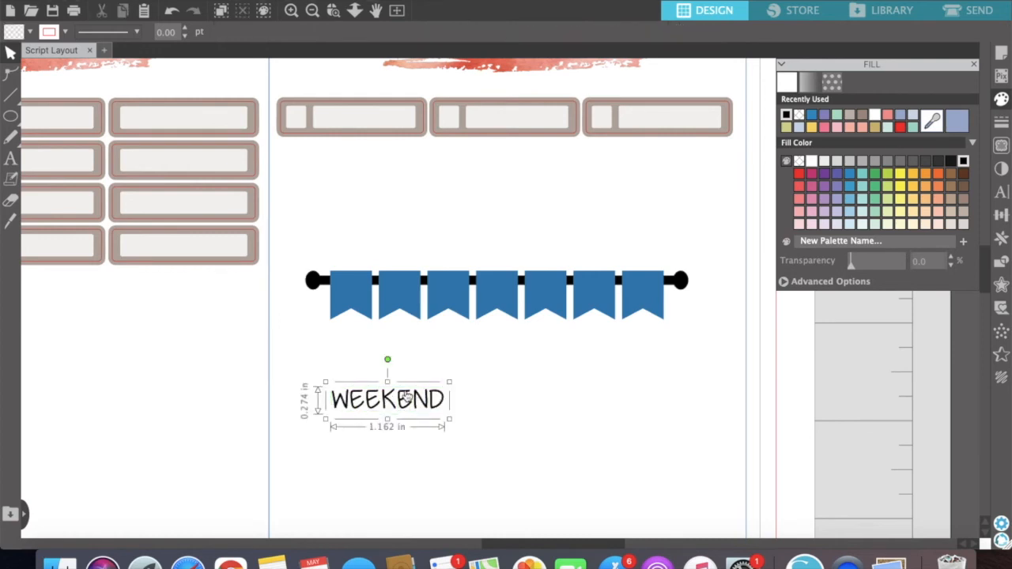
{"action": "left_click", "coordinate": [453, 386]}
{"action": "left_click_drag", "start_coordinate": [428, 401], "coordinate": [451, 388]}
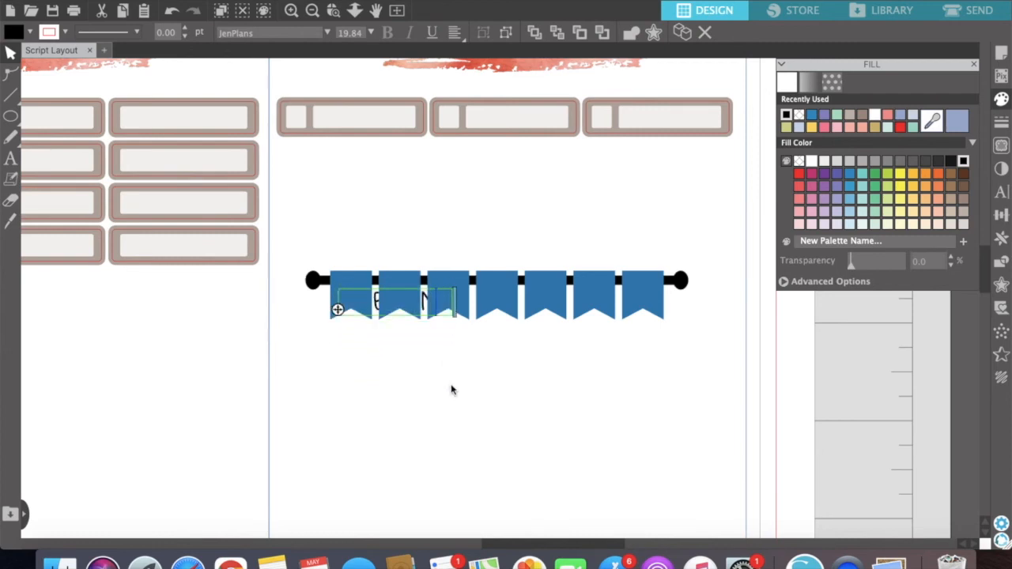
{"action": "key", "text": "shift+Left"}
{"action": "key", "text": "shift+Left"}
{"action": "left_click", "coordinate": [374, 388]}
{"action": "left_click_drag", "start_coordinate": [354, 397], "coordinate": [387, 411]}
{"action": "left_click", "coordinate": [453, 373]}
{"action": "left_click_drag", "start_coordinate": [451, 397], "coordinate": [400, 291]}
{"action": "left_click", "coordinate": [426, 292]}
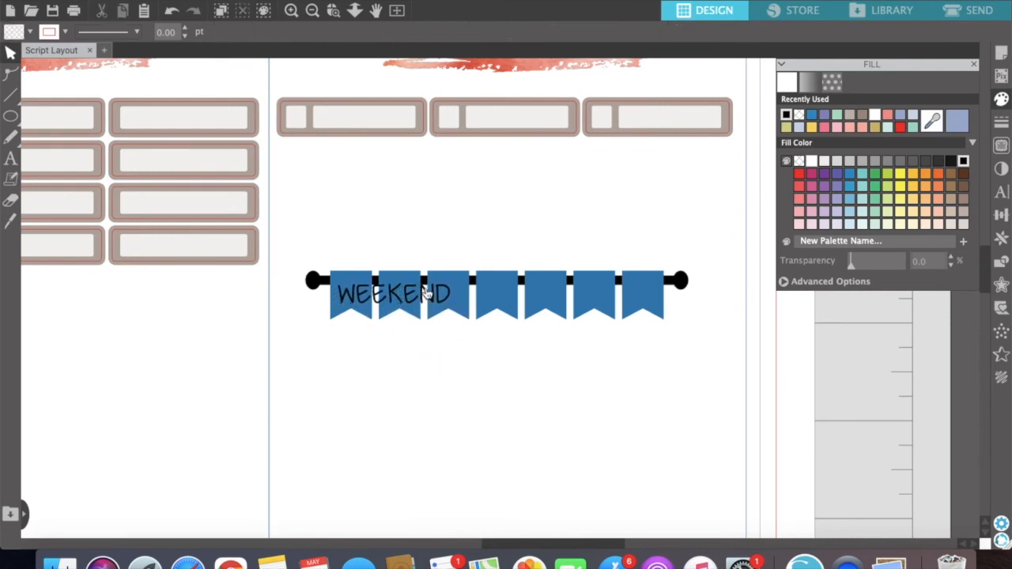
- Enlarge the WEEKEND text to about 1.68 by 0.40 in and move it back below the banners
{"action": "left_click", "coordinate": [426, 292]}
{"action": "left_click_drag", "start_coordinate": [459, 277], "coordinate": [504, 255]}
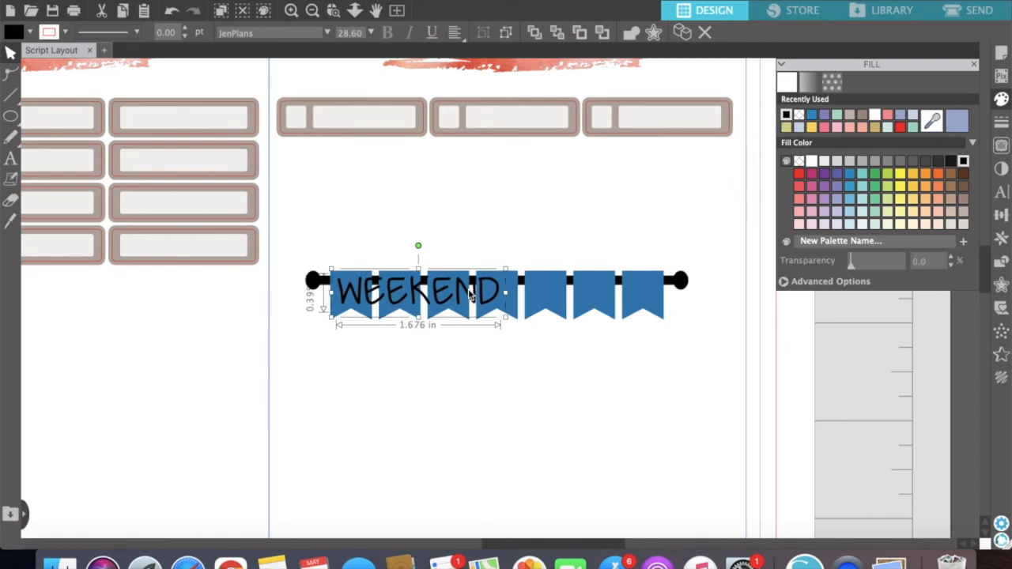
{"action": "left_click_drag", "start_coordinate": [471, 292], "coordinate": [485, 404]}
- Ungroup the WEEKEND text into separate letters
{"action": "right_click", "coordinate": [485, 405]}
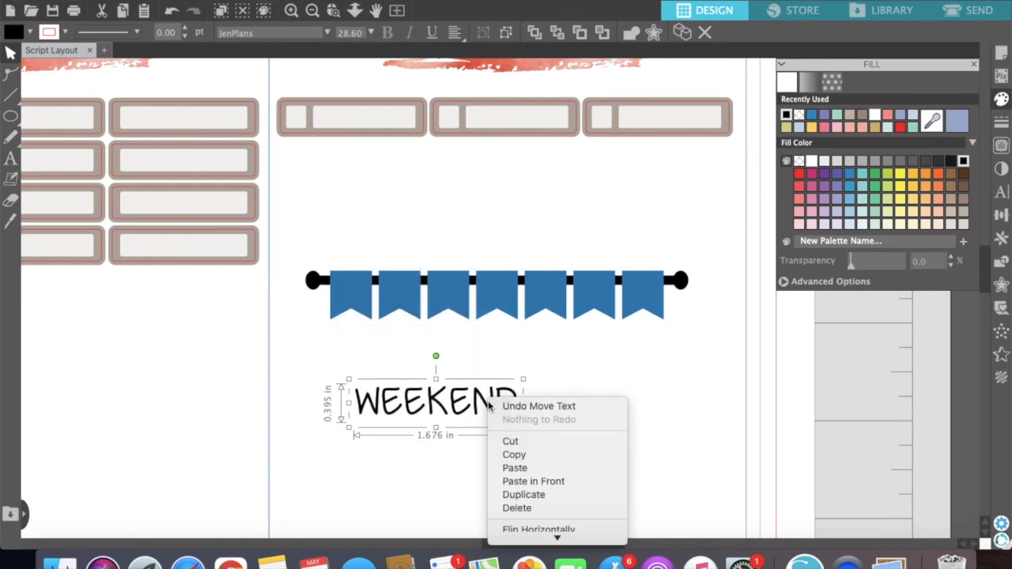
{"action": "scroll", "coordinate": [530, 508], "scroll_direction": "down", "scroll_amount": 5}
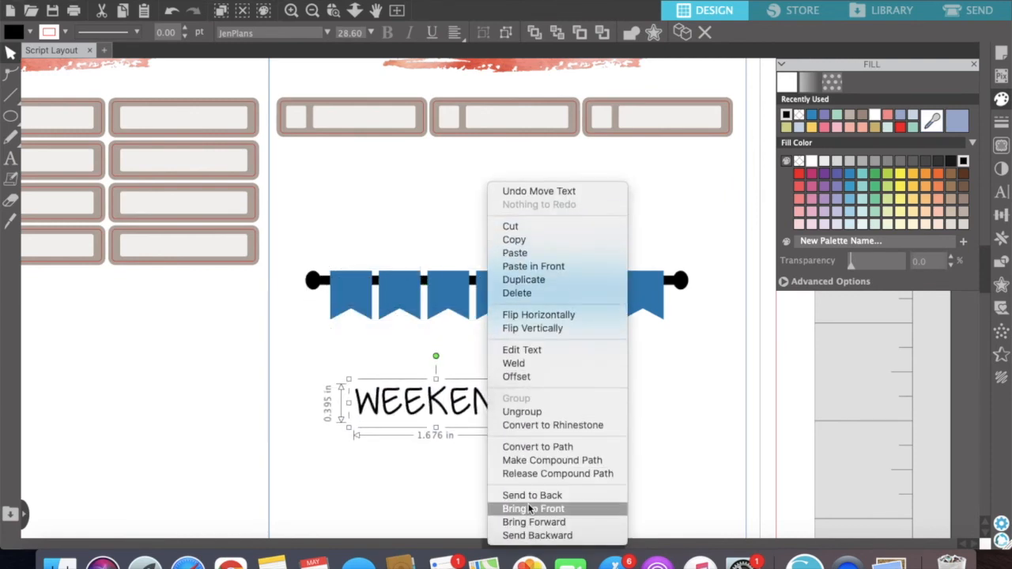
{"action": "left_click", "coordinate": [544, 414]}
{"action": "left_click", "coordinate": [553, 424]}
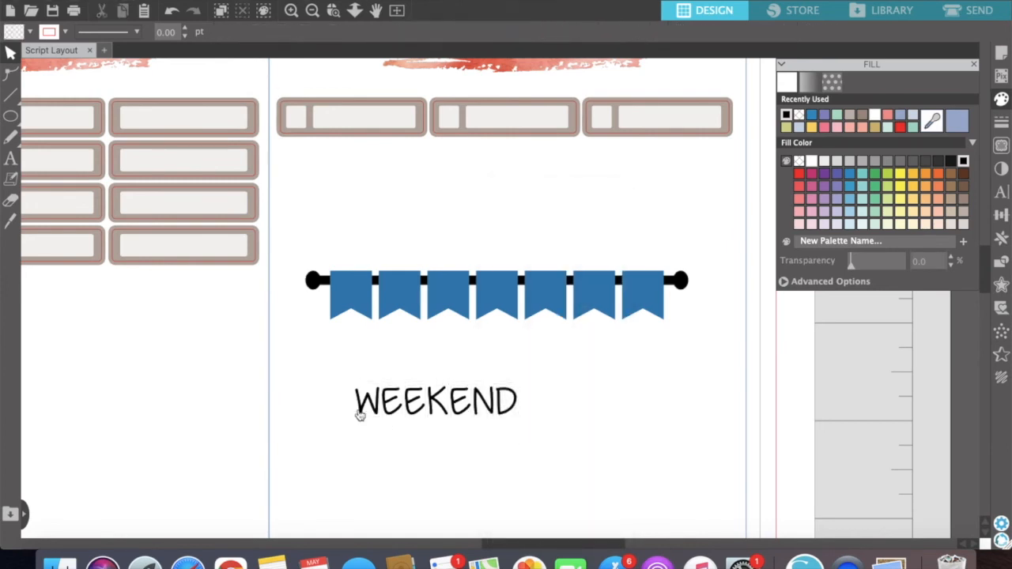
- Place the letters W, E, E, K, E, N and D on the seven banners in order, one per banner
{"action": "left_click_drag", "start_coordinate": [360, 414], "coordinate": [342, 305]}
{"action": "left_click_drag", "start_coordinate": [385, 399], "coordinate": [390, 287]}
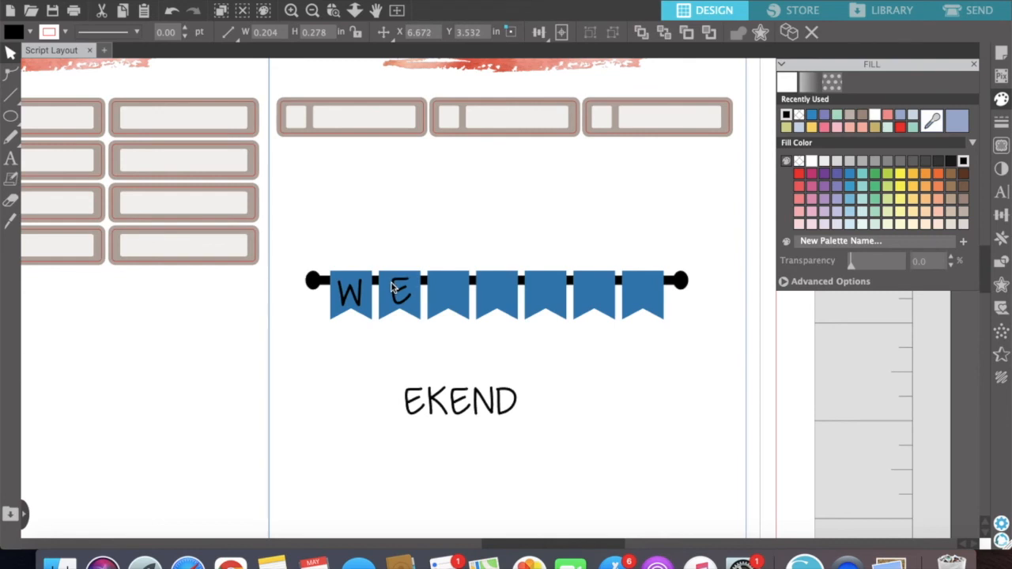
{"action": "left_click_drag", "start_coordinate": [414, 401], "coordinate": [444, 295]}
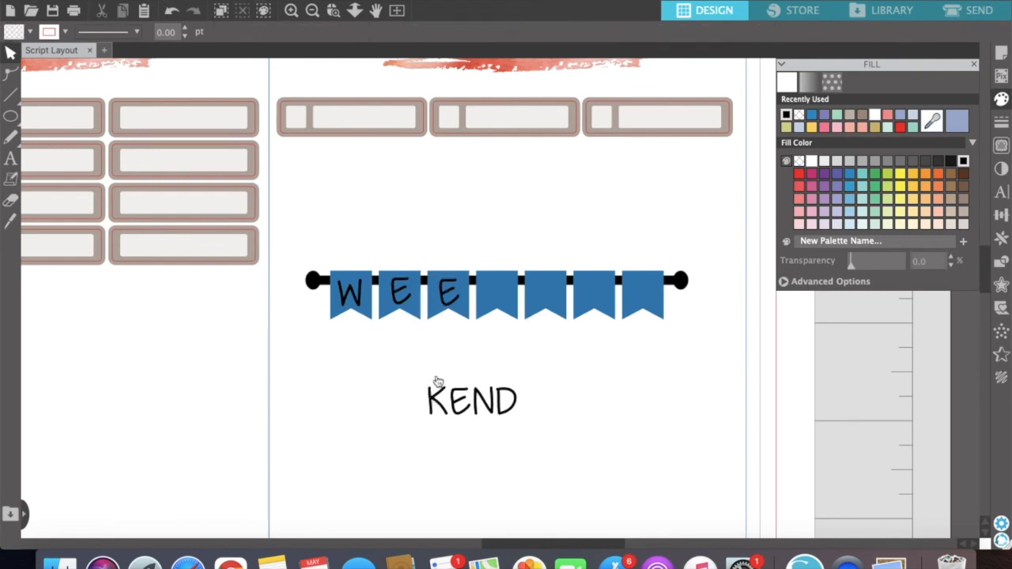
{"action": "left_click_drag", "start_coordinate": [437, 387], "coordinate": [488, 294]}
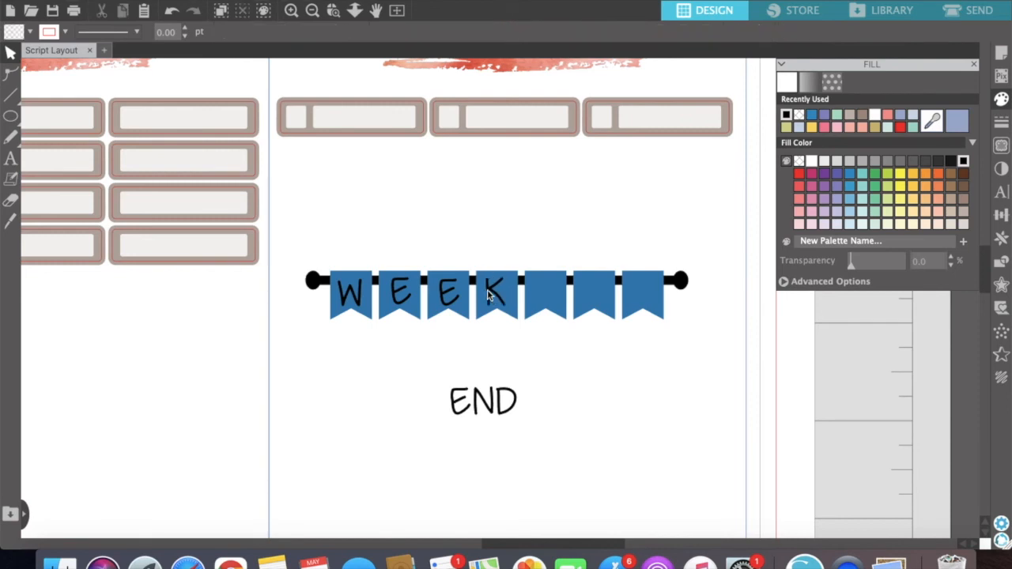
{"action": "left_click_drag", "start_coordinate": [457, 401], "coordinate": [546, 292]}
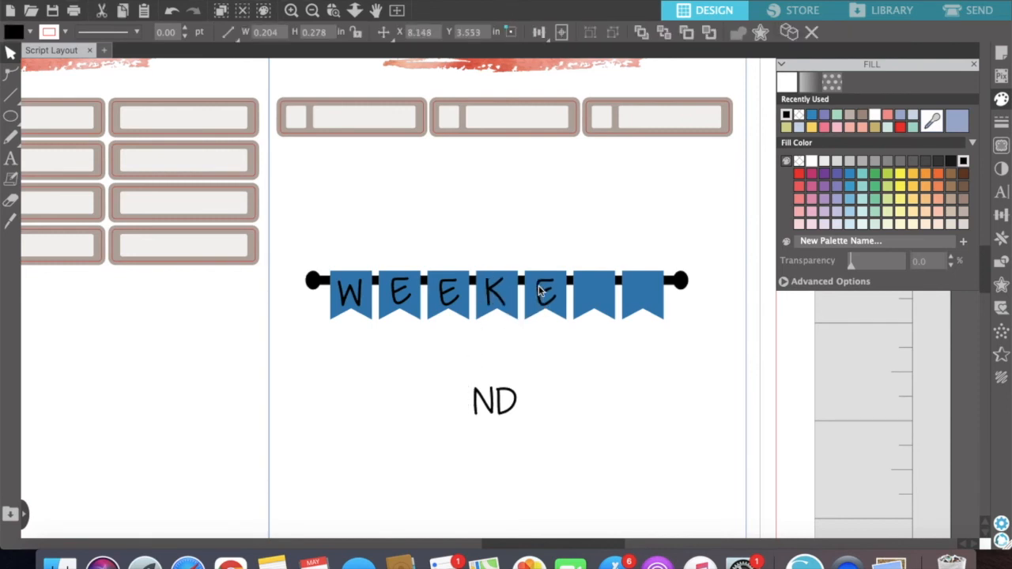
{"action": "left_click", "coordinate": [518, 361]}
{"action": "left_click_drag", "start_coordinate": [484, 400], "coordinate": [593, 291]}
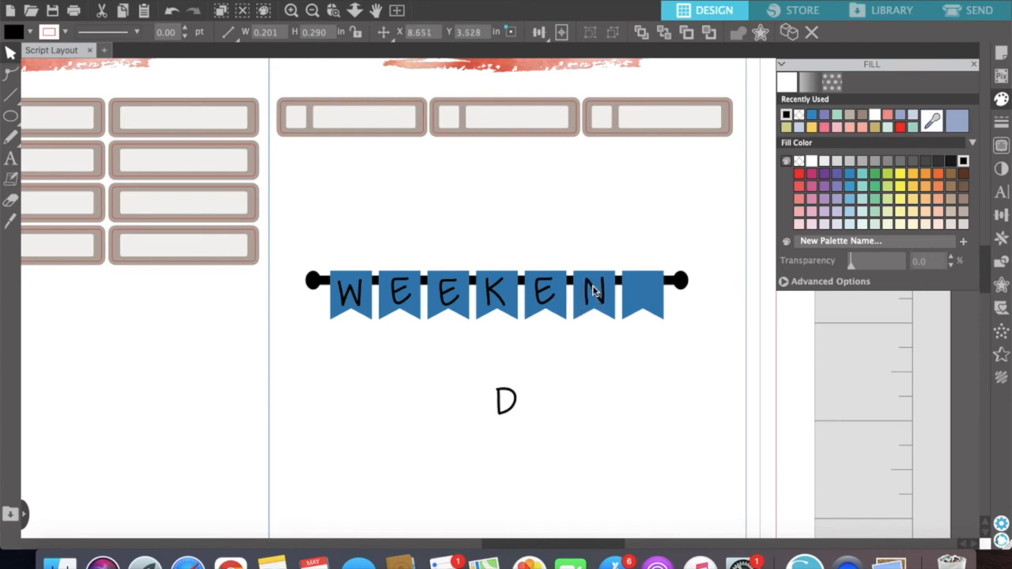
{"action": "left_click", "coordinate": [515, 366]}
{"action": "left_click_drag", "start_coordinate": [503, 400], "coordinate": [642, 291]}
{"action": "left_click", "coordinate": [698, 318]}
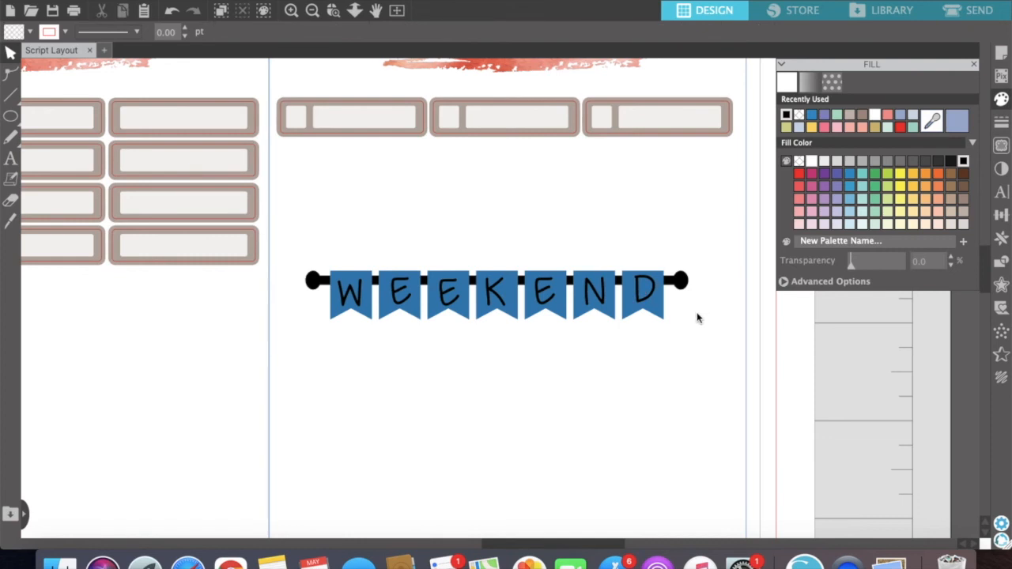
- Select only the seven WEEKEND letters, leaving the banners out, and align them by their middles along one horizontal line
{"action": "left_click_drag", "start_coordinate": [685, 276], "coordinate": [318, 295]}
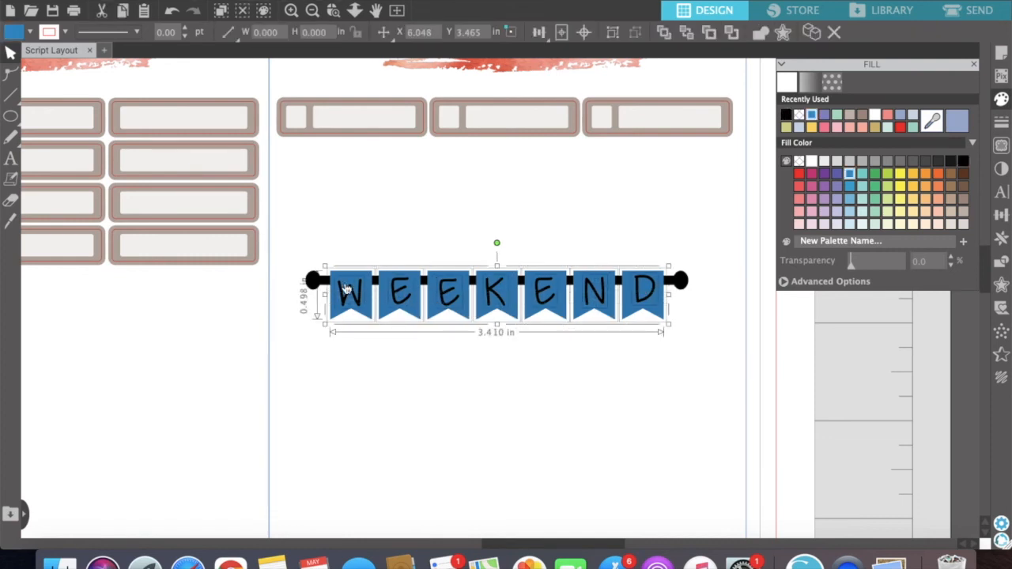
{"action": "left_click", "coordinate": [290, 11]}
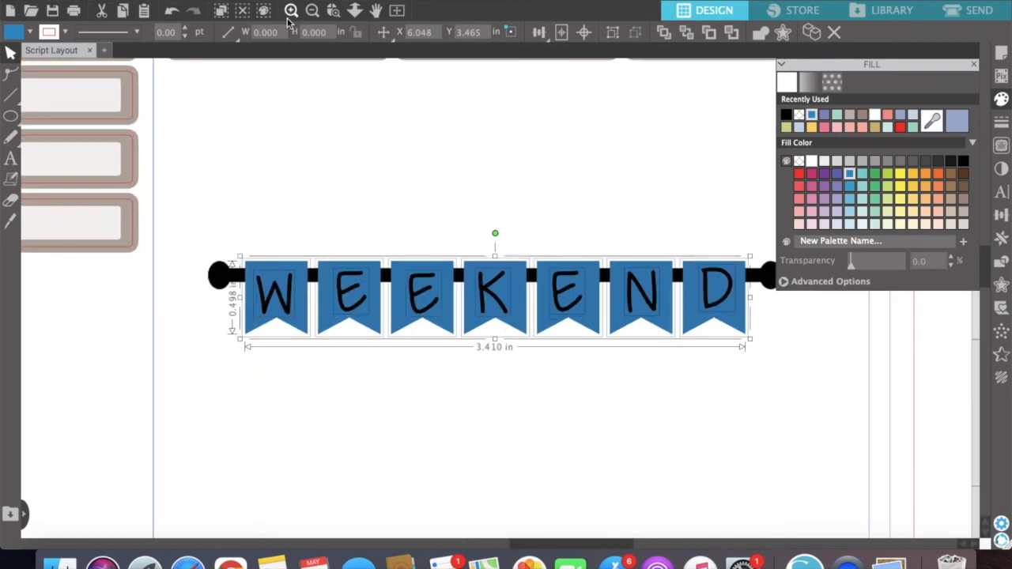
{"action": "left_click", "coordinate": [290, 12]}
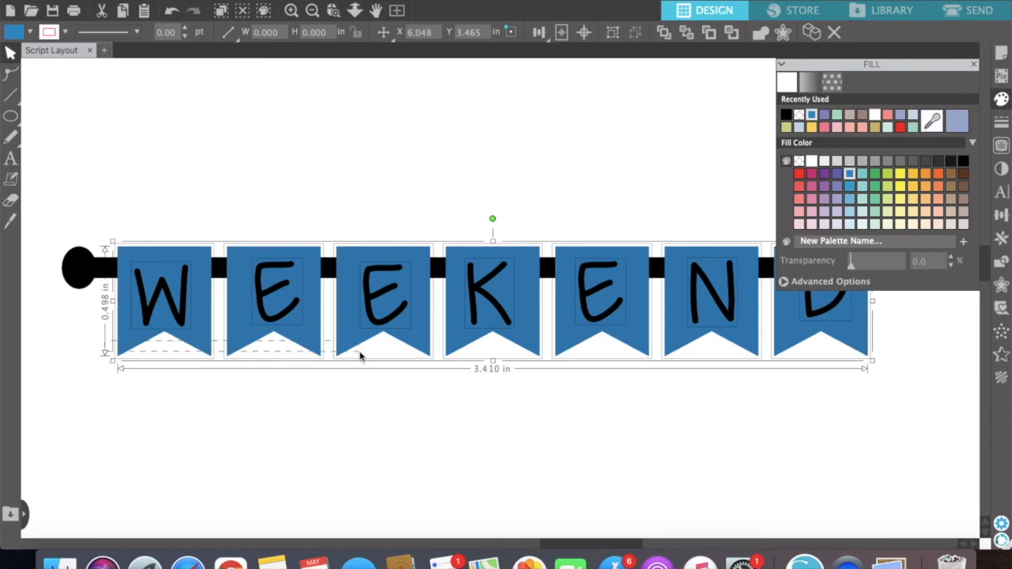
{"action": "left_click", "coordinate": [855, 340], "text": "shift"}
{"action": "left_click", "coordinate": [739, 343], "text": "shift"}
{"action": "left_click", "coordinate": [683, 340], "text": "shift"}
{"action": "left_click", "coordinate": [635, 343], "text": "shift"}
{"action": "left_click", "coordinate": [684, 357], "text": "shift"}
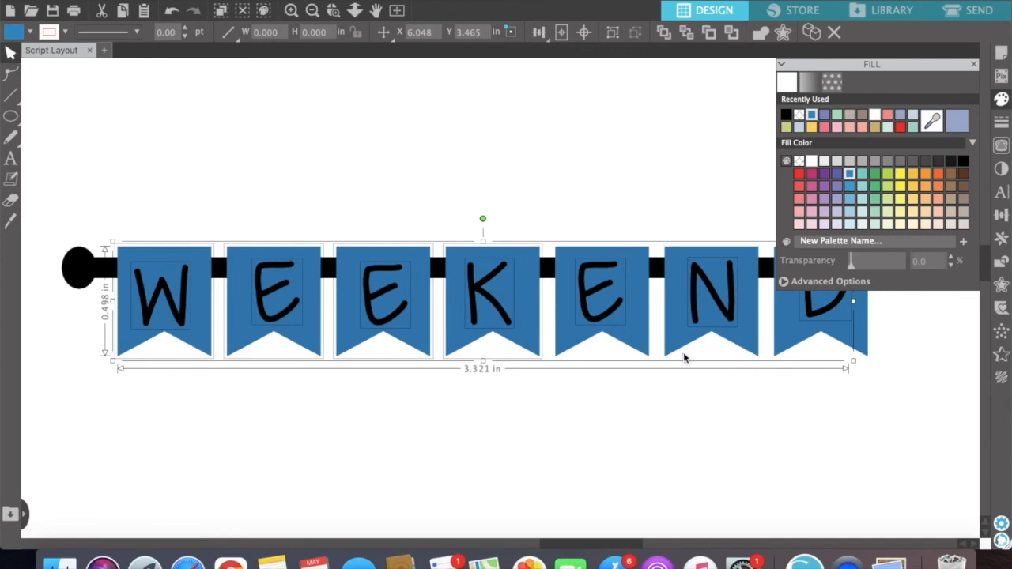
{"action": "left_click", "coordinate": [517, 352], "text": "shift"}
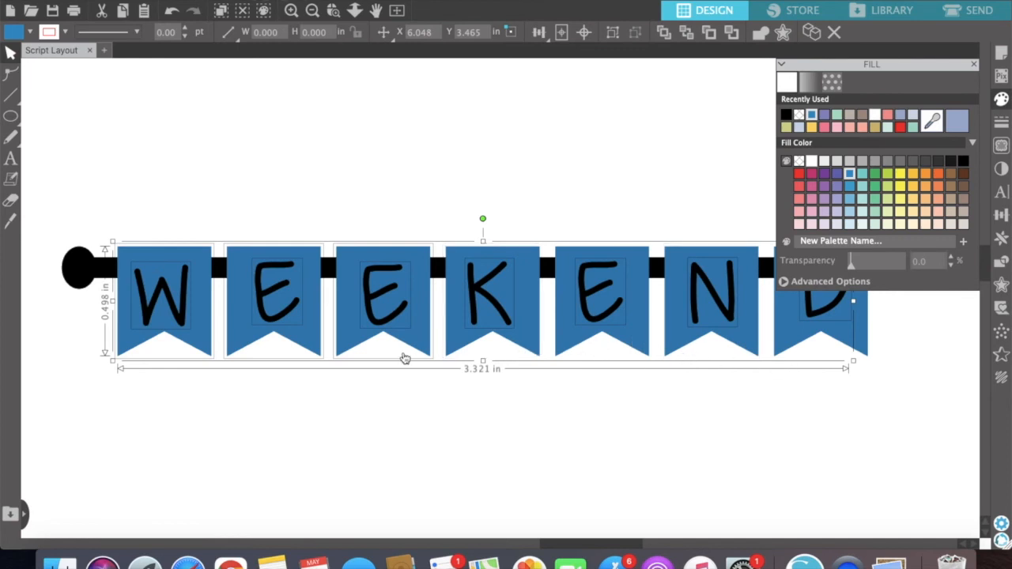
{"action": "left_click", "coordinate": [429, 357], "text": "shift"}
{"action": "left_click", "coordinate": [314, 363], "text": "shift"}
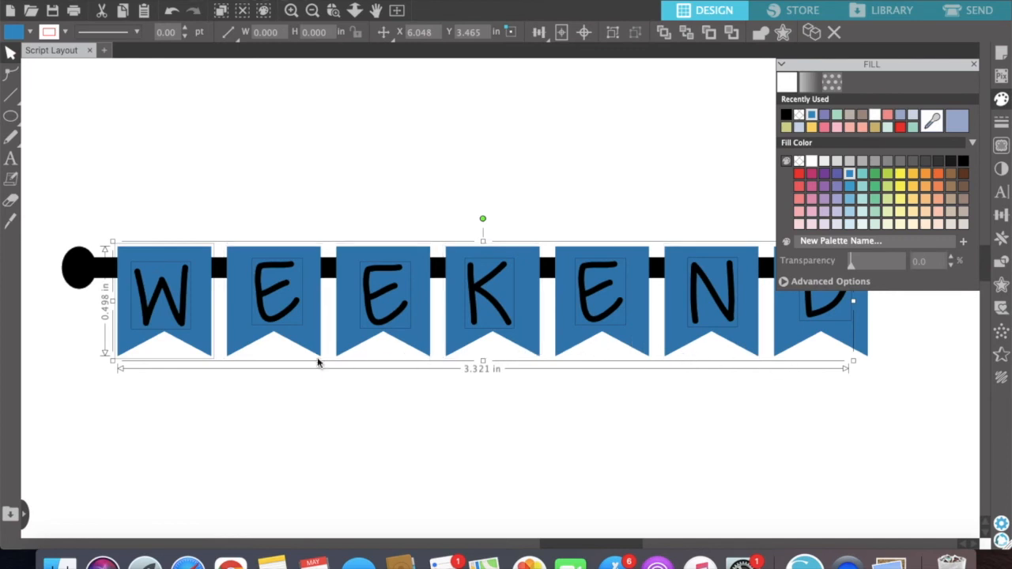
{"action": "left_click", "coordinate": [214, 357], "text": "shift"}
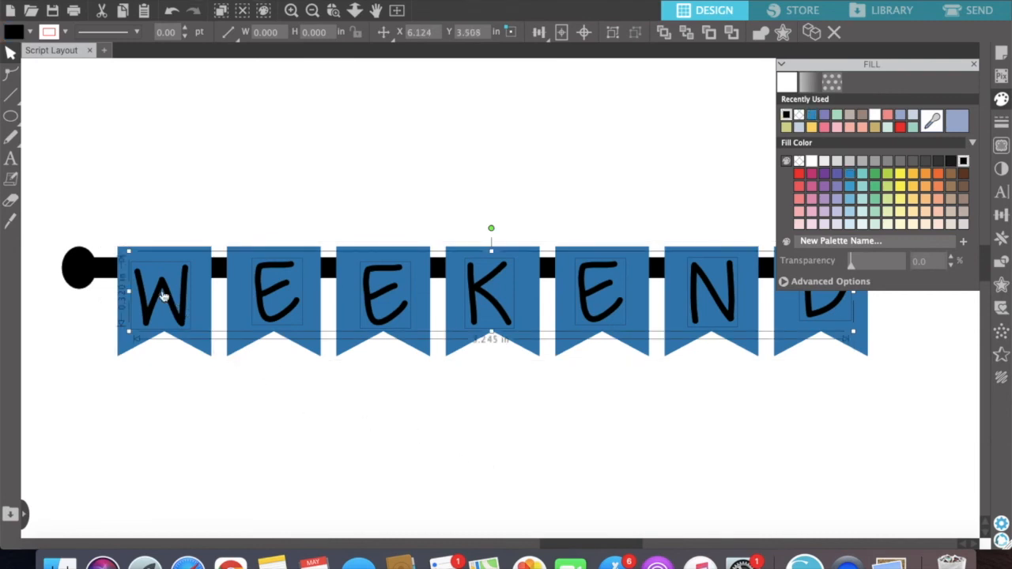
{"action": "left_click", "coordinate": [543, 35]}
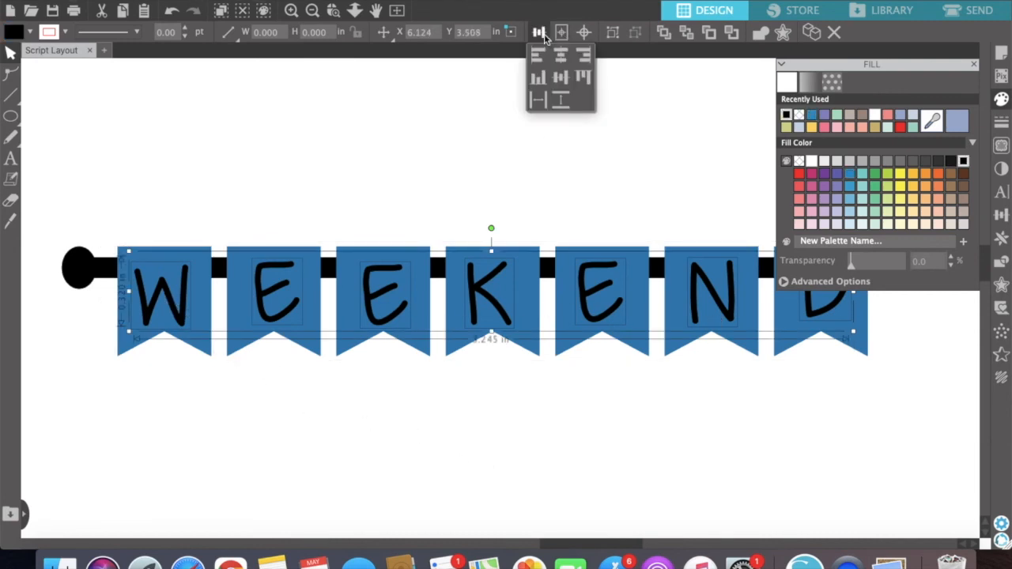
{"action": "left_click", "coordinate": [558, 83]}
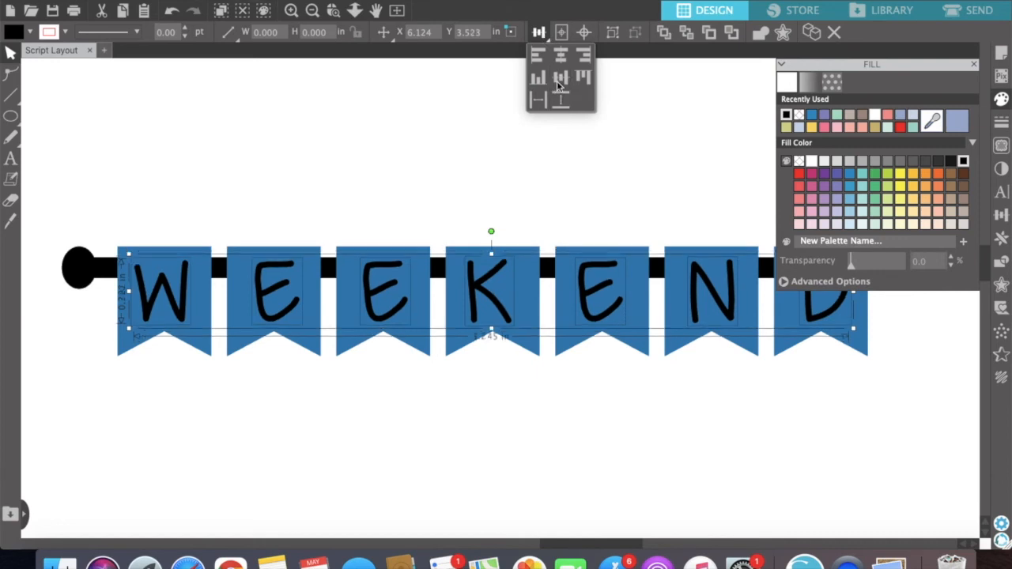
{"action": "scroll", "coordinate": [563, 359], "scroll_direction": "right", "scroll_amount": 5}
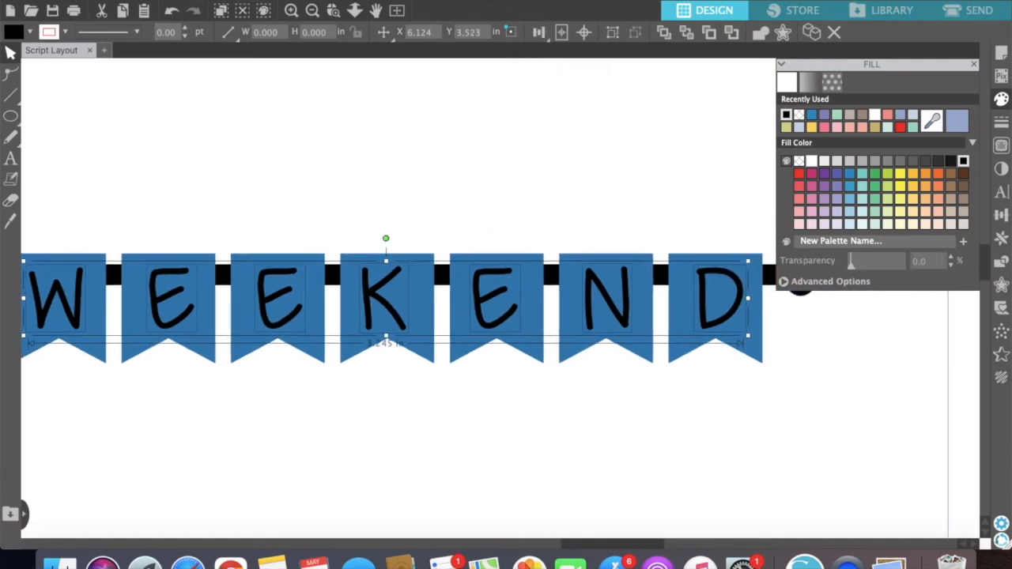
{"action": "left_click", "coordinate": [313, 11]}
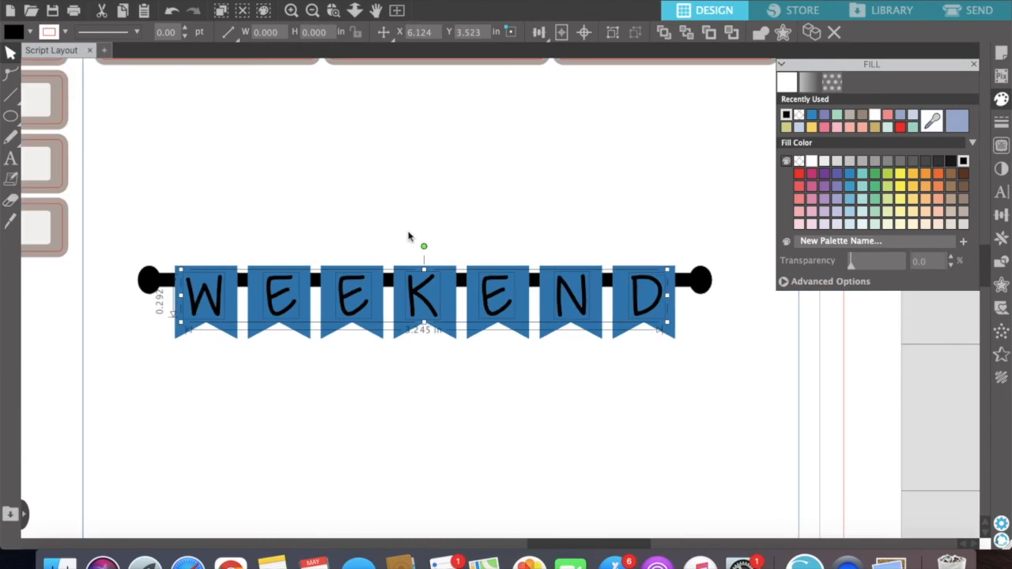
{"action": "left_click", "coordinate": [396, 185]}
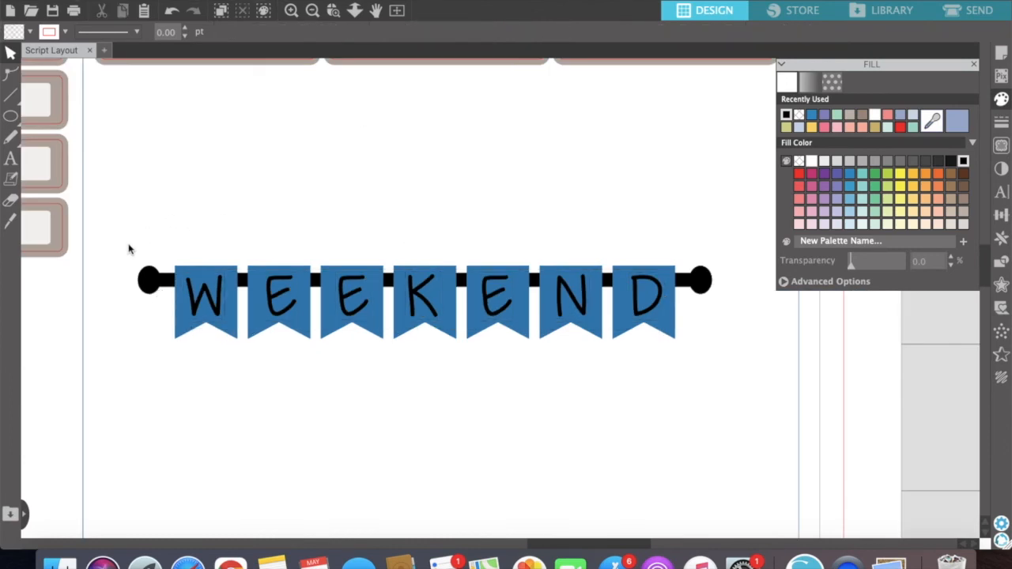
- Group the black bar, the seven banners and the letters into one object
{"action": "left_click_drag", "start_coordinate": [125, 250], "coordinate": [741, 350]}
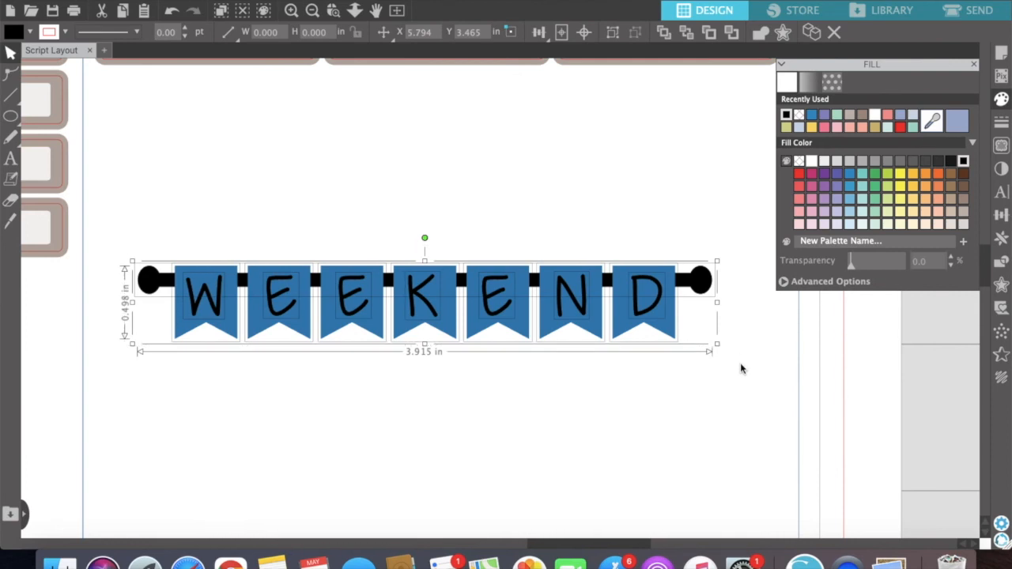
{"action": "left_click", "coordinate": [741, 387]}
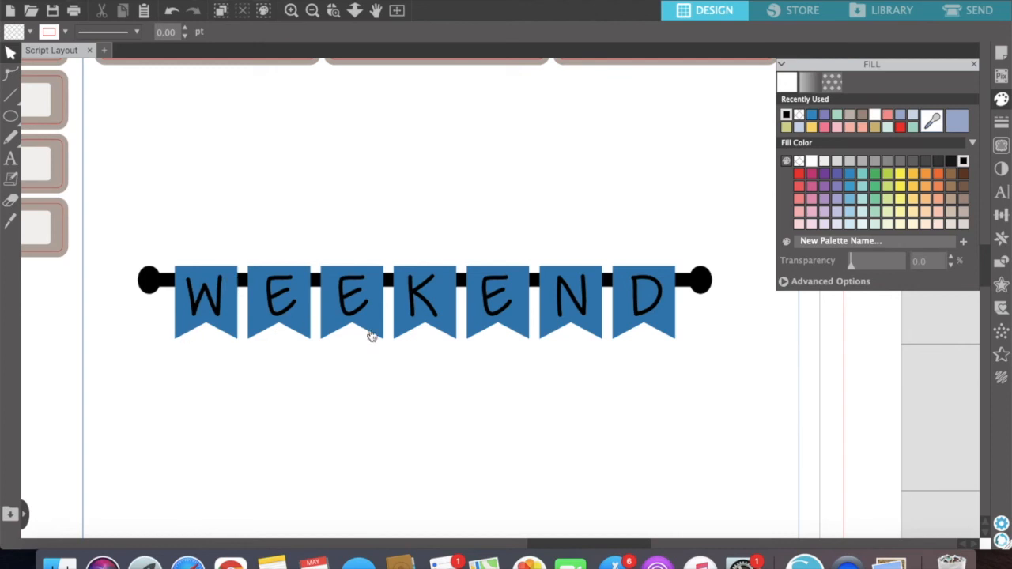
{"action": "left_click_drag", "start_coordinate": [101, 257], "coordinate": [718, 343]}
{"action": "left_click", "coordinate": [402, 427]}
{"action": "left_click", "coordinate": [242, 297]}
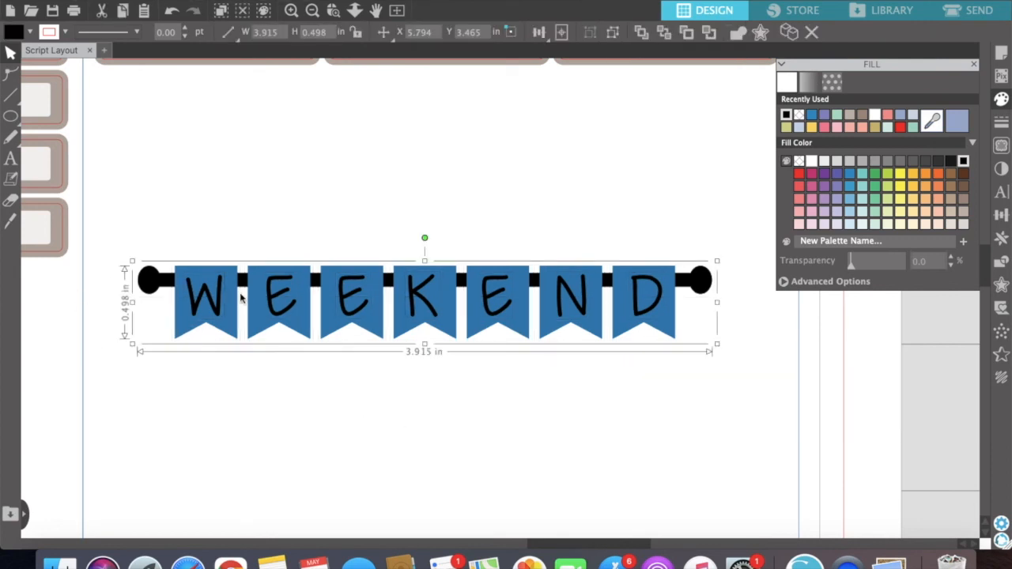
- Start a rounded-corner offset around the grouped WEEKEND bunting and reduce its distance to 0.005 in
{"action": "left_click", "coordinate": [760, 36]}
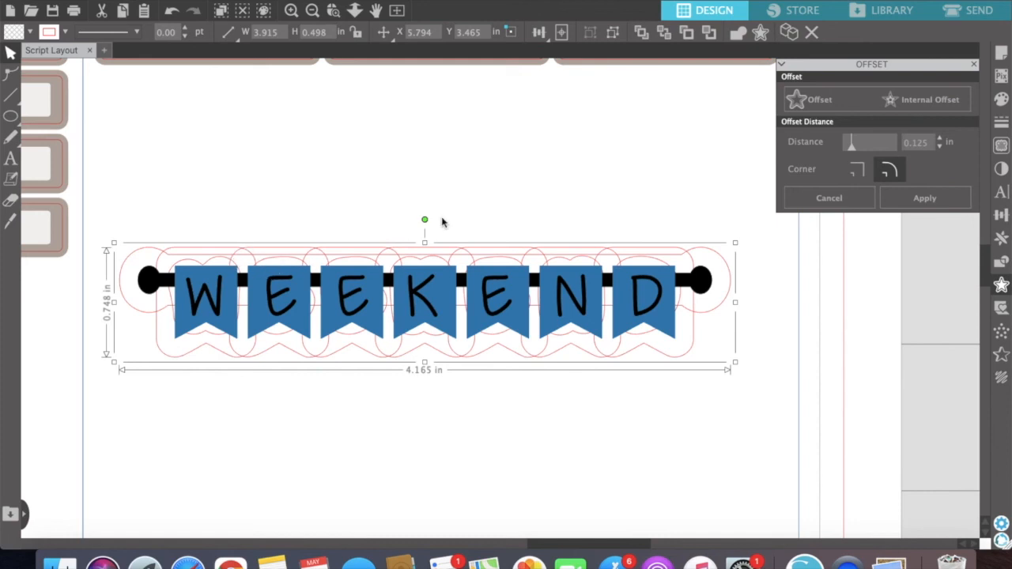
{"action": "left_click", "coordinate": [939, 150]}
{"action": "left_click", "coordinate": [939, 149]}
{"action": "left_click", "coordinate": [939, 149]}
{"action": "left_click", "coordinate": [939, 150]}
{"action": "left_click", "coordinate": [939, 150]}
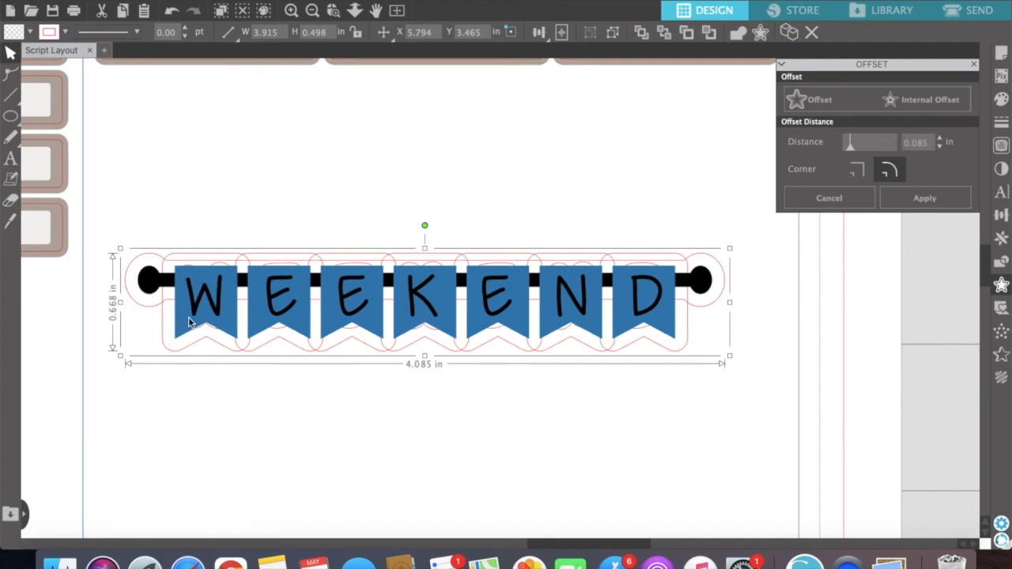
{"action": "left_click", "coordinate": [942, 147]}
{"action": "left_click", "coordinate": [942, 146]}
{"action": "left_click", "coordinate": [941, 146]}
{"action": "left_click", "coordinate": [942, 146]}
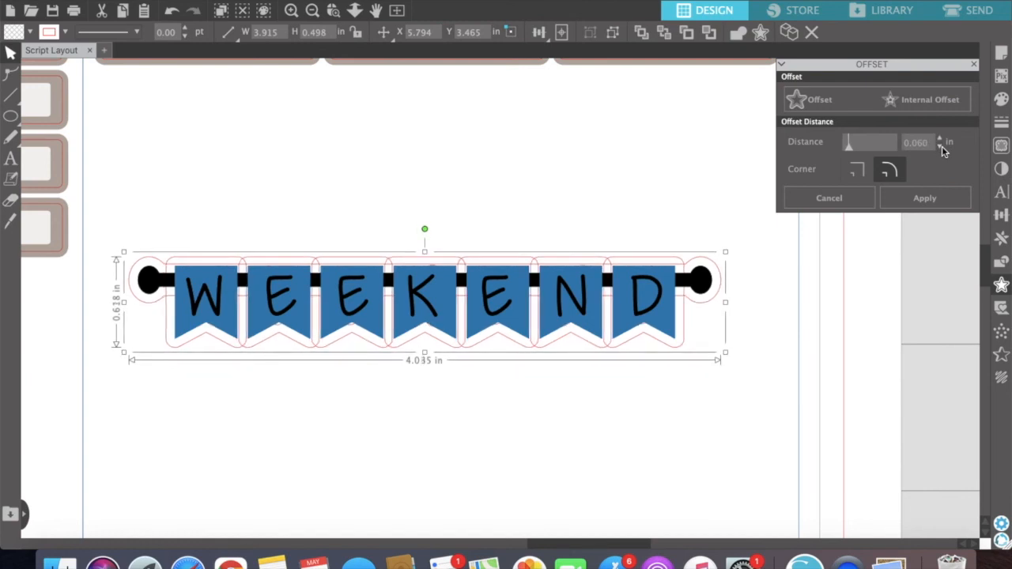
{"action": "left_click", "coordinate": [941, 146]}
{"action": "left_click", "coordinate": [942, 147]}
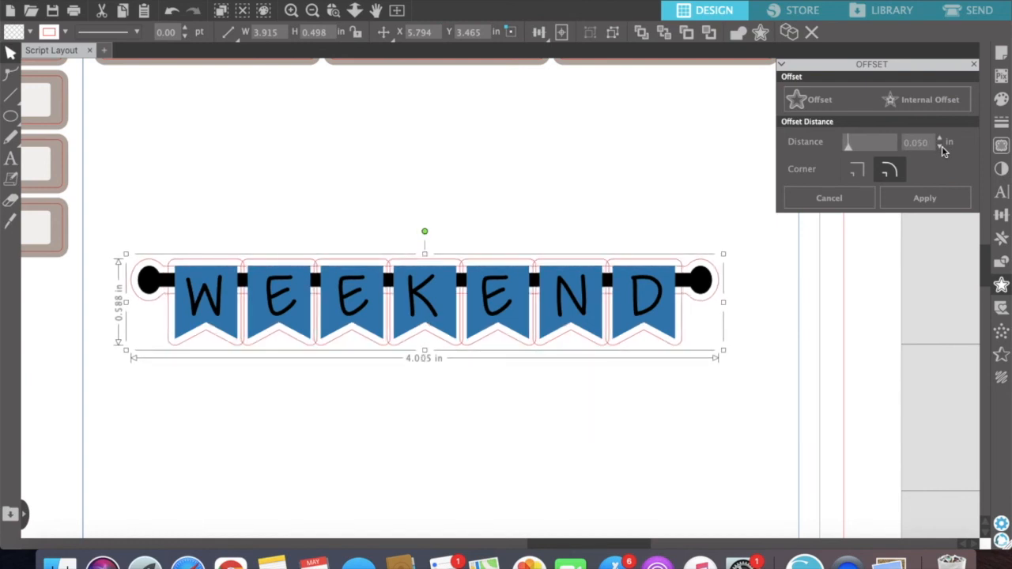
{"action": "left_click", "coordinate": [942, 146]}
{"action": "left_click", "coordinate": [941, 147]}
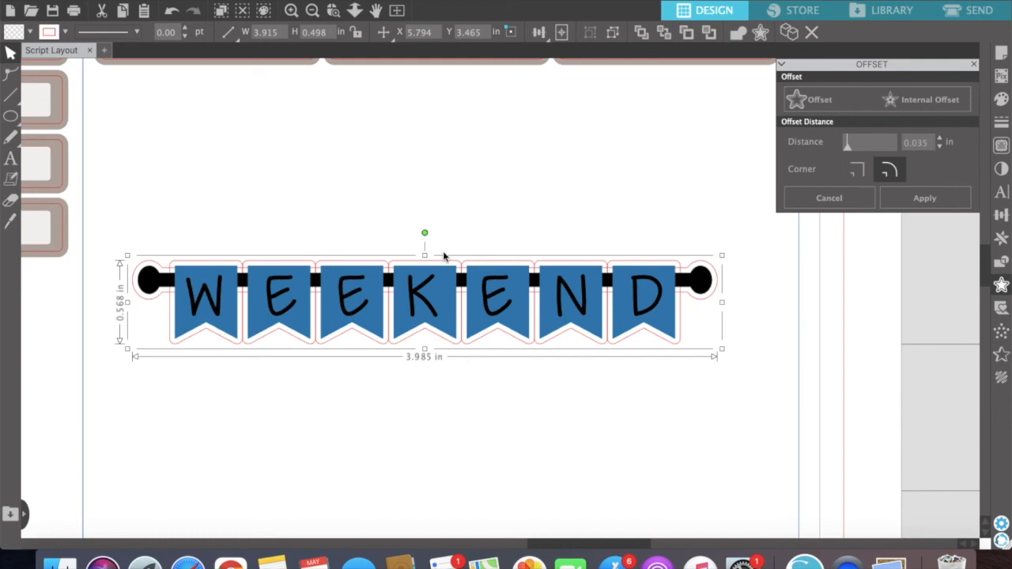
{"action": "left_click", "coordinate": [943, 146]}
{"action": "left_click", "coordinate": [942, 146]}
{"action": "left_click", "coordinate": [942, 146]}
{"action": "left_click", "coordinate": [943, 146]}
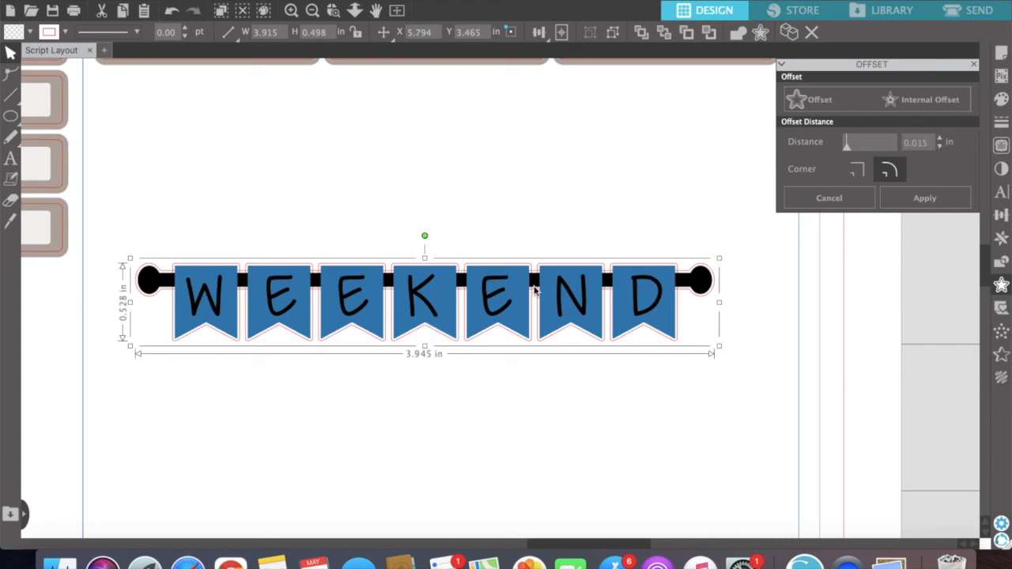
{"action": "left_click", "coordinate": [941, 149]}
{"action": "left_click", "coordinate": [941, 148]}
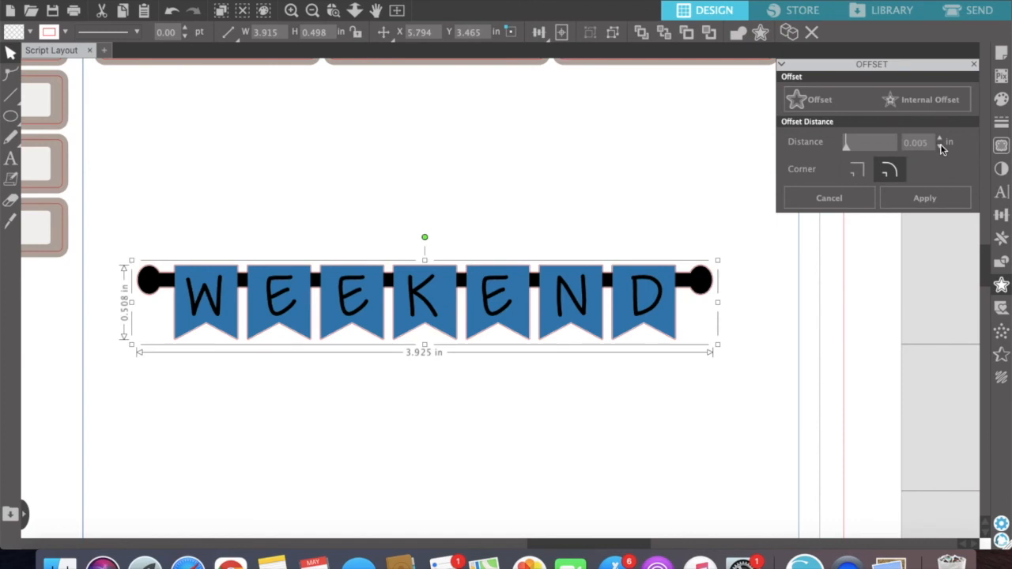
- Try a 0.040 in offset around the WEEKEND bunting, apply it, and remove the resulting outline
{"action": "left_click", "coordinate": [941, 139]}
{"action": "left_click", "coordinate": [941, 140]}
{"action": "left_click", "coordinate": [941, 139]}
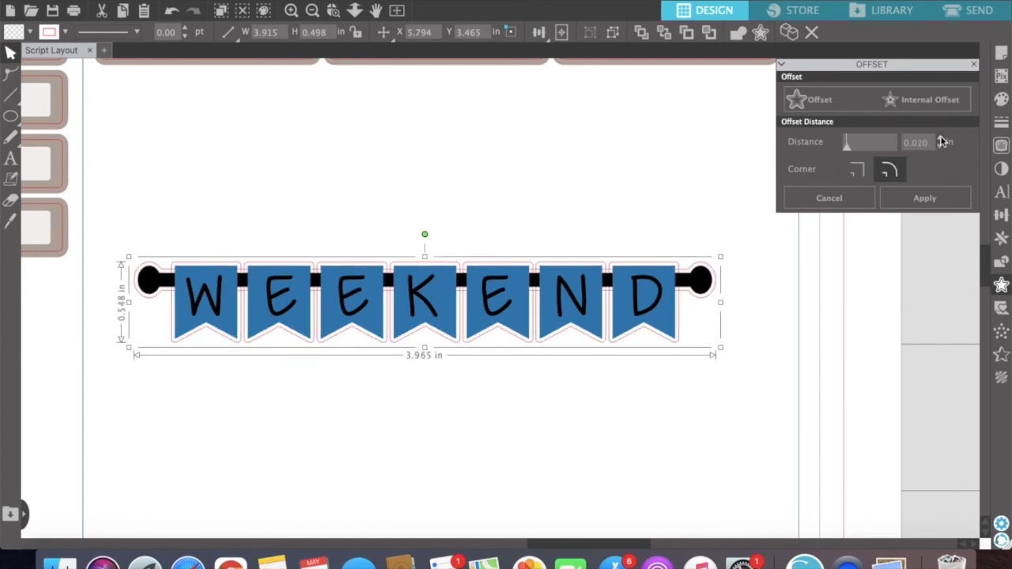
{"action": "left_click", "coordinate": [941, 139]}
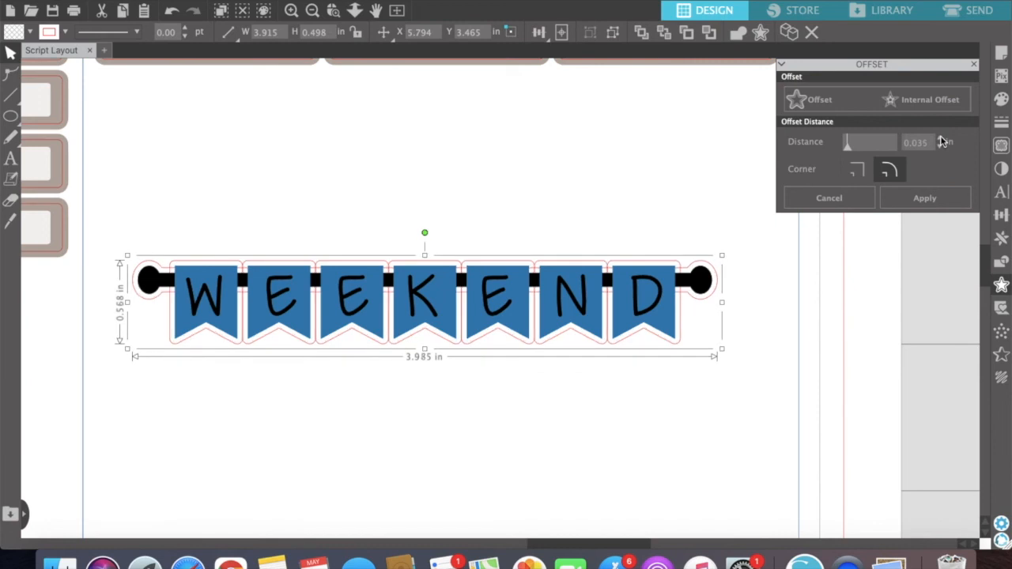
{"action": "left_click", "coordinate": [940, 139]}
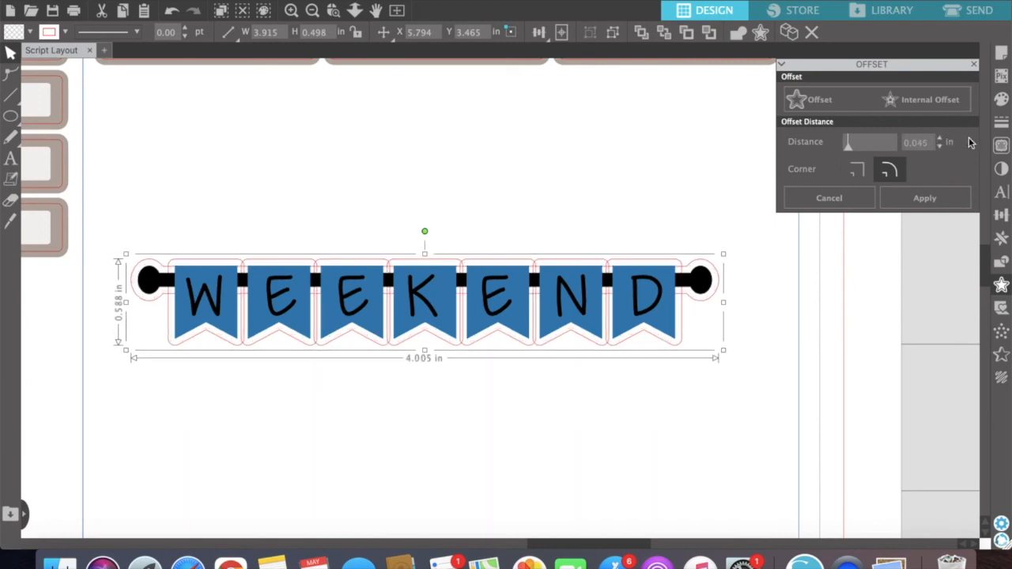
{"action": "left_click", "coordinate": [939, 148]}
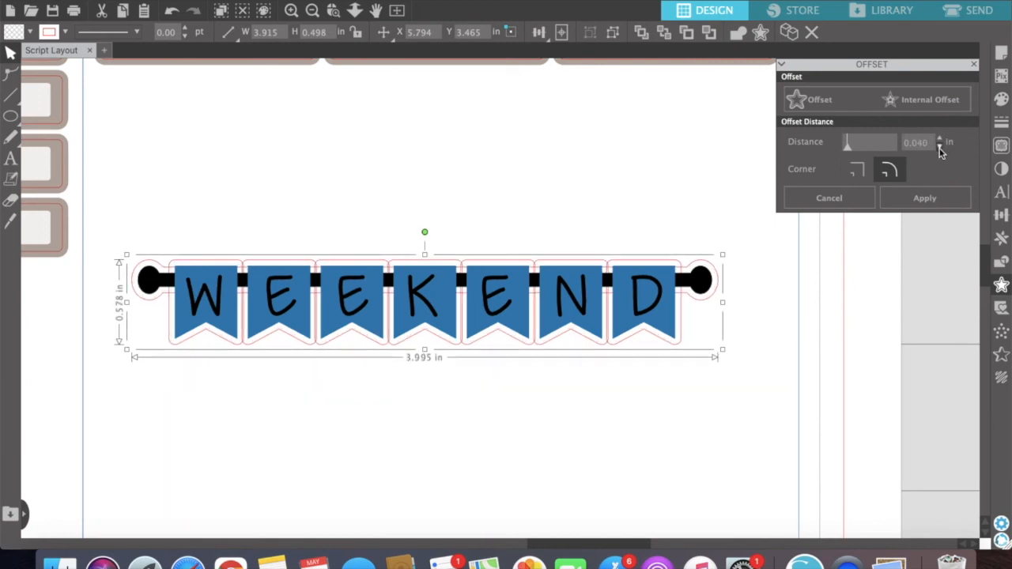
{"action": "left_click", "coordinate": [940, 148]}
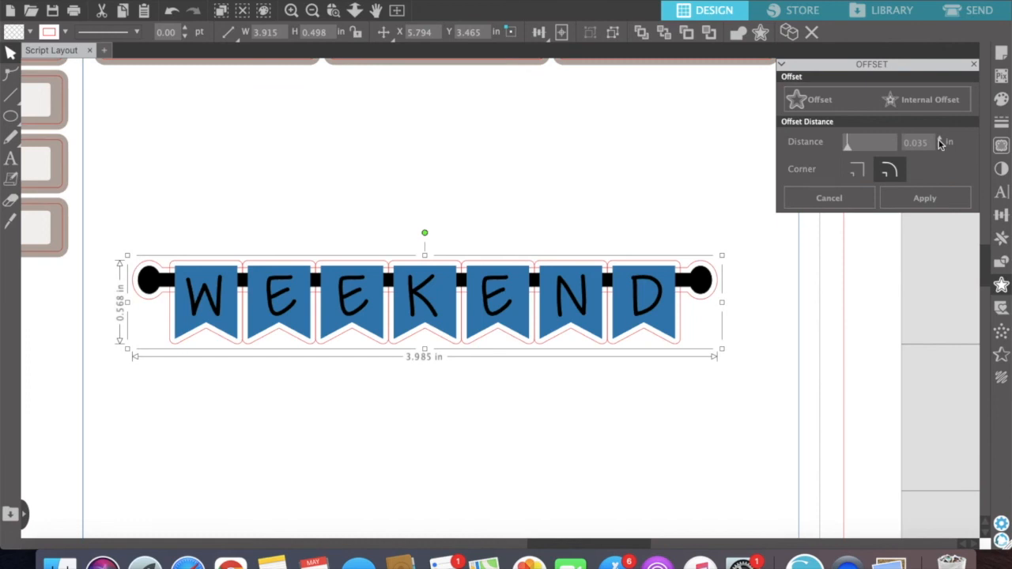
{"action": "left_click", "coordinate": [940, 138]}
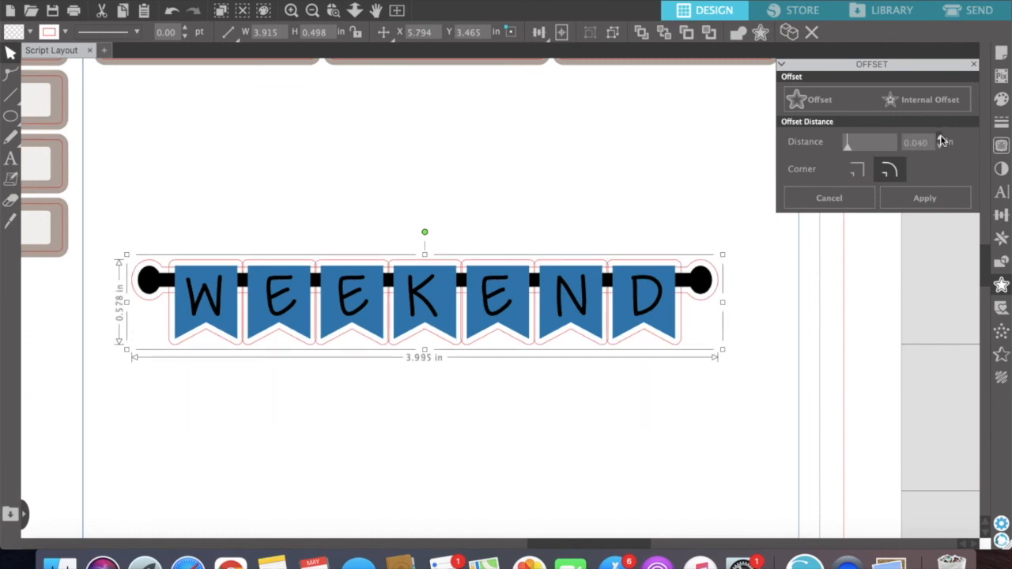
{"action": "left_click", "coordinate": [941, 138]}
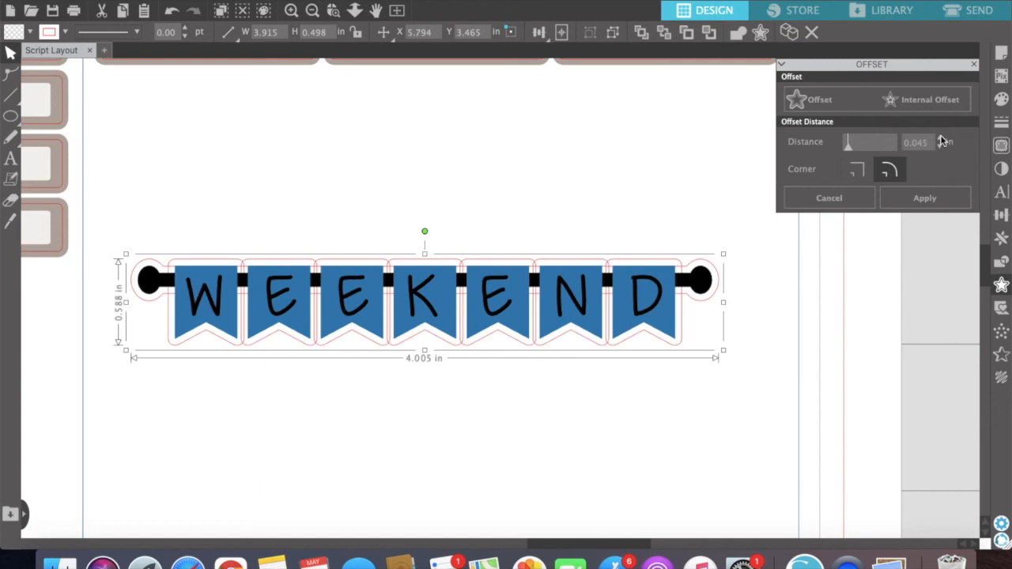
{"action": "left_click", "coordinate": [940, 148]}
{"action": "left_click", "coordinate": [939, 148]}
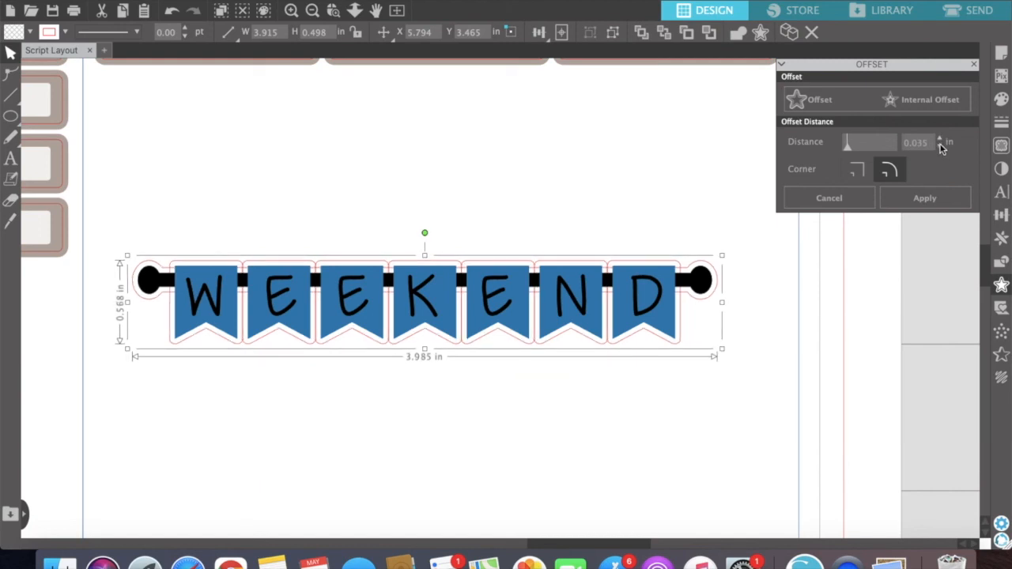
{"action": "left_click", "coordinate": [941, 139]}
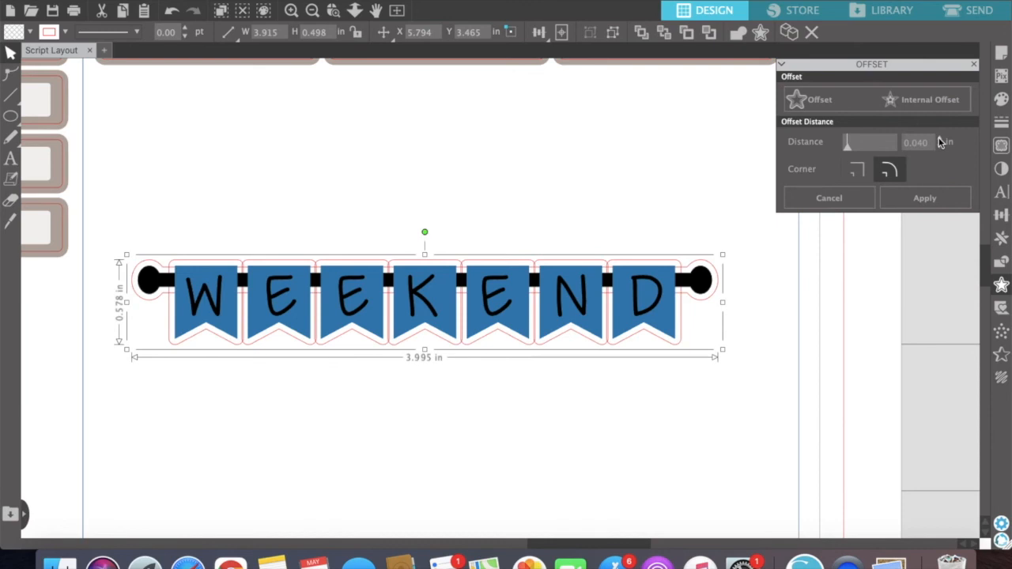
{"action": "left_click", "coordinate": [907, 202]}
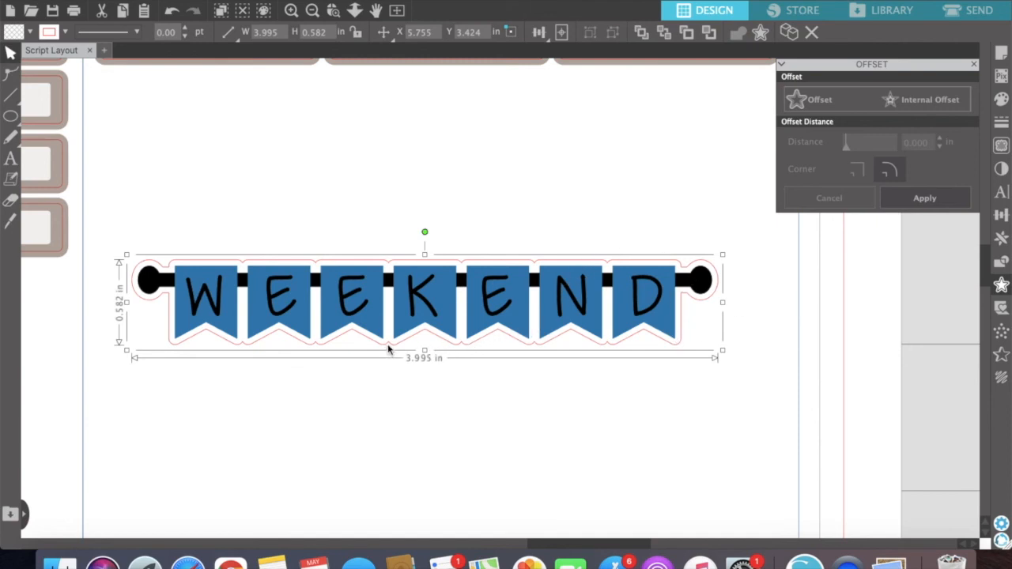
{"action": "left_click", "coordinate": [240, 182]}
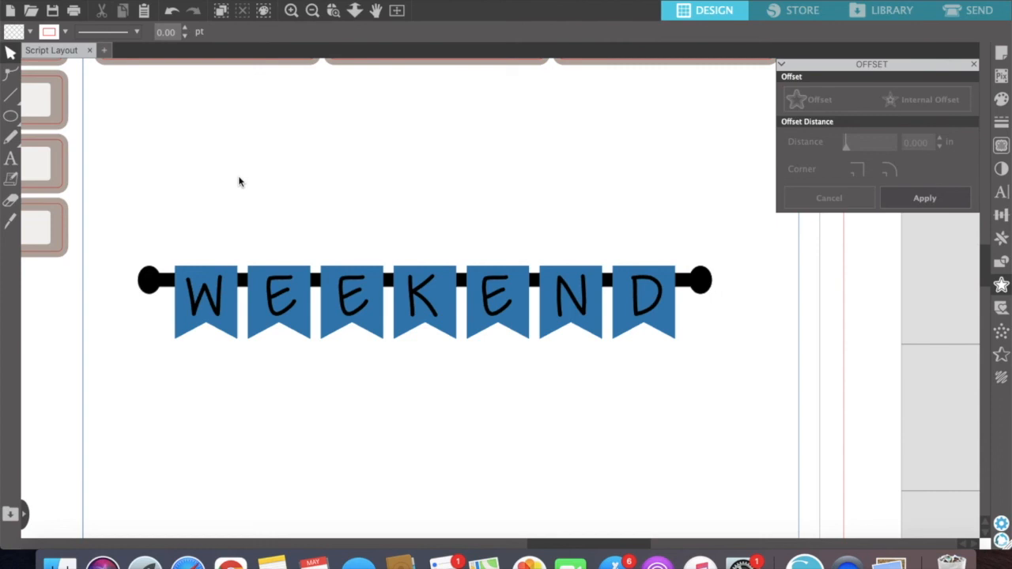
- Try a rounded-corner offset of 0.035 in around the grouped WEEKEND bunting and apply it
{"action": "left_click", "coordinate": [189, 274]}
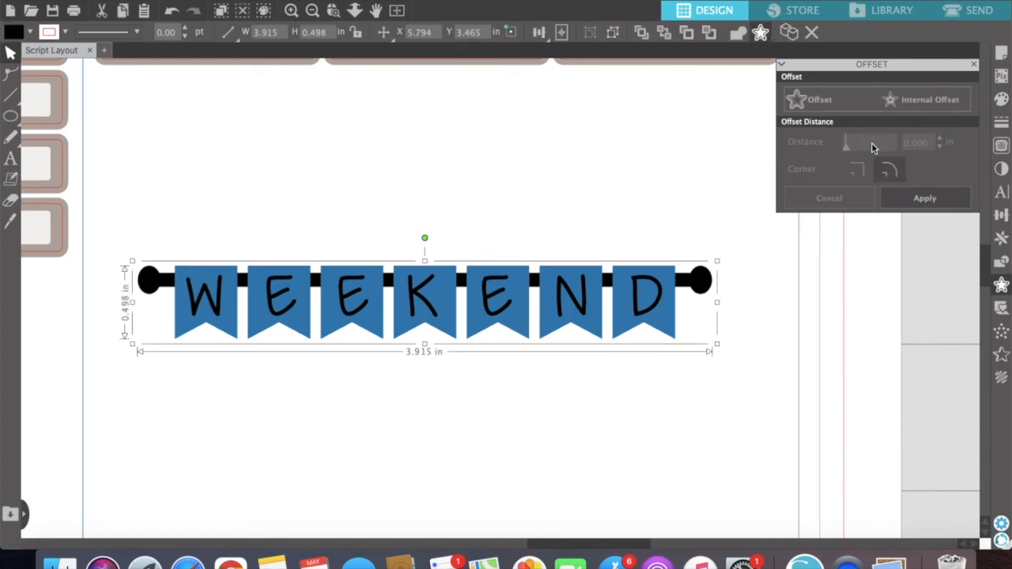
{"action": "left_click", "coordinate": [941, 147]}
{"action": "left_click", "coordinate": [941, 147]}
{"action": "left_click", "coordinate": [941, 147]}
{"action": "left_click", "coordinate": [941, 147]}
{"action": "left_click", "coordinate": [941, 147]}
{"action": "left_click", "coordinate": [941, 147]}
{"action": "left_click", "coordinate": [940, 147]}
{"action": "left_click", "coordinate": [941, 147]}
{"action": "left_click", "coordinate": [941, 147]}
{"action": "left_click", "coordinate": [941, 147]}
{"action": "left_click", "coordinate": [941, 147]}
{"action": "left_click", "coordinate": [940, 147]}
{"action": "left_click", "coordinate": [941, 147]}
{"action": "left_click", "coordinate": [941, 147]}
{"action": "left_click", "coordinate": [941, 147]}
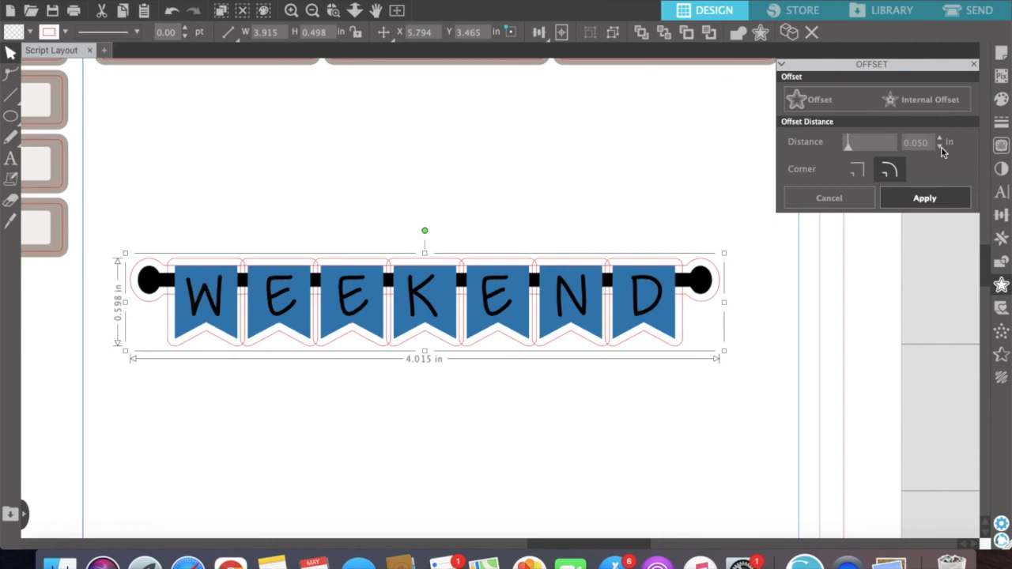
{"action": "left_click", "coordinate": [941, 147]}
{"action": "left_click", "coordinate": [940, 147]}
{"action": "left_click", "coordinate": [941, 148]}
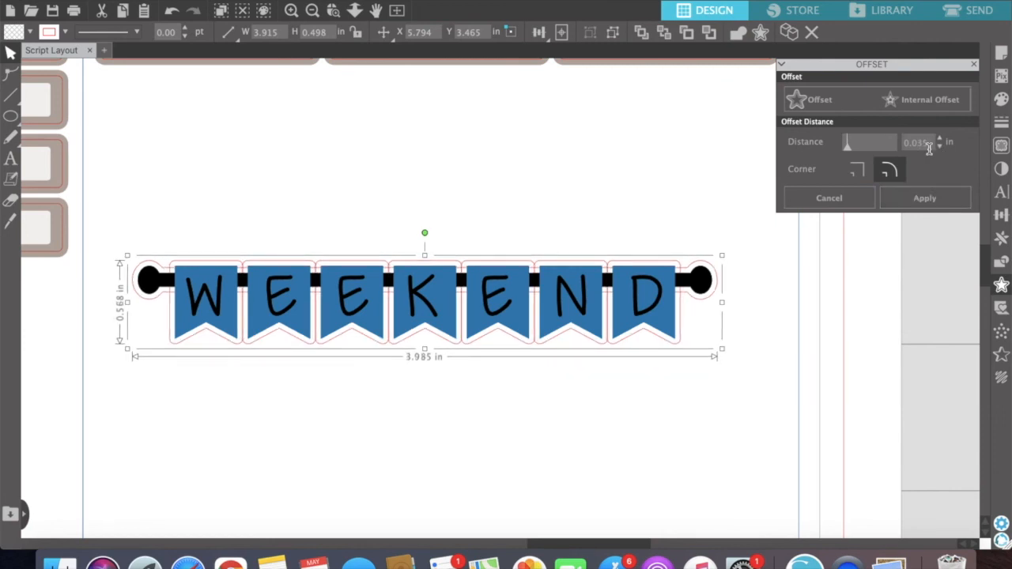
{"action": "left_click", "coordinate": [934, 199]}
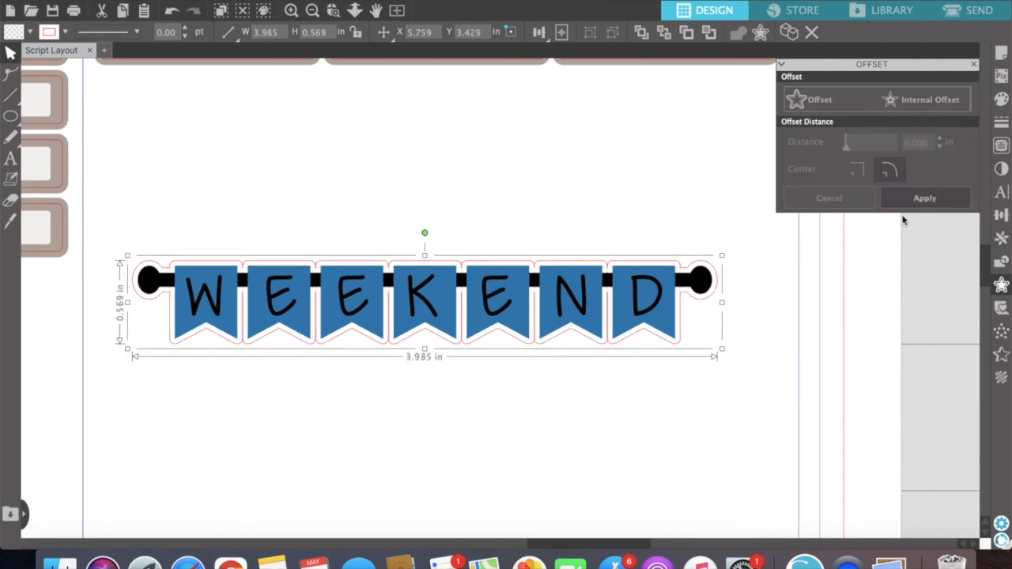
- Inspect the gaps between the banners up close and delete the 0.035 in offset outline
{"action": "left_click", "coordinate": [604, 205]}
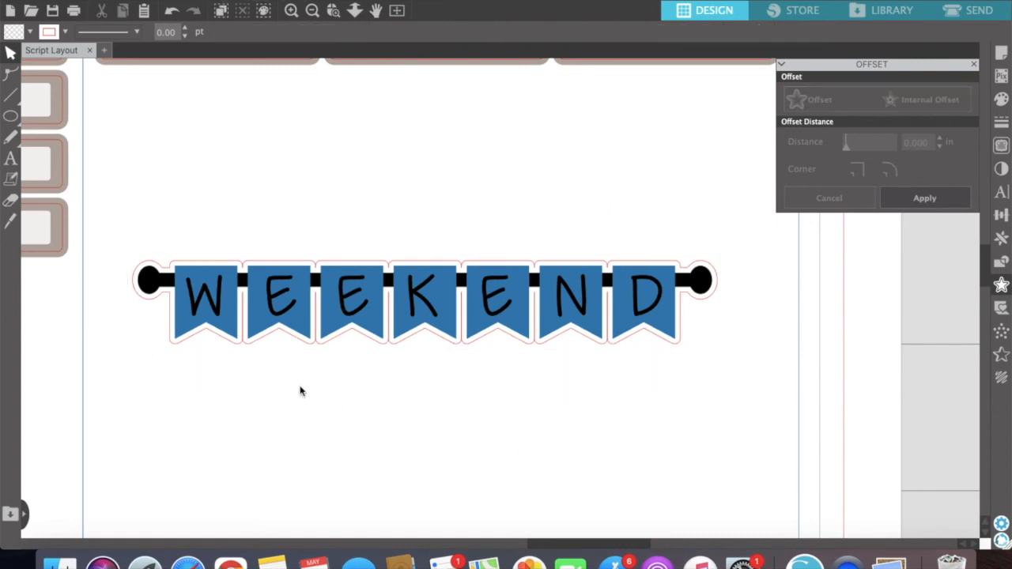
{"action": "left_click", "coordinate": [291, 10]}
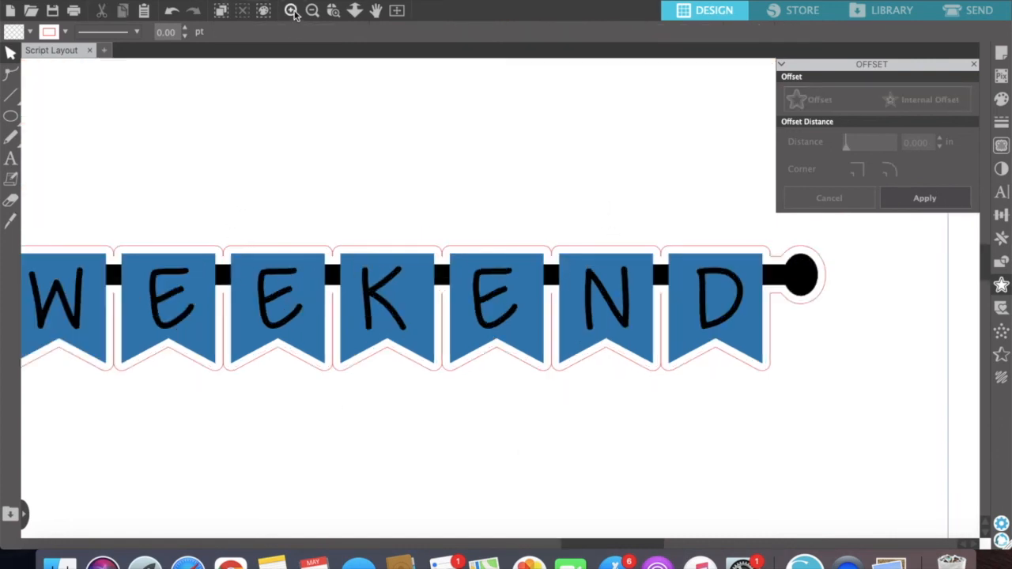
{"action": "left_click", "coordinate": [291, 10]}
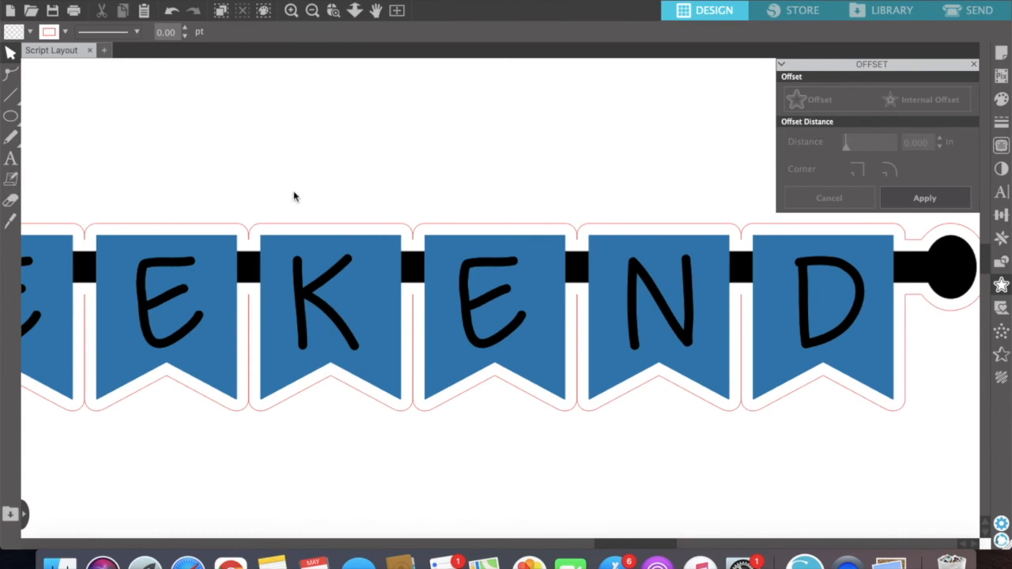
{"action": "left_click", "coordinate": [297, 228]}
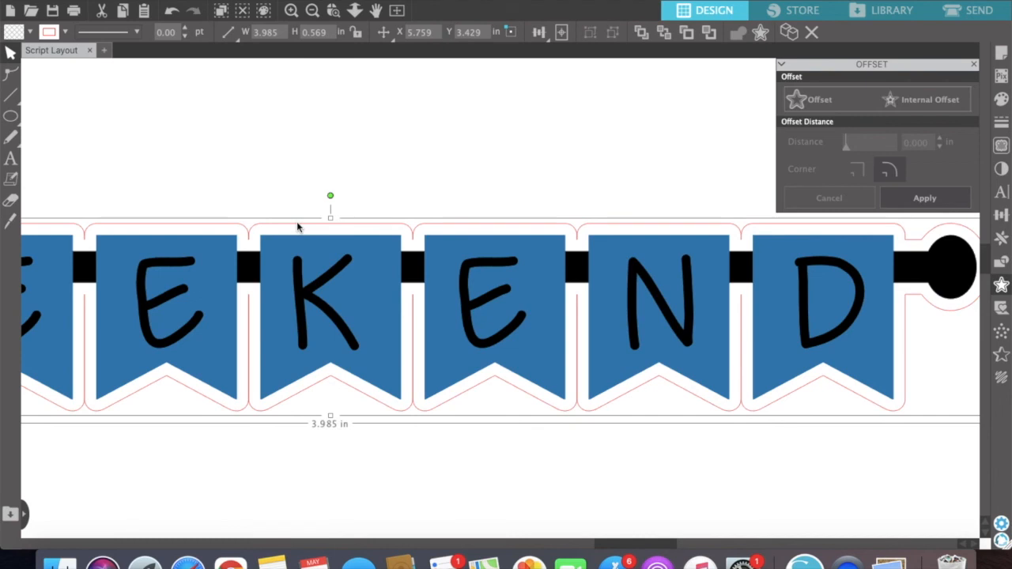
{"action": "key", "text": "Delete"}
- Try a rounded-corner offset of 0.040 in around the WEEKEND bunting, apply it, and delete the resulting outline
{"action": "left_click", "coordinate": [292, 255]}
{"action": "left_click", "coordinate": [840, 100]}
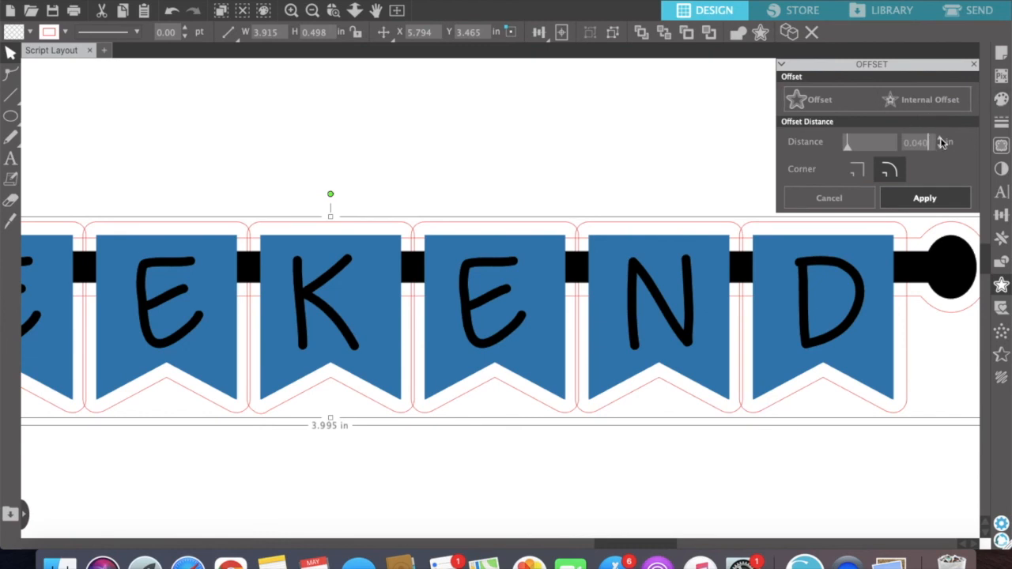
{"action": "left_click", "coordinate": [941, 140]}
{"action": "left_click", "coordinate": [941, 139]}
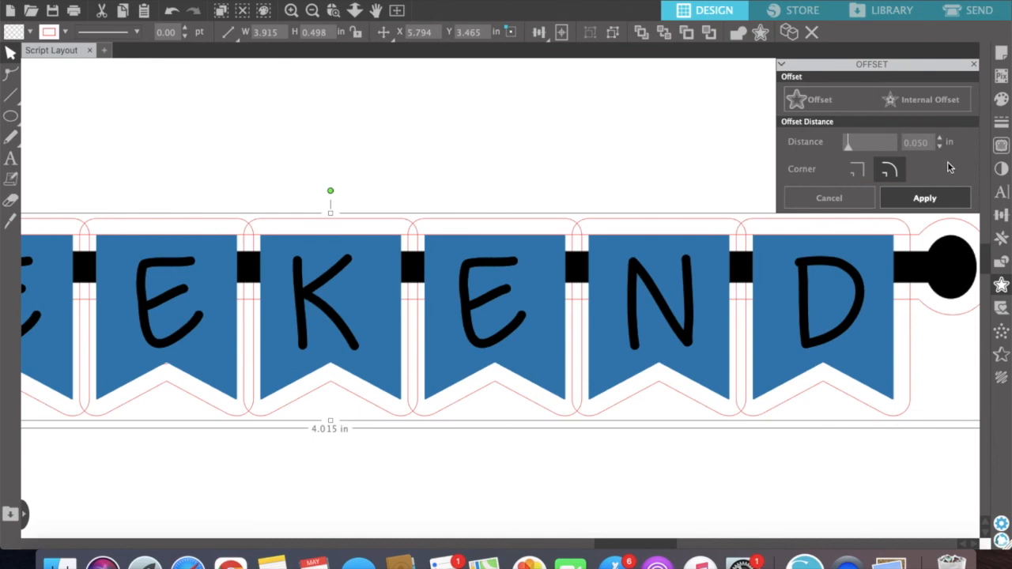
{"action": "left_click", "coordinate": [941, 147]}
{"action": "left_click", "coordinate": [940, 147]}
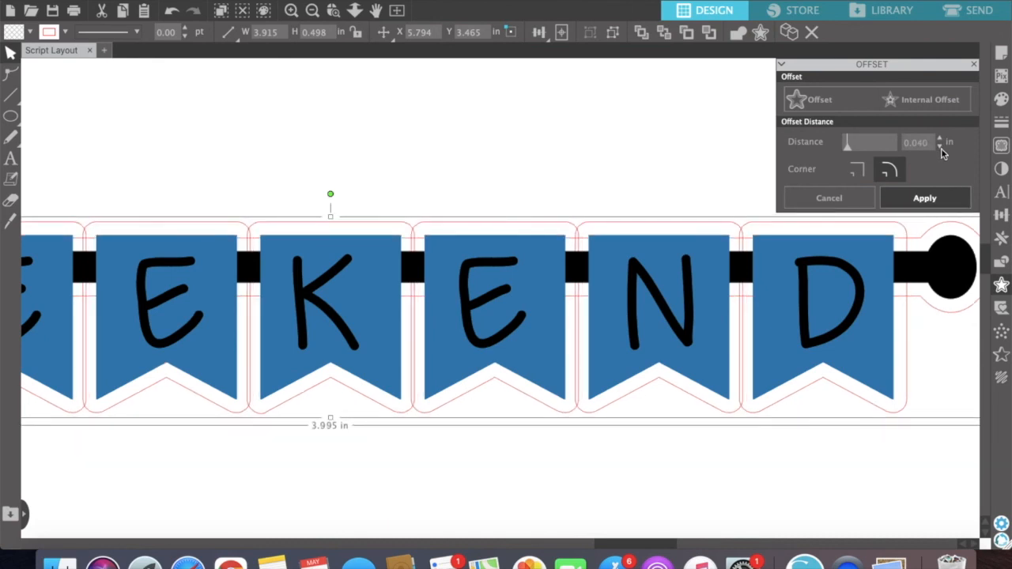
{"action": "left_click", "coordinate": [922, 199]}
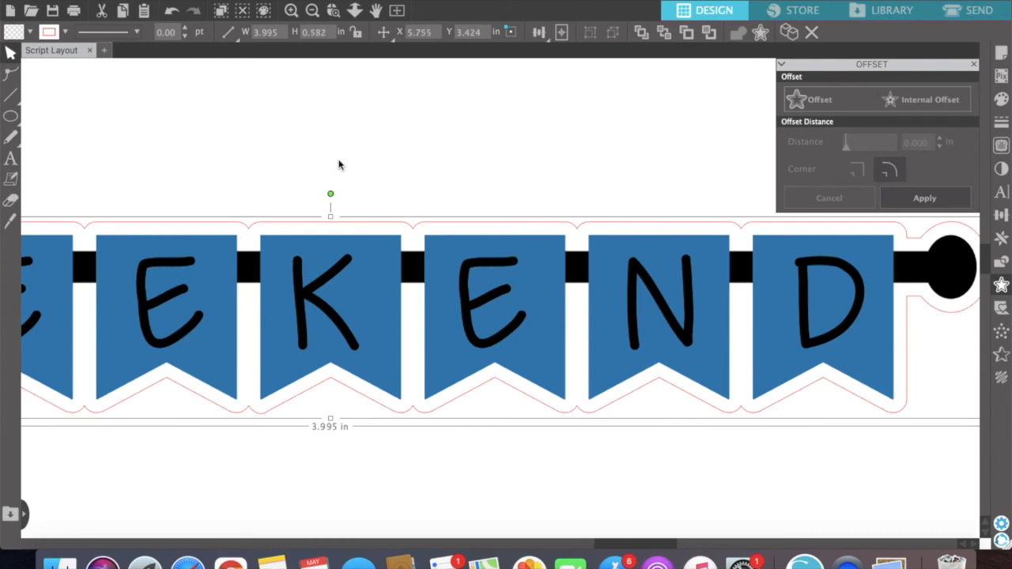
{"action": "left_click", "coordinate": [313, 10]}
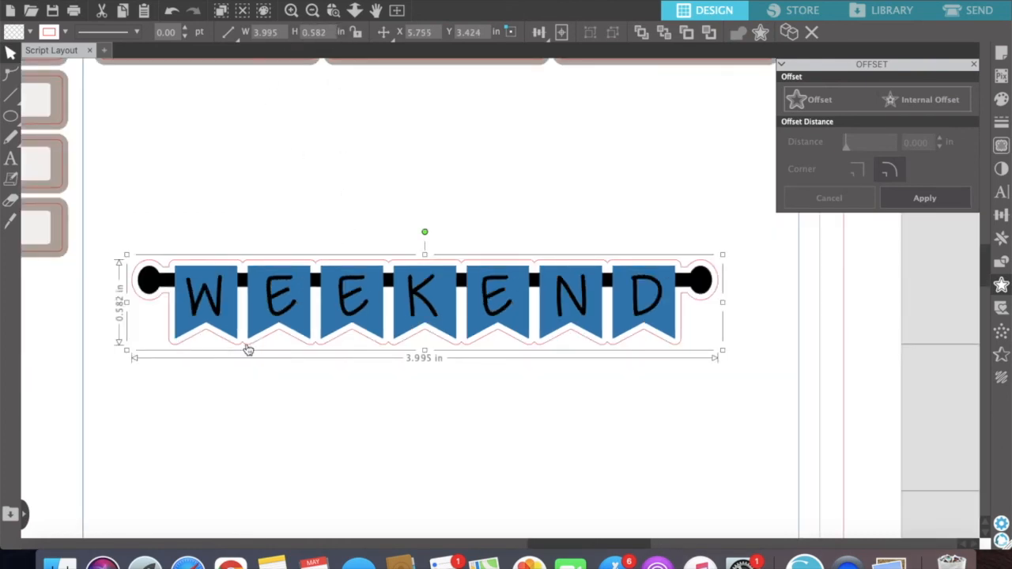
{"action": "key", "text": "Delete"}
- Scale the grouped WEEKEND bunting down proportionally to about 3 in wide
{"action": "left_click", "coordinate": [220, 297]}
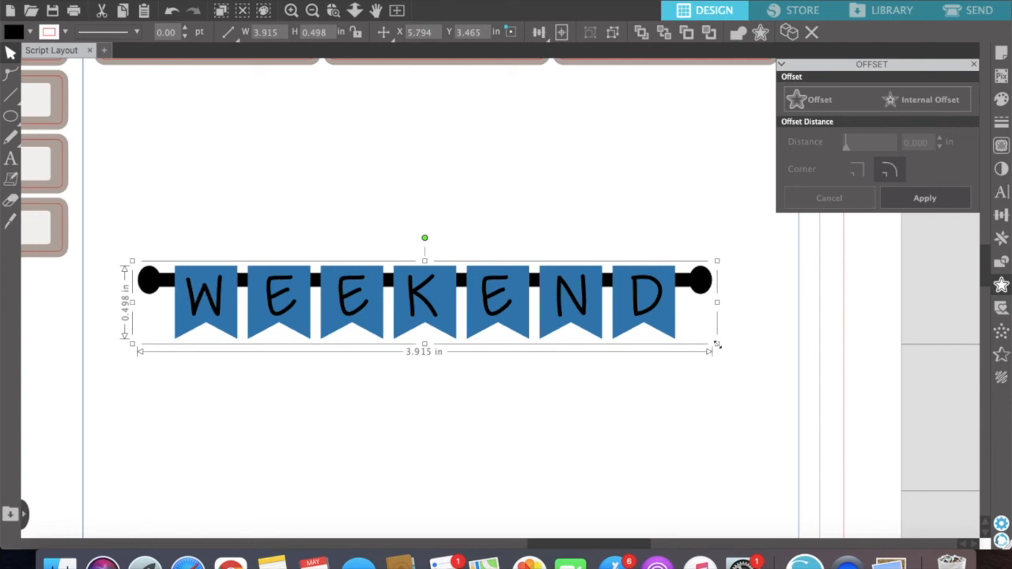
{"action": "left_click_drag", "start_coordinate": [716, 344], "coordinate": [586, 306]}
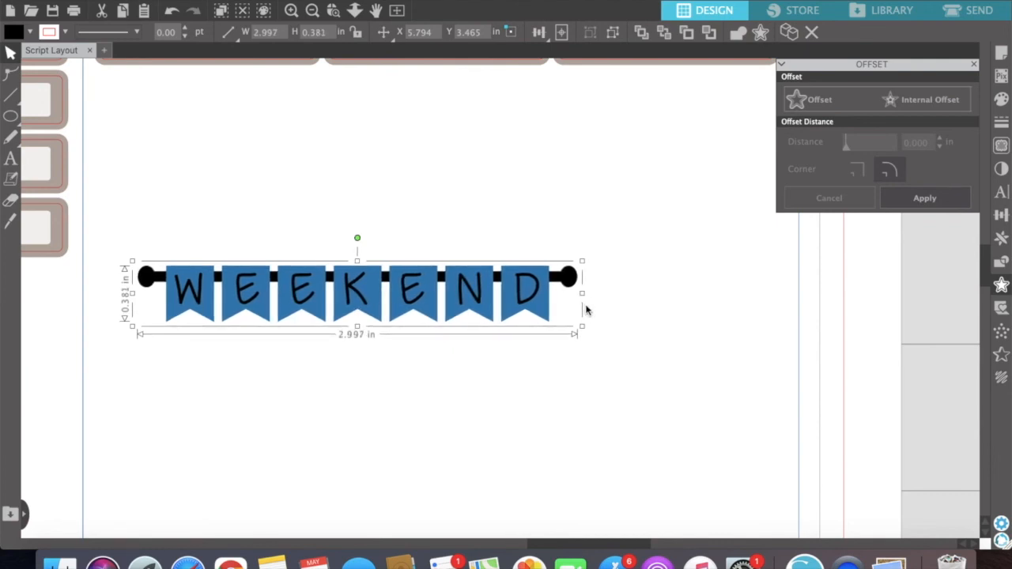
{"action": "left_click", "coordinate": [576, 383]}
- Start a rounded-corner offset around the resized WEEKEND bunting and set its distance to 0.035 in
{"action": "left_click", "coordinate": [448, 299]}
{"action": "left_click", "coordinate": [759, 33]}
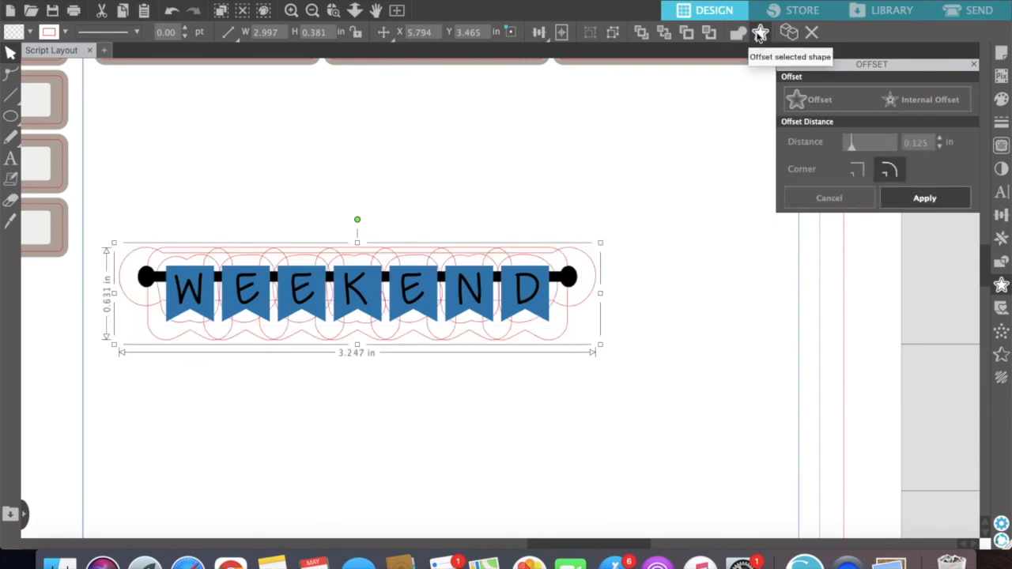
{"action": "left_click", "coordinate": [940, 147]}
{"action": "left_click", "coordinate": [940, 147]}
{"action": "left_click", "coordinate": [940, 147]}
{"action": "left_click", "coordinate": [939, 147]}
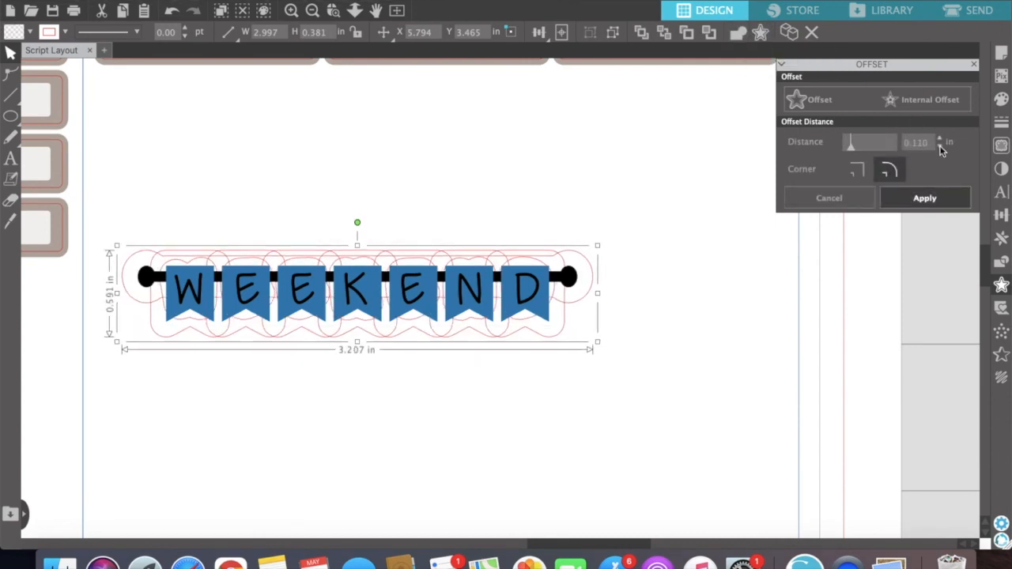
{"action": "left_click", "coordinate": [940, 147]}
{"action": "left_click", "coordinate": [940, 147]}
{"action": "left_click", "coordinate": [940, 147]}
{"action": "left_click", "coordinate": [940, 147]}
{"action": "left_click", "coordinate": [940, 147]}
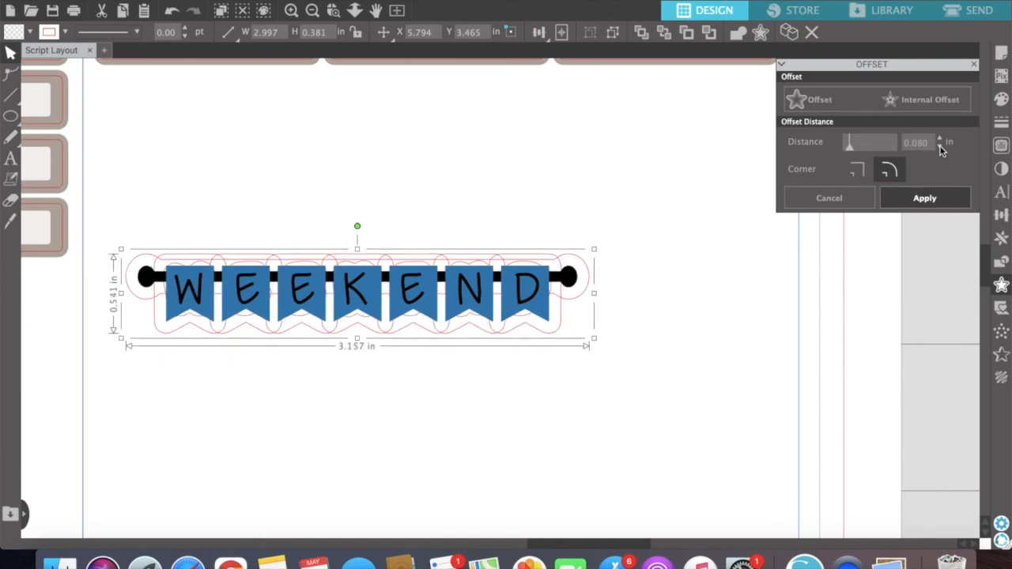
{"action": "left_click", "coordinate": [940, 147]}
{"action": "left_click", "coordinate": [940, 147]}
{"action": "left_click", "coordinate": [940, 147]}
{"action": "left_click", "coordinate": [940, 147]}
{"action": "left_click", "coordinate": [940, 147]}
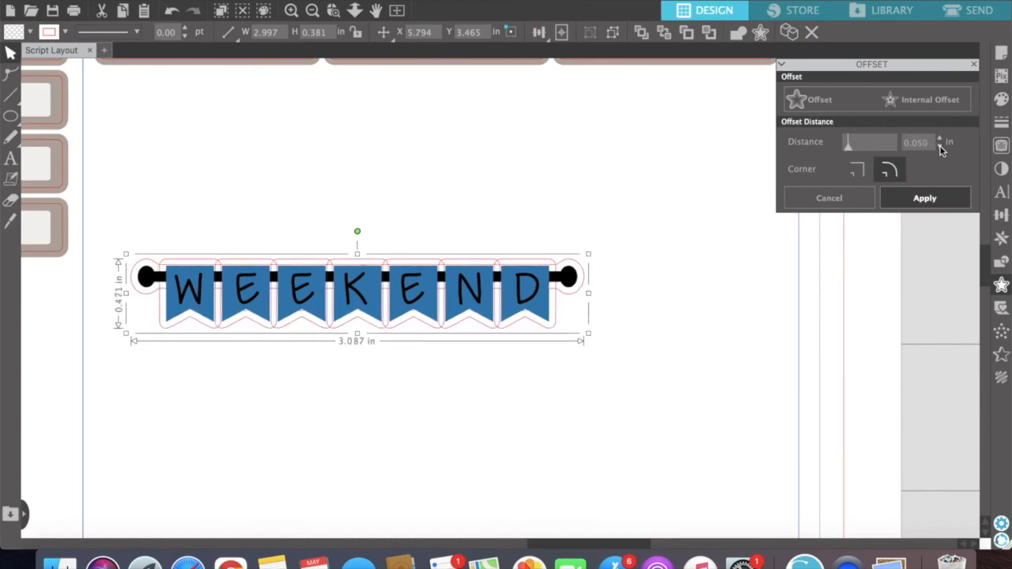
{"action": "left_click", "coordinate": [940, 147]}
{"action": "left_click", "coordinate": [940, 147]}
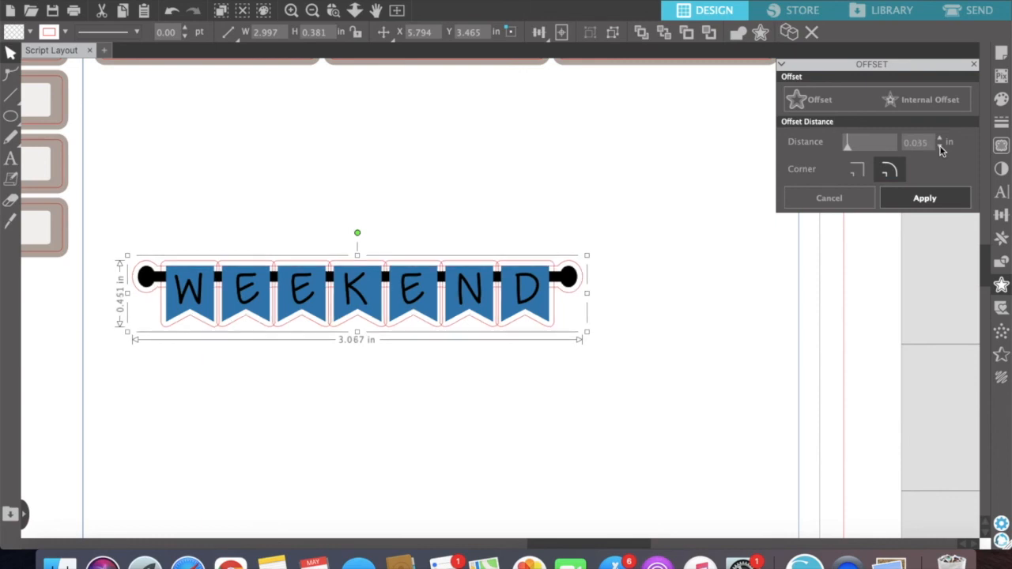
{"action": "left_click", "coordinate": [940, 147]}
{"action": "left_click", "coordinate": [940, 147]}
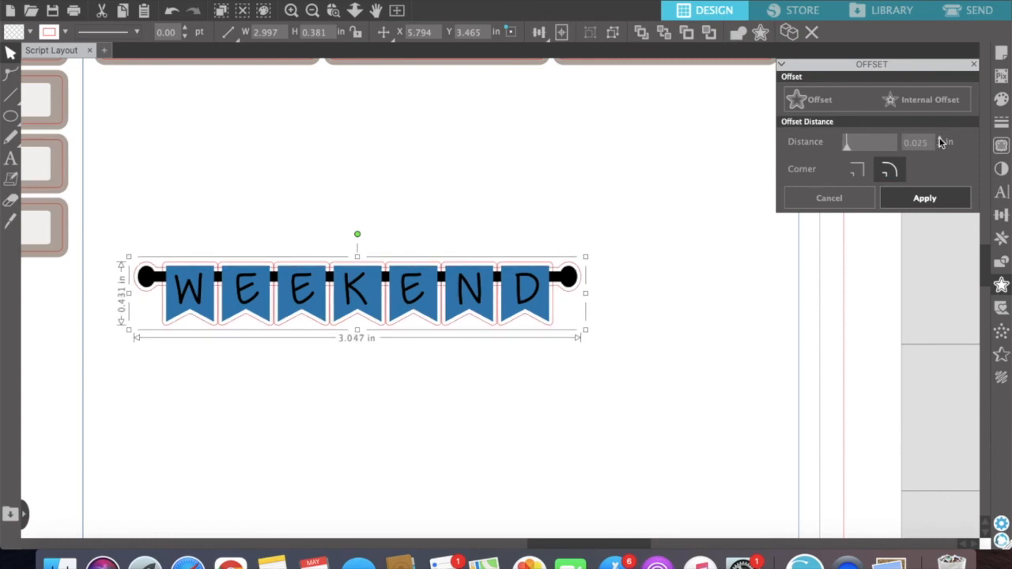
{"action": "left_click", "coordinate": [940, 140]}
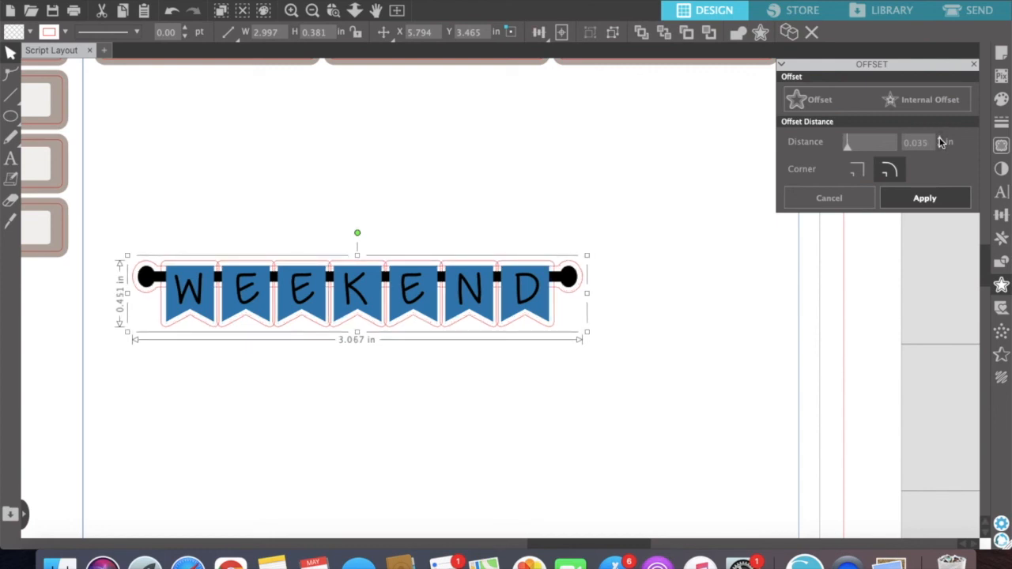
- Change the bunting's offset to square corners with a distance of 0.030 in and apply it
{"action": "left_click", "coordinate": [858, 171]}
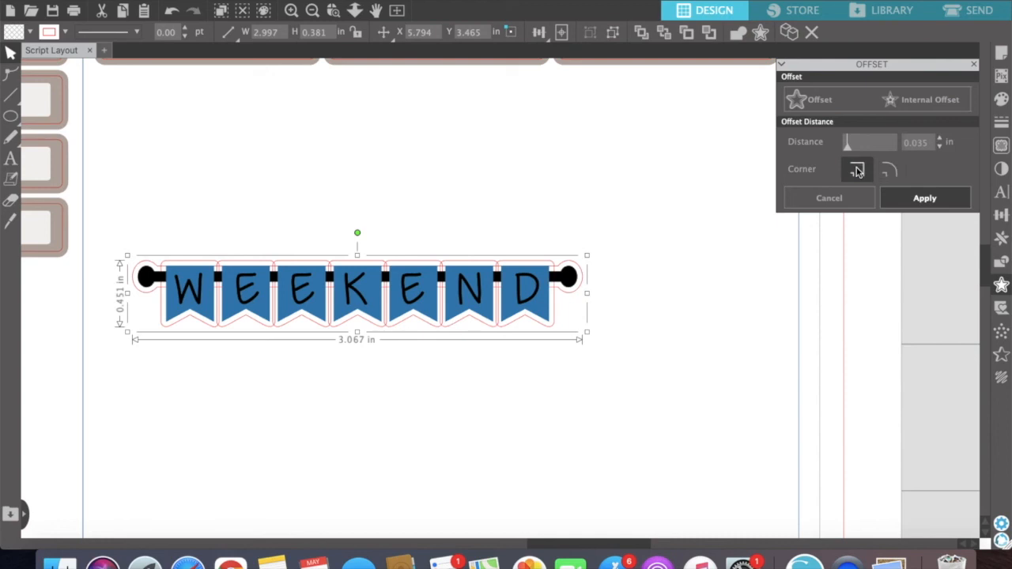
{"action": "left_click", "coordinate": [939, 147]}
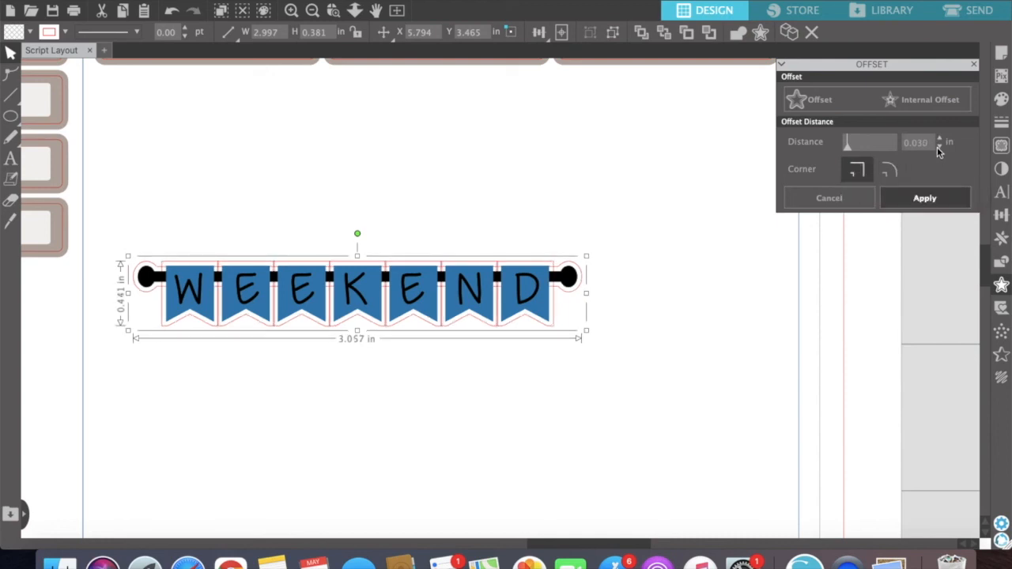
{"action": "left_click", "coordinate": [934, 198]}
{"action": "left_click", "coordinate": [564, 405]}
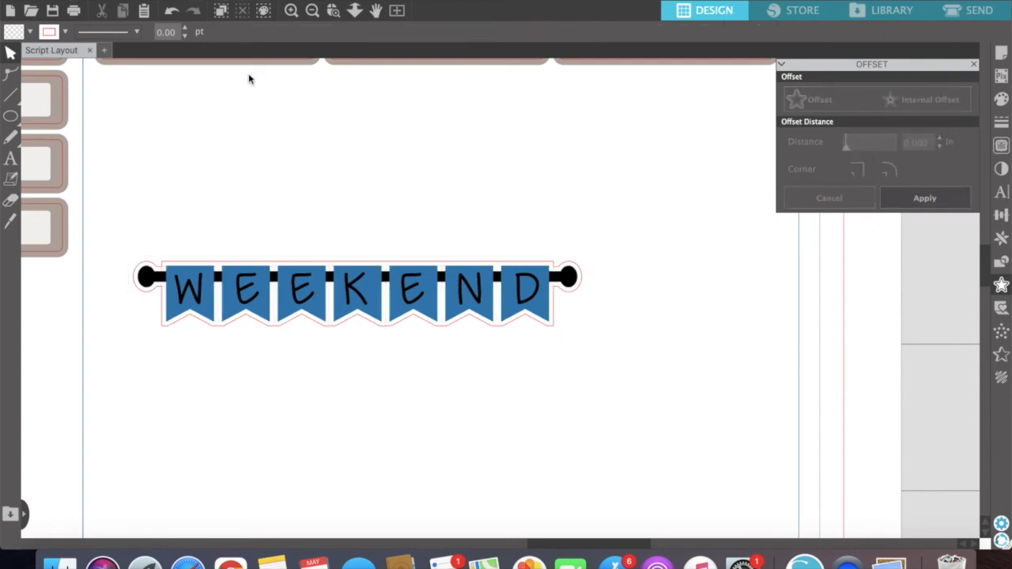
- Ungroup the WEEKEND bunting inside its cut outline and clear the selection
{"action": "left_click", "coordinate": [311, 16]}
{"action": "left_click", "coordinate": [311, 16]}
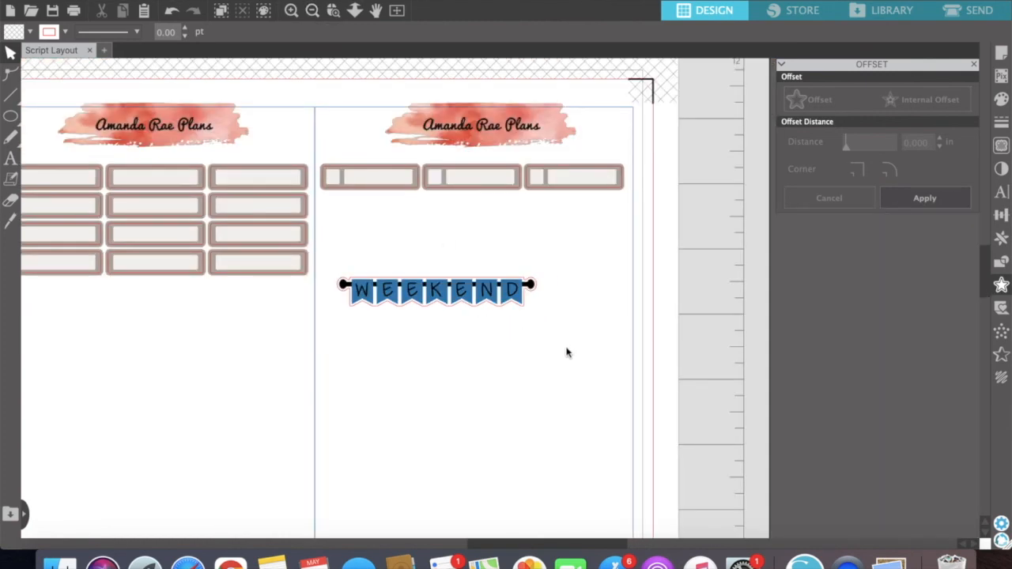
{"action": "scroll", "coordinate": [566, 352], "scroll_direction": "left", "scroll_amount": 5}
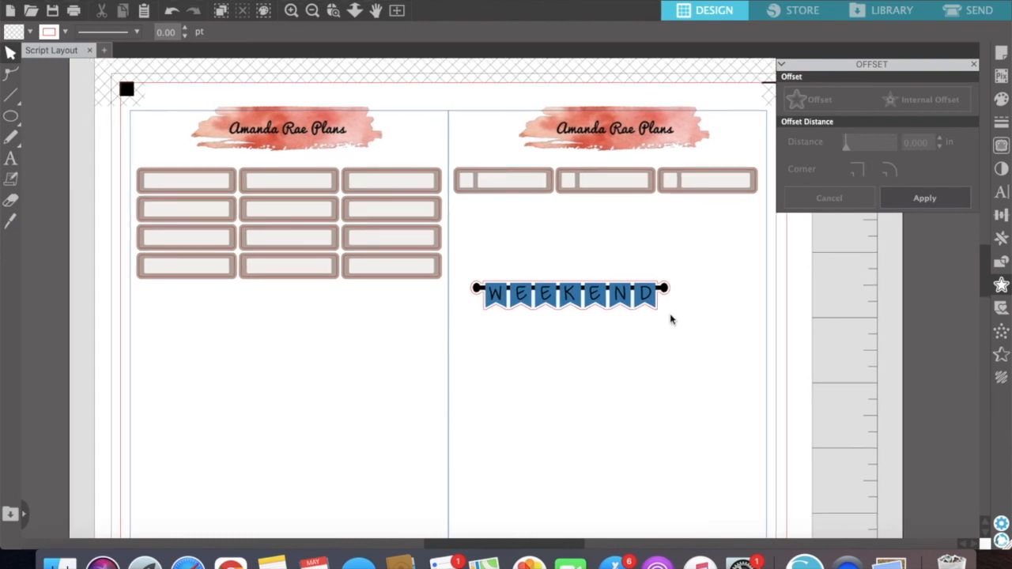
{"action": "left_click", "coordinate": [291, 9]}
{"action": "left_click", "coordinate": [490, 312]}
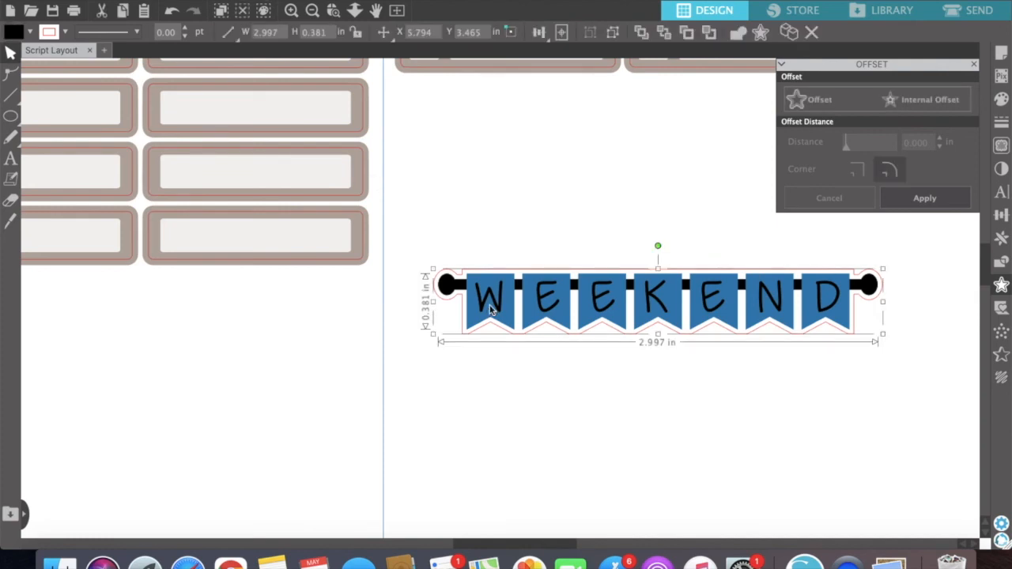
{"action": "right_click", "coordinate": [491, 310]}
{"action": "left_click", "coordinate": [535, 519]}
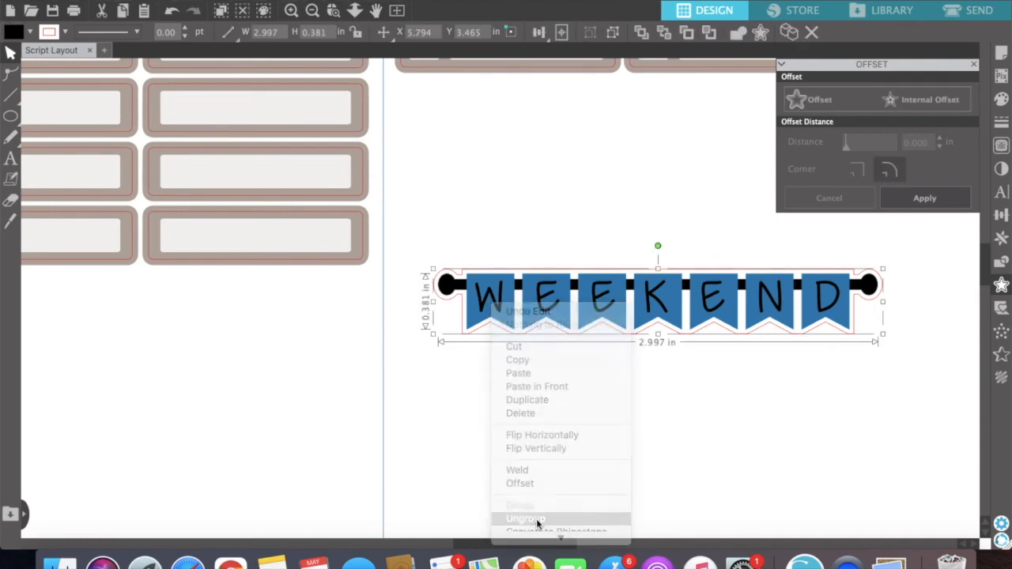
{"action": "left_click", "coordinate": [556, 429]}
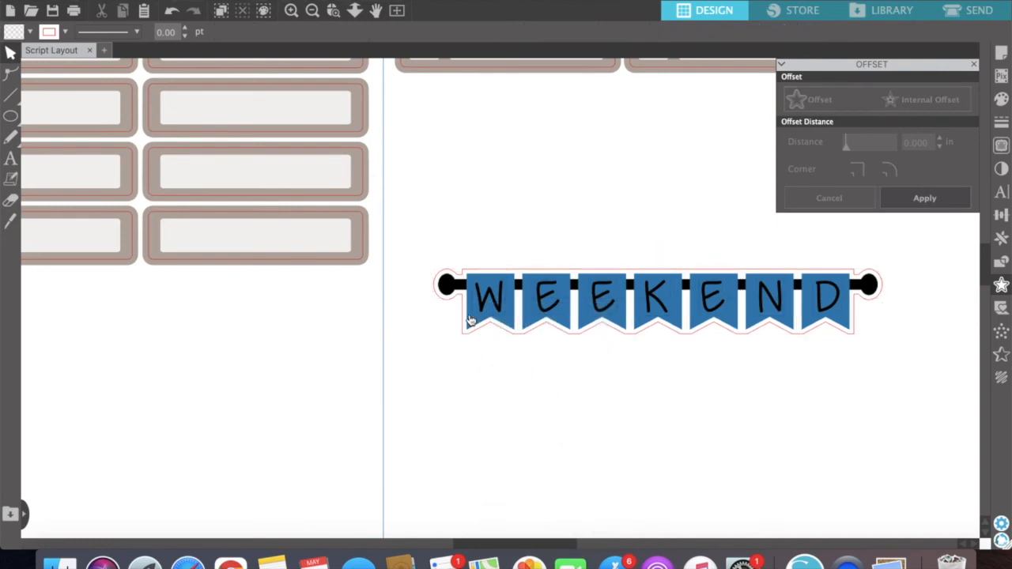
- Draw a rectangle about 1.38 x 0.59 in above the WEEKEND bunting and fill it with the dark floral pattern of pink and cream roses
{"action": "left_click", "coordinate": [1002, 100]}
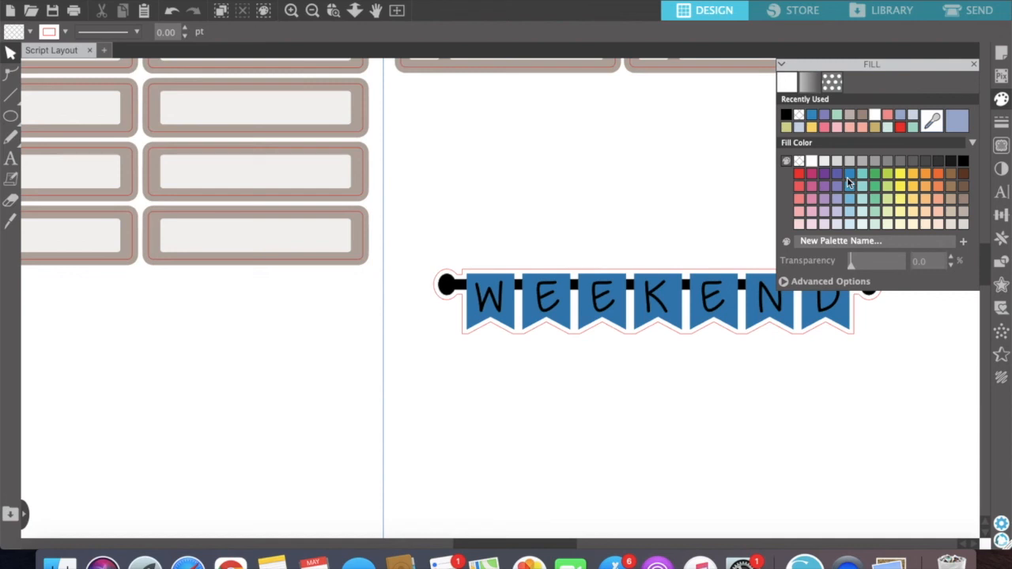
{"action": "left_click", "coordinate": [832, 82]}
{"action": "scroll", "coordinate": [887, 192], "scroll_direction": "down", "scroll_amount": 3}
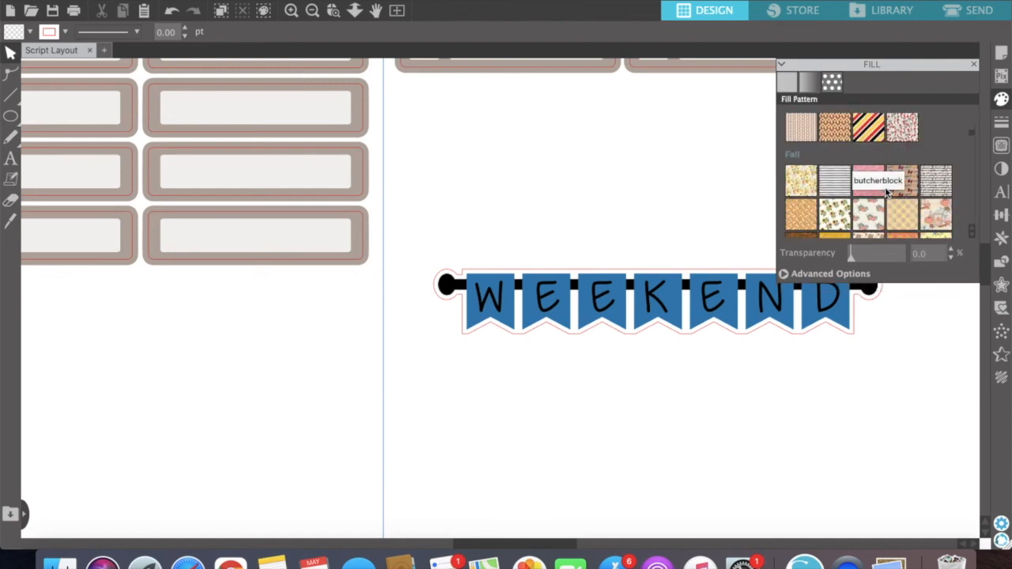
{"action": "scroll", "coordinate": [886, 191], "scroll_direction": "down", "scroll_amount": 5}
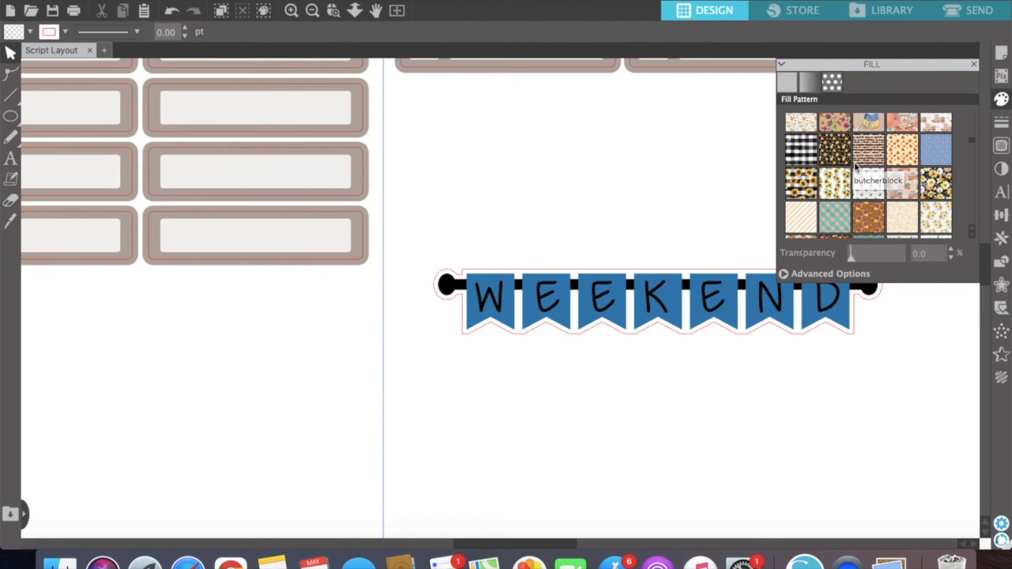
{"action": "scroll", "coordinate": [872, 138], "scroll_direction": "up", "scroll_amount": 2}
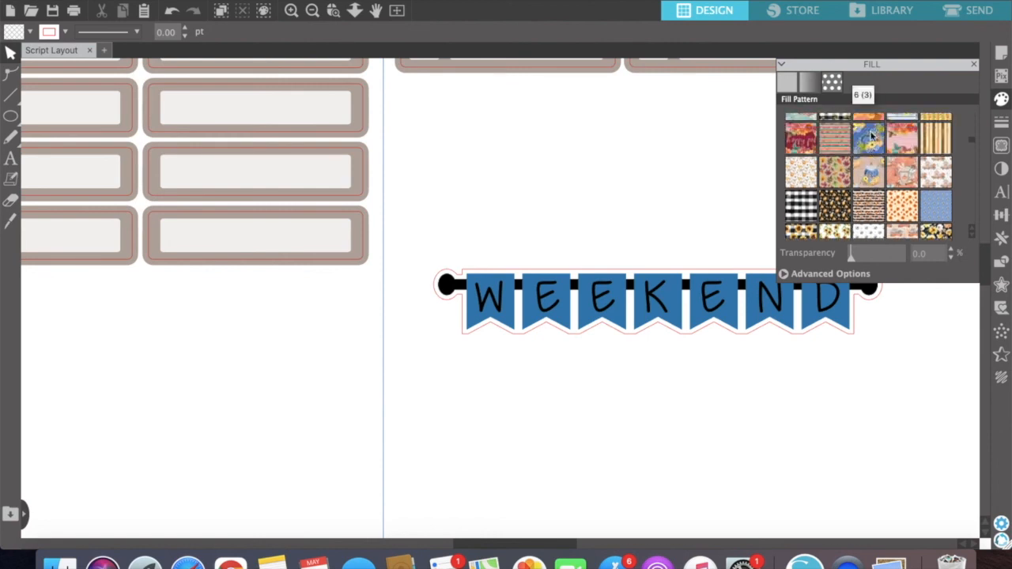
{"action": "scroll", "coordinate": [870, 137], "scroll_direction": "down", "scroll_amount": 10}
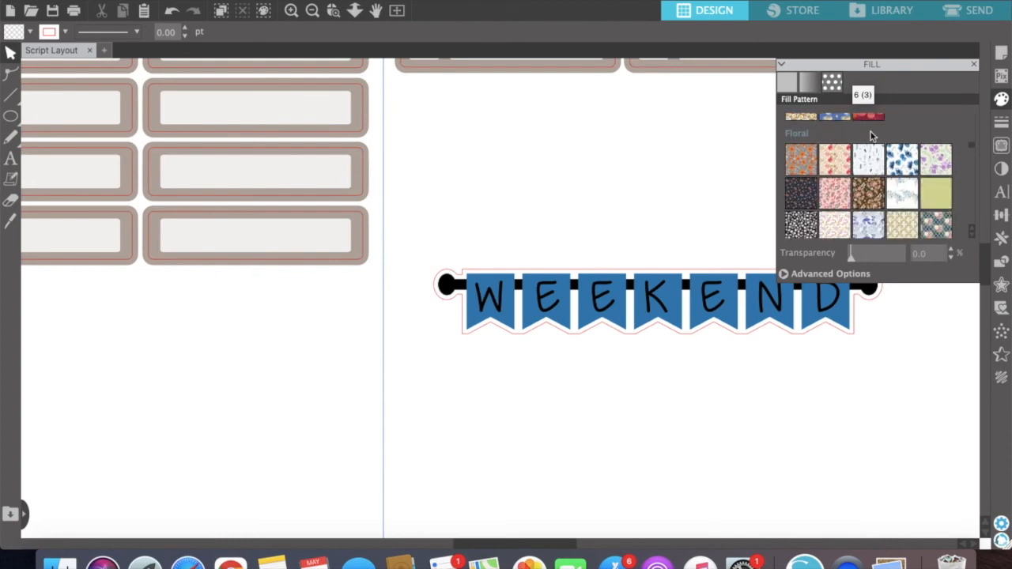
{"action": "scroll", "coordinate": [872, 137], "scroll_direction": "down", "scroll_amount": 6}
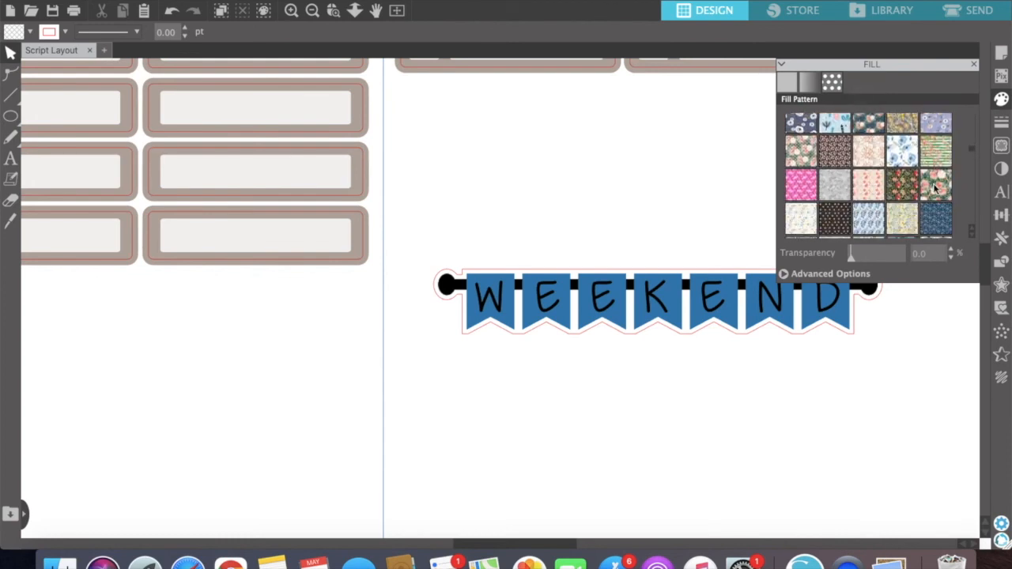
{"action": "left_click", "coordinate": [366, 183]}
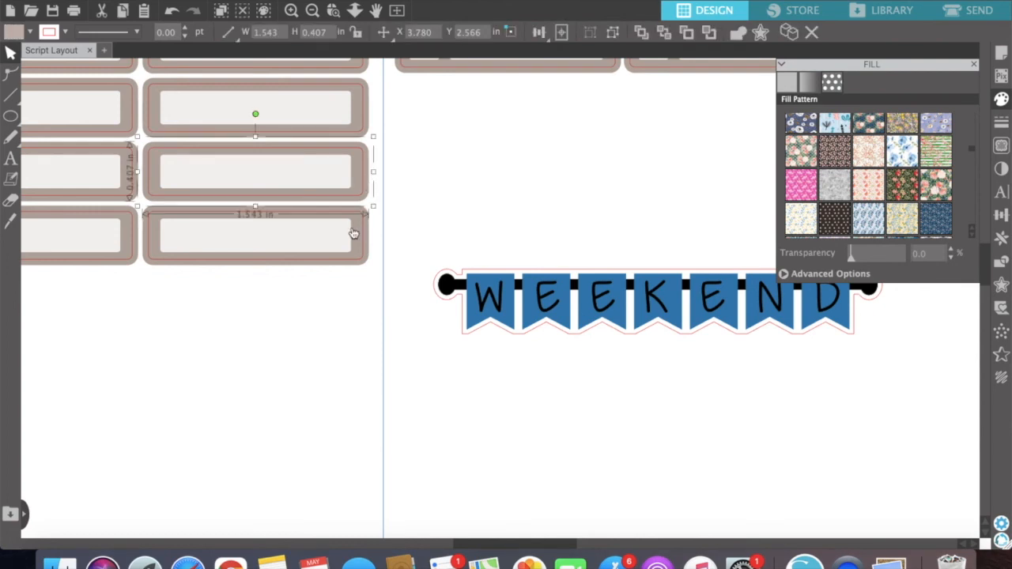
{"action": "mouse_move", "coordinate": [10, 120]}
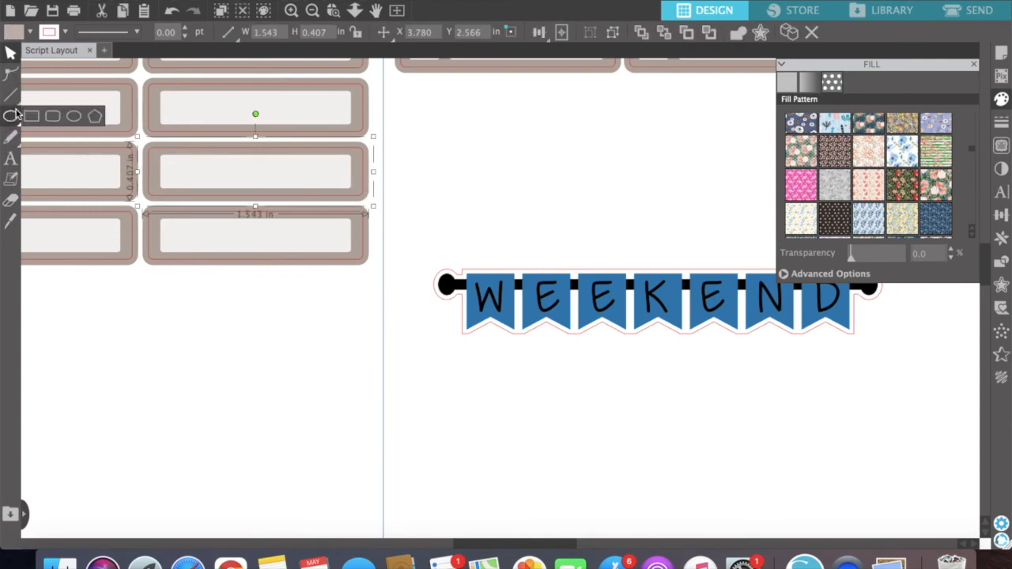
{"action": "left_click", "coordinate": [31, 116]}
{"action": "left_click_drag", "start_coordinate": [439, 129], "coordinate": [642, 216]}
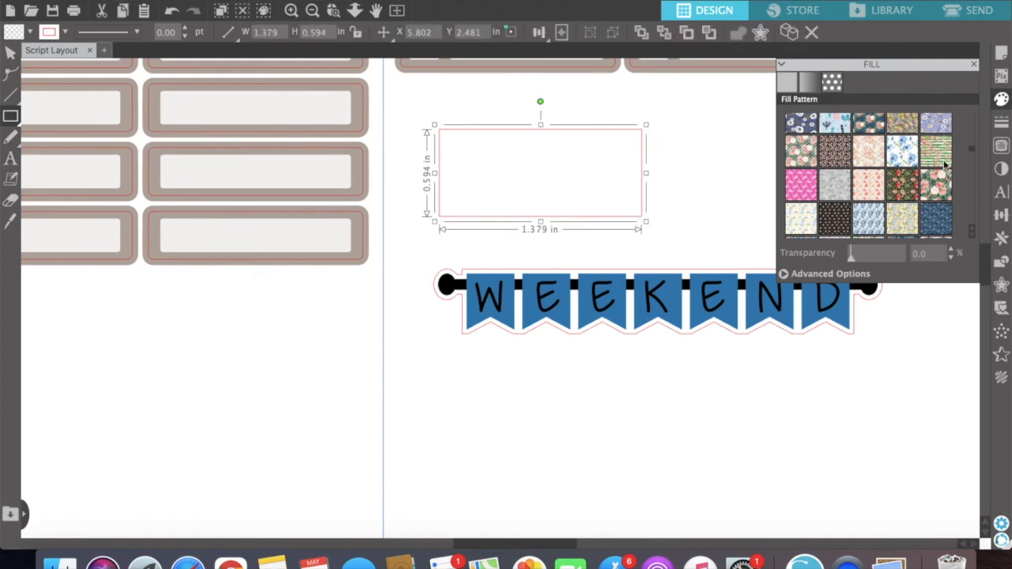
{"action": "left_click", "coordinate": [929, 182]}
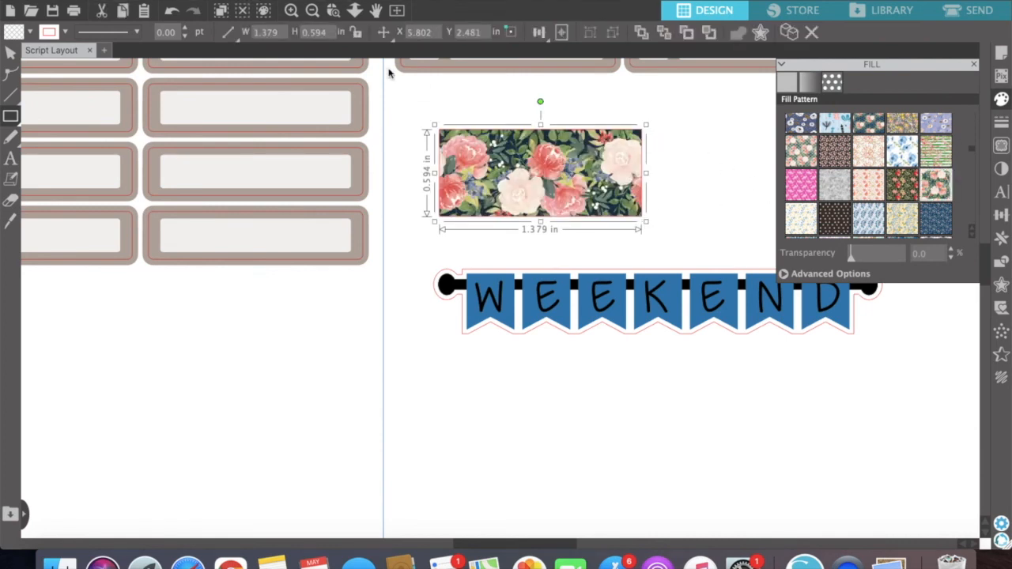
{"action": "left_click_drag", "start_coordinate": [407, 376], "coordinate": [70, 11]}
{"action": "left_click", "coordinate": [10, 53]}
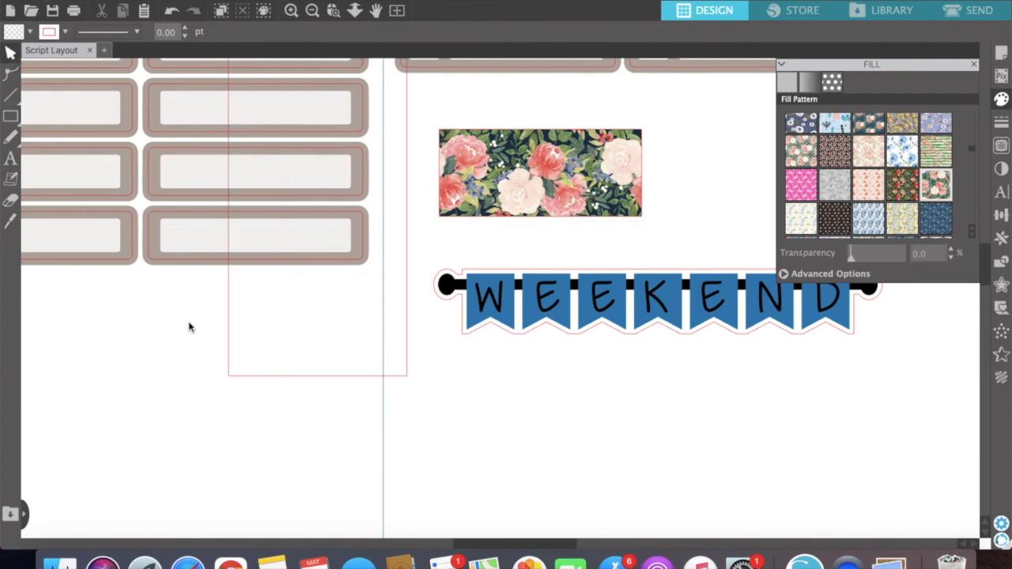
{"action": "left_click_drag", "start_coordinate": [189, 319], "coordinate": [242, 298]}
{"action": "key", "text": "Delete"}
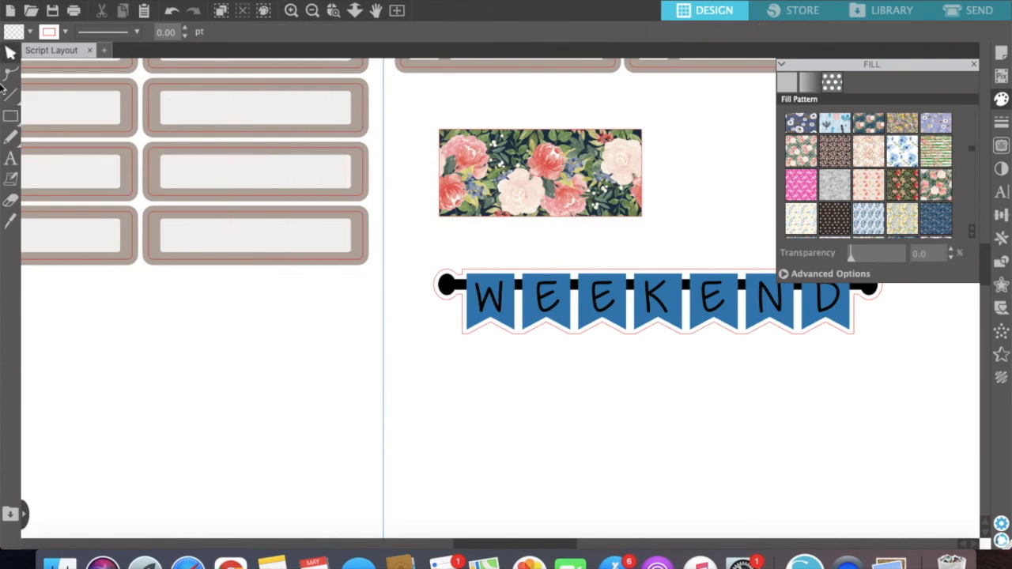
- Group the seven blue banner shapes of the WEEKEND bunting without their letters or the bar
{"action": "left_click", "coordinate": [291, 10]}
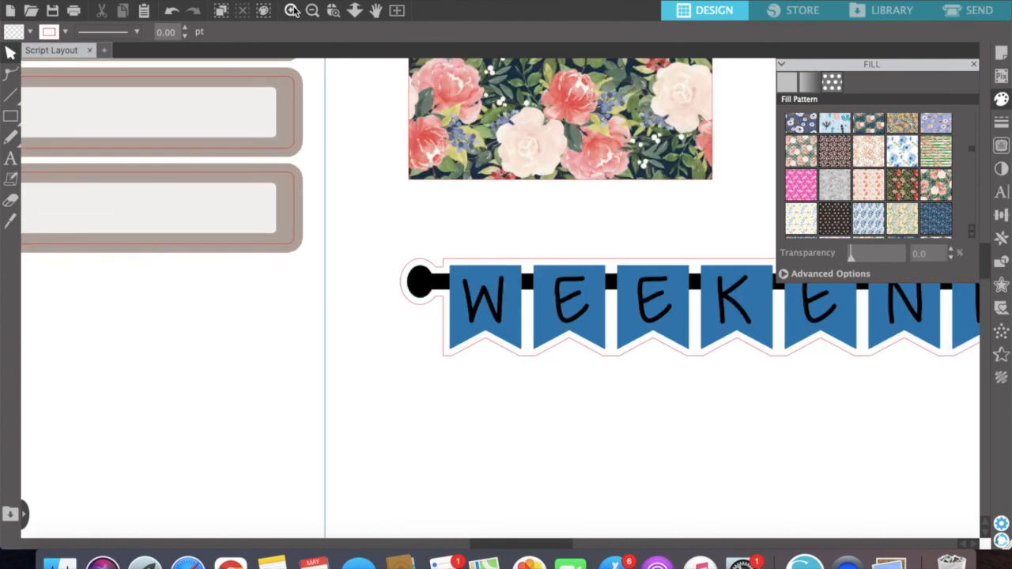
{"action": "scroll", "coordinate": [441, 250], "scroll_direction": "right", "scroll_amount": 3}
{"action": "scroll", "coordinate": [442, 251], "scroll_direction": "up", "scroll_amount": 2}
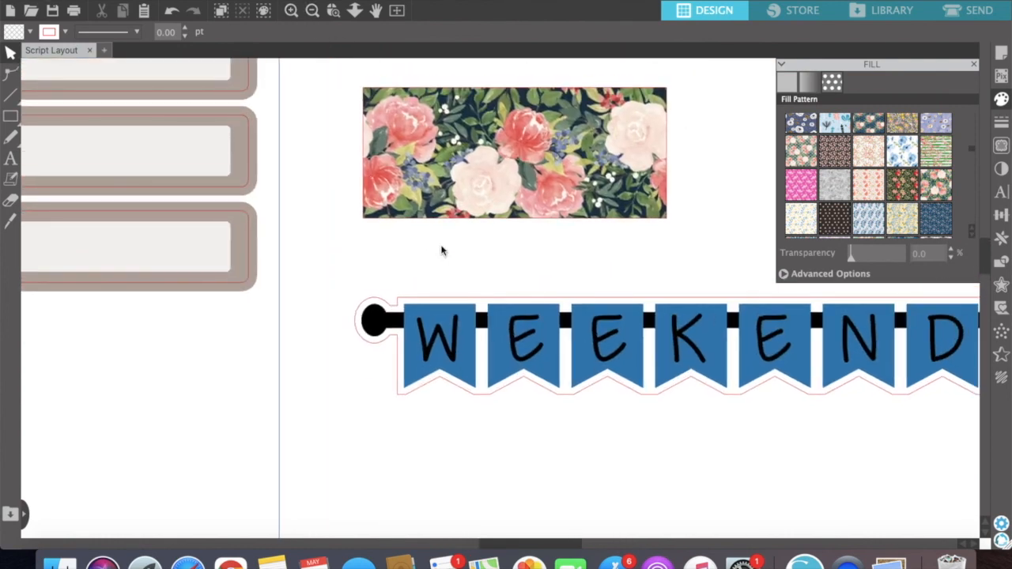
{"action": "left_click", "coordinate": [332, 431]}
{"action": "left_click", "coordinate": [421, 419], "text": "shift"}
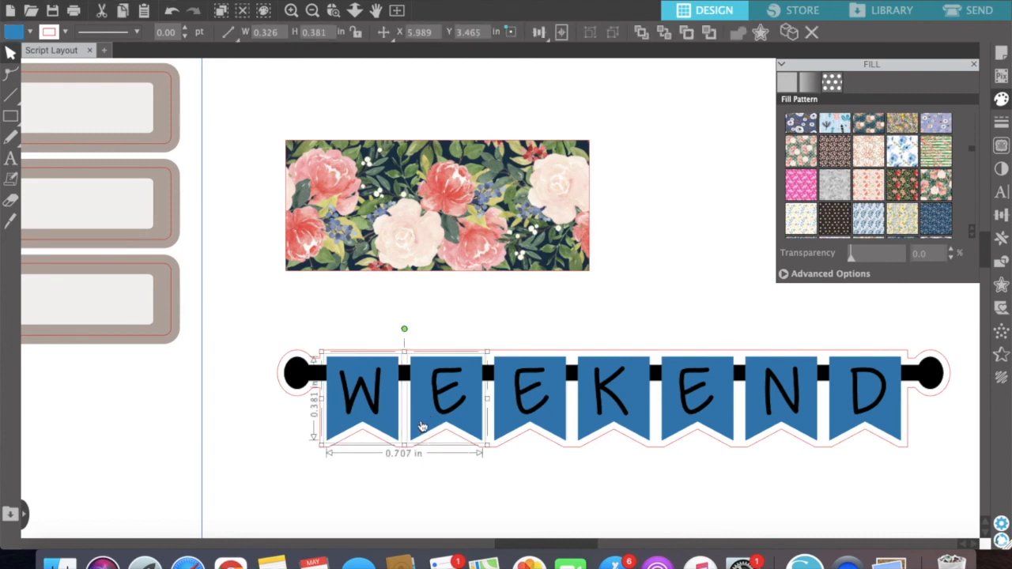
{"action": "left_click", "coordinate": [515, 422], "text": "shift"}
{"action": "left_click", "coordinate": [594, 423], "text": "shift"}
{"action": "left_click", "coordinate": [678, 420], "text": "shift"}
{"action": "left_click", "coordinate": [759, 419], "text": "shift"}
{"action": "left_click", "coordinate": [853, 421], "text": "shift"}
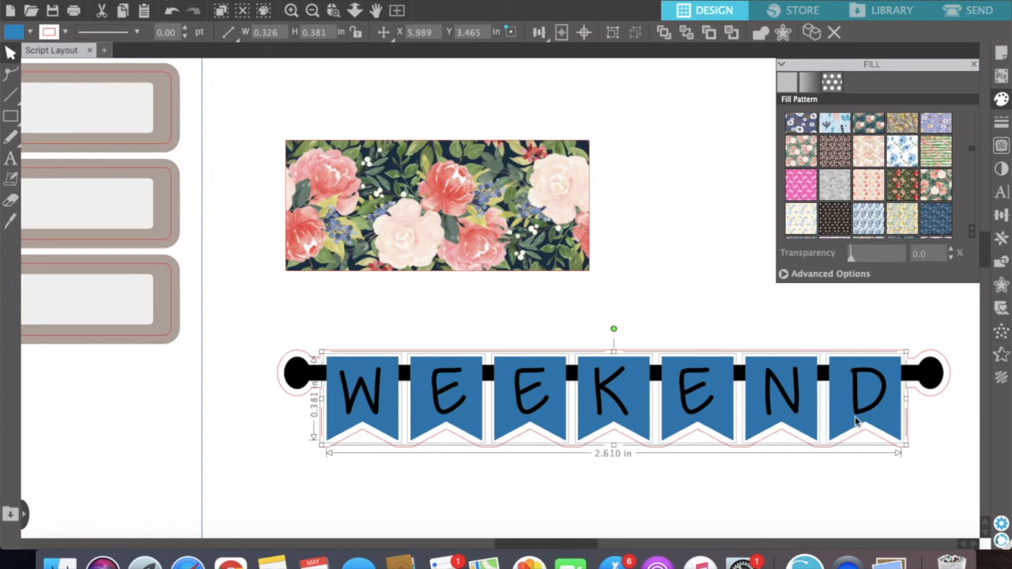
{"action": "key", "text": "super+g"}
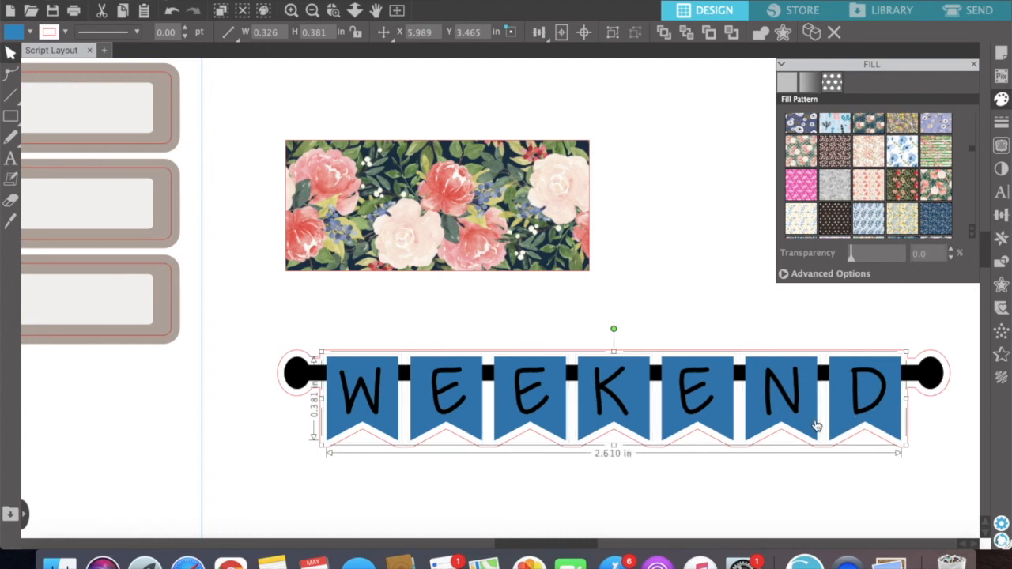
{"action": "left_click", "coordinate": [635, 499]}
- Fill the grouped banners with a coral pink sampled from a rose in the floral rectangle
{"action": "left_click", "coordinate": [588, 432]}
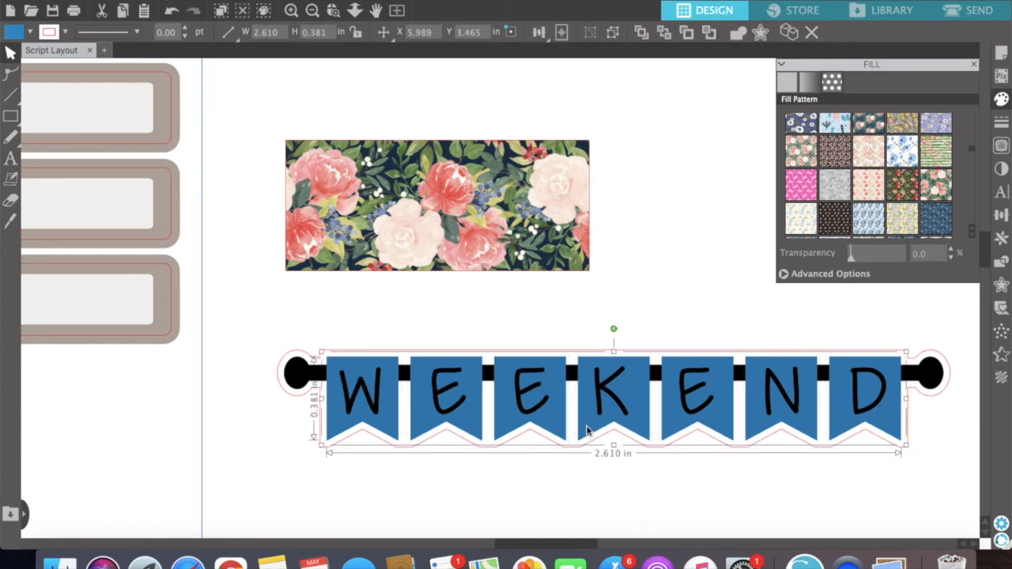
{"action": "left_click", "coordinate": [786, 81]}
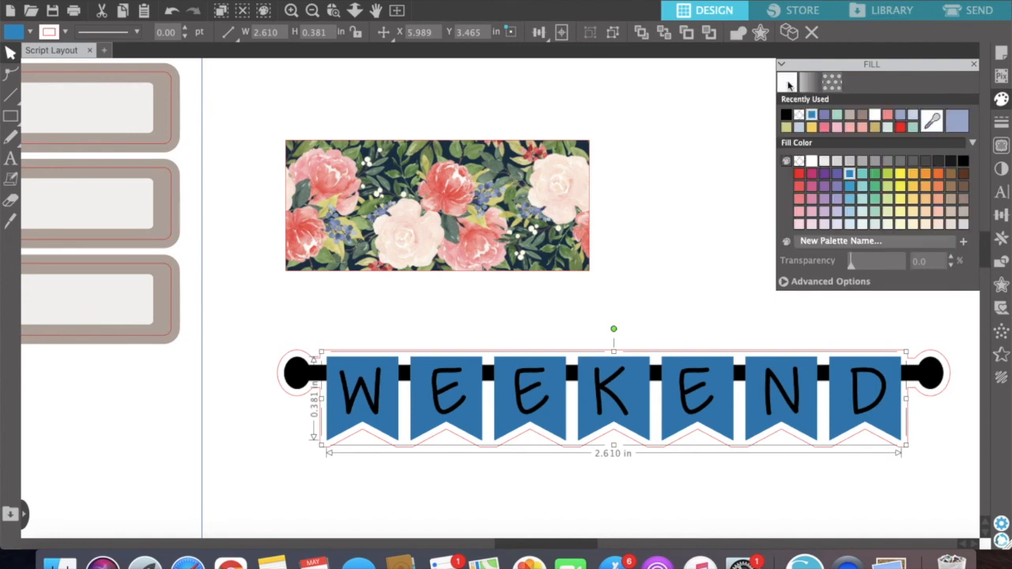
{"action": "left_click", "coordinate": [932, 122]}
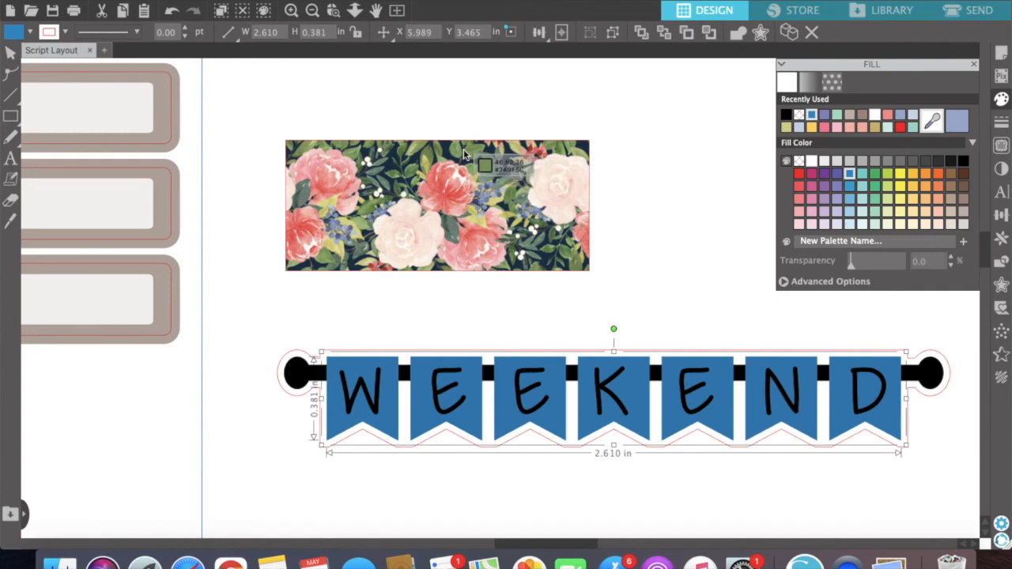
{"action": "left_click", "coordinate": [337, 182]}
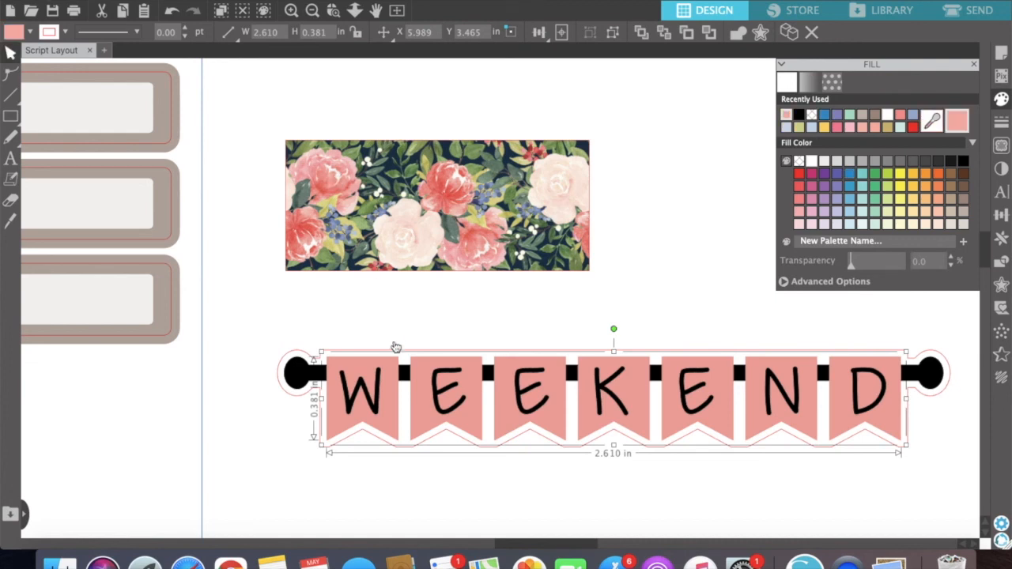
{"action": "left_click", "coordinate": [393, 319]}
- Recolor the bunting's black bar with the dark navy sampled from the floral pattern's background
{"action": "scroll", "coordinate": [396, 319], "scroll_direction": "right", "scroll_amount": 3}
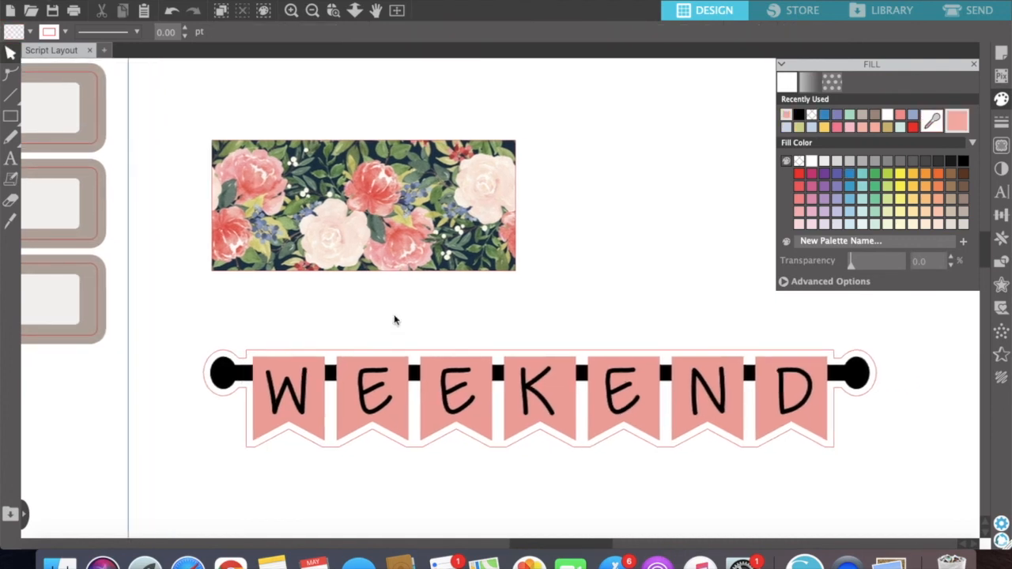
{"action": "left_click", "coordinate": [222, 378]}
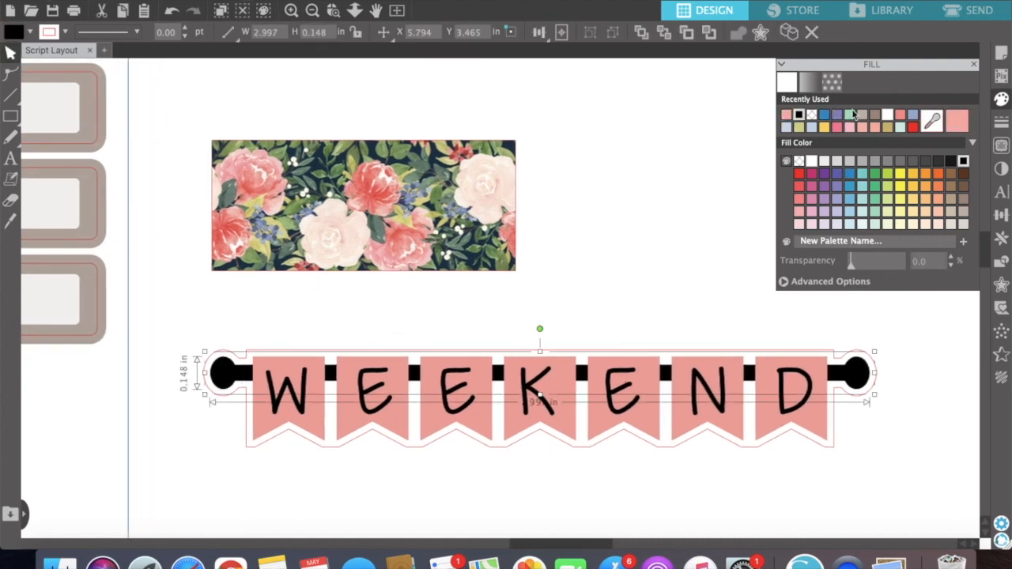
{"action": "left_click", "coordinate": [931, 123]}
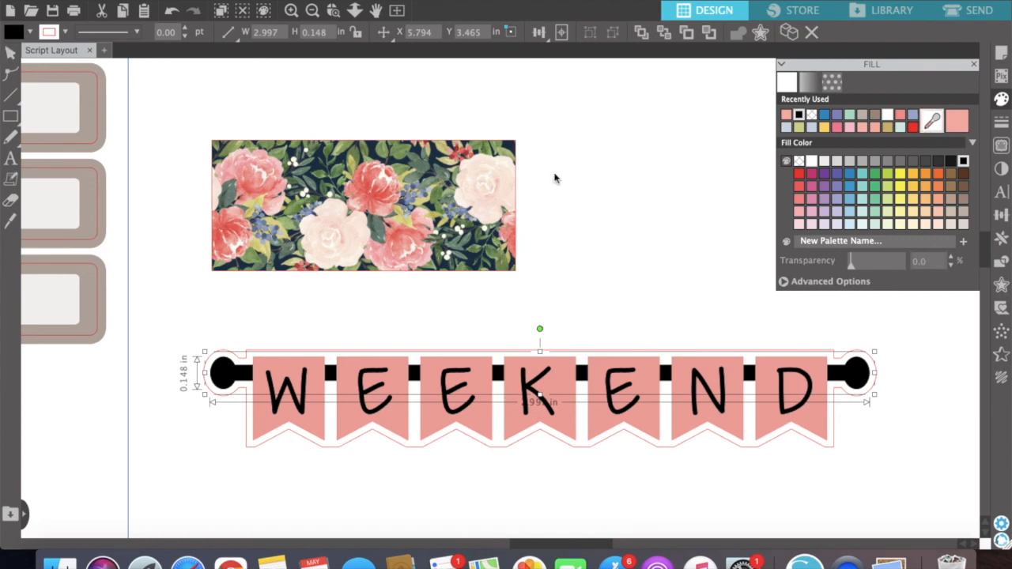
{"action": "left_click", "coordinate": [470, 259]}
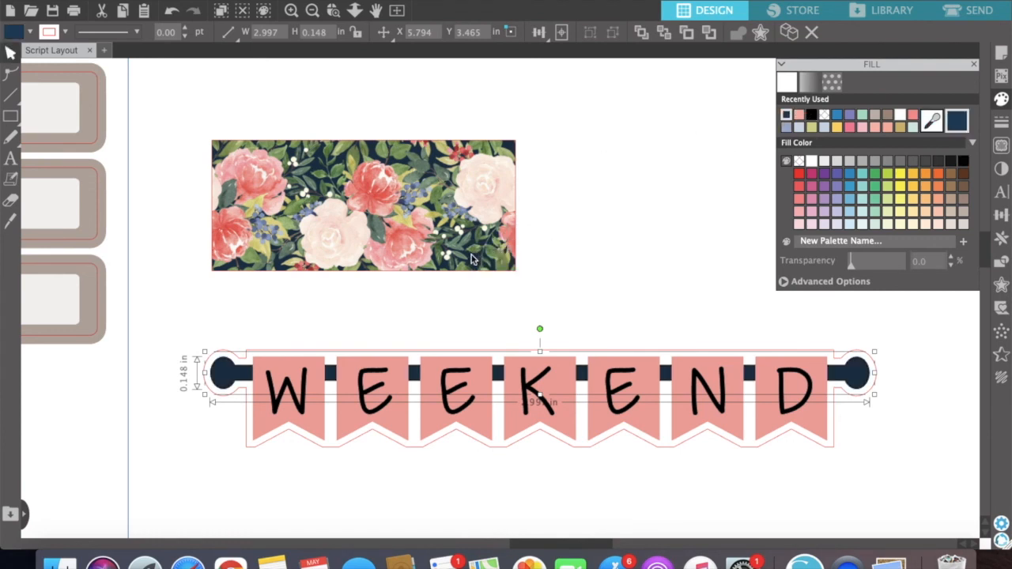
{"action": "left_click", "coordinate": [666, 309]}
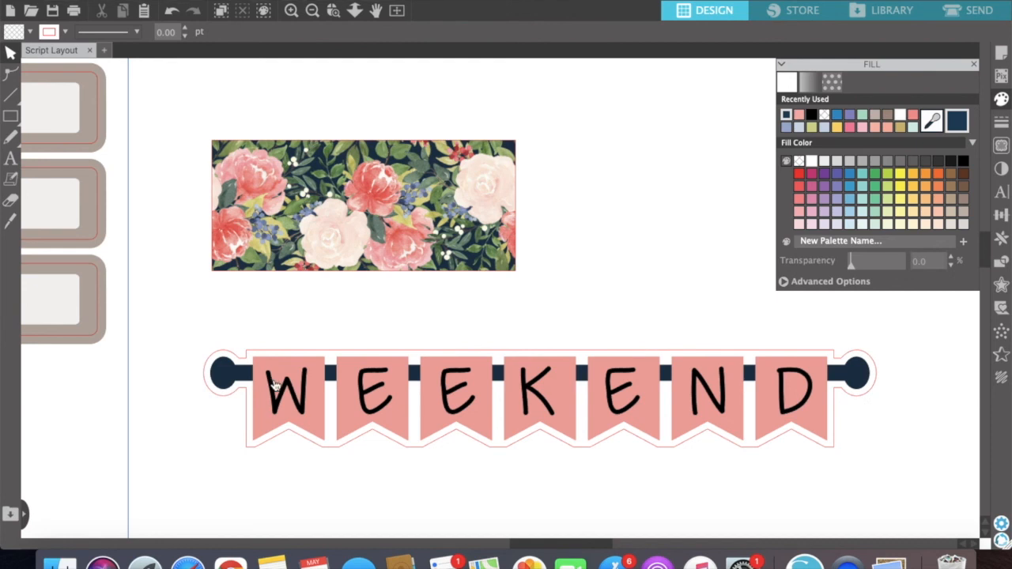
- Recolor all seven WEEKEND letters with a pale cream sampled from the light rose in the floral rectangle
{"action": "left_click", "coordinate": [278, 396]}
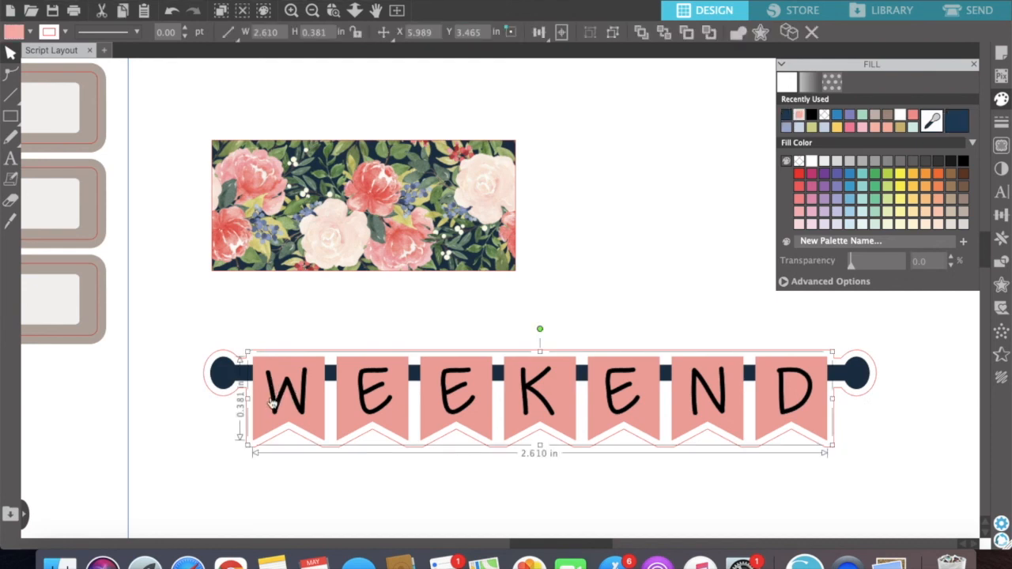
{"action": "left_click", "coordinate": [278, 405]}
{"action": "left_click", "coordinate": [363, 400], "text": "shift"}
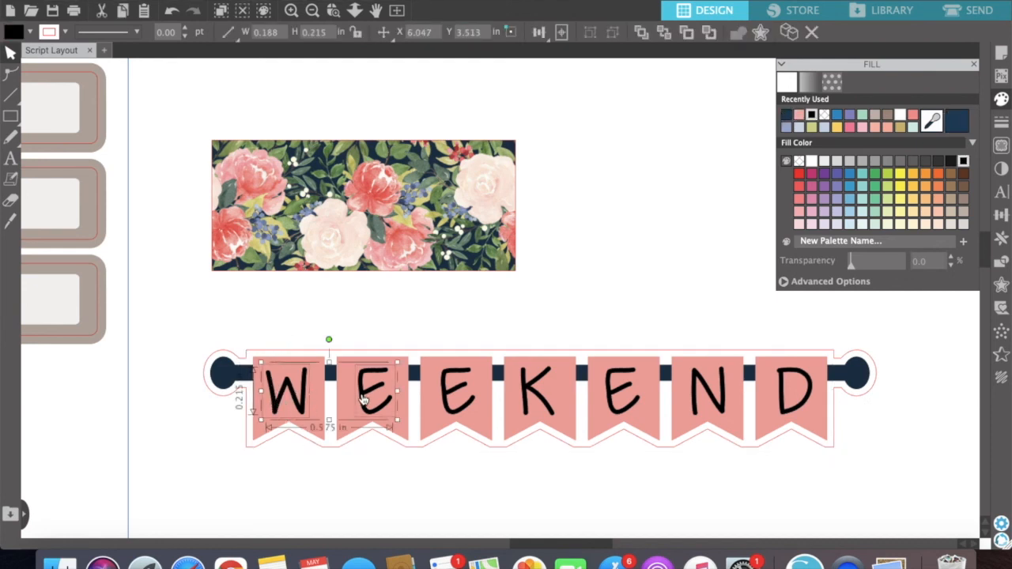
{"action": "left_click", "coordinate": [448, 399], "text": "shift"}
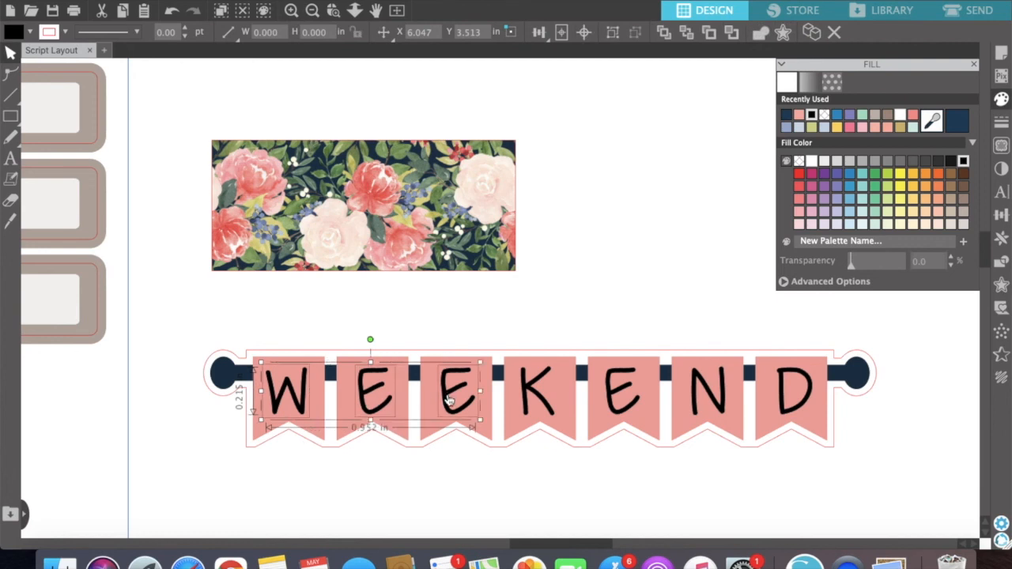
{"action": "left_click", "coordinate": [528, 395], "text": "shift"}
{"action": "left_click", "coordinate": [616, 396], "text": "shift"}
{"action": "left_click", "coordinate": [697, 399], "text": "shift"}
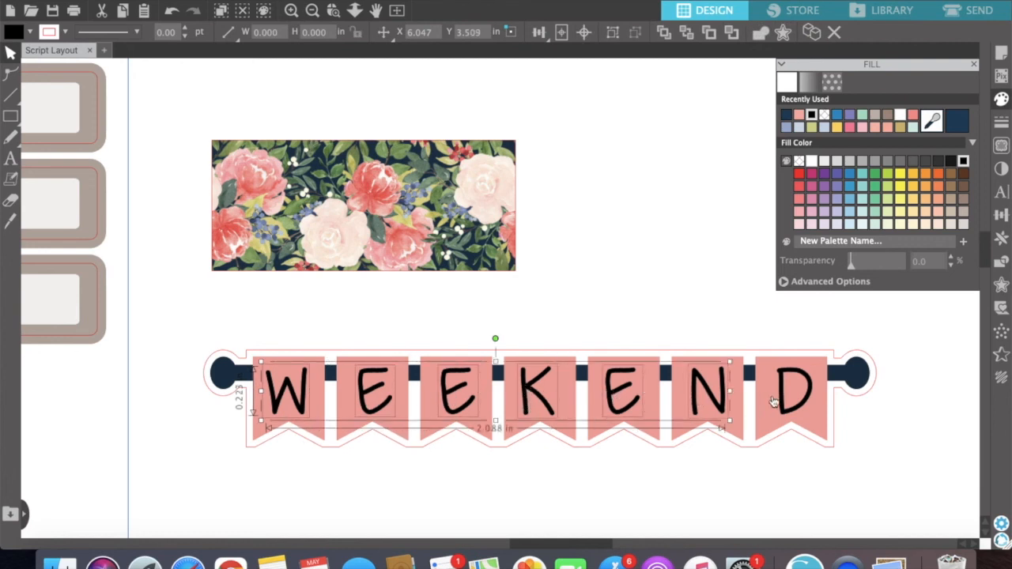
{"action": "left_click", "coordinate": [783, 400], "text": "shift"}
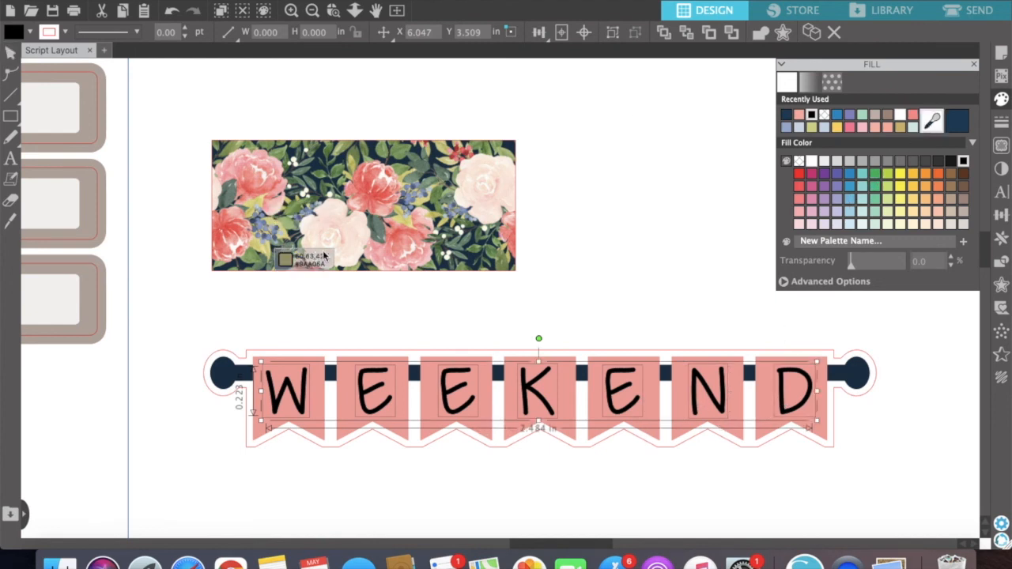
{"action": "left_click", "coordinate": [334, 211]}
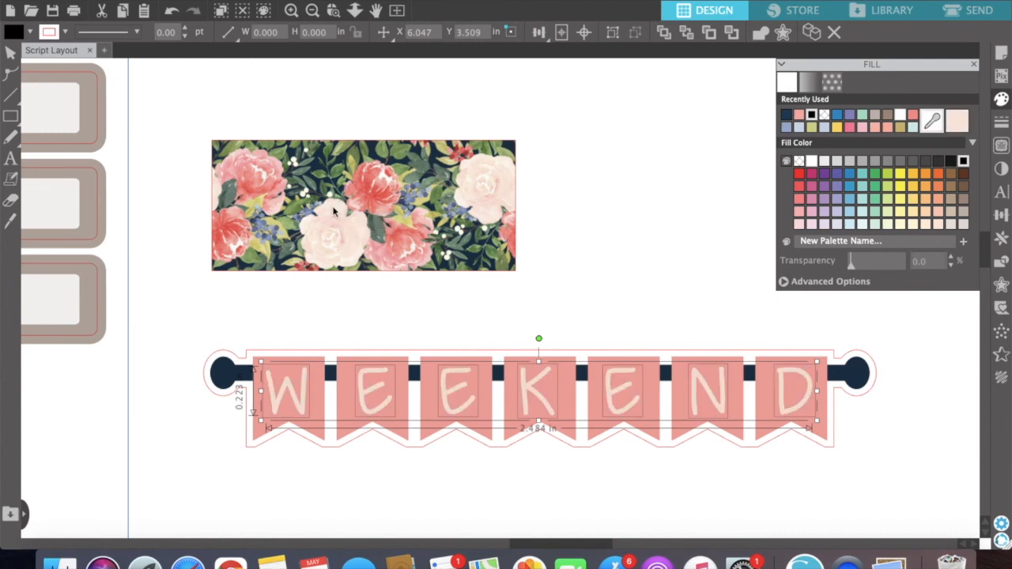
{"action": "left_click", "coordinate": [404, 477]}
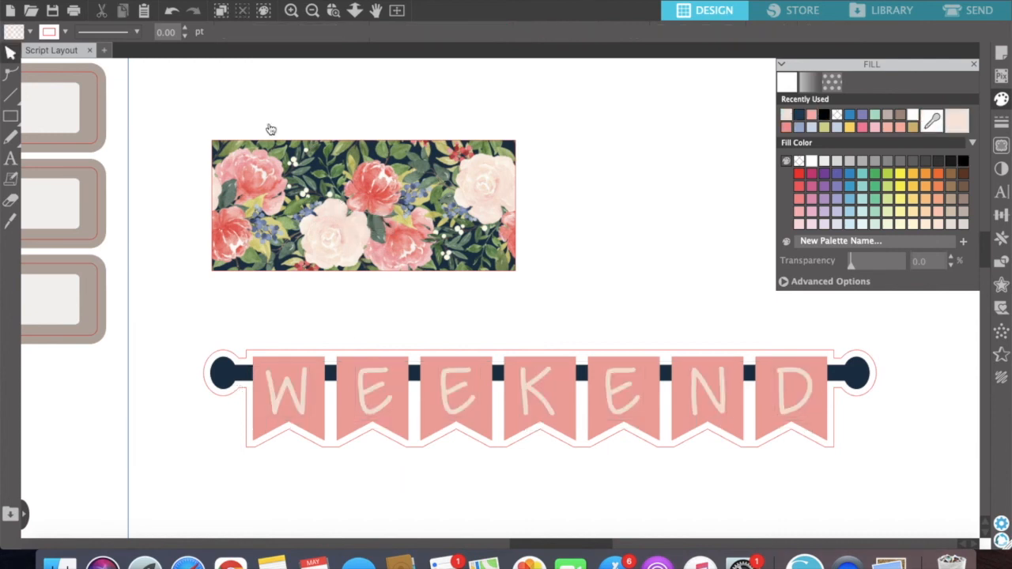
{"action": "left_click", "coordinate": [313, 10]}
{"action": "left_click", "coordinate": [314, 10]}
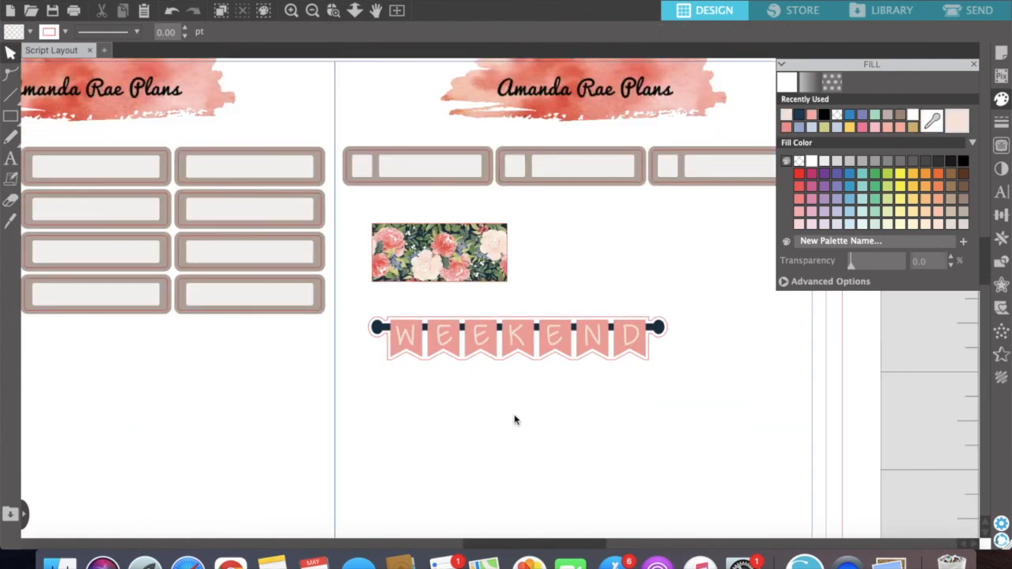
{"action": "left_click", "coordinate": [315, 14]}
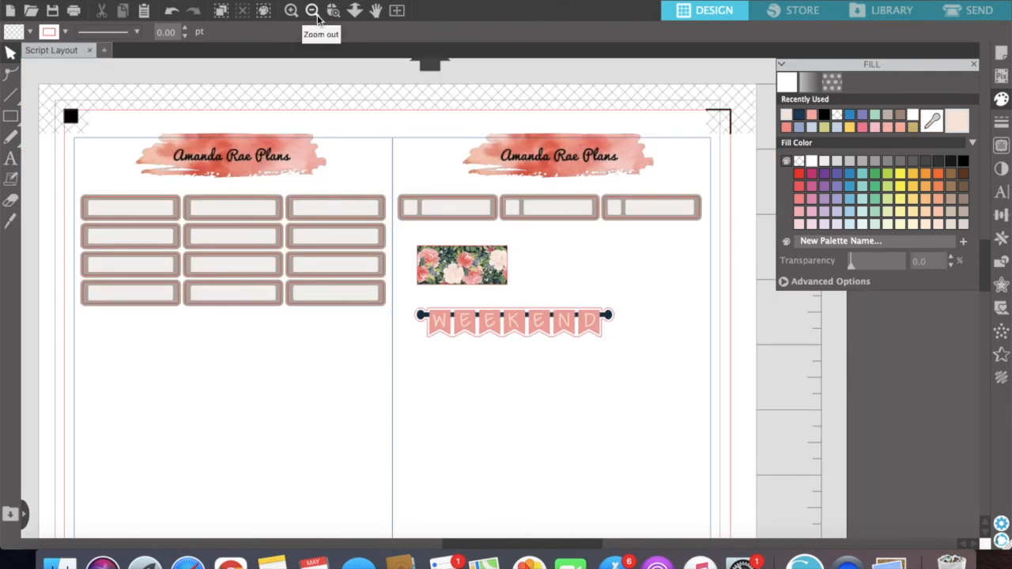